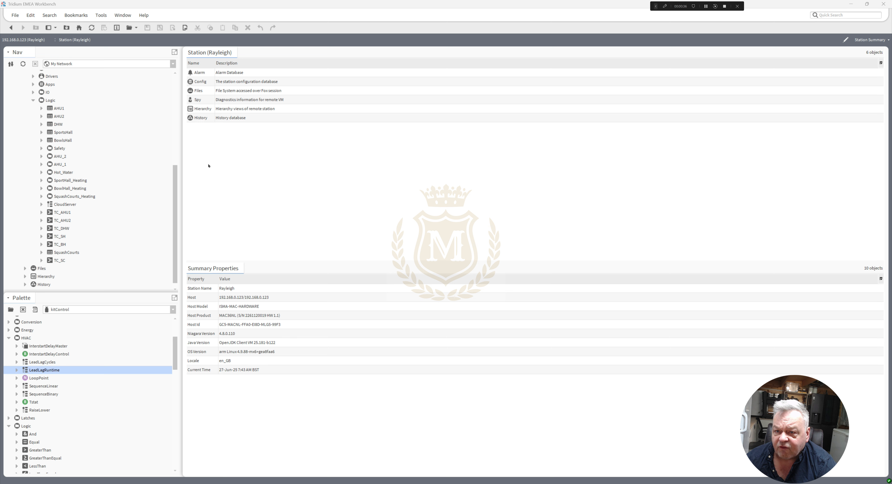
Open the wire sheet of the SquashCourts_Heating logic folder
{"action": "left_click", "coordinate": [69, 181]}
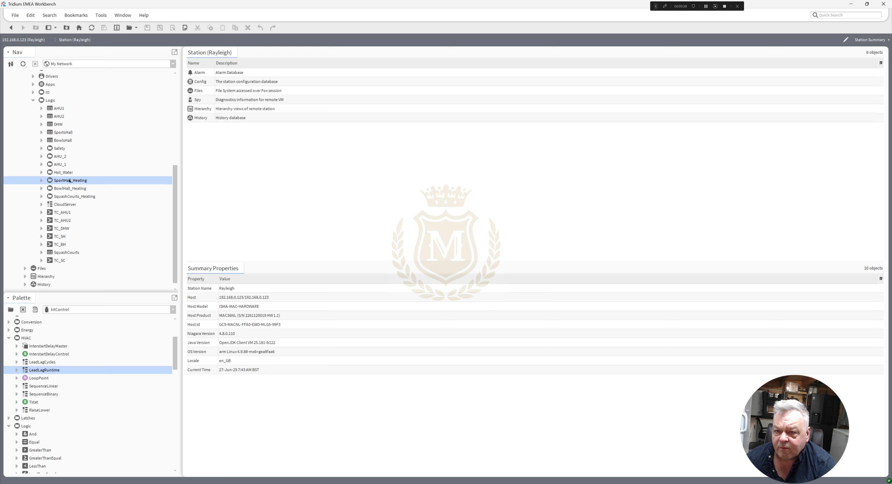
{"action": "left_click", "coordinate": [66, 198]}
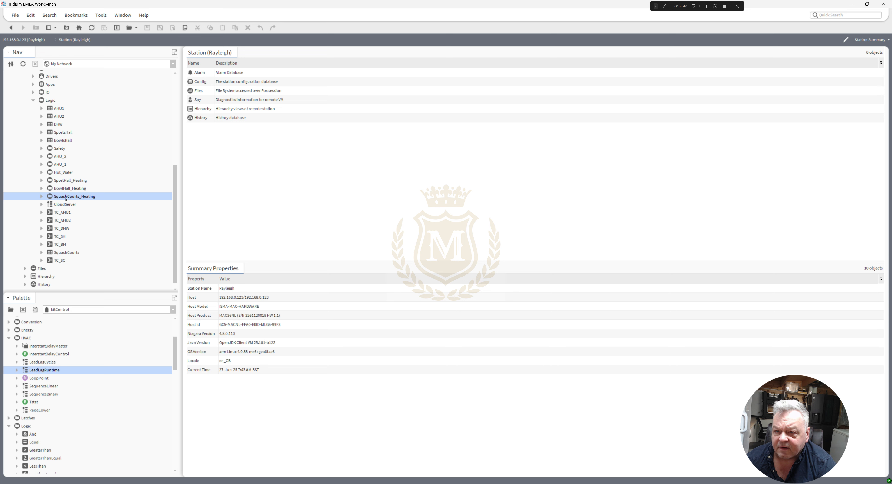
{"action": "double_click", "coordinate": [66, 197]}
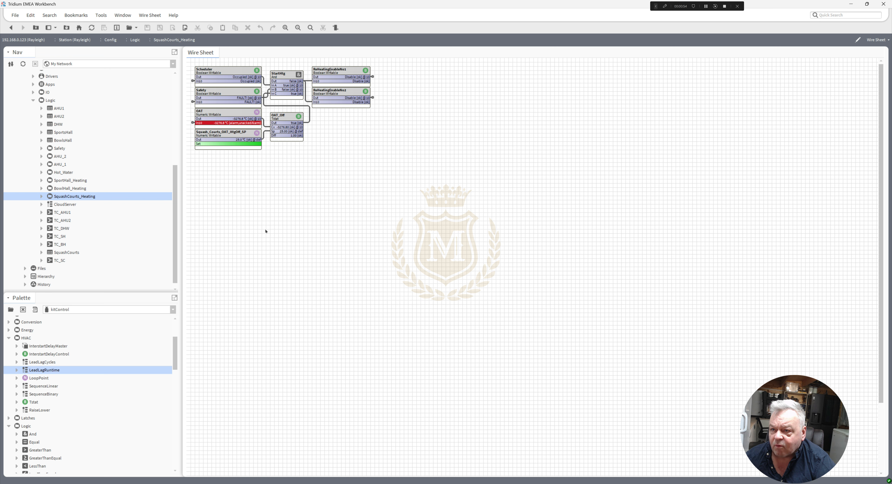
Examine the OAT and Squash_Courts_OAT_HtgOff_SP points and the OAT_Off thermostat's properties, and return to the wire sheet
{"action": "left_click", "coordinate": [217, 112]}
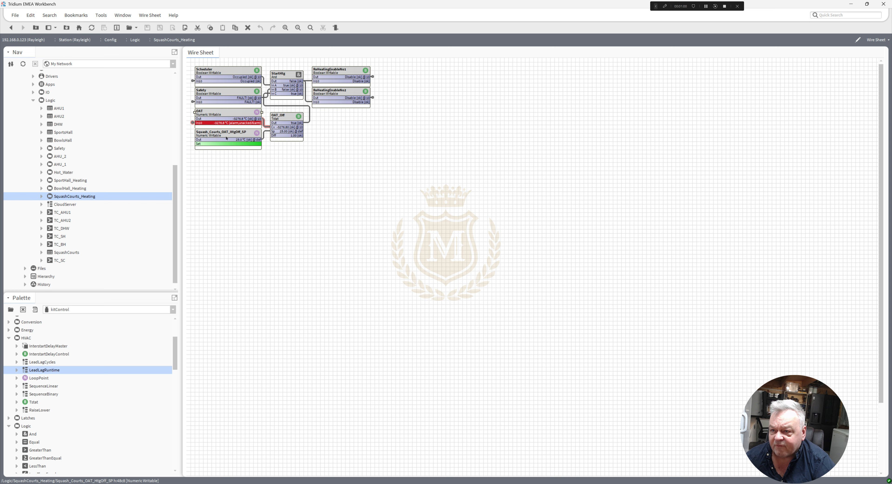
{"action": "left_click", "coordinate": [226, 139]}
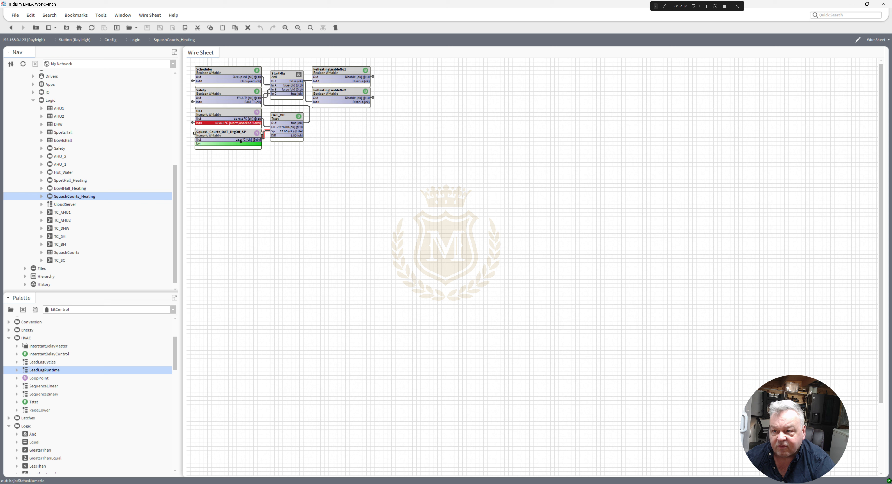
{"action": "left_click", "coordinate": [285, 120]}
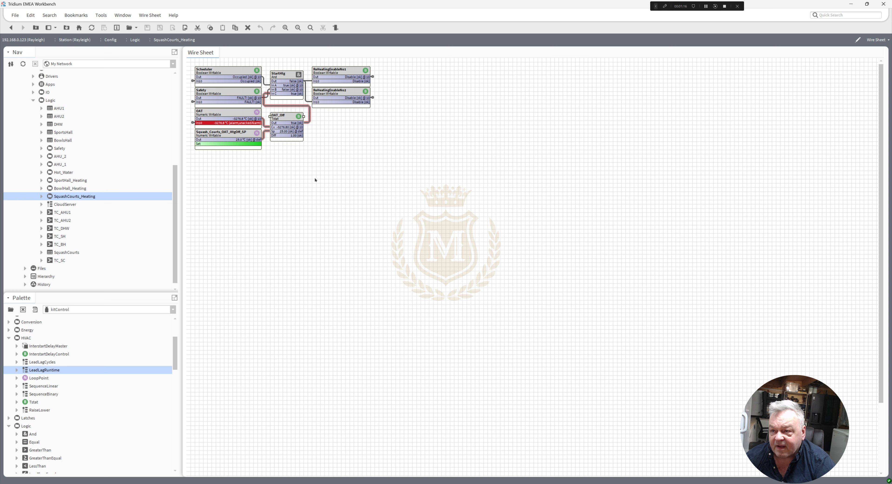
{"action": "double_click", "coordinate": [285, 117]}
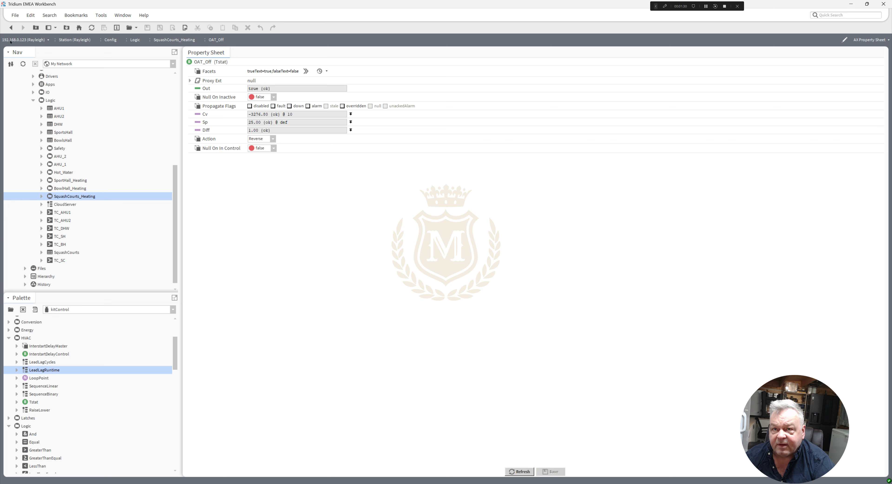
{"action": "left_click", "coordinate": [11, 28]}
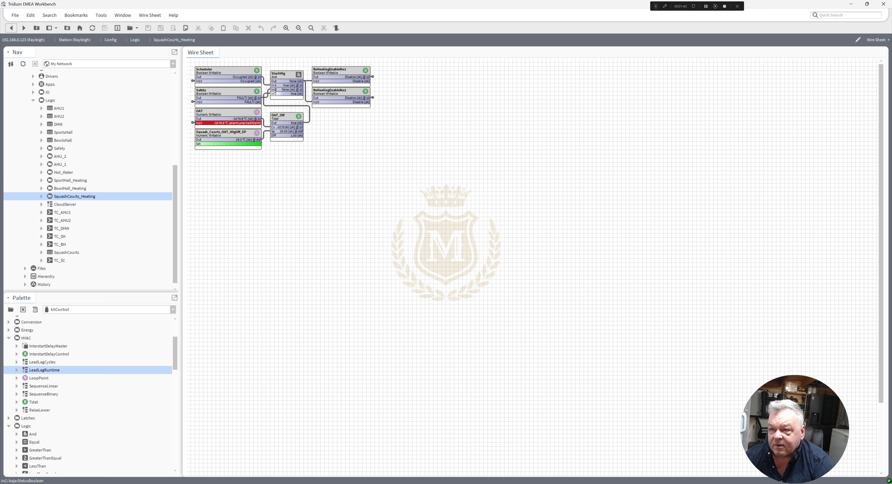
Force the Safety point to Emergency Active
{"action": "right_click", "coordinate": [232, 93]}
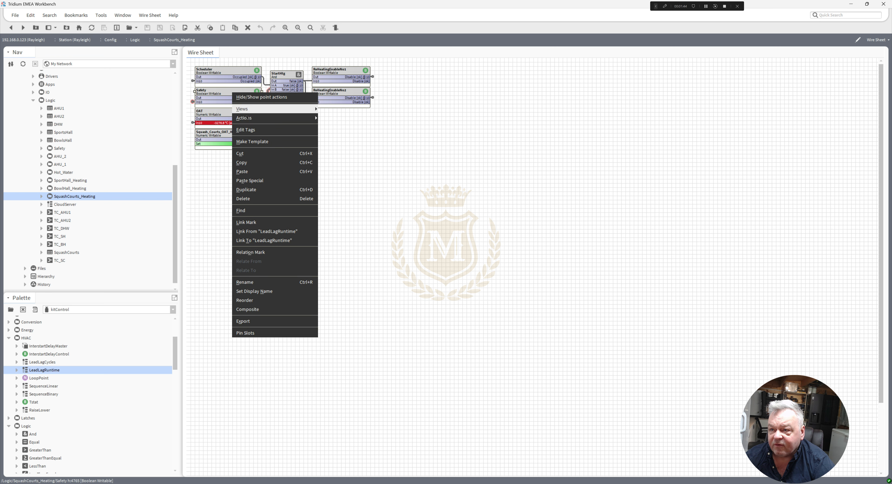
{"action": "mouse_move", "coordinate": [298, 119]}
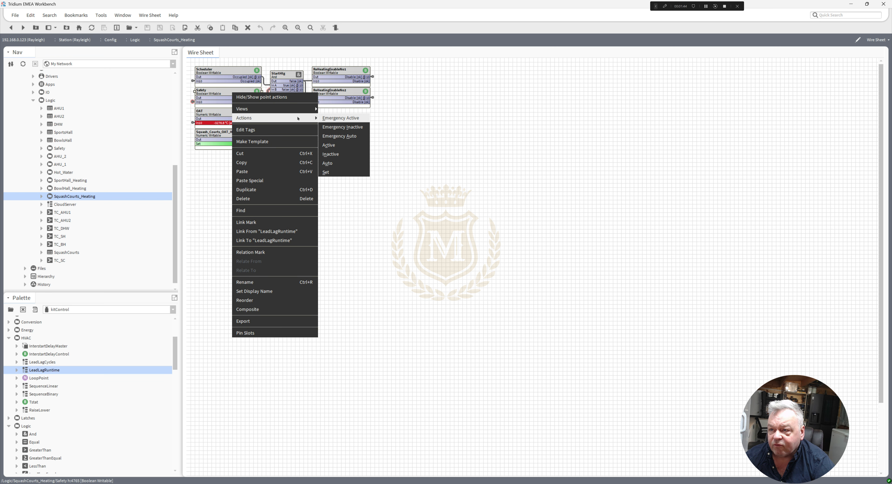
{"action": "left_click", "coordinate": [339, 118]}
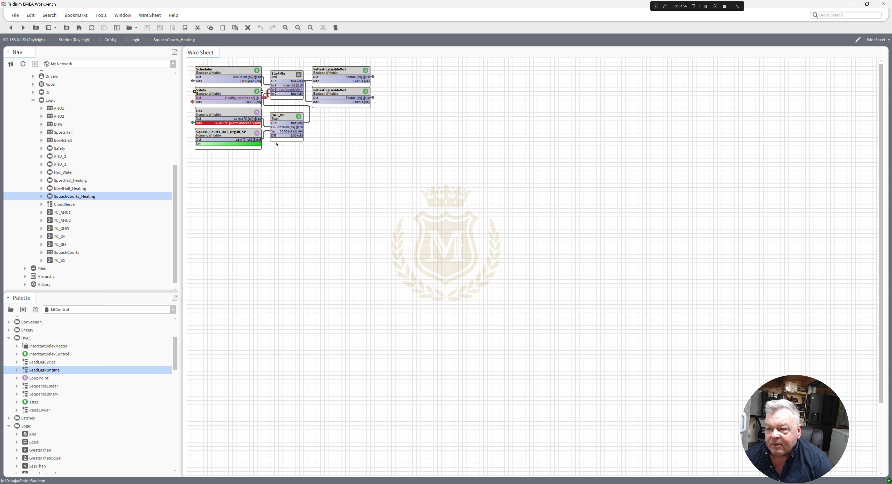
Apply an emergency override of 26 °C to the OAT point
{"action": "right_click", "coordinate": [222, 119]}
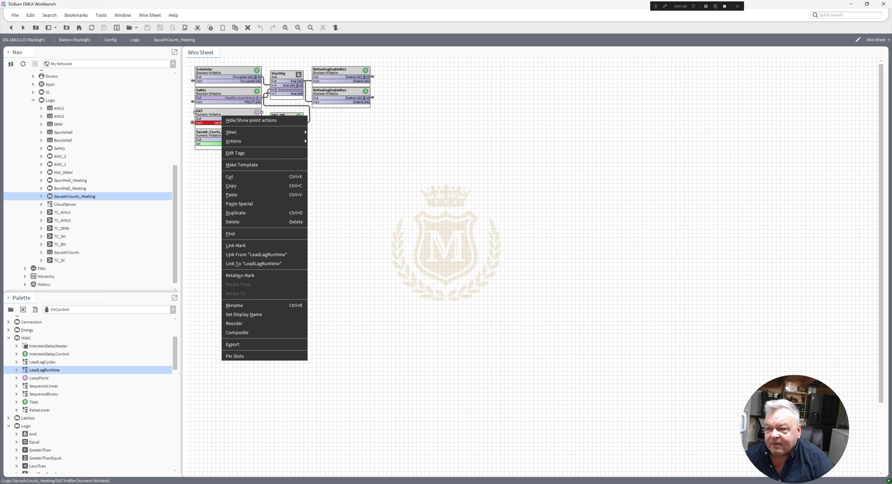
{"action": "mouse_move", "coordinate": [253, 144]}
{"action": "left_click", "coordinate": [322, 142]}
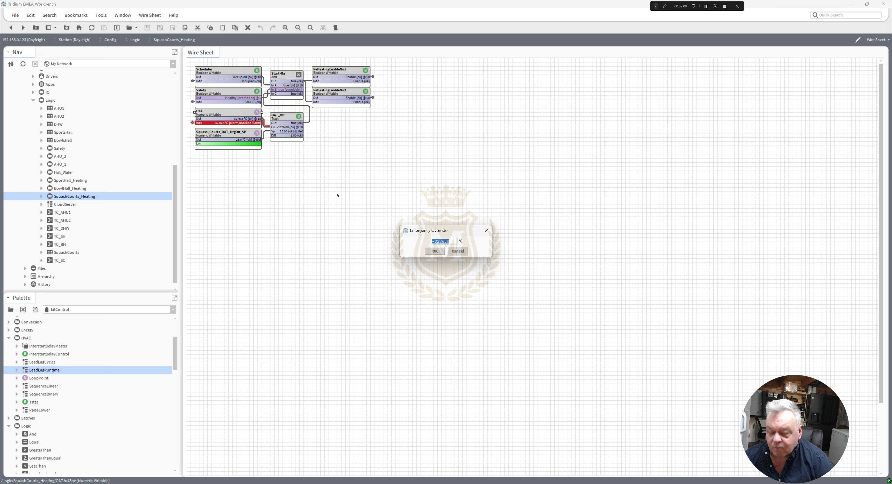
{"action": "type", "text": "26"}
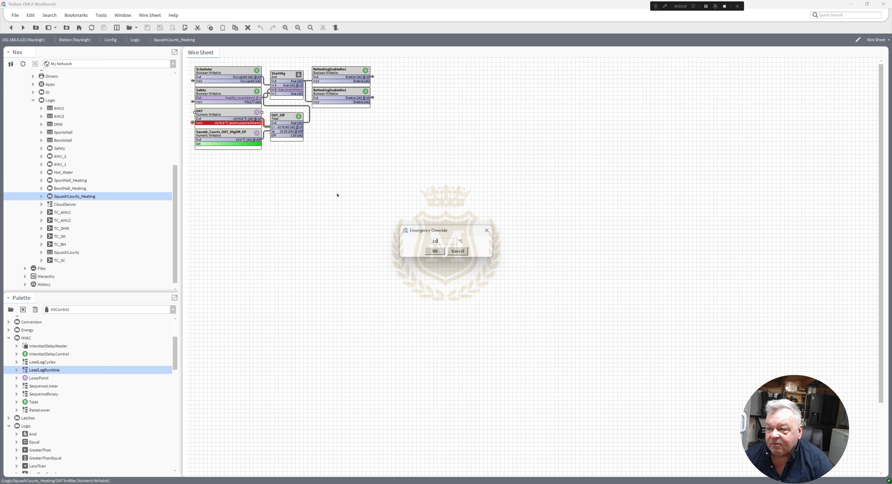
{"action": "left_click", "coordinate": [436, 252]}
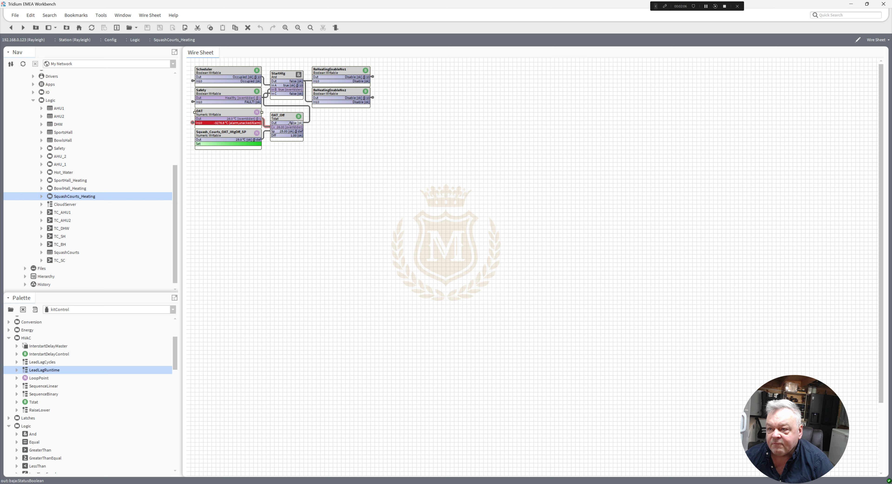
Change the OAT point's emergency override to 20 °C
{"action": "right_click", "coordinate": [227, 116]}
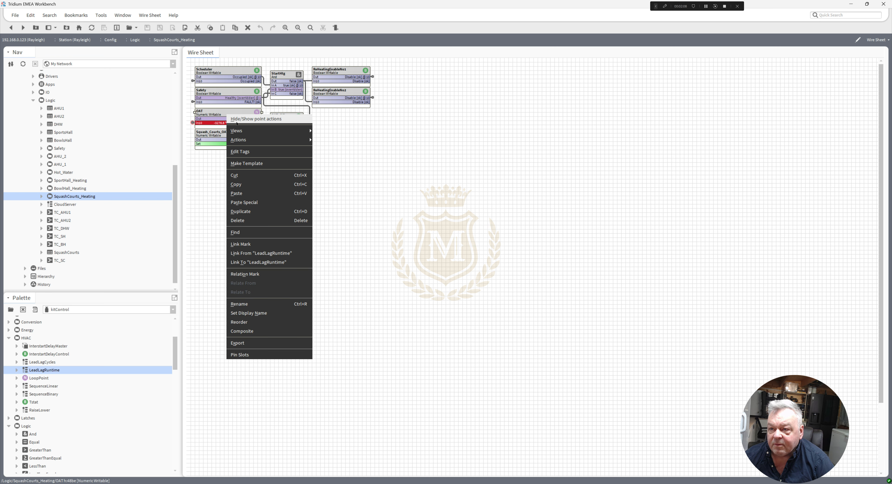
{"action": "mouse_move", "coordinate": [255, 142]}
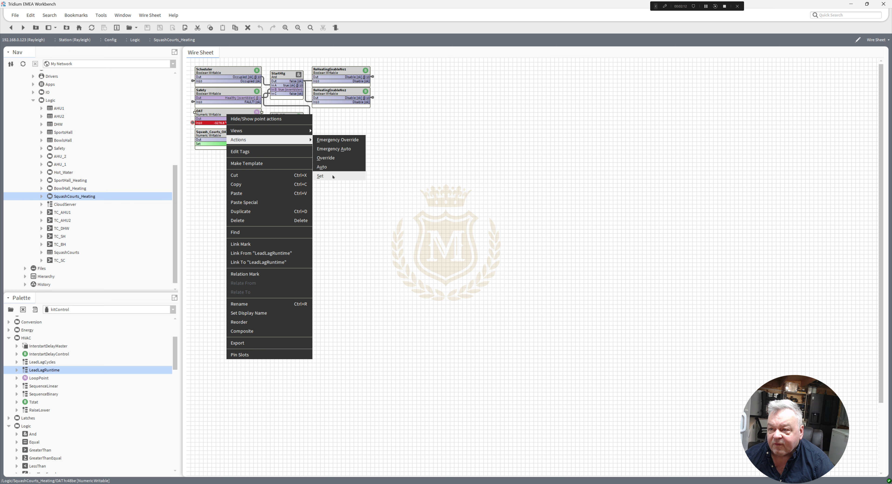
{"action": "left_click", "coordinate": [338, 140]}
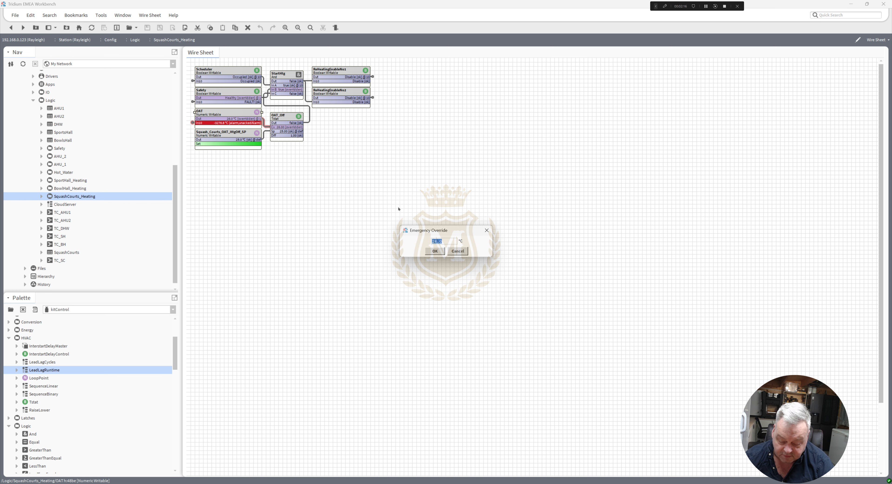
{"action": "type", "text": "20"}
{"action": "left_click", "coordinate": [428, 251]}
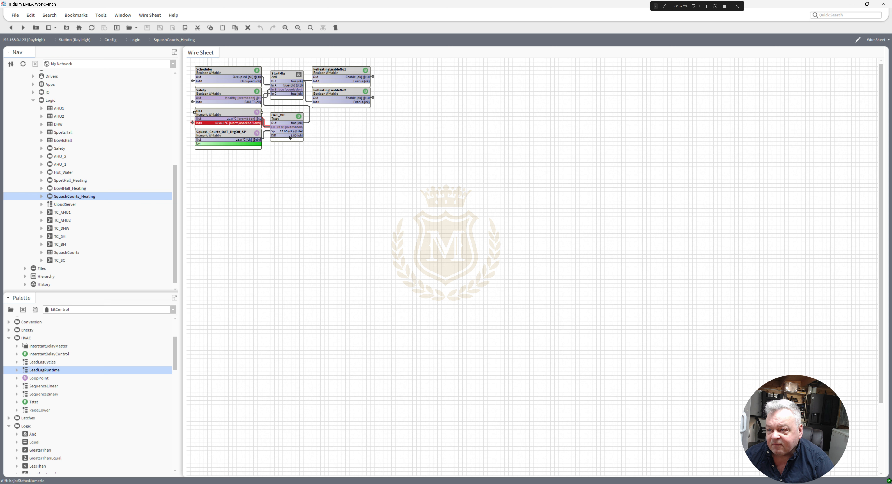
Raise the OAT point's emergency override to 25 °C, matching the heating-off set point
{"action": "right_click", "coordinate": [226, 117]}
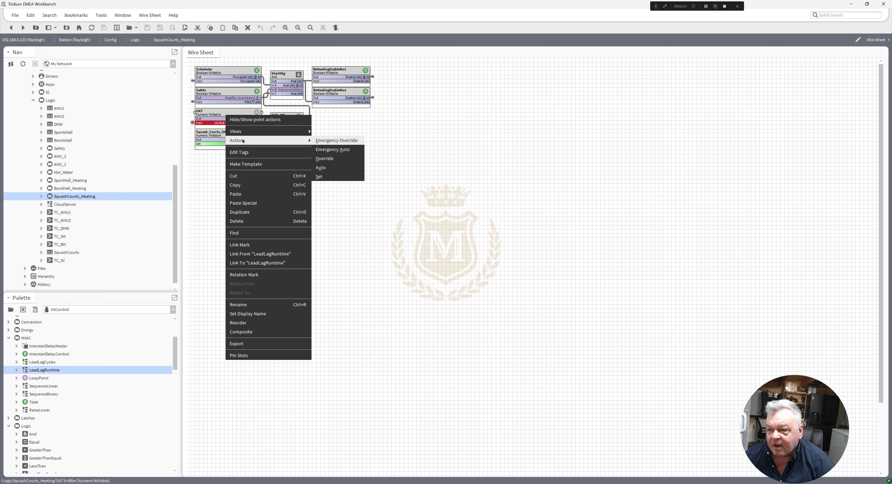
{"action": "left_click", "coordinate": [331, 141]}
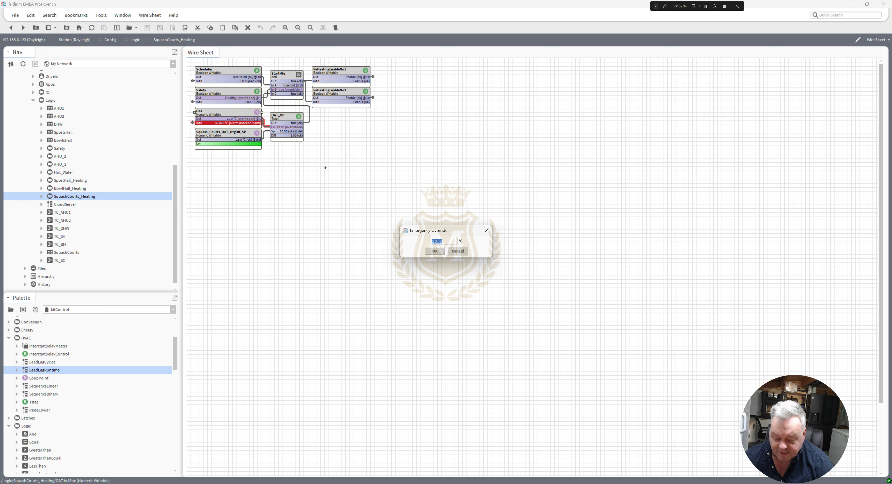
{"action": "type", "text": "2"}
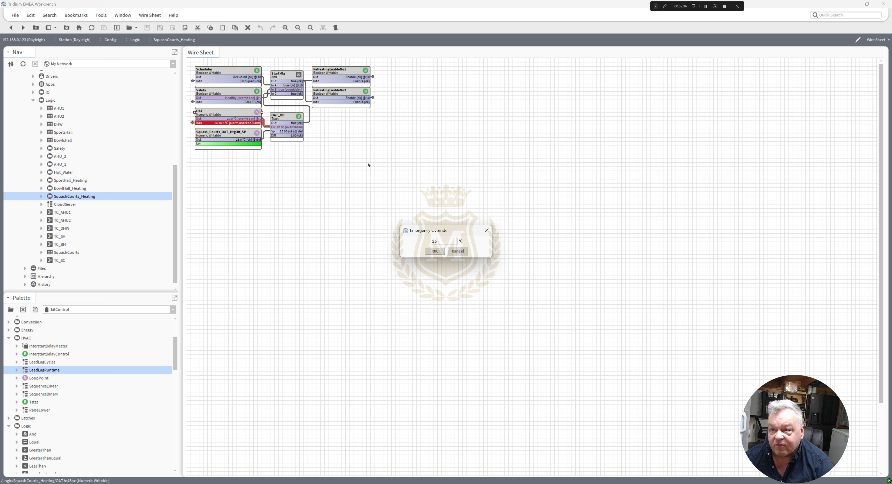
{"action": "type", "text": "5"}
{"action": "left_click", "coordinate": [434, 251]}
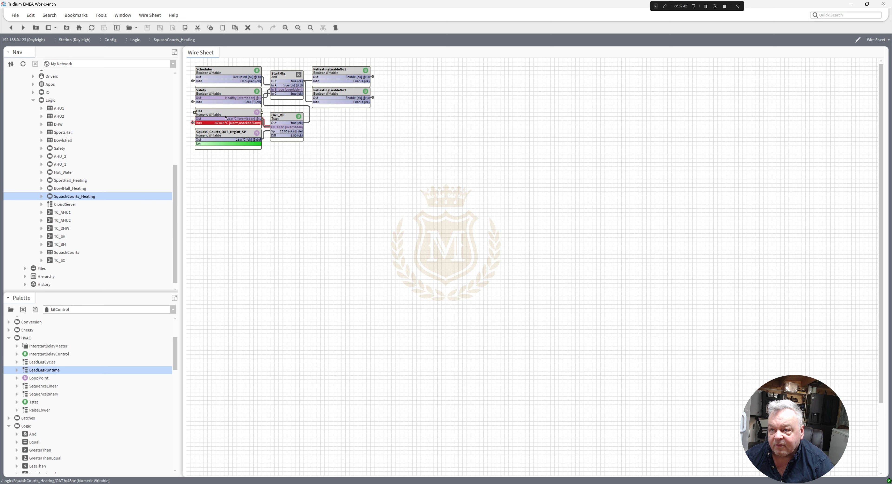
Set the OAT point's emergency override to 25.4 °C
{"action": "right_click", "coordinate": [226, 117]}
{"action": "mouse_move", "coordinate": [302, 140]}
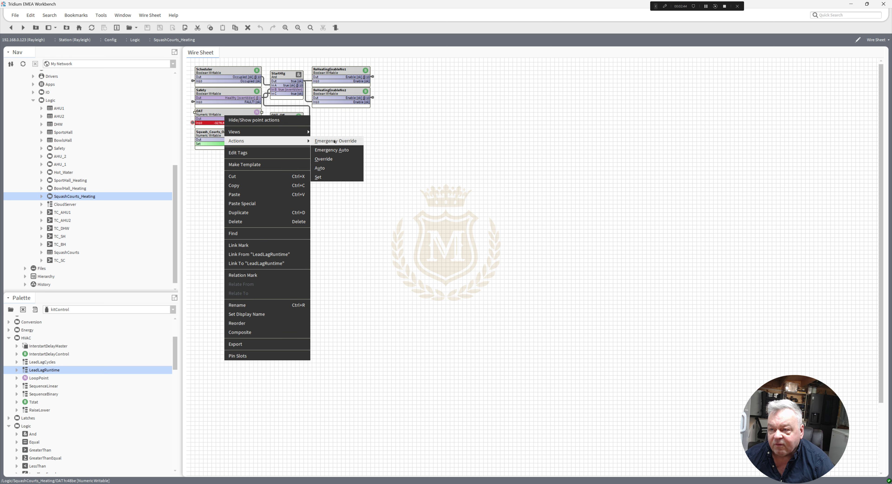
{"action": "left_click", "coordinate": [334, 141]}
{"action": "type", "text": "25.4"}
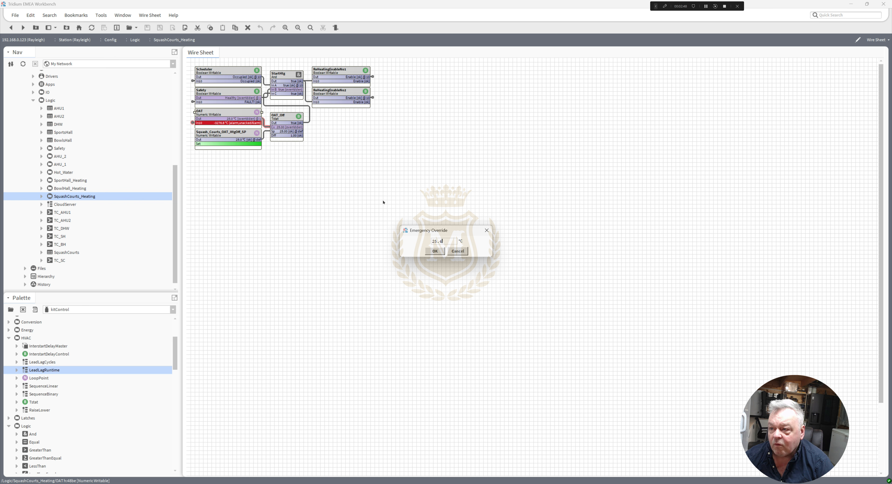
{"action": "left_click", "coordinate": [437, 251]}
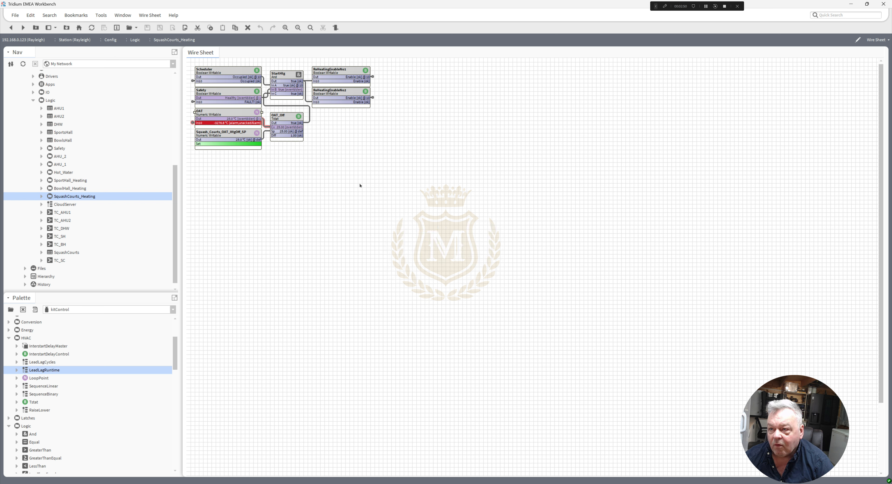
Set the OAT point's emergency override to 25.5 °C to test the thermostat's switching differential
{"action": "right_click", "coordinate": [225, 117]}
{"action": "mouse_move", "coordinate": [263, 139]}
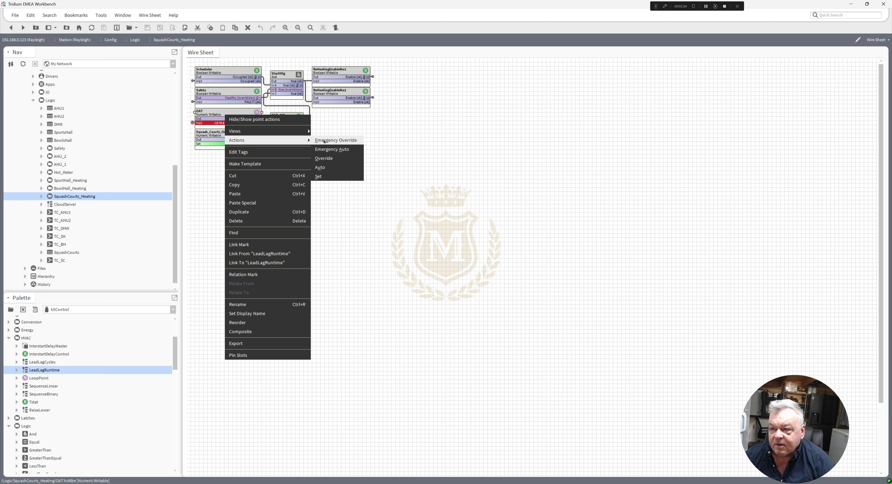
{"action": "left_click", "coordinate": [341, 152]}
{"action": "type", "text": "25.5"}
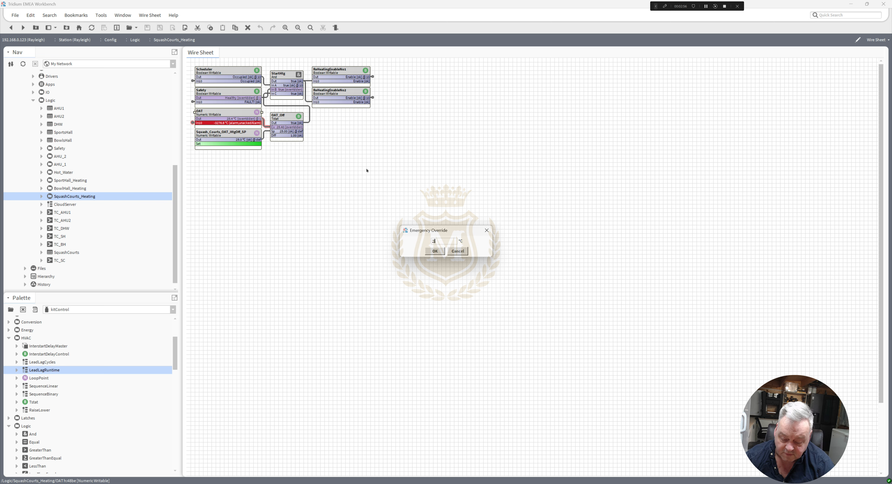
{"action": "left_click", "coordinate": [441, 252]}
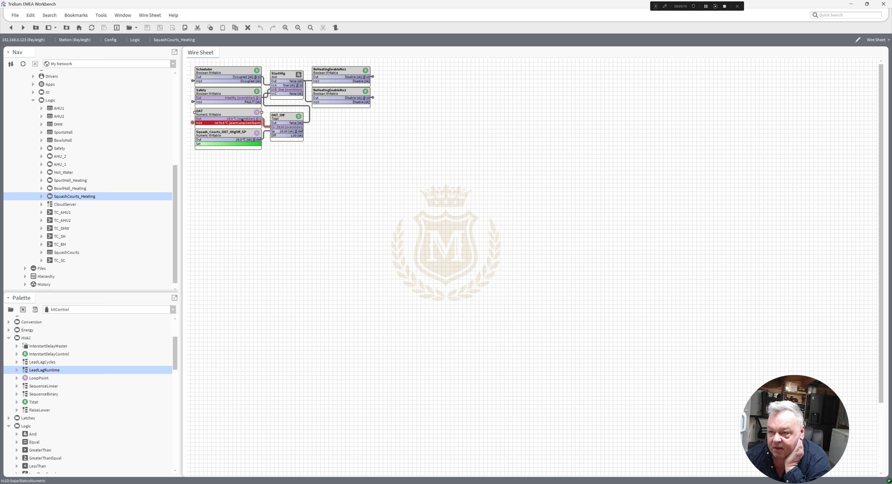
Release the OAT point's emergency override with Emergency Auto
{"action": "left_click", "coordinate": [292, 154]}
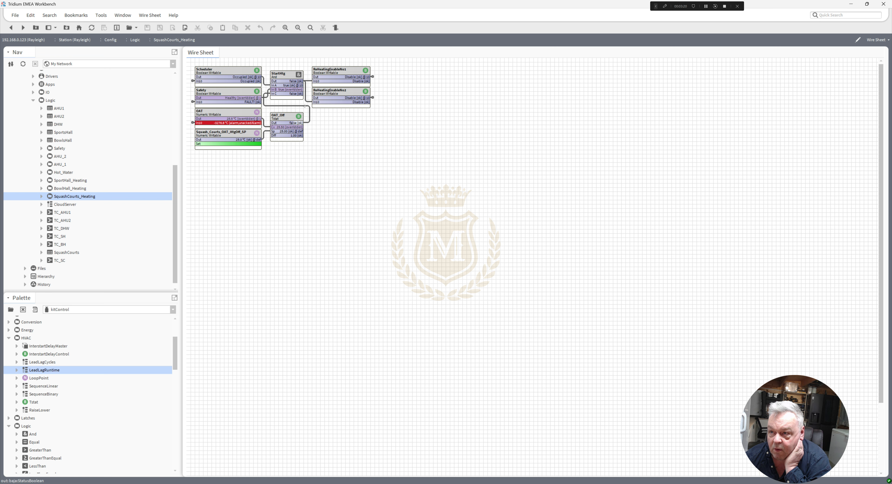
{"action": "right_click", "coordinate": [237, 117]}
{"action": "mouse_move", "coordinate": [294, 140]}
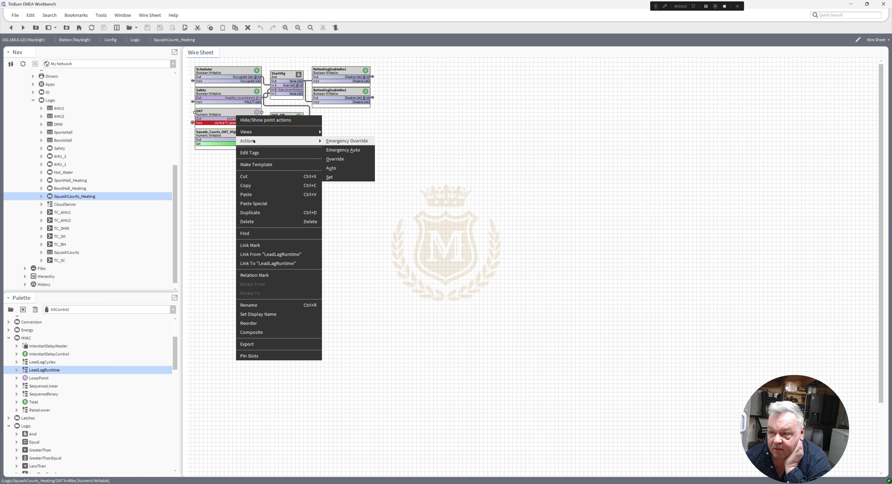
{"action": "left_click", "coordinate": [342, 151]}
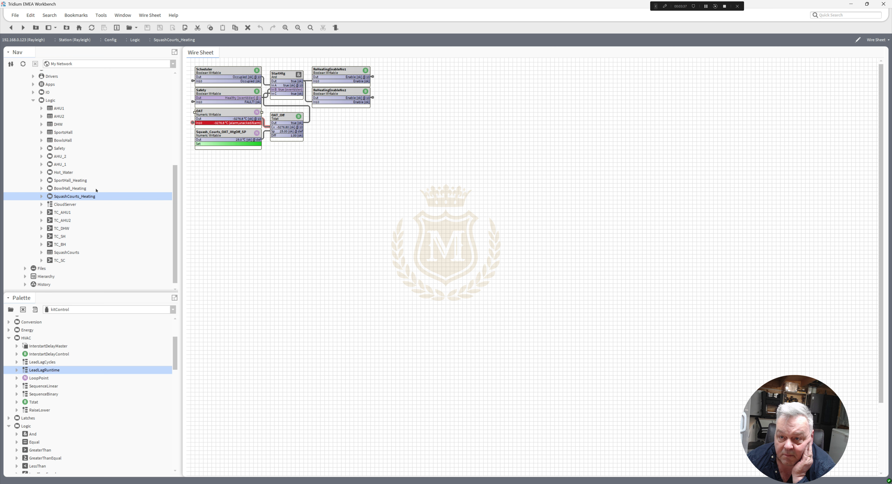
Open the AHU_2 wire sheet and examine the ExtractFans lead-lag runtime block and its connections
{"action": "double_click", "coordinate": [62, 189]}
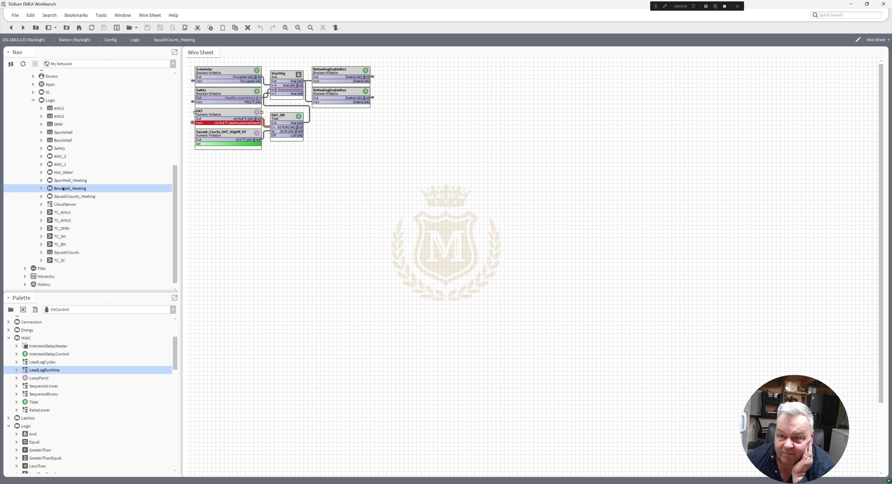
{"action": "left_click", "coordinate": [63, 180]}
{"action": "double_click", "coordinate": [60, 156]}
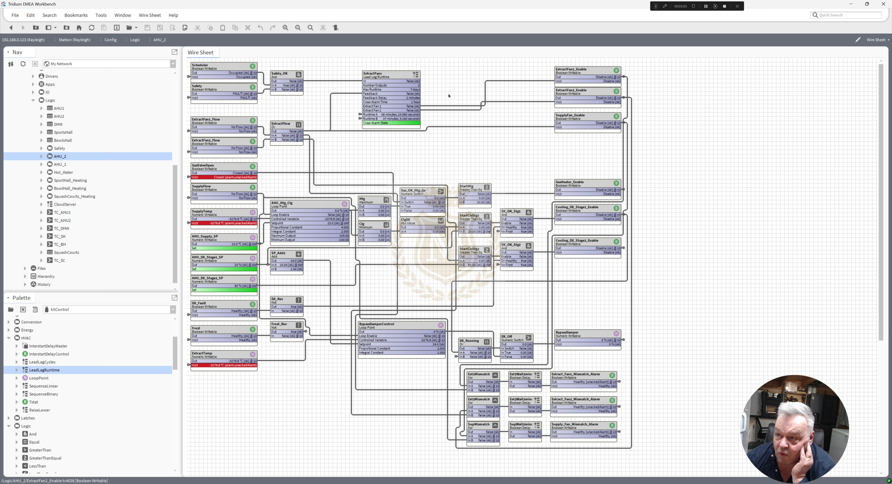
{"action": "left_click", "coordinate": [397, 127]}
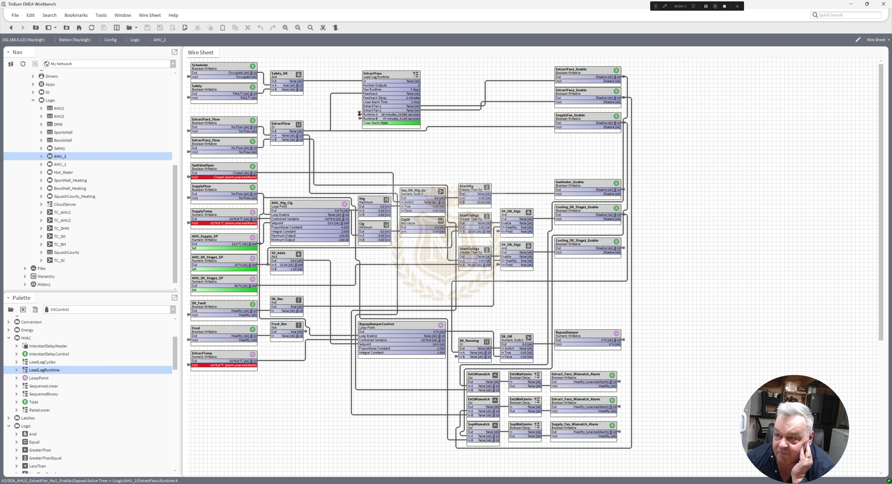
Trace the ExtractFans block's Runtime A link to DO6_AHU2_ExtractFan_No1_Enable and examine the property sheets of both the point and the block
{"action": "left_click", "coordinate": [359, 113]}
{"action": "double_click", "coordinate": [359, 113]}
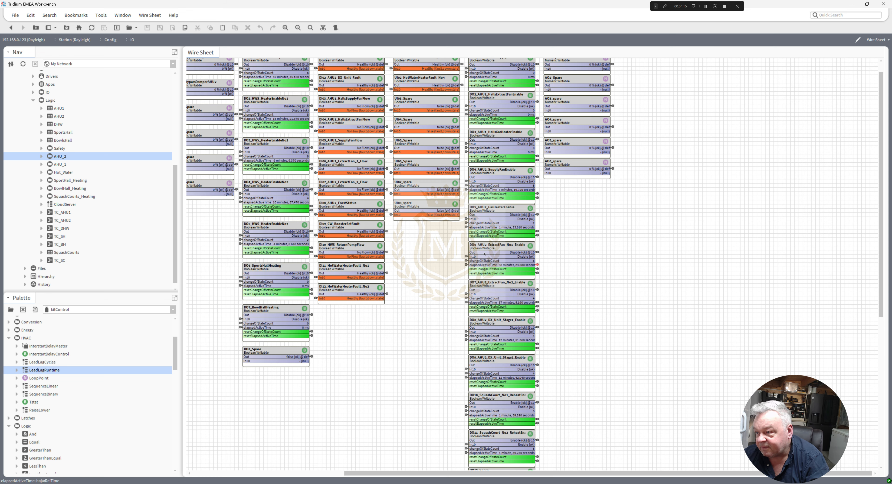
{"action": "double_click", "coordinate": [484, 272]}
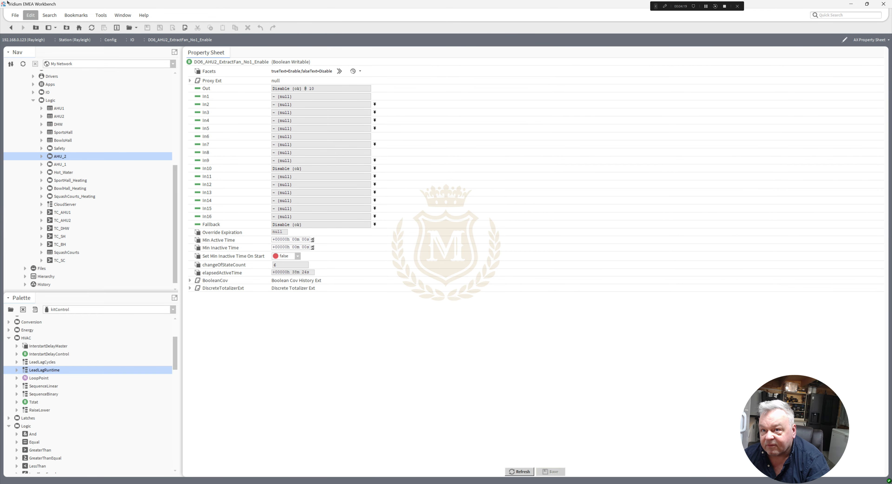
{"action": "left_click", "coordinate": [12, 29]}
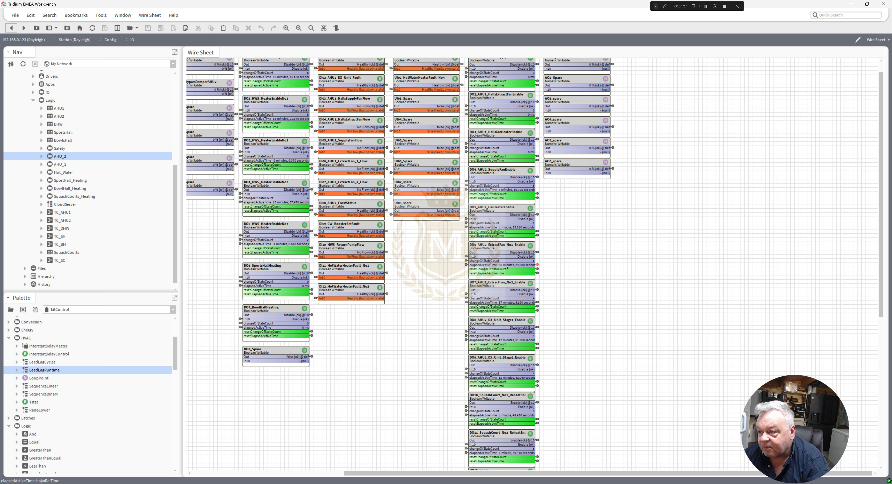
{"action": "double_click", "coordinate": [537, 266]}
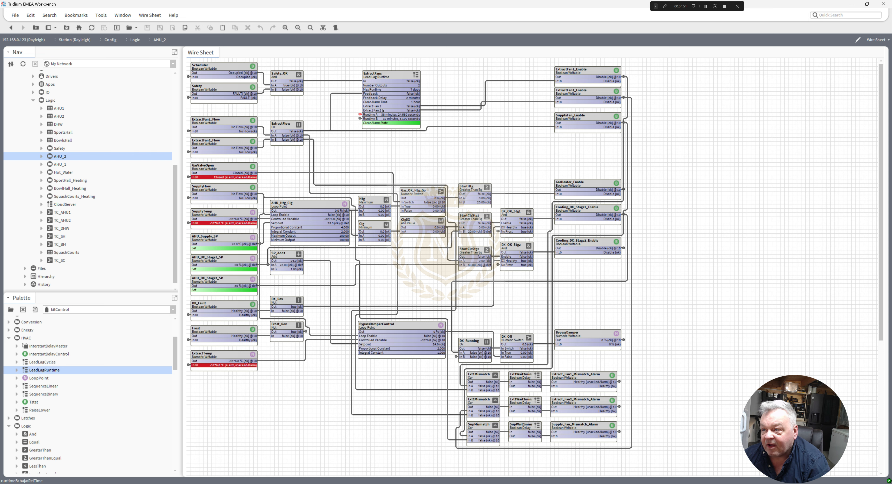
{"action": "double_click", "coordinate": [381, 99]}
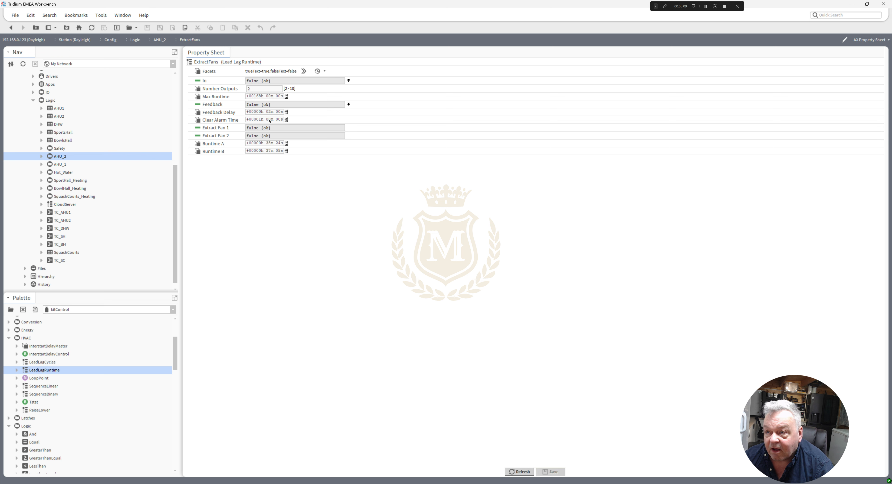
{"action": "left_click", "coordinate": [10, 28]}
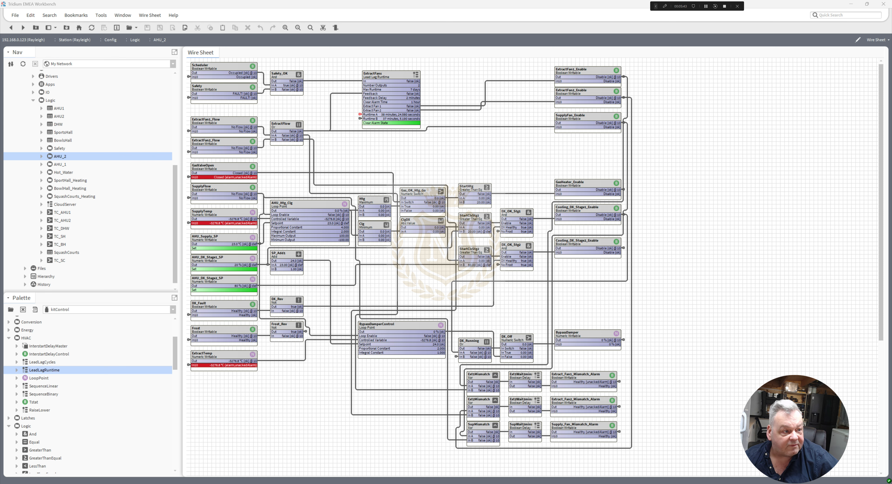
Open the Bowl Hall Heating graphic and check the allowed range of its OAT Heating Off SP without changing the setpoint
{"action": "left_click_drag", "start_coordinate": [0, 34], "coordinate": [375, 38]}
{"action": "left_click", "coordinate": [736, 36]}
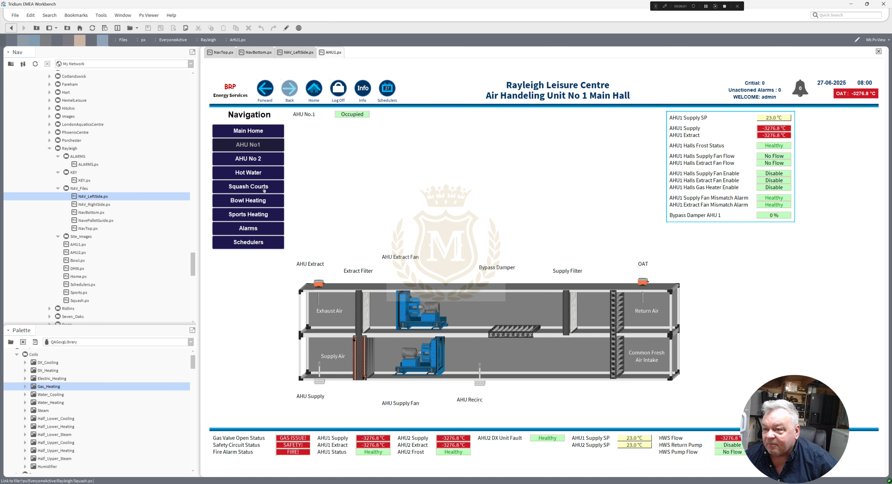
{"action": "left_click", "coordinate": [256, 203]}
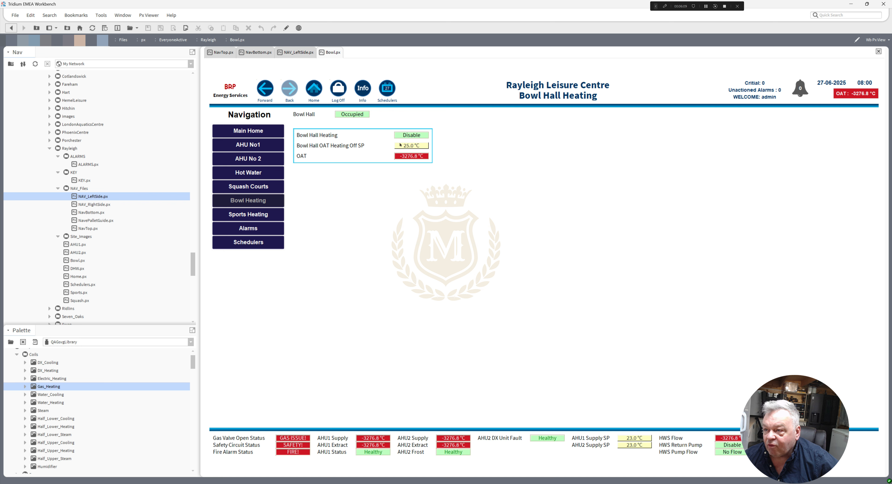
{"action": "left_click", "coordinate": [407, 147]}
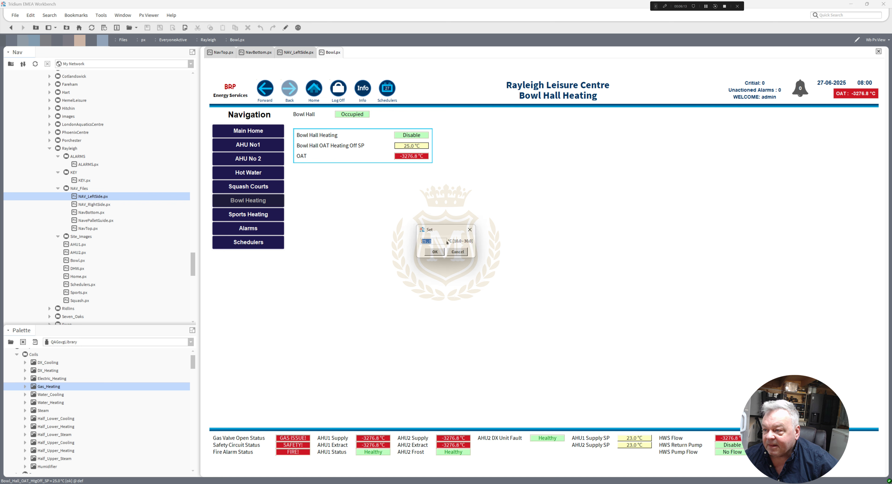
{"action": "left_click", "coordinate": [453, 253]}
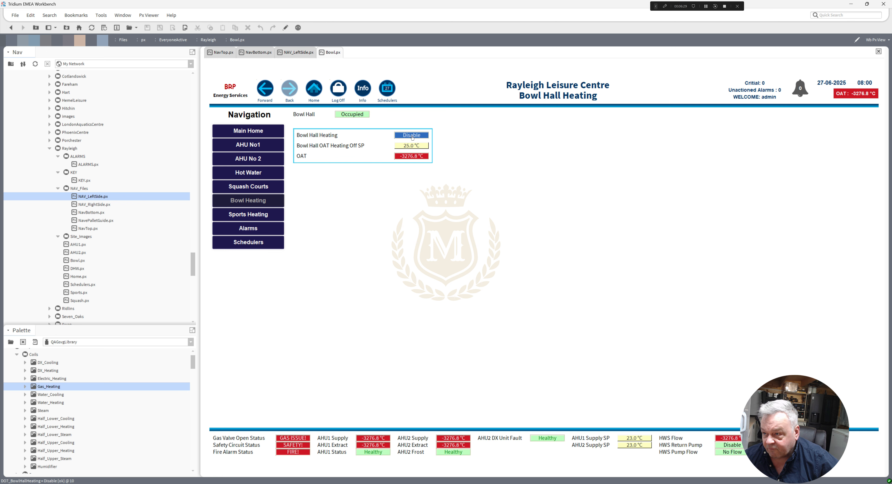
Inspect the bindings of the Bowl Hall Heating status label in the graphic's edit mode, then return to the live view
{"action": "left_click", "coordinate": [285, 28]}
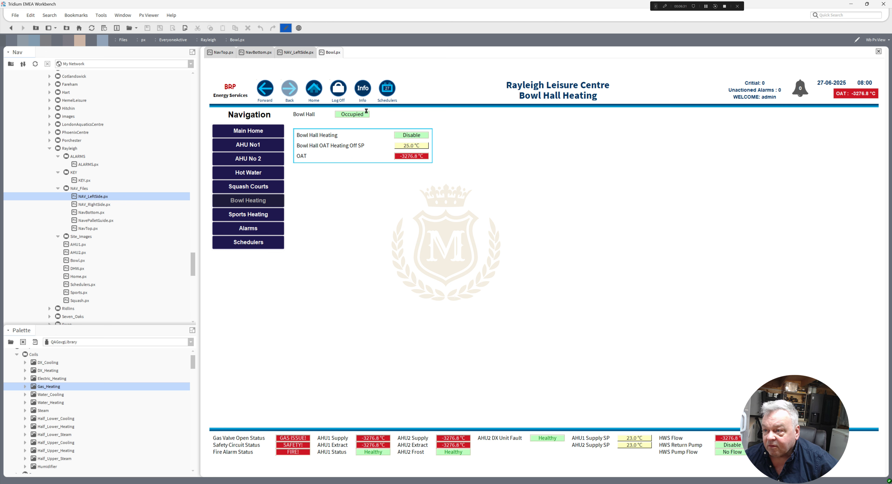
{"action": "double_click", "coordinate": [382, 152]}
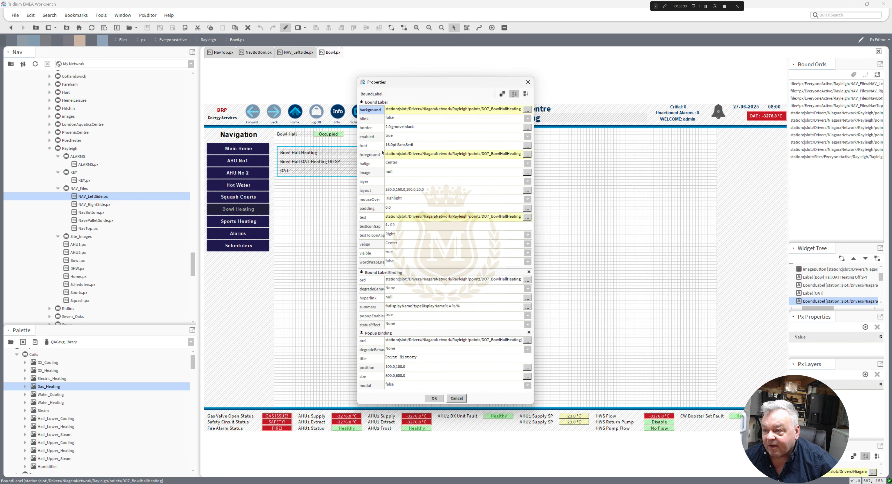
{"action": "left_click", "coordinate": [434, 400]}
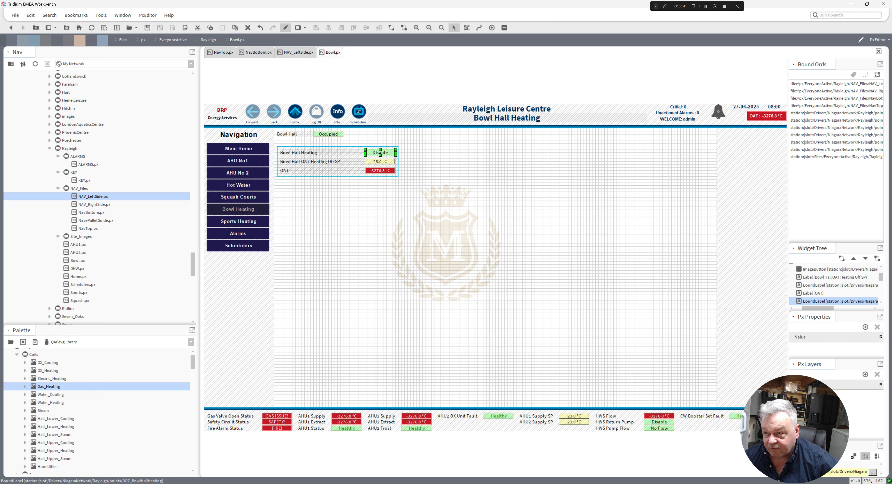
{"action": "left_click", "coordinate": [285, 28]}
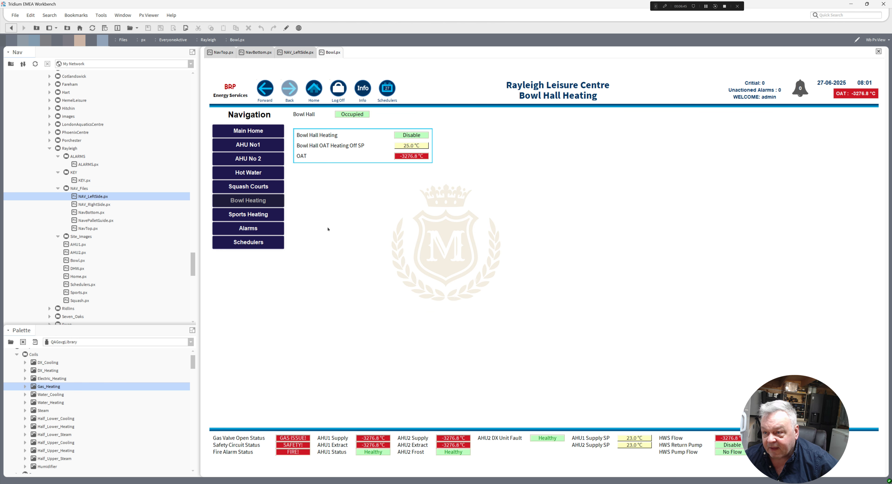
View the Sports Hall Heating graphic and the Squash Courts graphic
{"action": "left_click", "coordinate": [242, 214]}
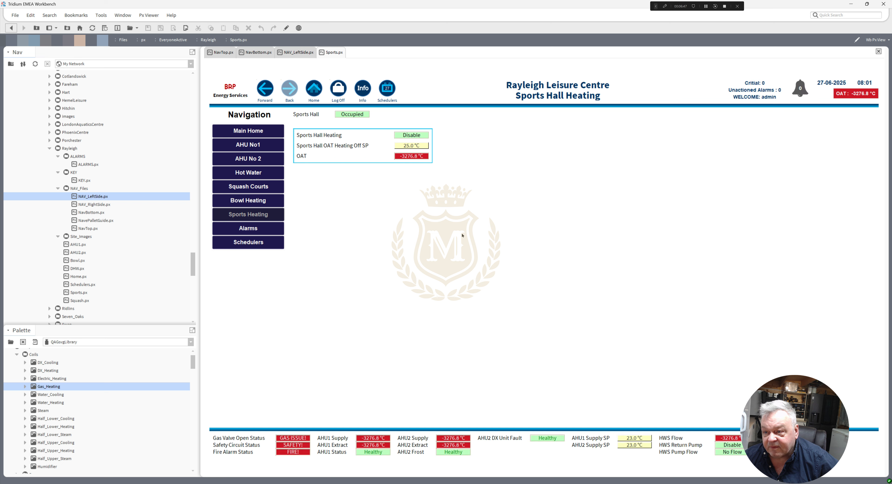
{"action": "left_click", "coordinate": [243, 191]}
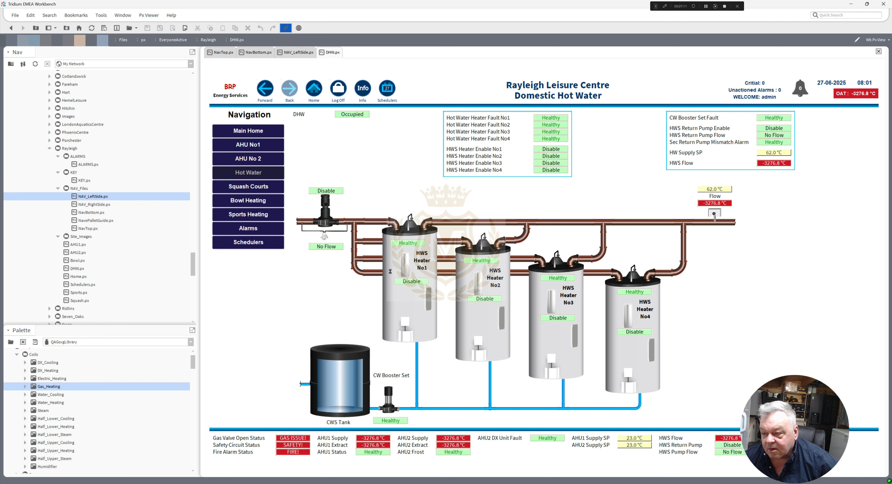
On the Domestic Hot Water graphic, examine the true and false images bound to the CW Booster Set pump picture
{"action": "left_click", "coordinate": [286, 28]}
{"action": "double_click", "coordinate": [363, 386]}
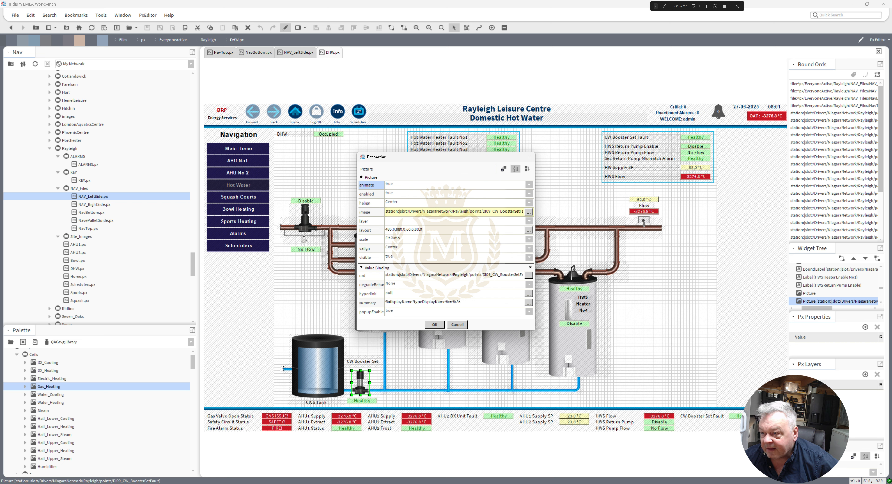
{"action": "double_click", "coordinate": [449, 212]}
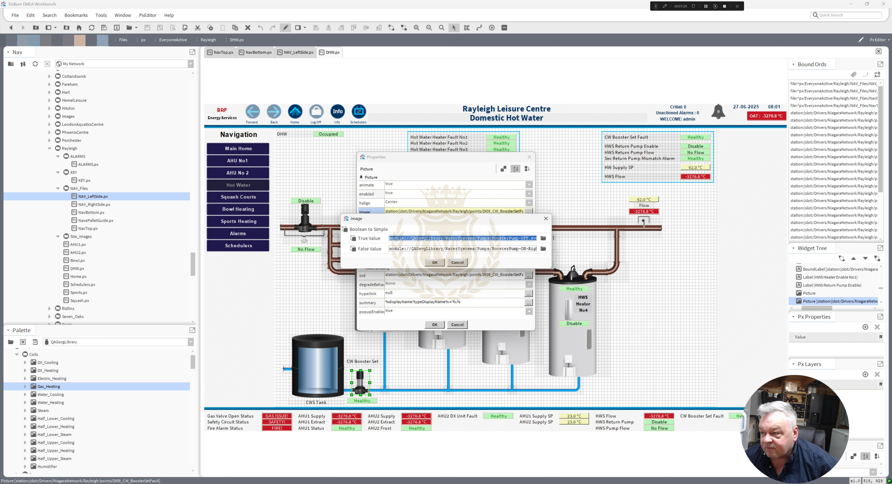
{"action": "left_click_drag", "start_coordinate": [553, 236], "coordinate": [602, 238]}
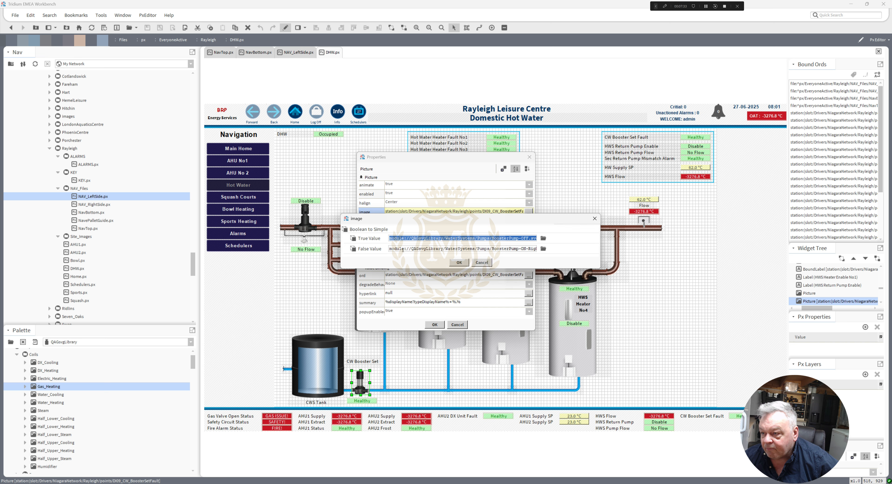
{"action": "left_click_drag", "start_coordinate": [410, 249], "coordinate": [442, 238]}
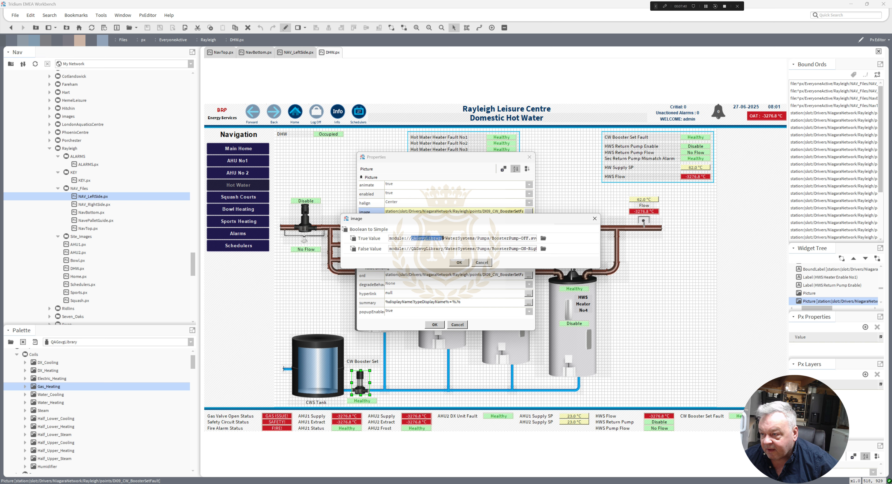
{"action": "left_click", "coordinate": [459, 263]}
{"action": "left_click", "coordinate": [437, 327]}
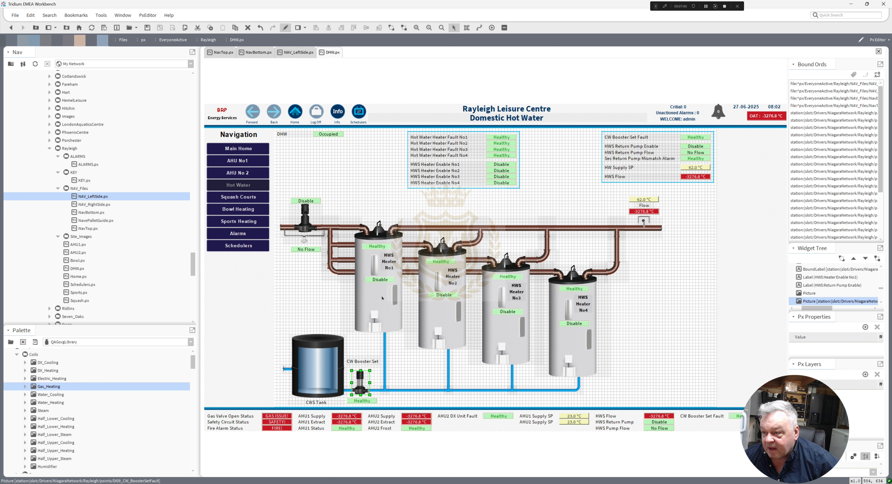
{"action": "left_click", "coordinate": [286, 28]}
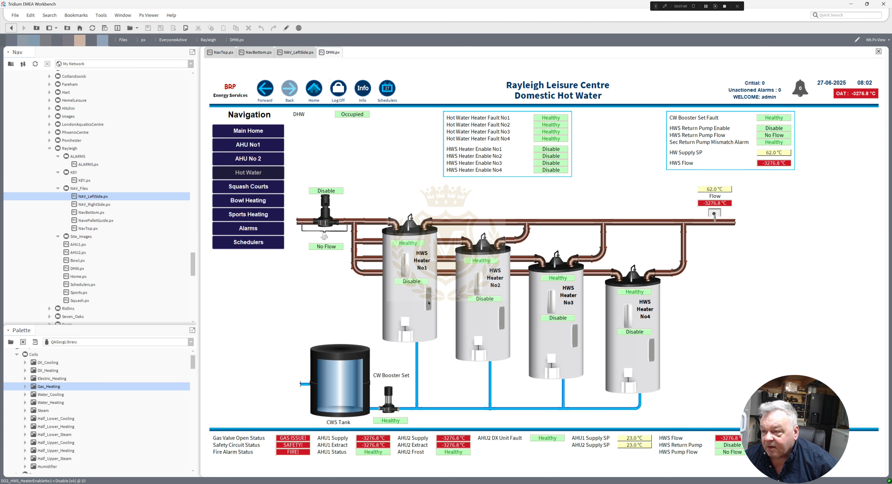
Override the enable points of HWS Heaters No1 to No4 with Emergency Active to test their heating graphics
{"action": "right_click", "coordinate": [413, 282]}
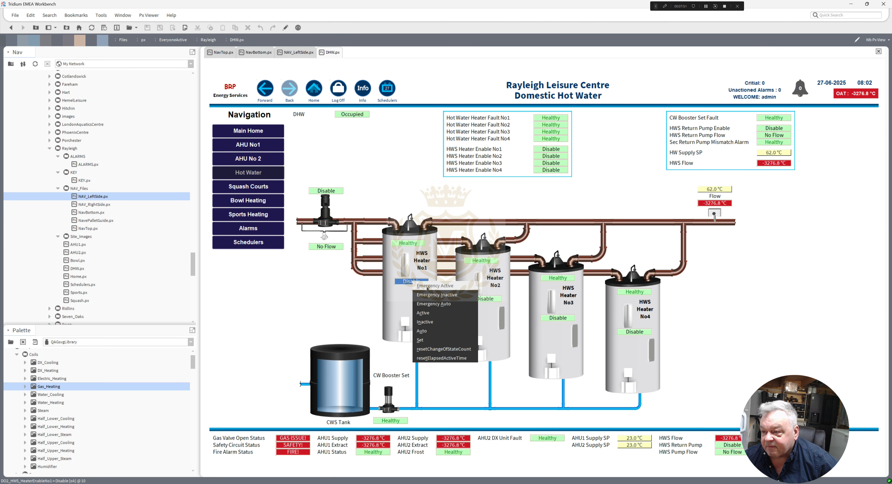
{"action": "left_click", "coordinate": [437, 287]}
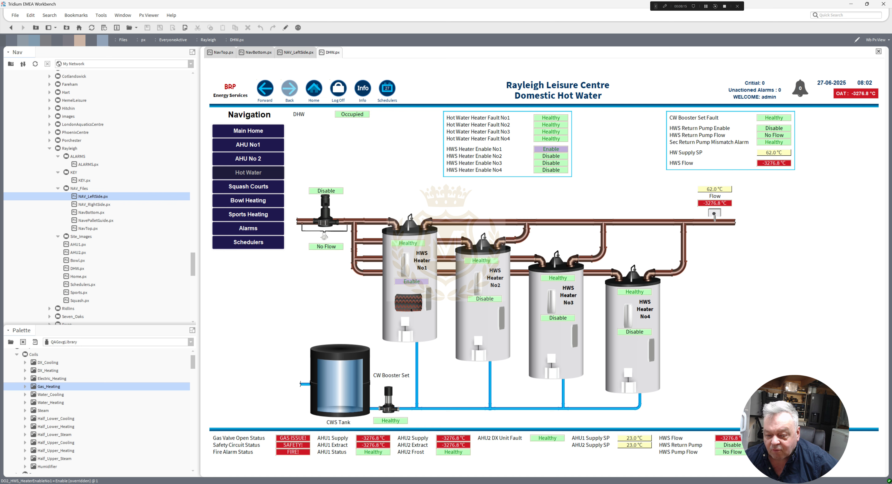
{"action": "right_click", "coordinate": [484, 299]}
{"action": "left_click", "coordinate": [499, 305]}
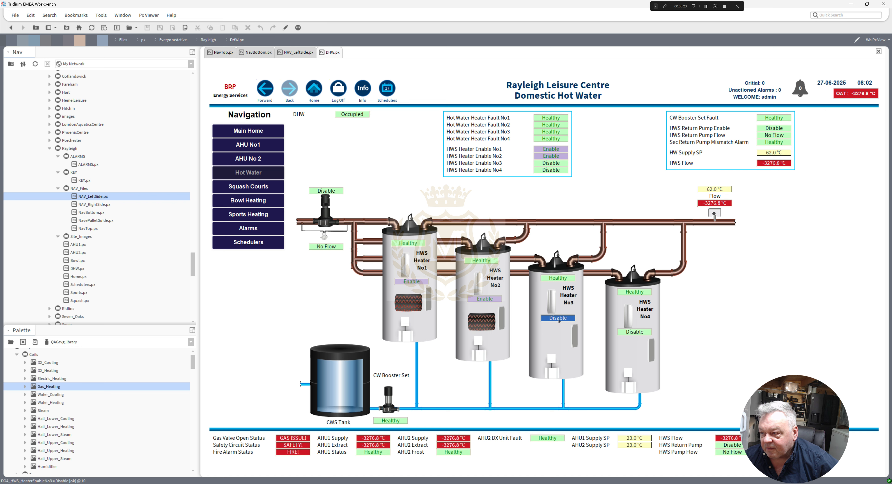
{"action": "right_click", "coordinate": [557, 319]}
{"action": "left_click", "coordinate": [573, 323]}
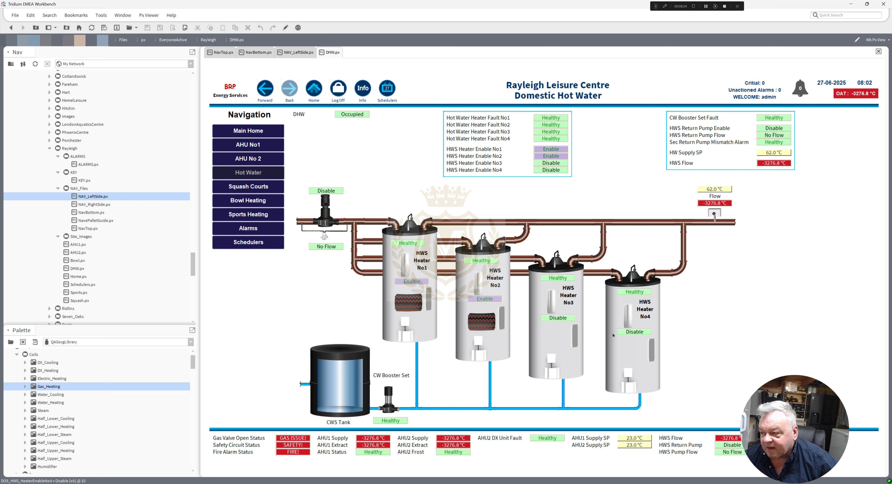
{"action": "right_click", "coordinate": [630, 333]}
{"action": "left_click", "coordinate": [645, 339]}
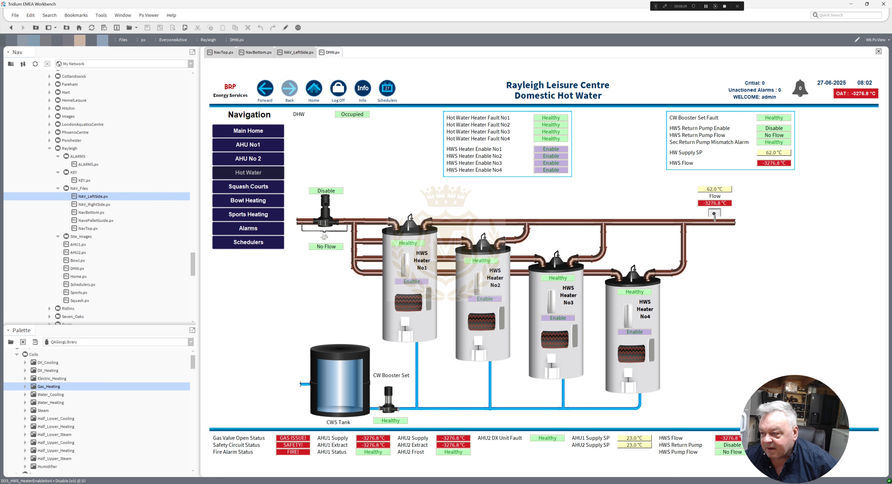
Release the overrides on the enable points of HWS Heaters No1 to No4 with Emergency Auto
{"action": "right_click", "coordinate": [408, 283]}
{"action": "left_click", "coordinate": [423, 303]}
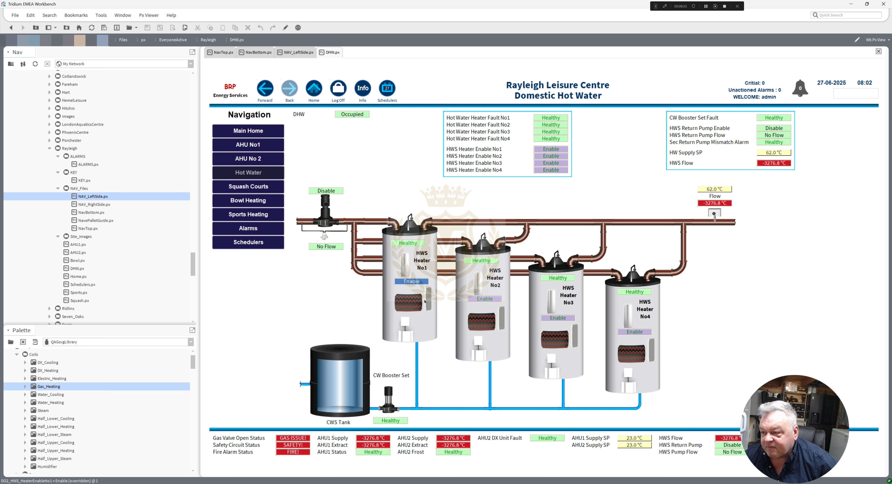
{"action": "right_click", "coordinate": [484, 300]}
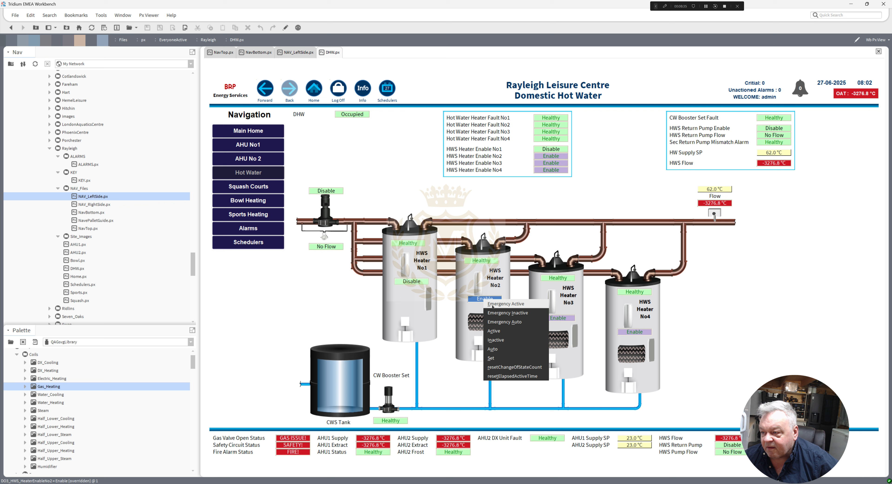
{"action": "left_click", "coordinate": [500, 319]}
{"action": "right_click", "coordinate": [550, 319]}
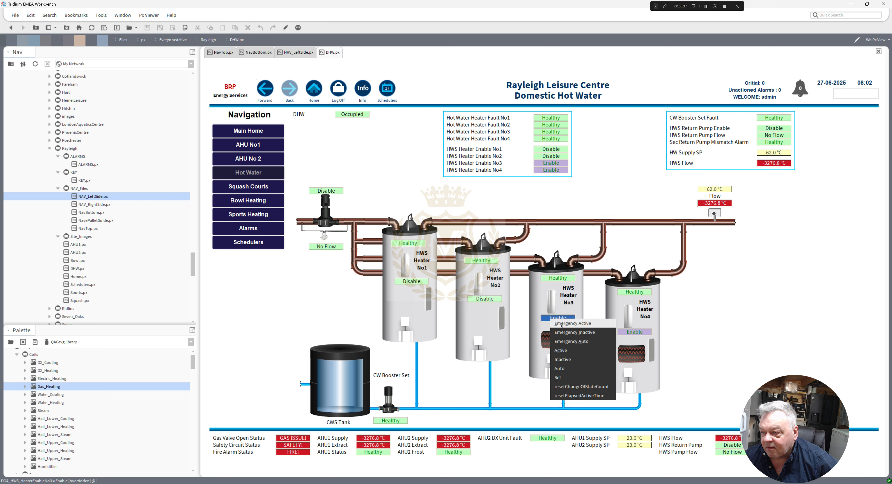
{"action": "left_click", "coordinate": [611, 335]}
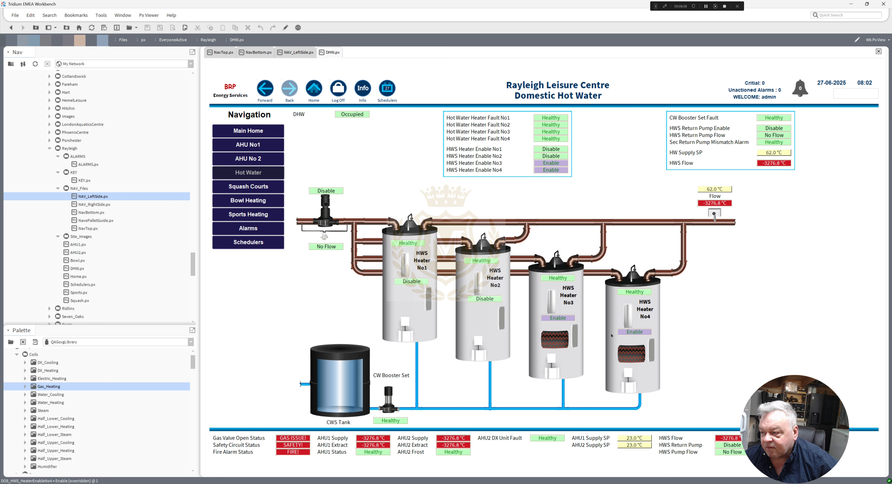
{"action": "right_click", "coordinate": [630, 332]}
{"action": "left_click", "coordinate": [641, 353]}
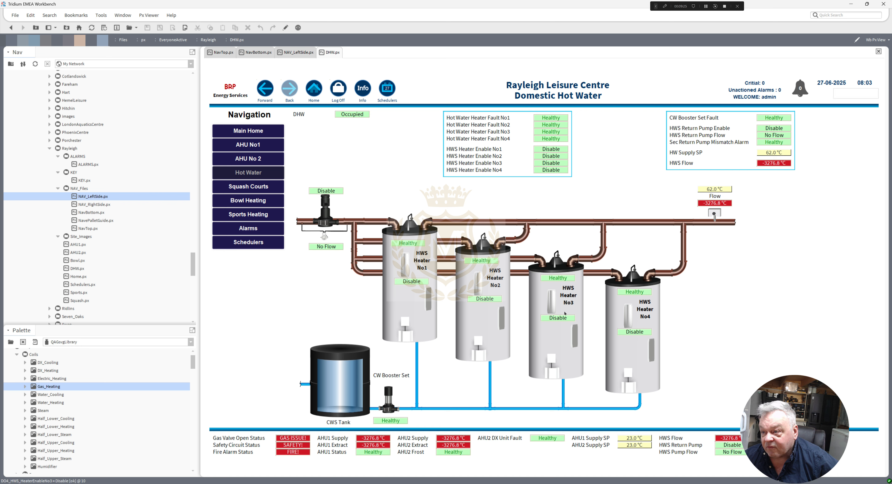
Open the Hot_Water logic wire sheet and select its LoopPoint block to trace its connections
{"action": "left_click", "coordinate": [635, 332]}
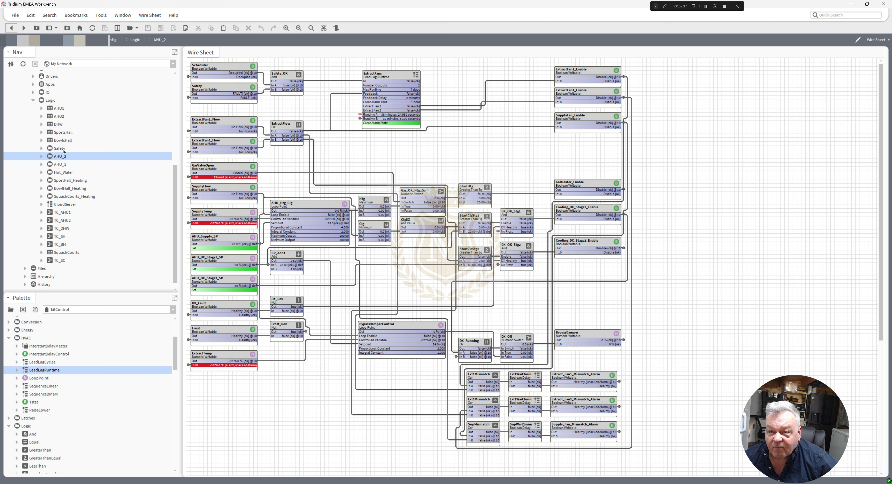
{"action": "double_click", "coordinate": [64, 172]}
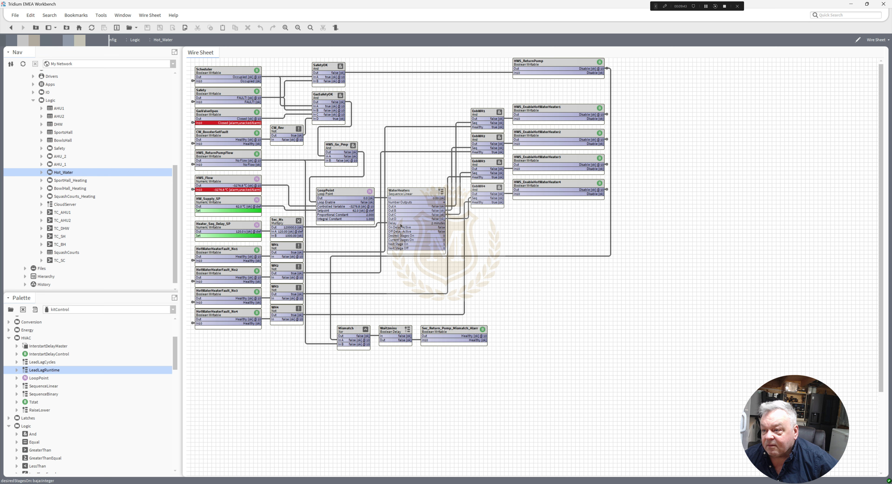
{"action": "left_click", "coordinate": [373, 224]}
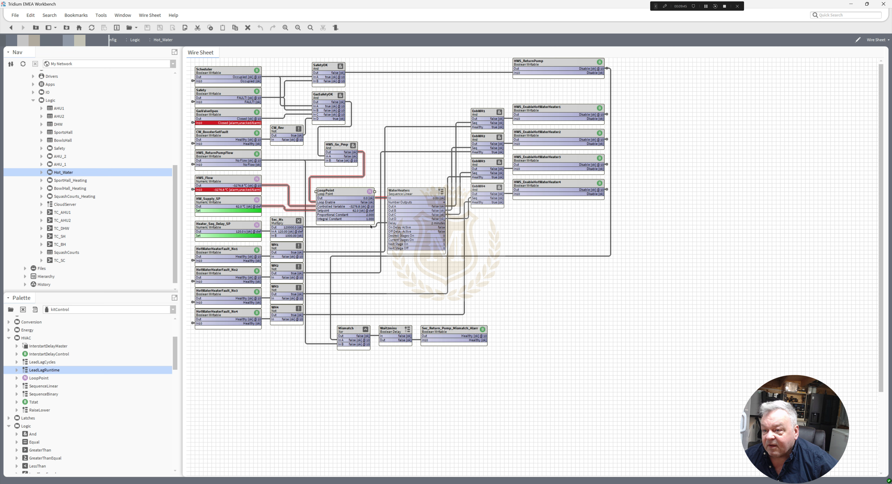
Select the Heater_Seq_Delay_SP block on the Hot_Water wire sheet, check the Domestic Hot Water graphic, and open the block's name for renaming
{"action": "left_click", "coordinate": [229, 226]}
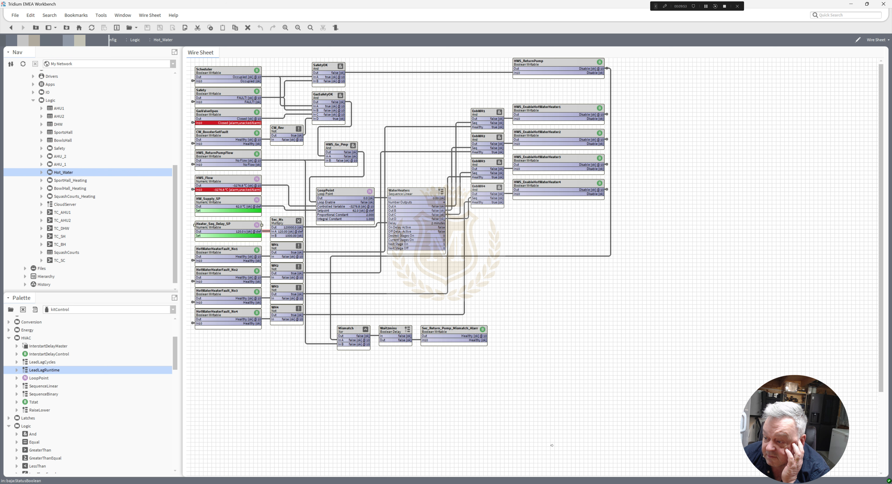
{"action": "left_click", "coordinate": [600, 483]}
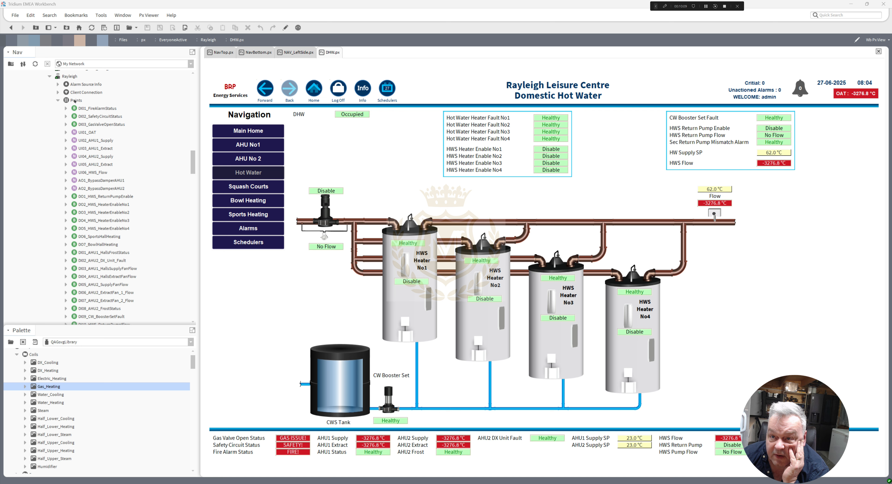
{"action": "key", "text": "alt+Tab"}
{"action": "left_click", "coordinate": [214, 227]}
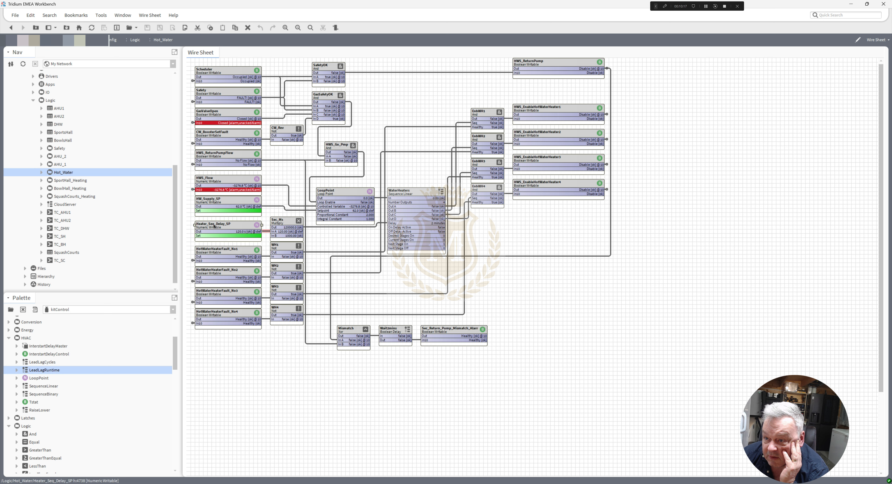
{"action": "right_click", "coordinate": [214, 227]}
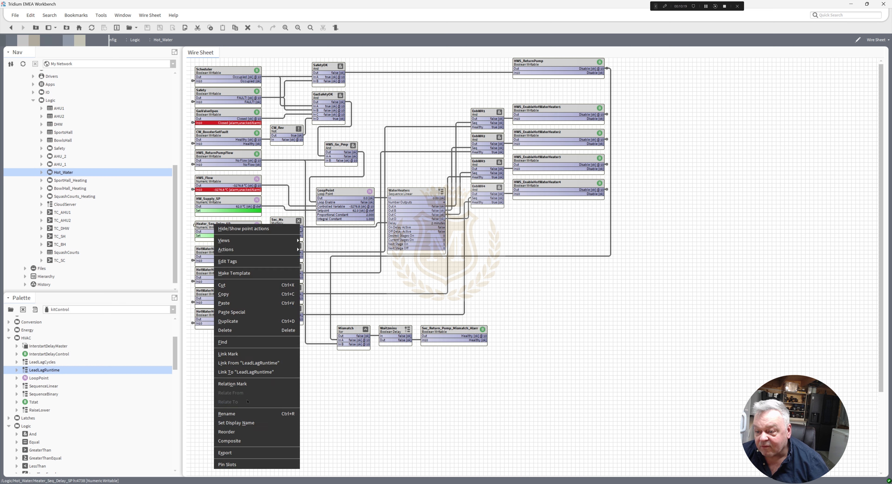
{"action": "left_click", "coordinate": [249, 415]}
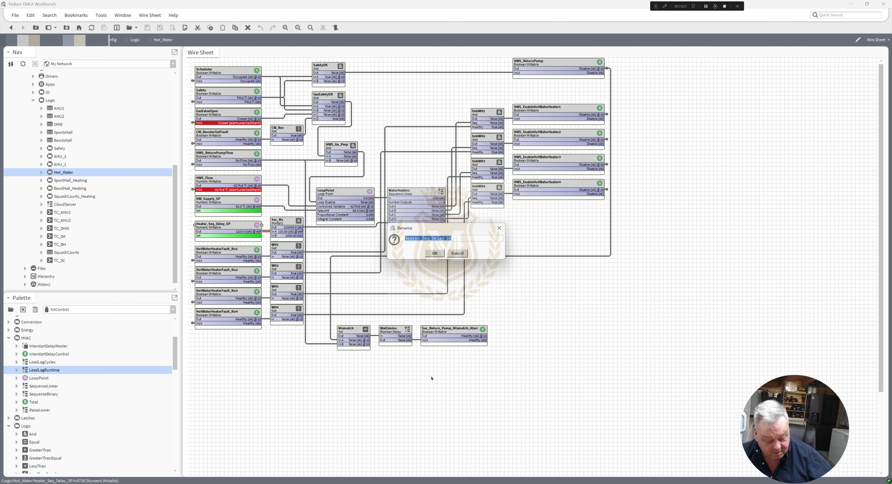
{"action": "left_click", "coordinate": [453, 255]}
{"action": "left_click", "coordinate": [406, 483]}
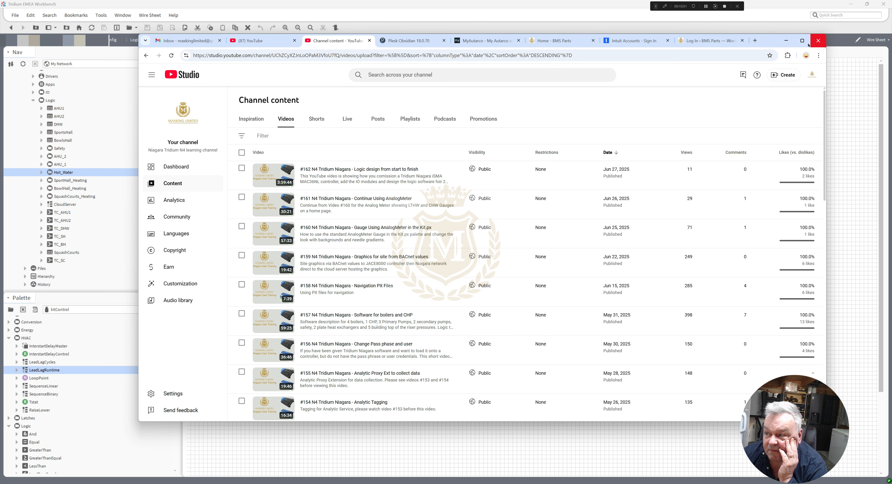
{"action": "left_click", "coordinate": [825, 38]}
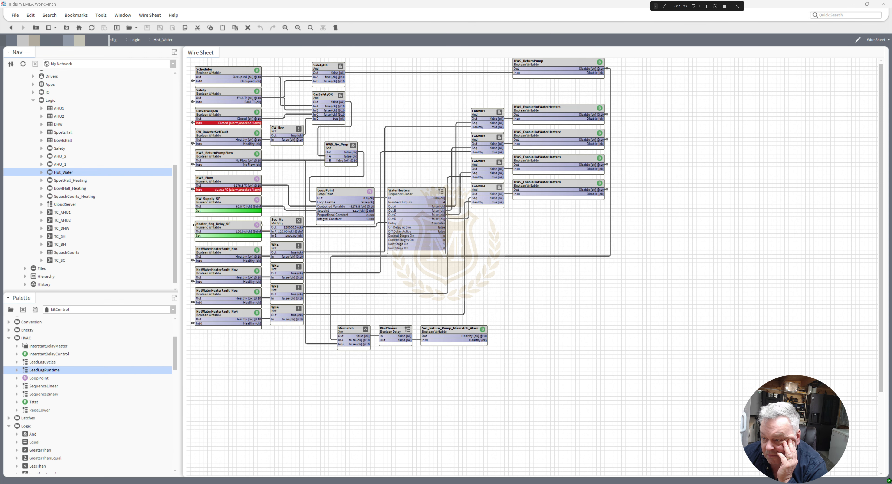
Start a Control Point discovery for the Rayleigh points and add a match condition on the name property
{"action": "left_click", "coordinate": [548, 472]}
{"action": "left_click", "coordinate": [572, 259]}
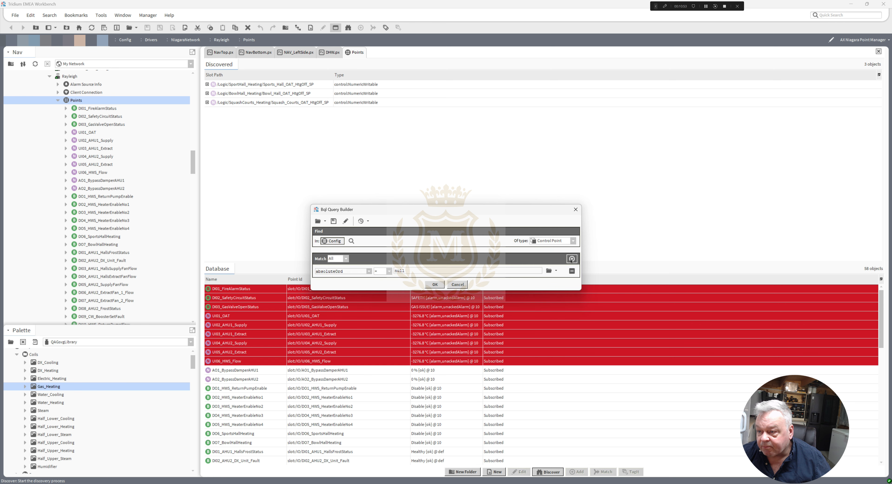
{"action": "double_click", "coordinate": [355, 273]}
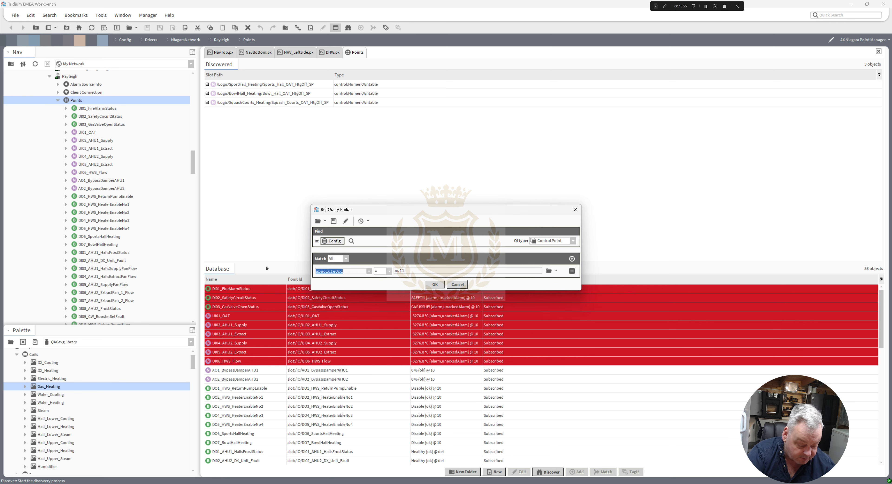
{"action": "type", "text": "name"}
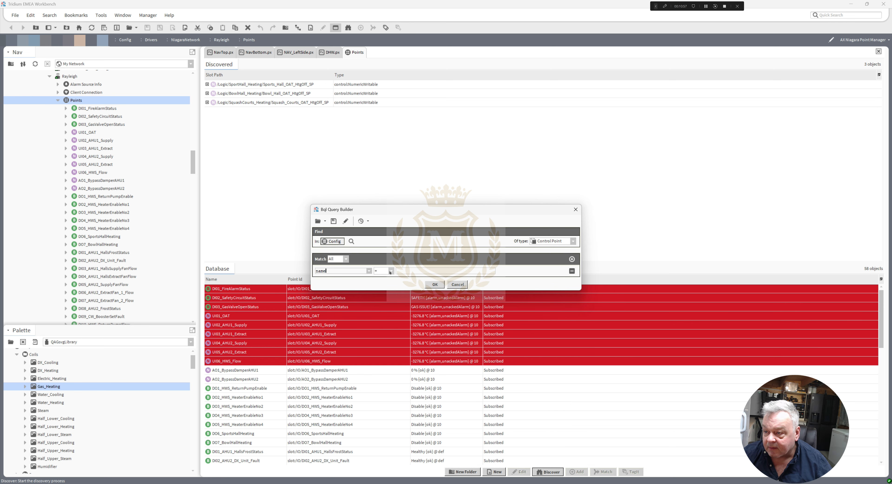
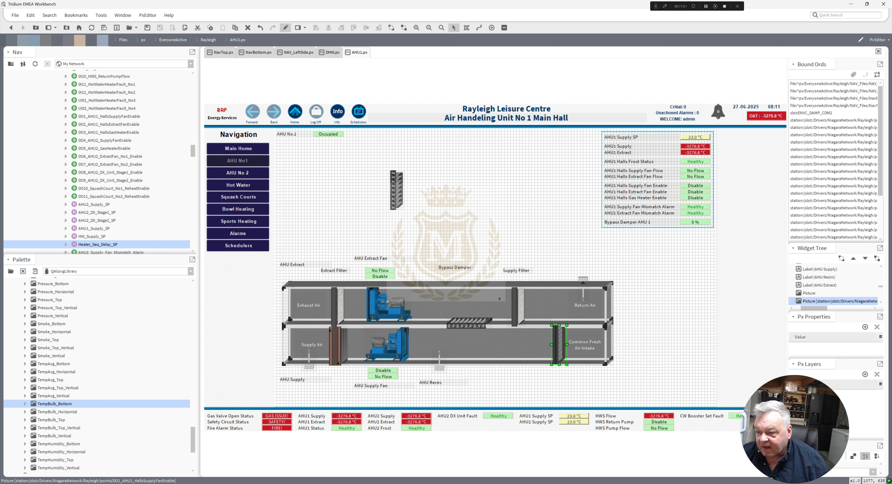
Copy the ord of the DO2_AHU1_HallsExtractFanEnable label and bind the exhaust air damper picture to it
{"action": "double_click", "coordinate": [380, 277]}
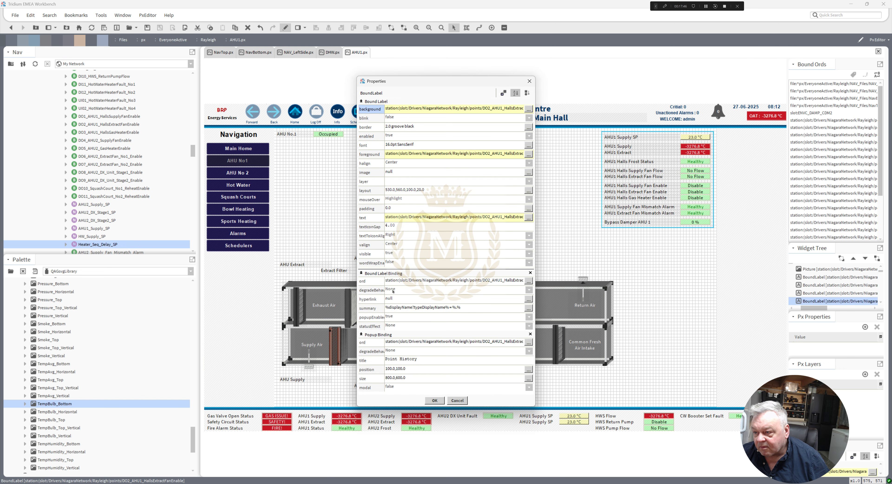
{"action": "left_click", "coordinate": [428, 281]}
{"action": "key", "text": "ctrl+c"}
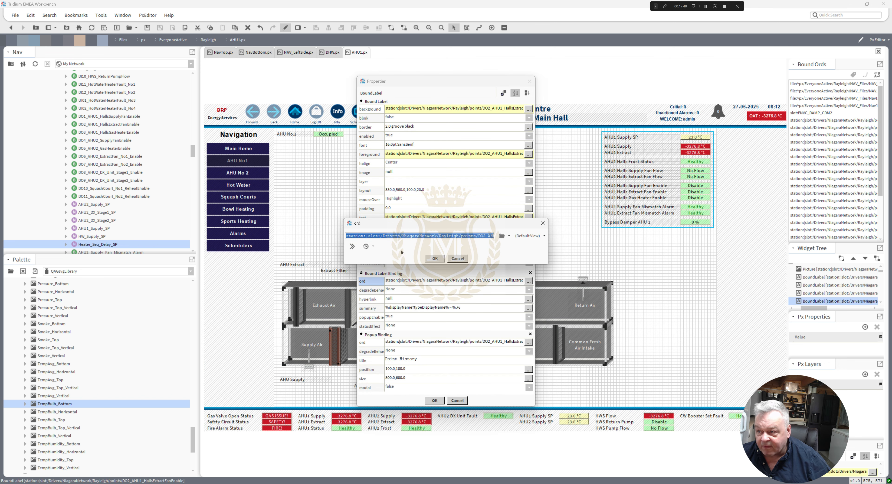
{"action": "left_click", "coordinate": [435, 259]}
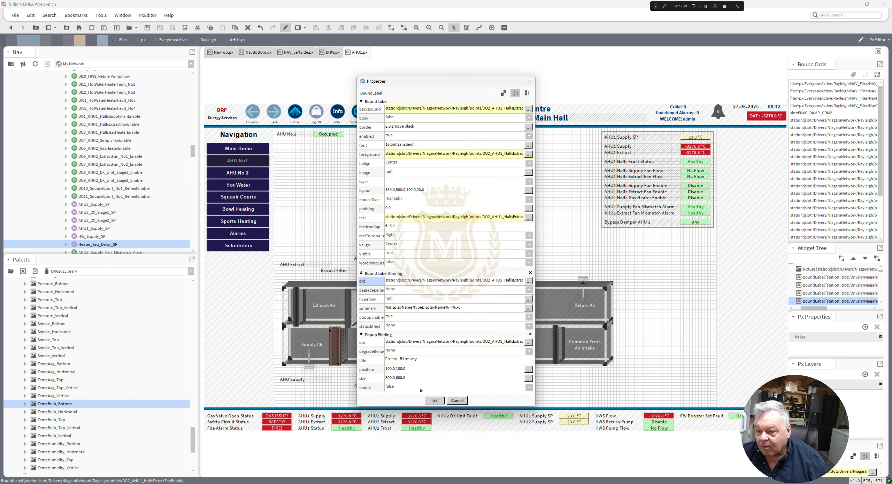
{"action": "left_click", "coordinate": [434, 401]}
{"action": "double_click", "coordinate": [300, 307]}
{"action": "left_click", "coordinate": [429, 281]}
{"action": "key", "text": "ctrl+v"}
{"action": "left_click", "coordinate": [435, 259]}
{"action": "left_click", "coordinate": [435, 400]}
Place a Gas_Heating coil picture from the QAGsvgLibrary in the supply air duct, just before the supply fan
{"action": "left_click_drag", "start_coordinate": [193, 437], "coordinate": [199, 291]}
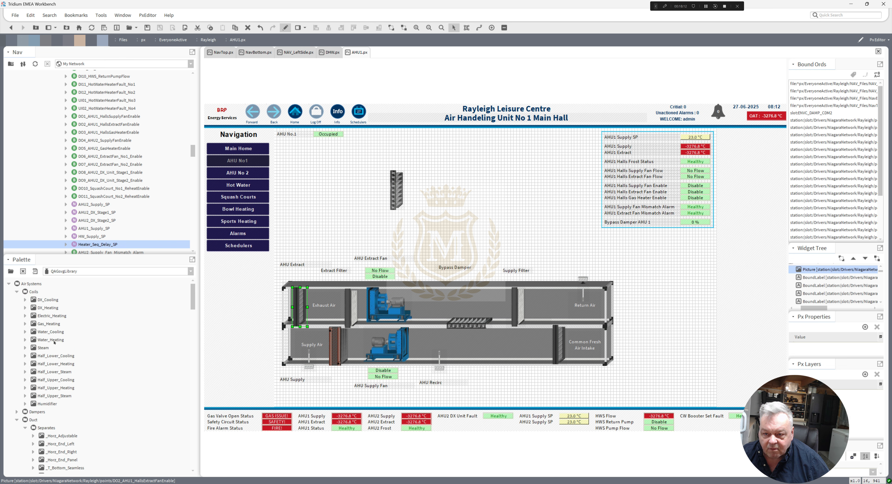
{"action": "left_click_drag", "start_coordinate": [46, 323], "coordinate": [475, 204]}
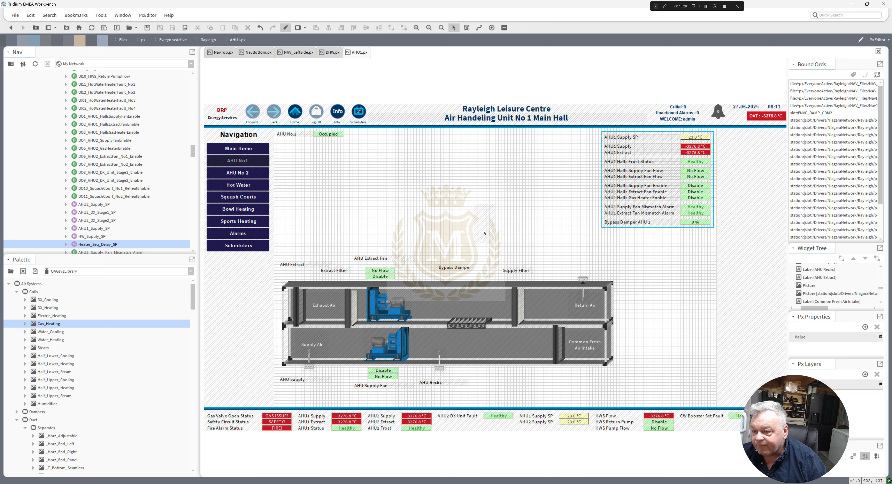
{"action": "left_click_drag", "start_coordinate": [362, 356], "coordinate": [348, 357]}
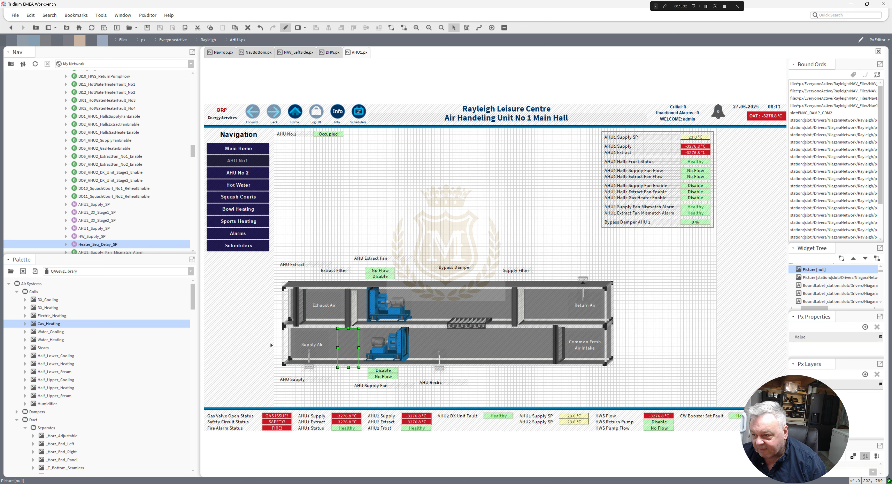
Shift the supply and extract fan pictures together with their enable and flow labels to the right, away from the coil
{"action": "left_click", "coordinate": [400, 350]}
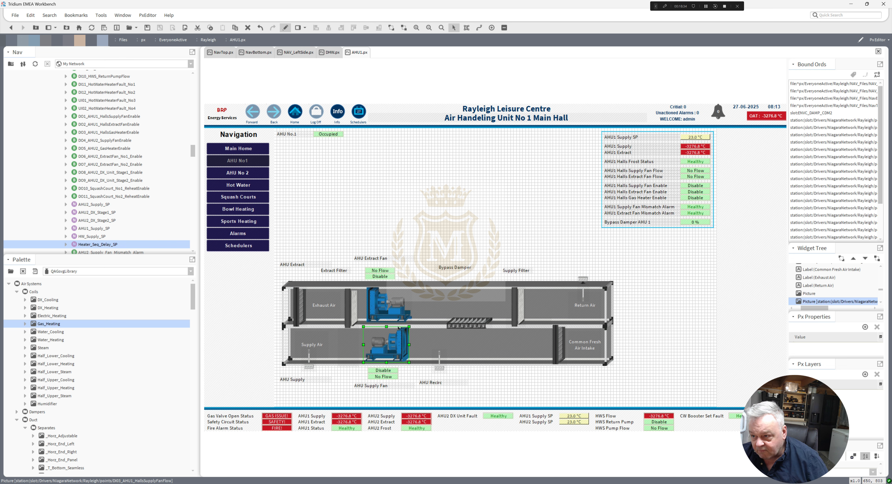
{"action": "left_click", "coordinate": [400, 313], "text": "ctrl"}
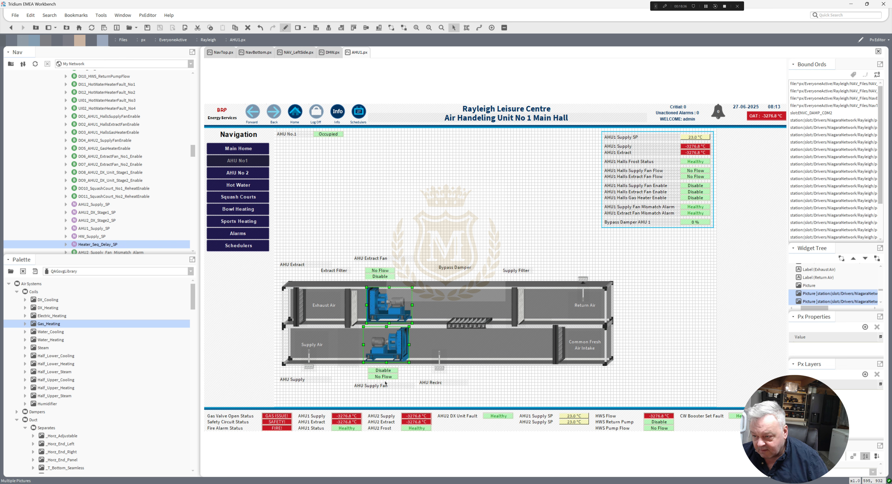
{"action": "left_click", "coordinate": [385, 374], "text": "ctrl"}
{"action": "left_click", "coordinate": [385, 371], "text": "ctrl"}
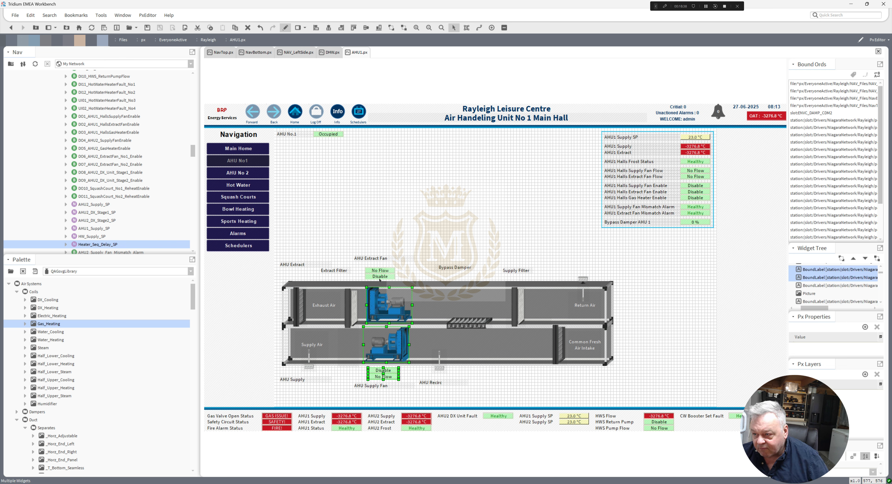
{"action": "left_click", "coordinate": [380, 277], "text": "ctrl"}
{"action": "left_click", "coordinate": [379, 271], "text": "ctrl"}
{"action": "key", "text": "Right"}
{"action": "key", "text": "Right"}
{"action": "key", "text": "Right"}
{"action": "key", "text": "Right"}
{"action": "key", "text": "Right"}
{"action": "key", "text": "Right"}
{"action": "key", "text": "Right"}
{"action": "key", "text": "Right"}
{"action": "key", "text": "Right"}
Delete the AHU Recirc label and its temperature sensor picture below the supply duct
{"action": "left_click", "coordinate": [430, 383]}
{"action": "left_click", "coordinate": [440, 369], "text": "ctrl"}
{"action": "key", "text": "Delete"}
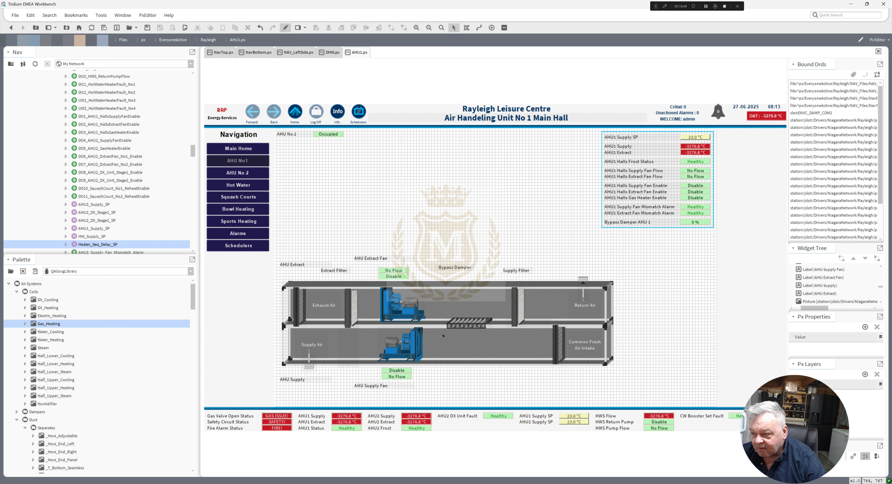
Reposition the Bypass Damper, Extract Filter and Supply Filter labels above their matching components
{"action": "left_click_drag", "start_coordinate": [456, 268], "coordinate": [468, 271]}
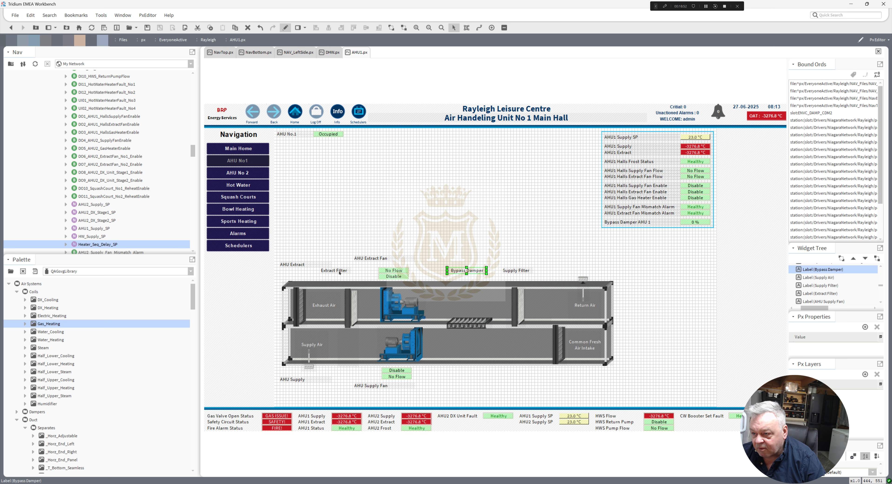
{"action": "left_click_drag", "start_coordinate": [339, 272], "coordinate": [355, 279]}
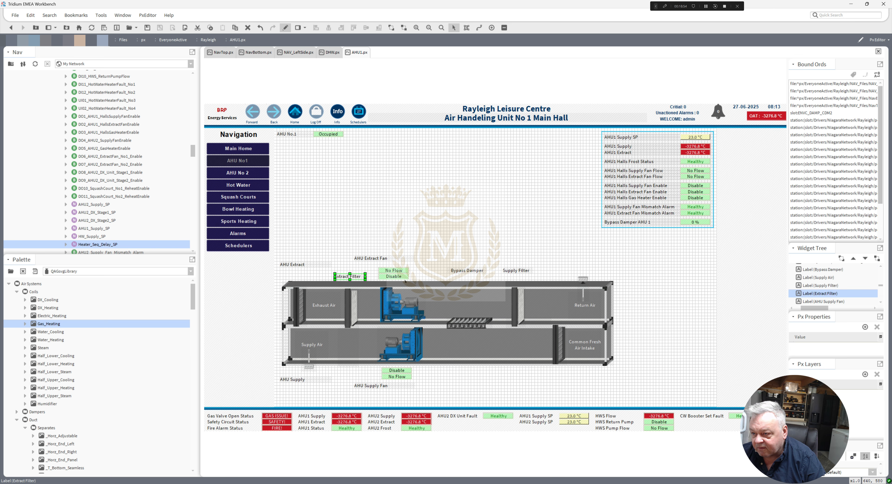
{"action": "left_click_drag", "start_coordinate": [517, 271], "coordinate": [515, 277]}
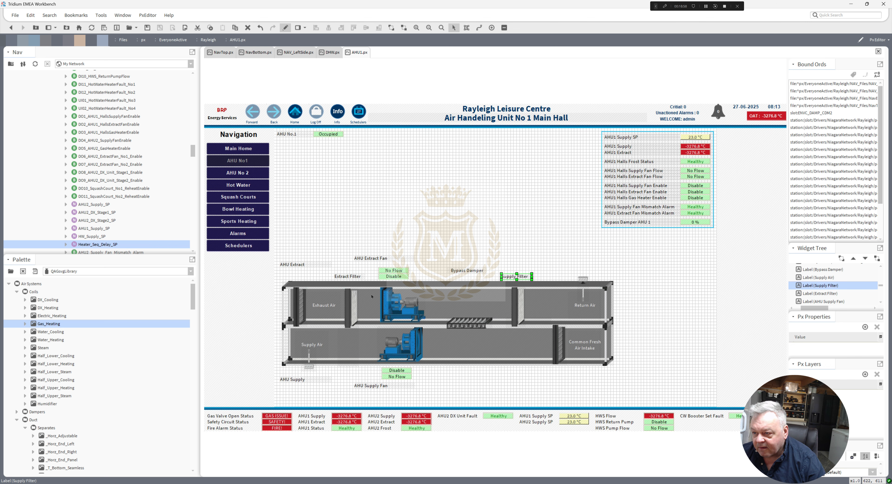
Examine the picture properties of the extract filter and the supply filter in the upper duct
{"action": "left_click", "coordinate": [354, 310]}
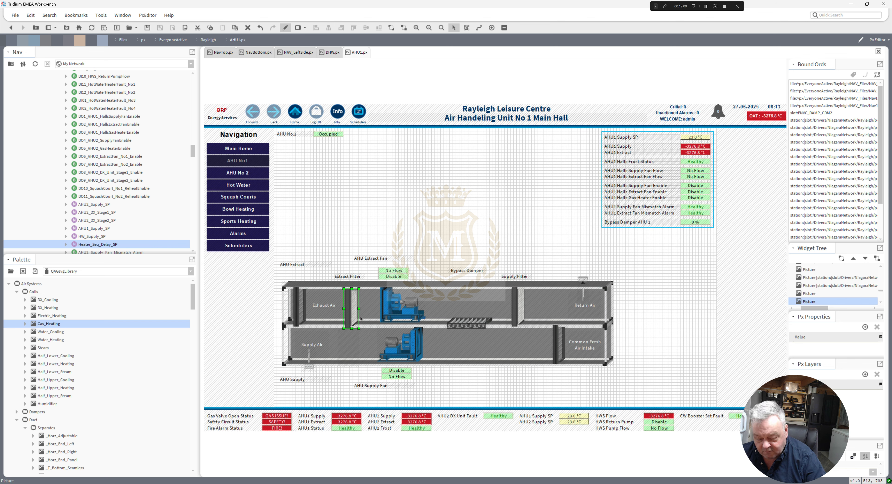
{"action": "double_click", "coordinate": [352, 312]}
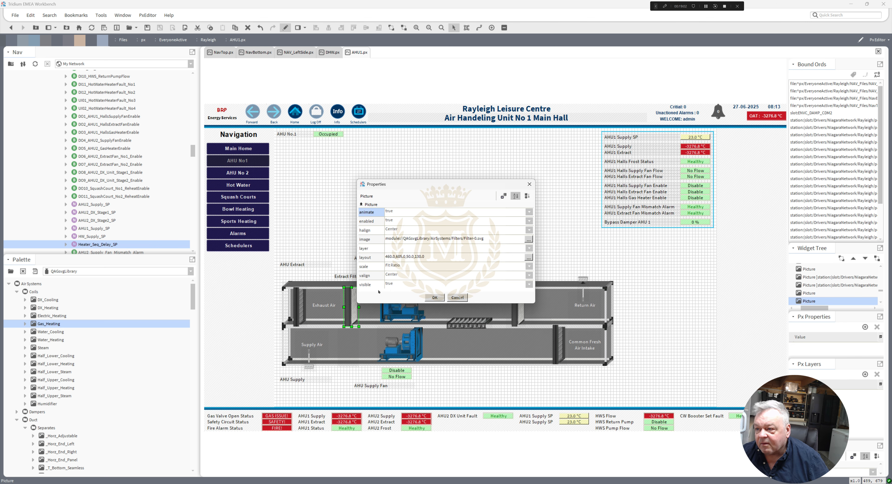
{"action": "left_click", "coordinate": [435, 297]}
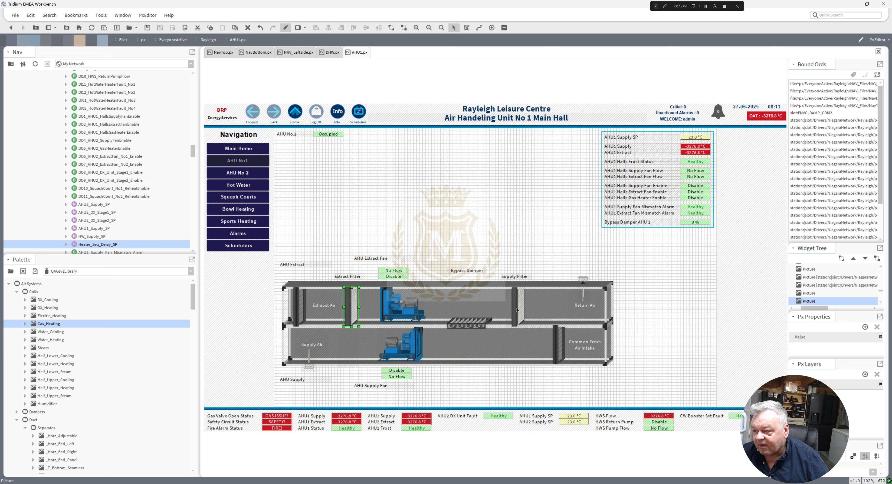
{"action": "double_click", "coordinate": [518, 315]}
{"action": "left_click", "coordinate": [434, 297]}
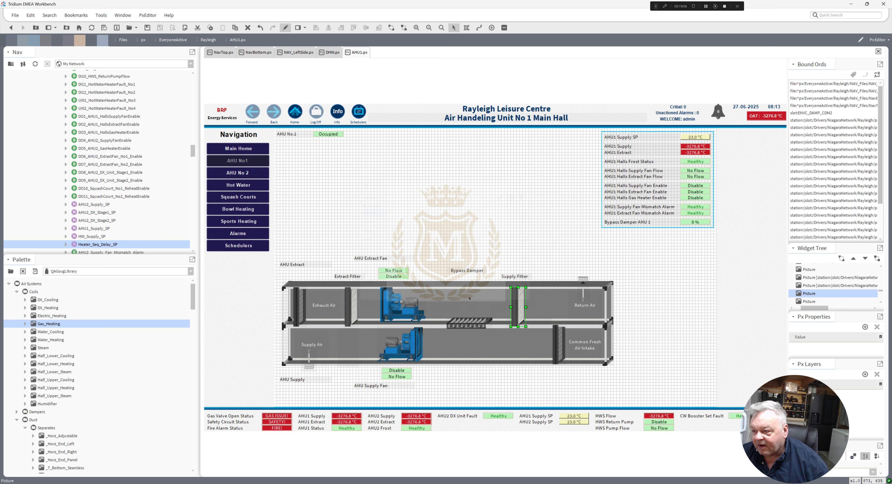
{"action": "left_click", "coordinate": [554, 250]}
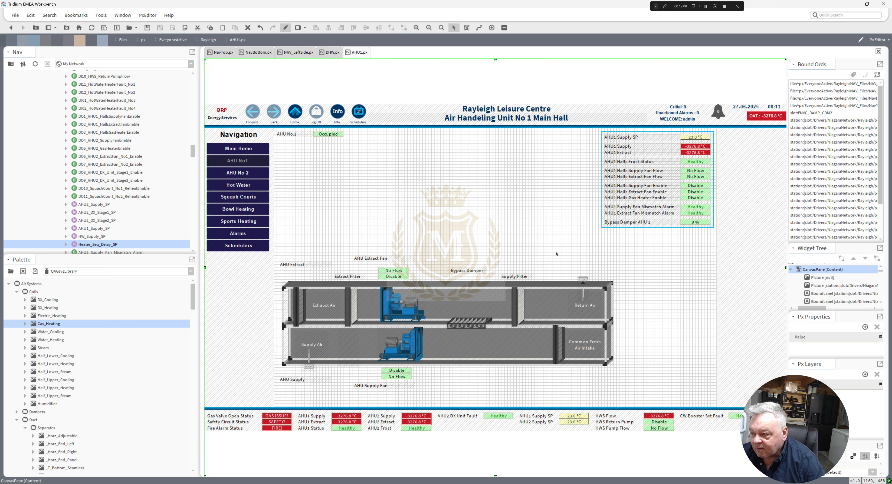
Nudge the common fresh air intake damper picture down one increment
{"action": "left_click", "coordinate": [561, 350]}
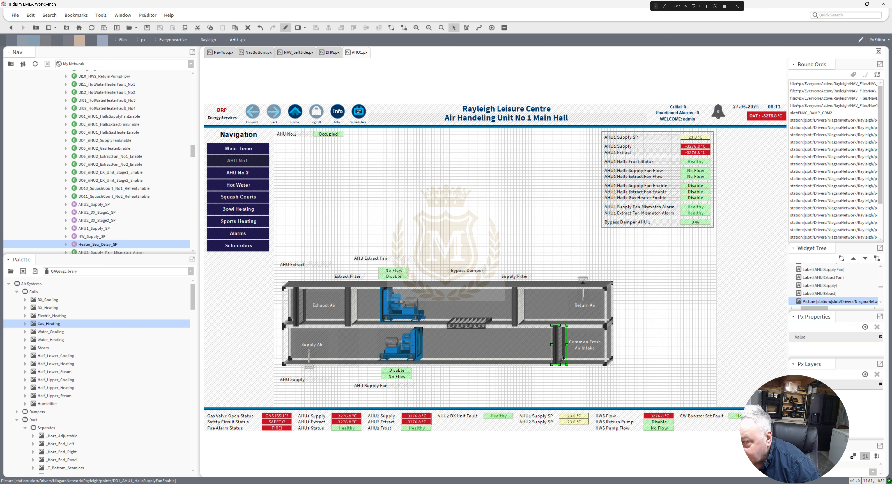
{"action": "key", "text": "Down"}
{"action": "left_click", "coordinate": [654, 335]}
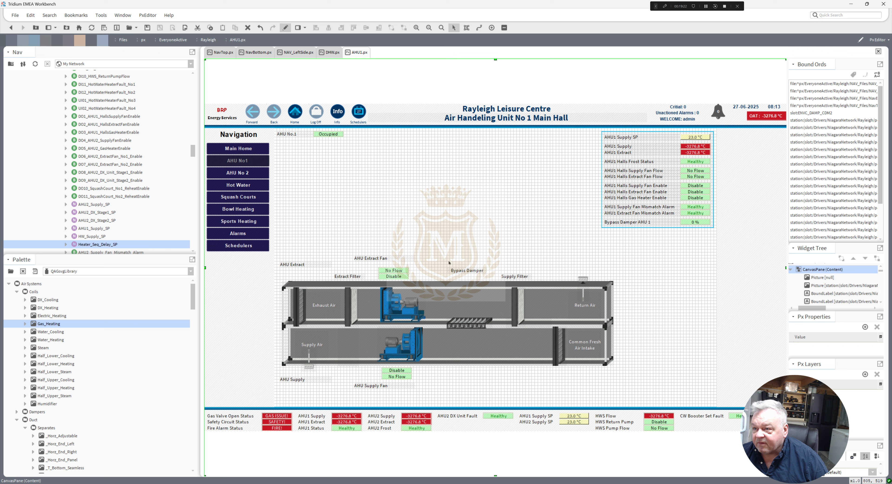
Move the AHU Extract Fan and AHU Supply Fan labels beside their fans' status labels and shorten both label widths
{"action": "left_click_drag", "start_coordinate": [390, 259], "coordinate": [403, 262]}
{"action": "left_click_drag", "start_coordinate": [378, 386], "coordinate": [415, 386]}
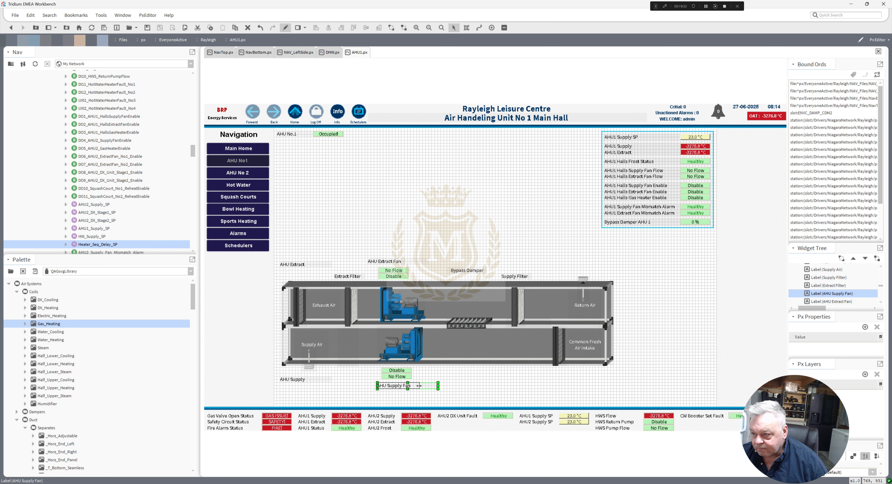
{"action": "left_click", "coordinate": [390, 261]}
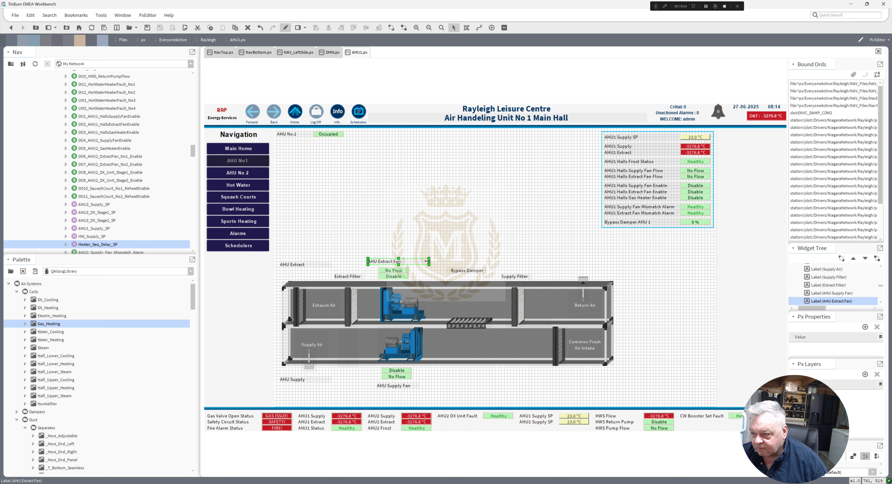
{"action": "left_click_drag", "start_coordinate": [428, 261], "coordinate": [401, 261]}
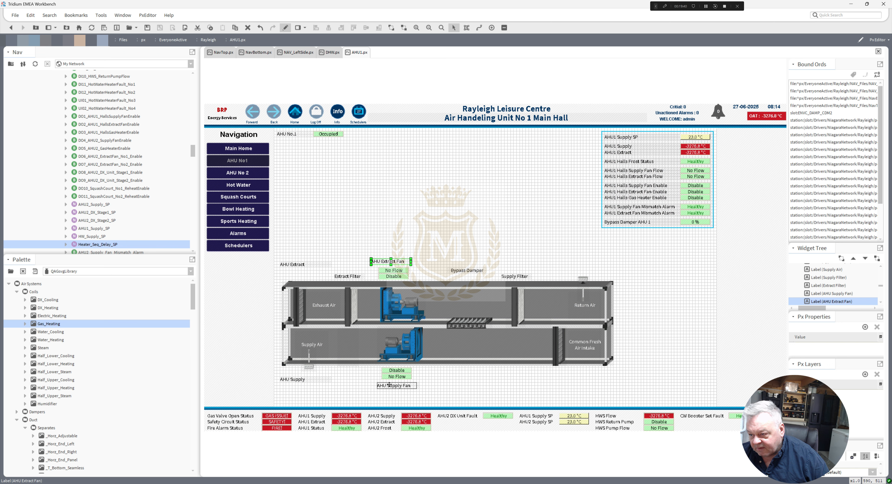
Align the AHU Extract Fan label horizontally with the AHU Supply Fan label and move it back above the extract fan's status labels
{"action": "left_click_drag", "start_coordinate": [389, 385], "coordinate": [390, 385]}
{"action": "key", "text": "Up"}
{"action": "key", "text": "Up"}
{"action": "key", "text": "Up"}
{"action": "key", "text": "Up"}
{"action": "key", "text": "Up"}
{"action": "key", "text": "Up"}
{"action": "key", "text": "Up"}
{"action": "key", "text": "Up"}
{"action": "key", "text": "Up"}
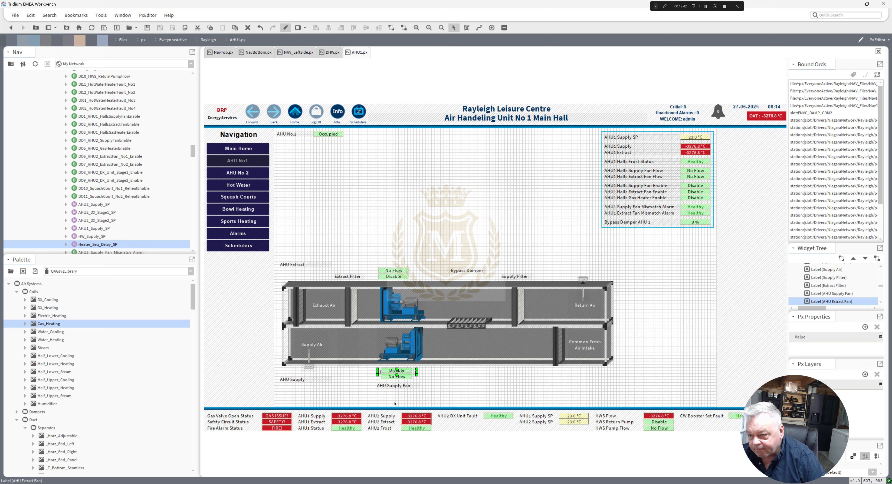
{"action": "key", "text": "Up"}
{"action": "key", "text": "Up"}
{"action": "key", "text": "Up"}
{"action": "key", "text": "Up"}
{"action": "key", "text": "Up"}
{"action": "key", "text": "Up"}
{"action": "key", "text": "Up"}
{"action": "key", "text": "Up"}
{"action": "key", "text": "Up"}
{"action": "key", "text": "Up"}
{"action": "key", "text": "Up"}
{"action": "key", "text": "Up"}
{"action": "key", "text": "Up"}
{"action": "key", "text": "Up"}
{"action": "key", "text": "Up"}
{"action": "key", "text": "Up"}
{"action": "key", "text": "Up"}
{"action": "key", "text": "Up"}
{"action": "key", "text": "Up"}
{"action": "key", "text": "Up"}
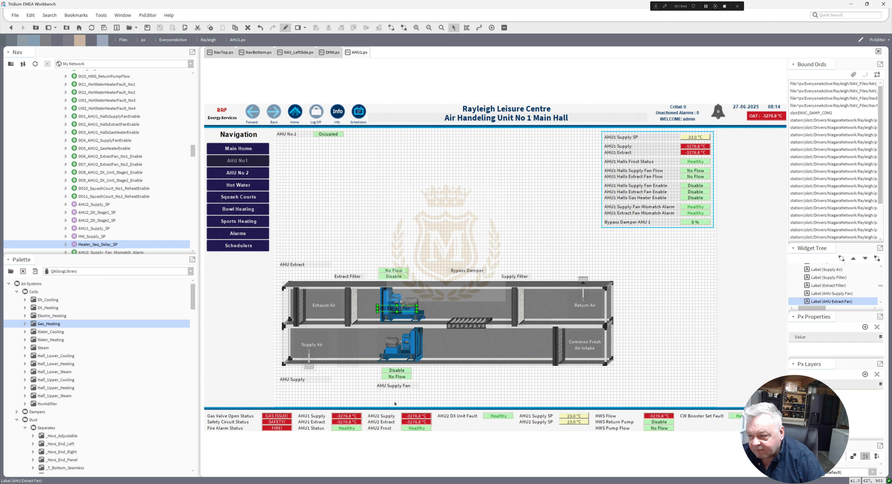
{"action": "key", "text": "Up"}
{"action": "key", "text": "Up"}
{"action": "key", "text": "Up"}
{"action": "key", "text": "Up"}
{"action": "key", "text": "Up"}
{"action": "key", "text": "Up"}
{"action": "key", "text": "Up"}
{"action": "key", "text": "Up"}
{"action": "key", "text": "Up"}
{"action": "key", "text": "Up"}
{"action": "key", "text": "Up"}
{"action": "key", "text": "Up"}
{"action": "key", "text": "Up"}
{"action": "key", "text": "Up"}
{"action": "key", "text": "Up"}
{"action": "key", "text": "Up"}
{"action": "key", "text": "Up"}
{"action": "key", "text": "Up"}
{"action": "key", "text": "Up"}
{"action": "key", "text": "Up"}
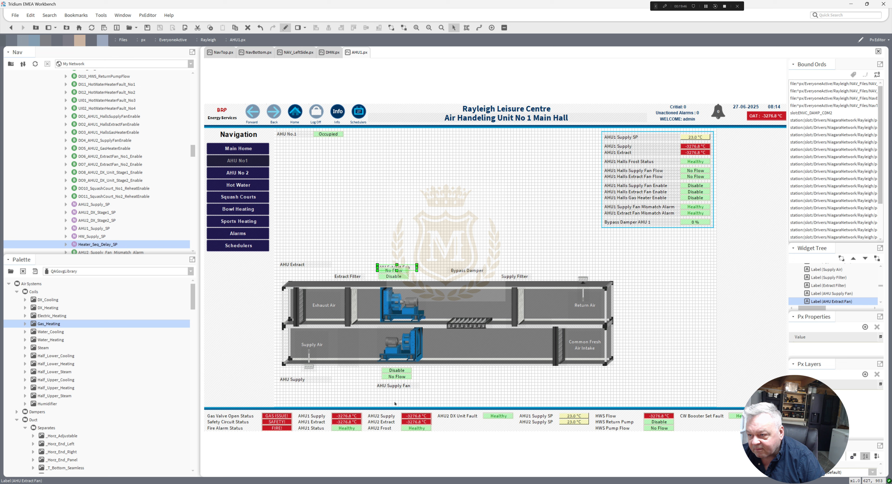
{"action": "key", "text": "Up"}
{"action": "key", "text": "Up"}
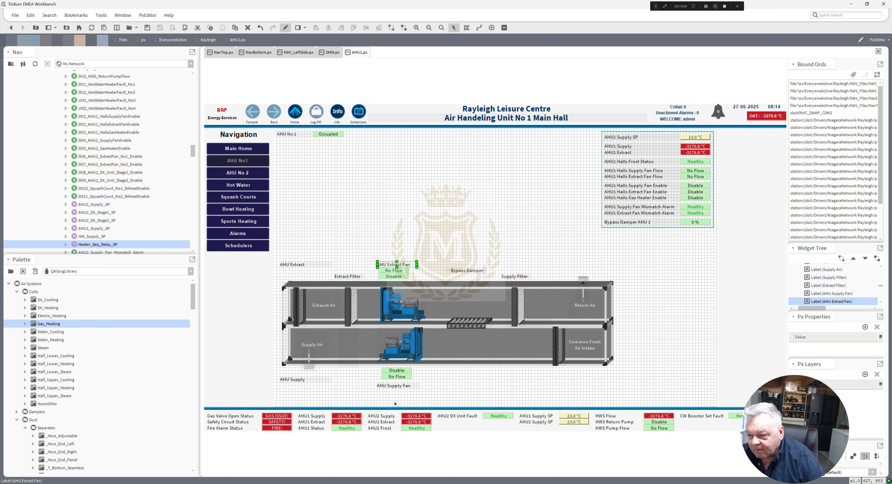
{"action": "key", "text": "Up"}
{"action": "key", "text": "Up"}
{"action": "key", "text": "Up"}
{"action": "key", "text": "Up"}
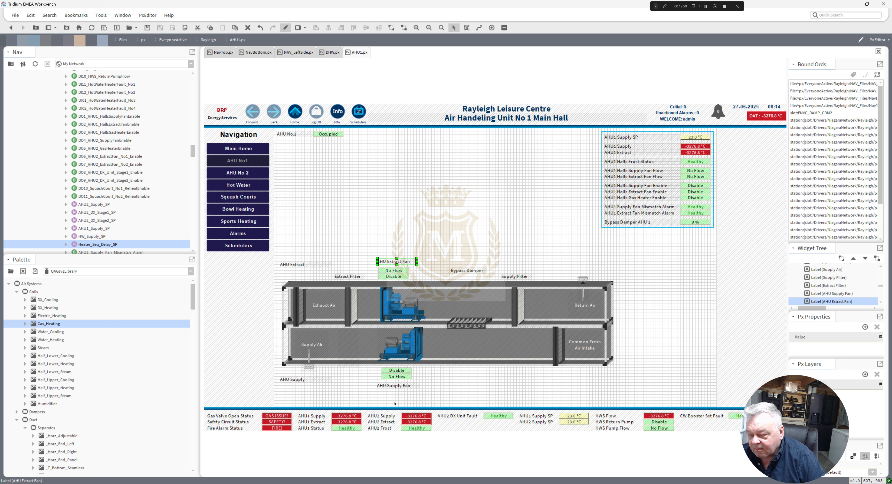
{"action": "left_click", "coordinate": [438, 398]}
Place a copy of the AHU1 Halls Gas Heater Enable status beneath the supply duct's gas heater picture and copy its binding ord
{"action": "left_click", "coordinate": [696, 200]}
{"action": "left_click_drag", "start_coordinate": [695, 199], "coordinate": [343, 371]}
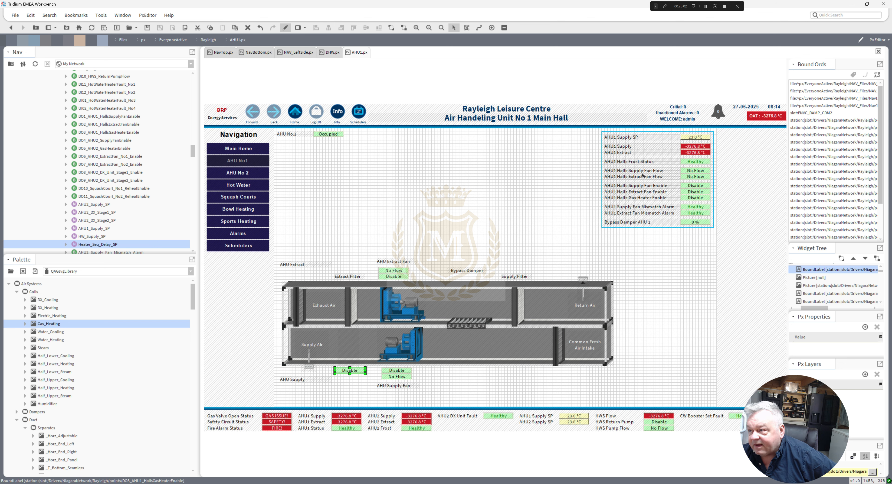
{"action": "double_click", "coordinate": [349, 373]}
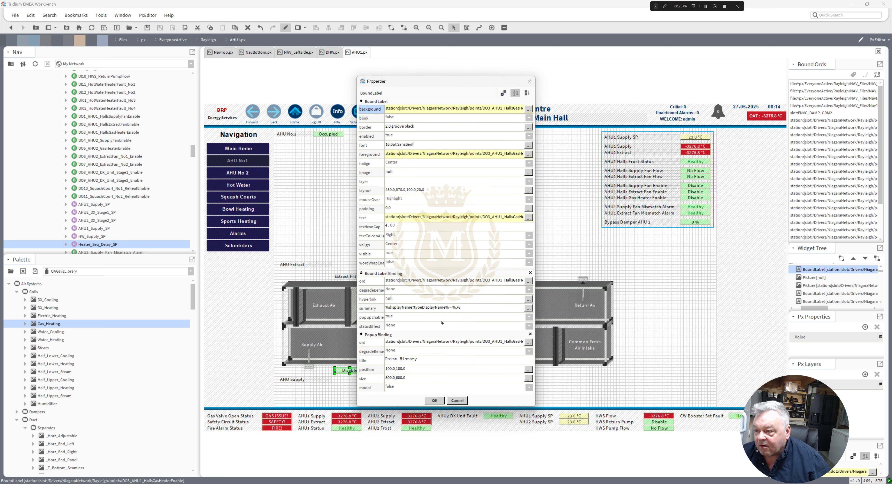
{"action": "left_click", "coordinate": [451, 281]}
{"action": "key", "text": "ctrl+c"}
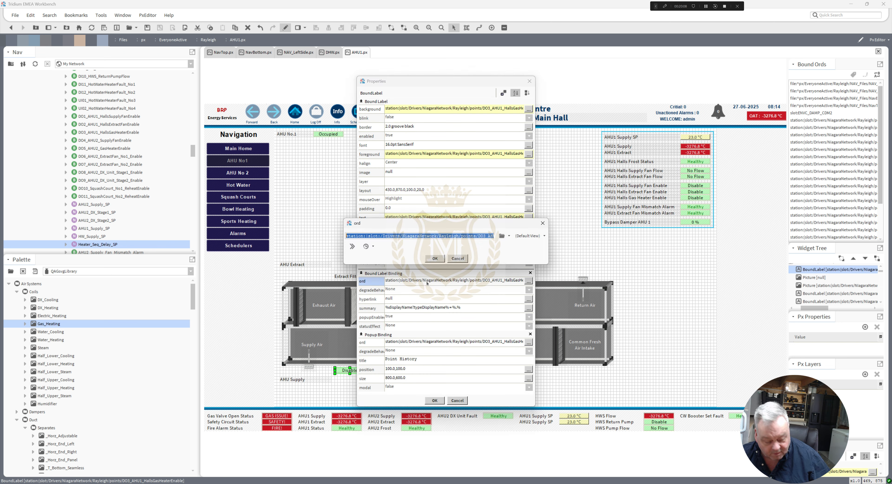
{"action": "left_click", "coordinate": [435, 258]}
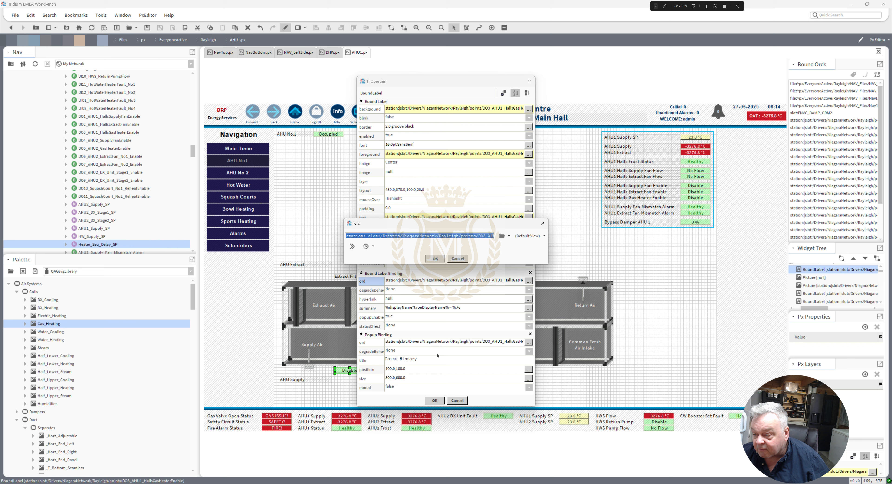
{"action": "left_click", "coordinate": [435, 400]}
Bind the gas heater picture in the supply duct to the copied DO3_AHU1_HallsGasHeaterEnable point ord
{"action": "double_click", "coordinate": [350, 347]}
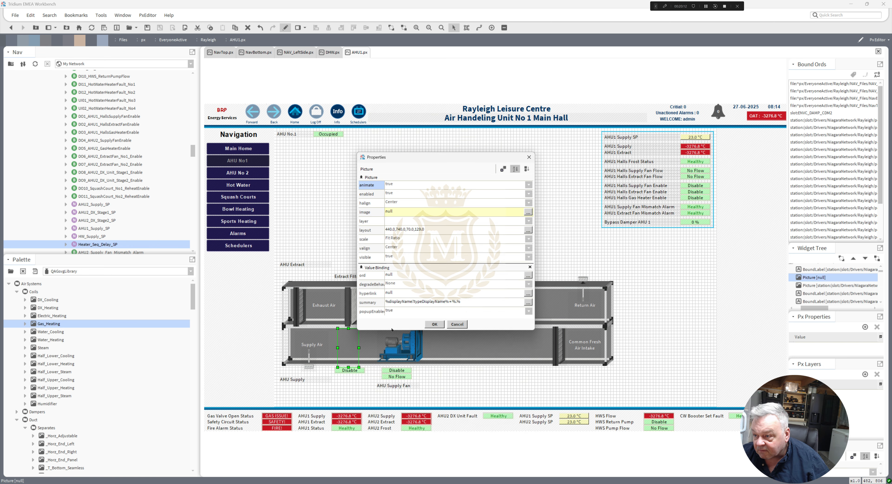
{"action": "left_click", "coordinate": [438, 280]}
{"action": "key", "text": "ctrl+v"}
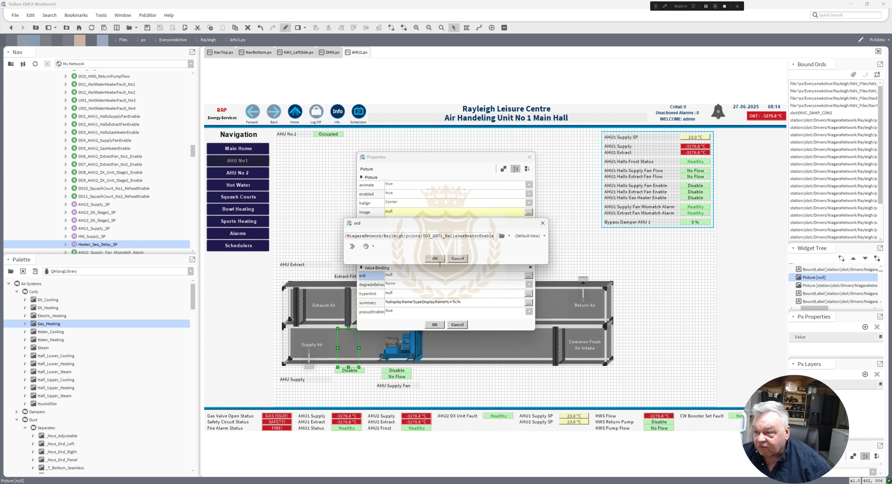
{"action": "left_click", "coordinate": [435, 258]}
{"action": "left_click", "coordinate": [435, 325]}
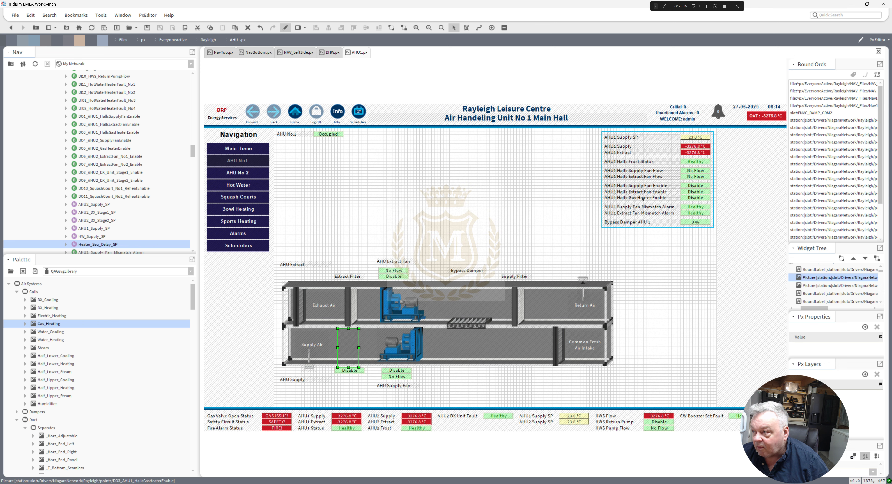
Review the gas heater picture's image ranges and copy the path of the Coil-Gas-OFF.svg image
{"action": "double_click", "coordinate": [348, 349]}
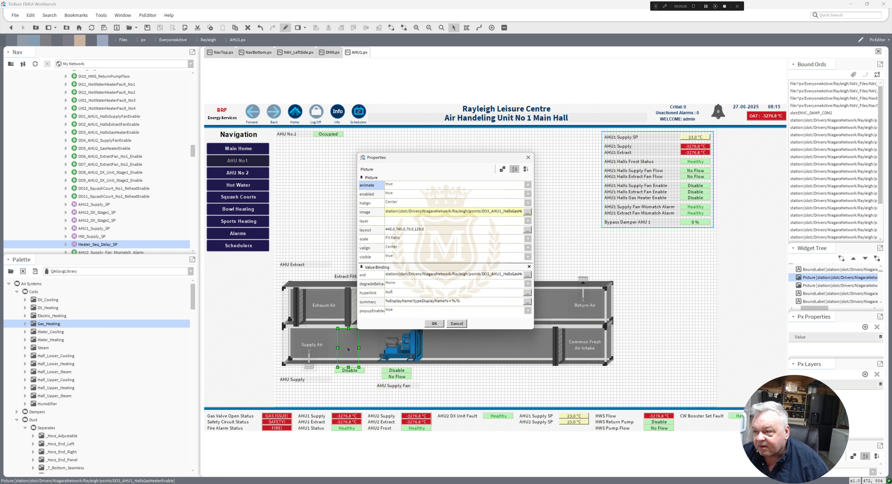
{"action": "left_click", "coordinate": [529, 212]}
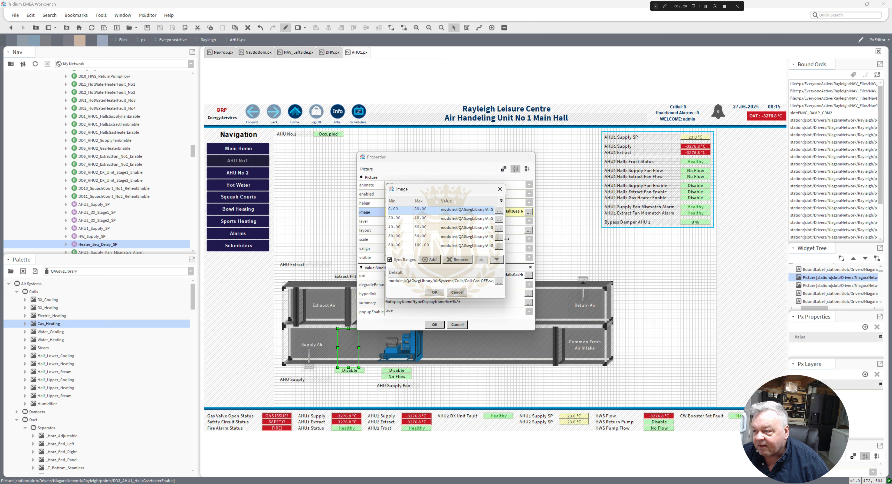
{"action": "left_click_drag", "start_coordinate": [506, 239], "coordinate": [653, 239]}
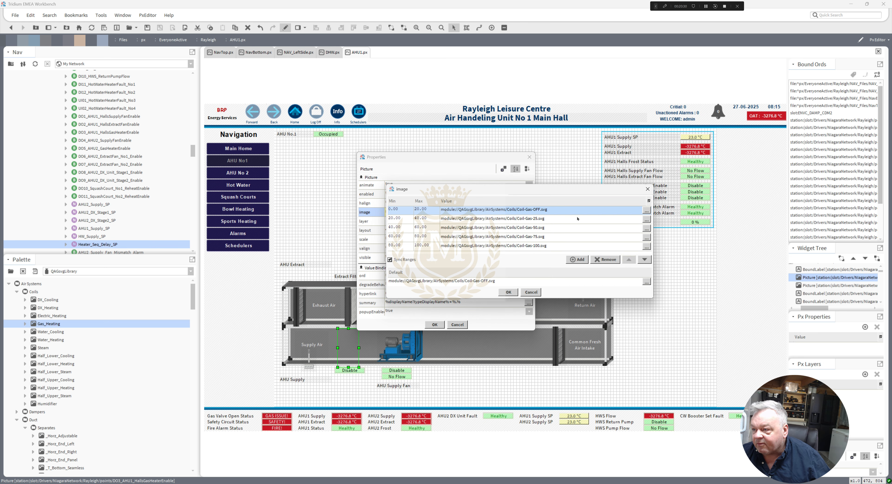
{"action": "double_click", "coordinate": [561, 209]}
{"action": "key", "text": "ctrl+c"}
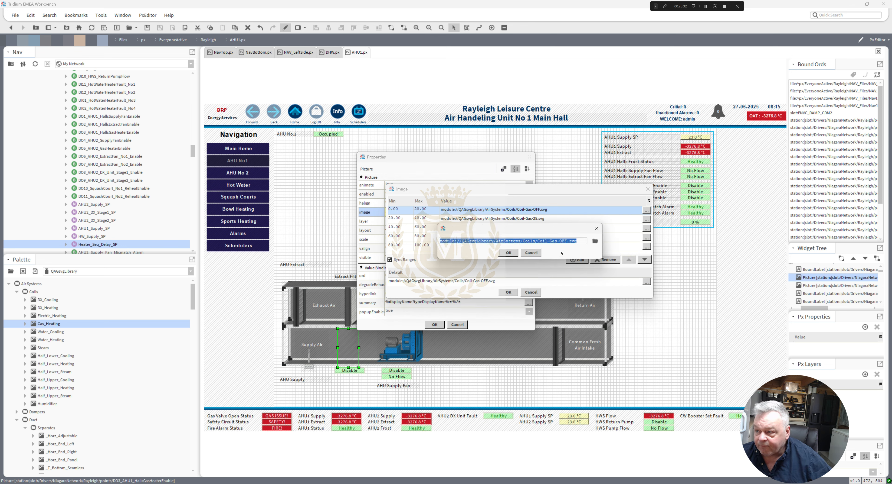
{"action": "left_click", "coordinate": [531, 253]}
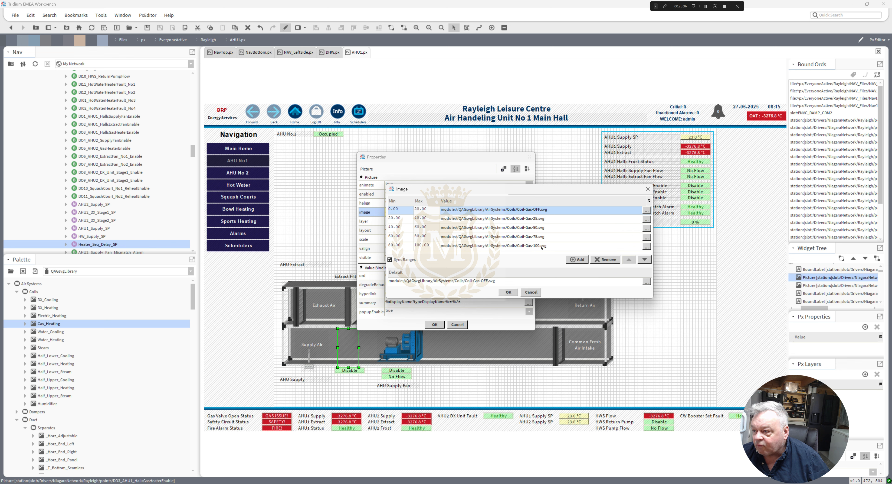
{"action": "left_click", "coordinate": [508, 293]}
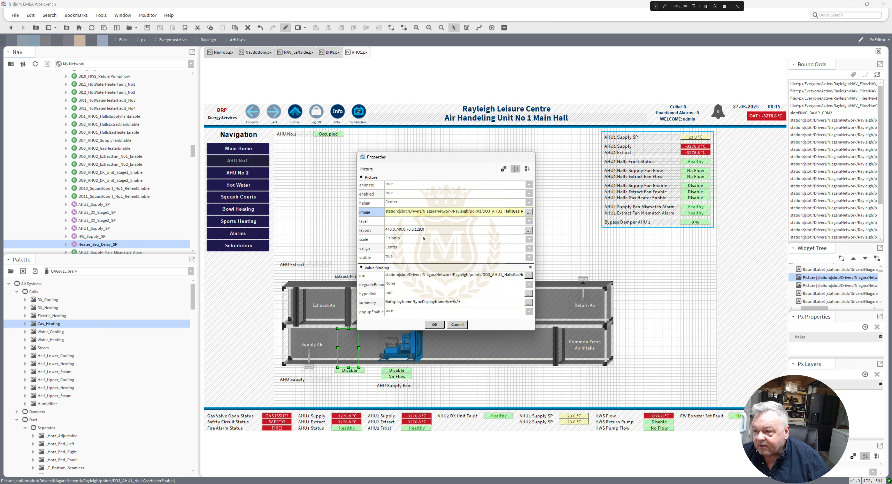
Replace the gas heater picture's range-based image animation with a Boolean to Simple one, using the copied Coil-Gas-OFF.svg path as the false value
{"action": "right_click", "coordinate": [421, 211]}
{"action": "left_click", "coordinate": [434, 224]}
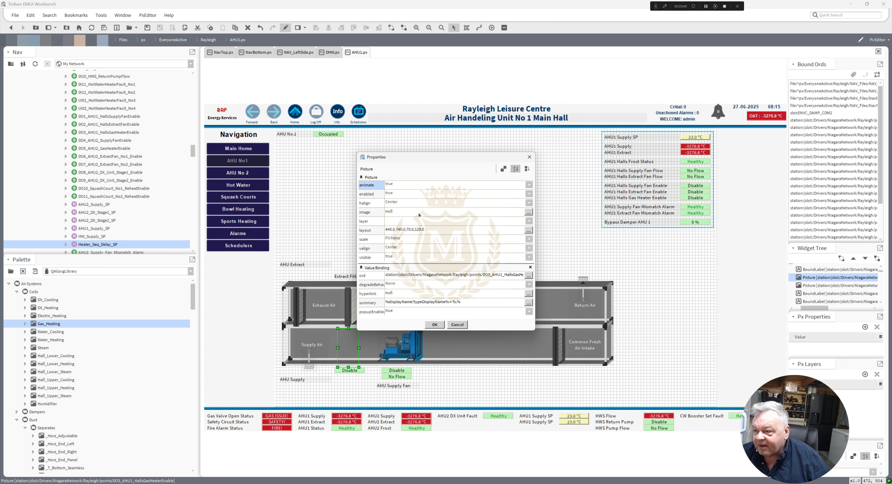
{"action": "right_click", "coordinate": [417, 212]}
{"action": "left_click", "coordinate": [429, 217]}
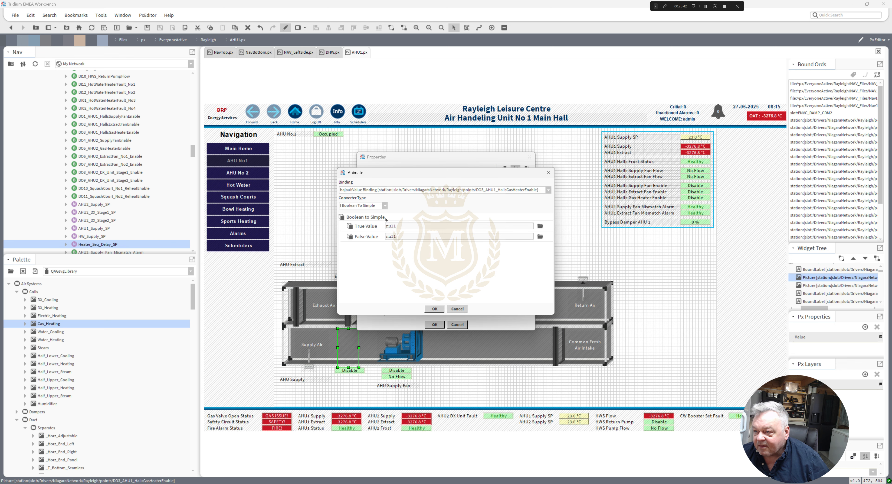
{"action": "double_click", "coordinate": [400, 227]}
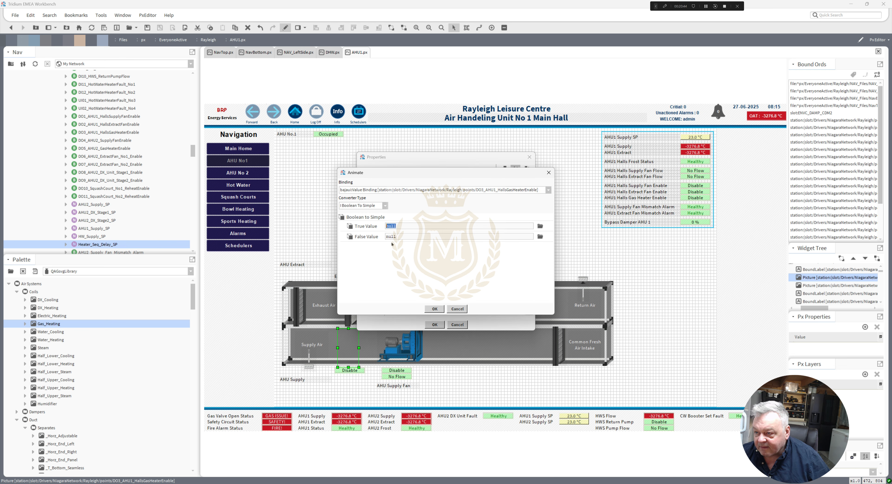
{"action": "double_click", "coordinate": [404, 236]}
{"action": "key", "text": "ctrl+v"}
Set the image animation's true value to module://QAGsvgLibrary/AirSystems/Coils/Coil-Gas-100.svg and apply the picture's properties
{"action": "left_click_drag", "start_coordinate": [400, 227], "coordinate": [344, 216]}
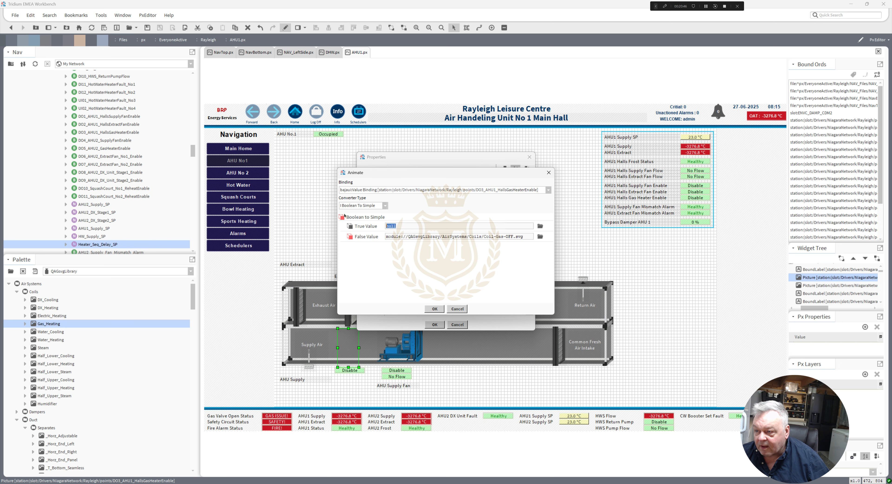
{"action": "key", "text": "ctrl+v"}
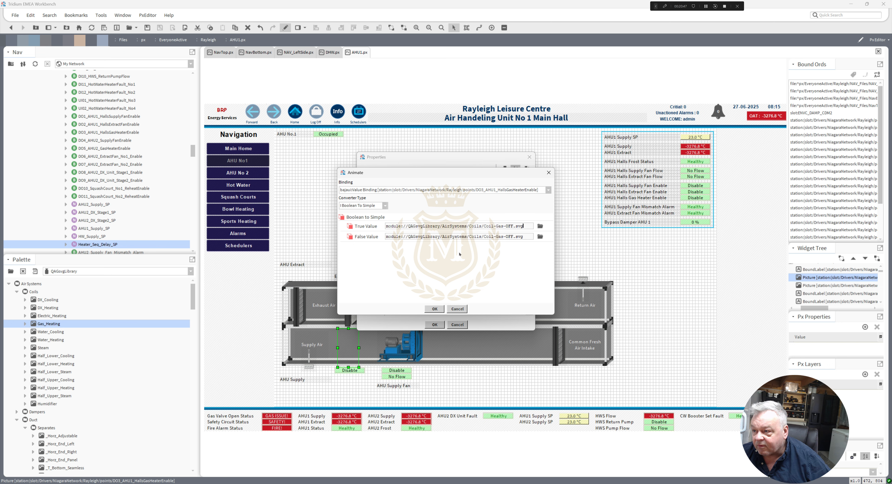
{"action": "double_click", "coordinate": [509, 226]}
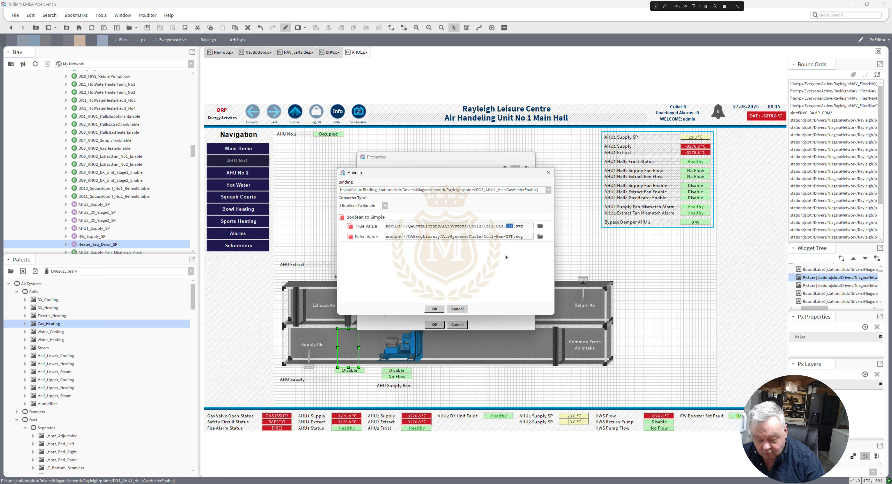
{"action": "type", "text": "100"}
{"action": "left_click", "coordinate": [434, 309]}
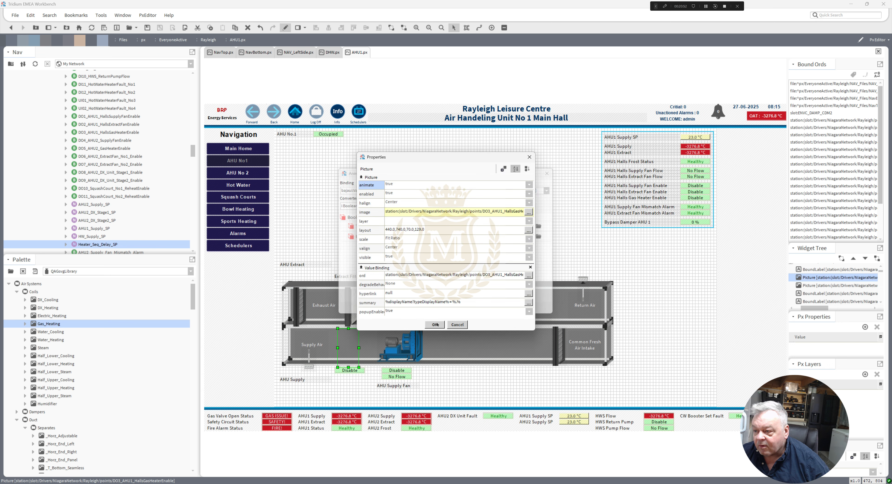
{"action": "left_click", "coordinate": [438, 325]}
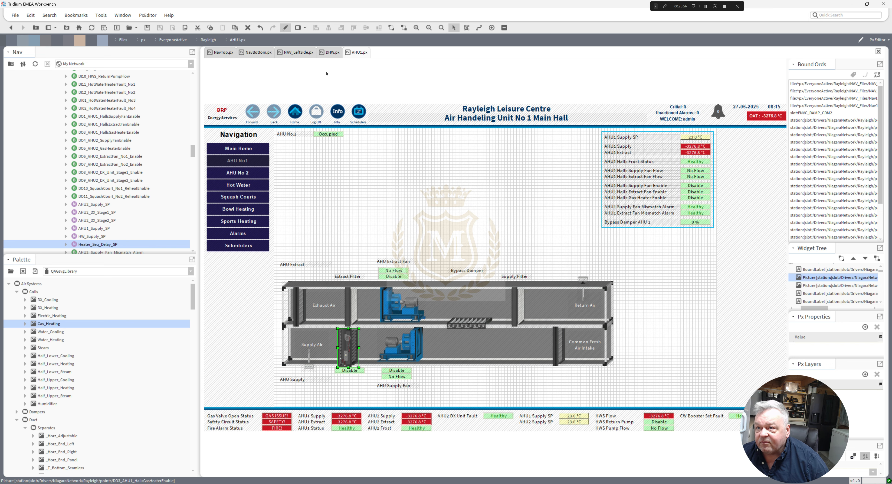
Switch the AHU1 page to view mode and override the gas heater enable point to Enable
{"action": "left_click", "coordinate": [286, 29]}
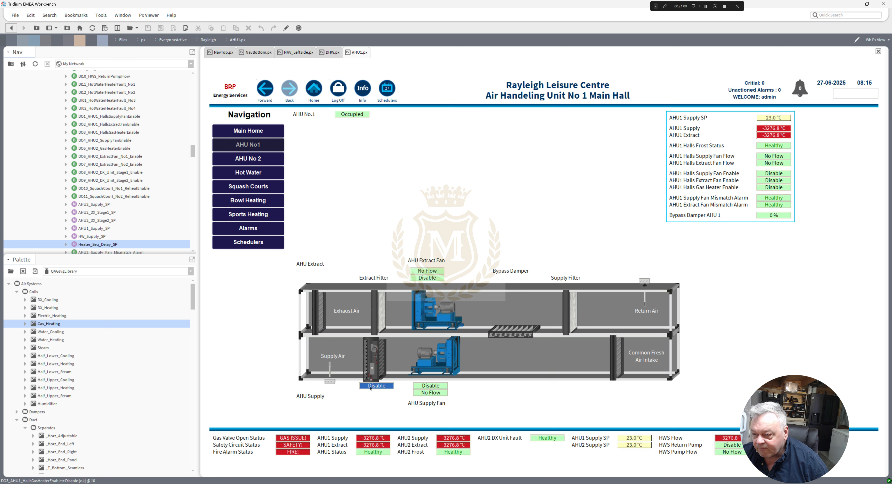
{"action": "right_click", "coordinate": [370, 387]}
{"action": "left_click", "coordinate": [383, 392]}
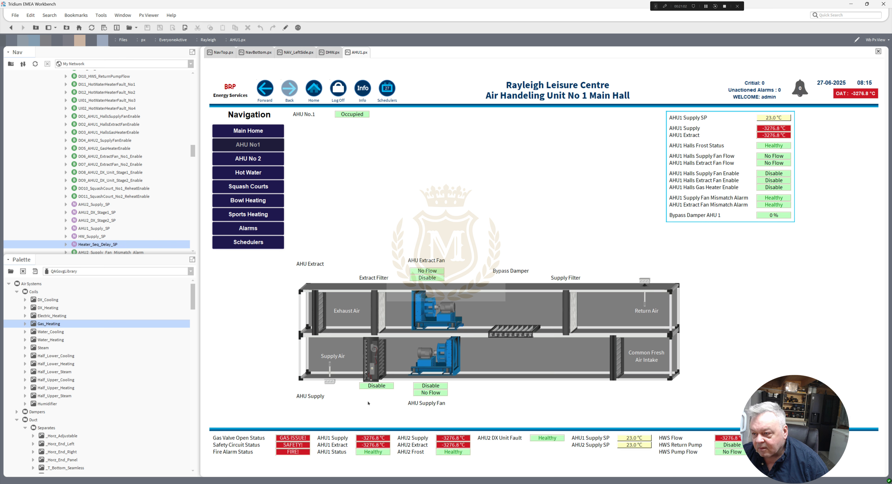
Return the page to edit mode and nudge the gas heater picture up four increments
{"action": "left_click", "coordinate": [285, 27]}
{"action": "left_click", "coordinate": [348, 347]}
{"action": "key", "text": "Up"}
{"action": "key", "text": "Up"}
{"action": "key", "text": "Up"}
{"action": "key", "text": "Up"}
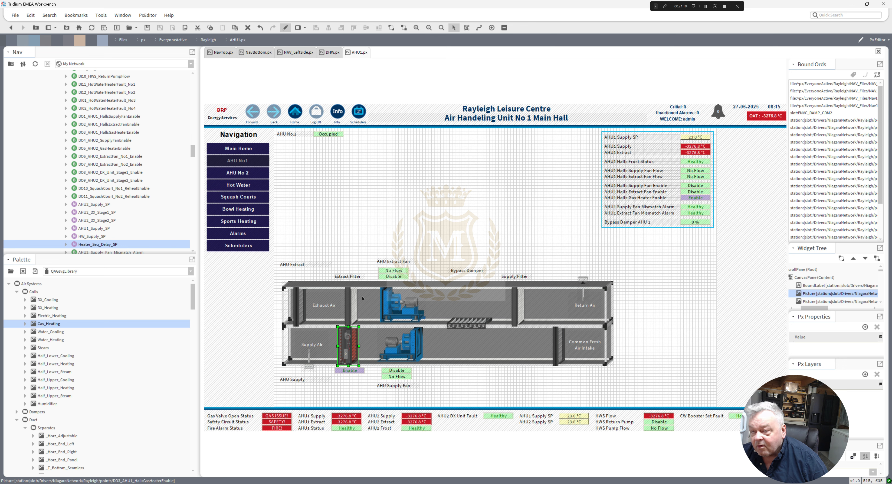
Check the page in view mode, return to editing and nudge the gas heater picture right three increments
{"action": "left_click", "coordinate": [285, 27]}
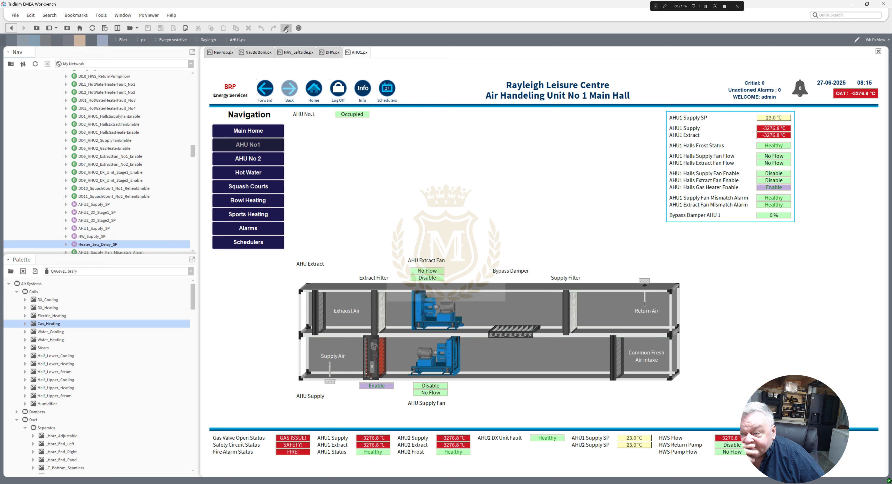
{"action": "left_click", "coordinate": [285, 28]}
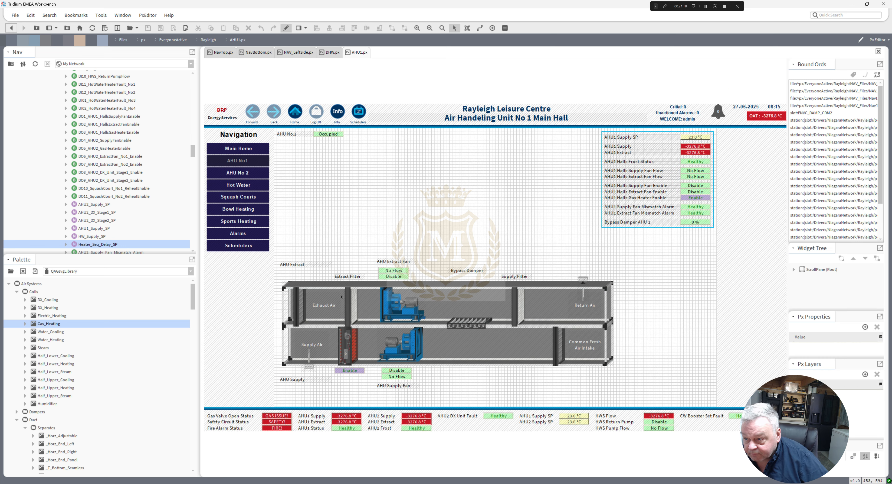
{"action": "left_click", "coordinate": [355, 363]}
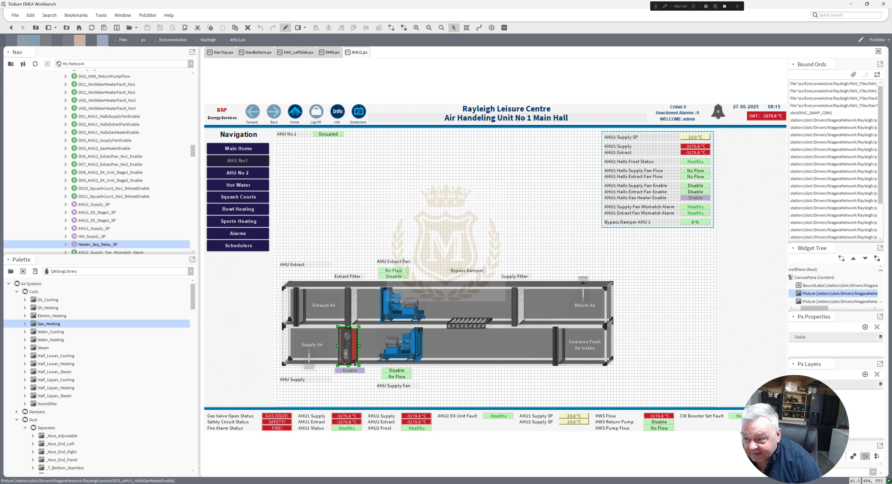
{"action": "key", "text": "Right"}
{"action": "key", "text": "Right"}
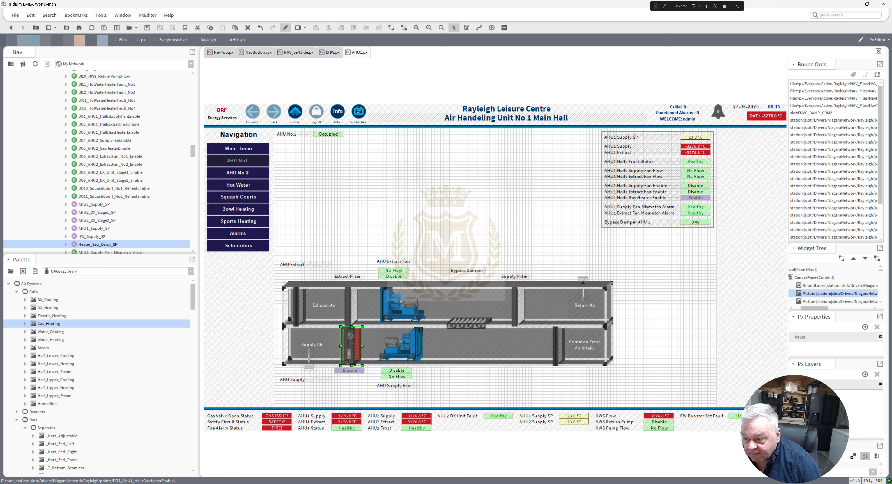
{"action": "key", "text": "Right"}
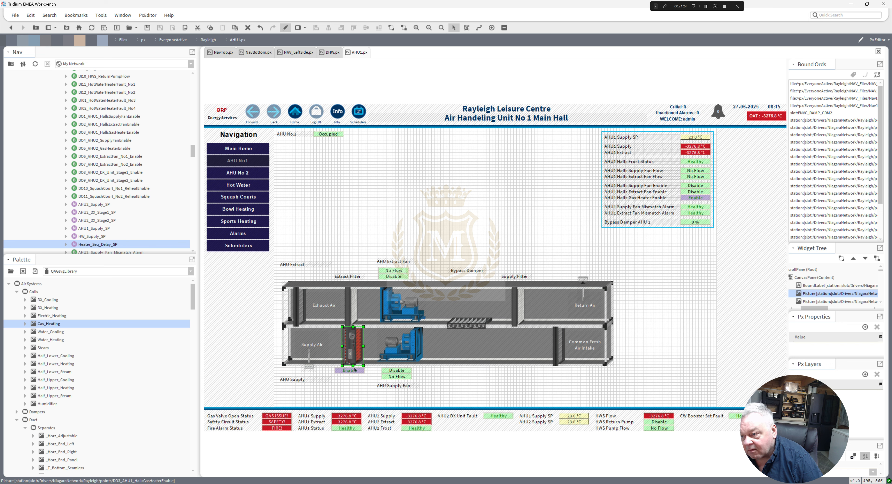
Nudge the gas heater's enable label right one increment so it sits centred under the heater picture
{"action": "left_click", "coordinate": [353, 385]}
{"action": "left_click", "coordinate": [352, 370]}
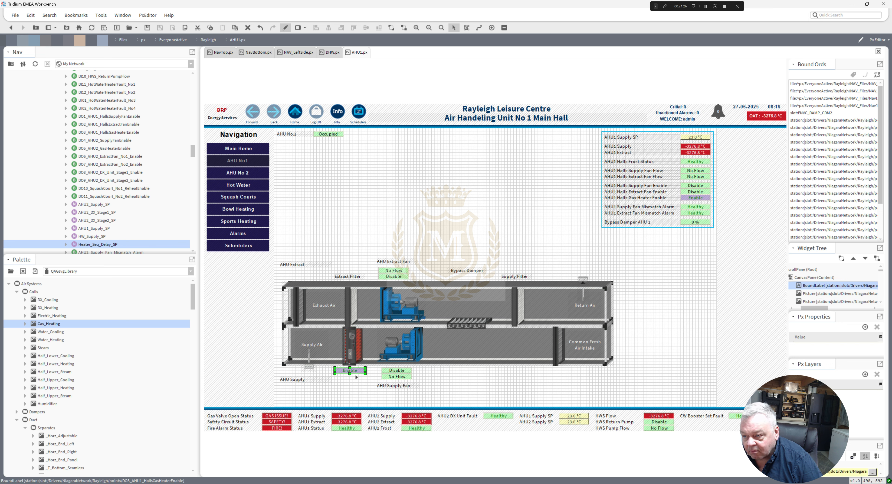
{"action": "key", "text": "Right"}
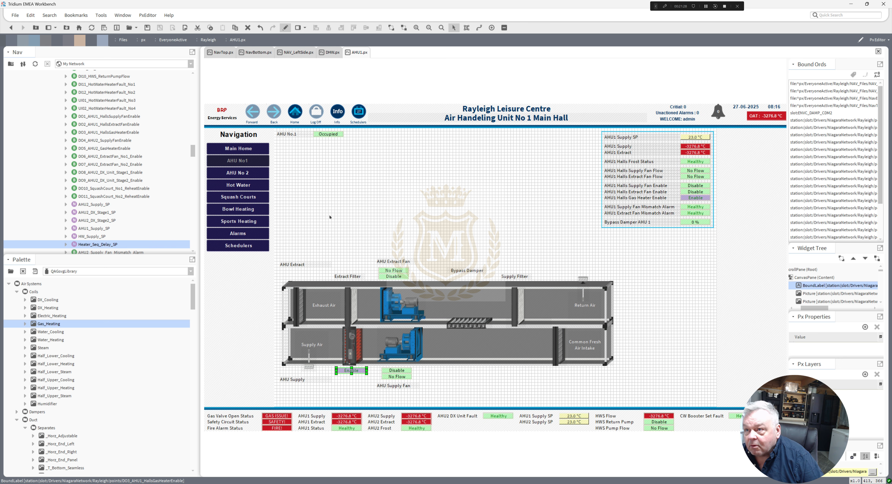
Switch the AHU1 page to view mode and return the gas heater enable point to Emergency Auto
{"action": "left_click", "coordinate": [285, 28]}
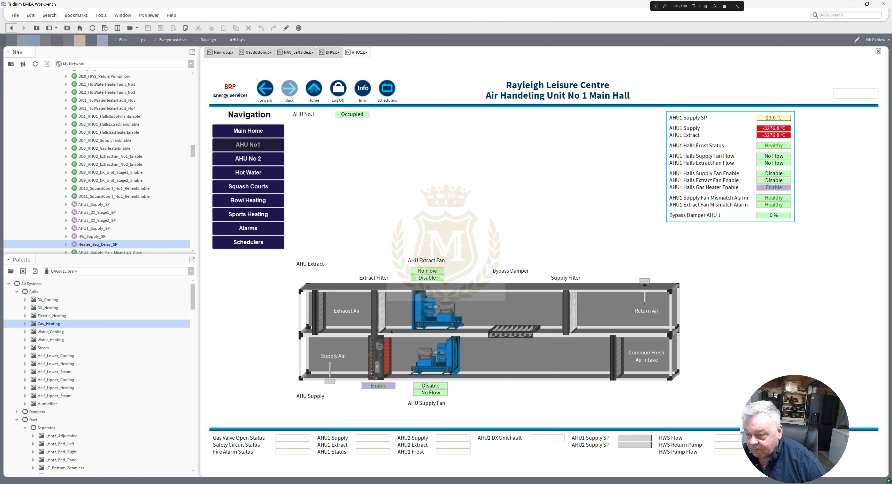
{"action": "right_click", "coordinate": [377, 387]}
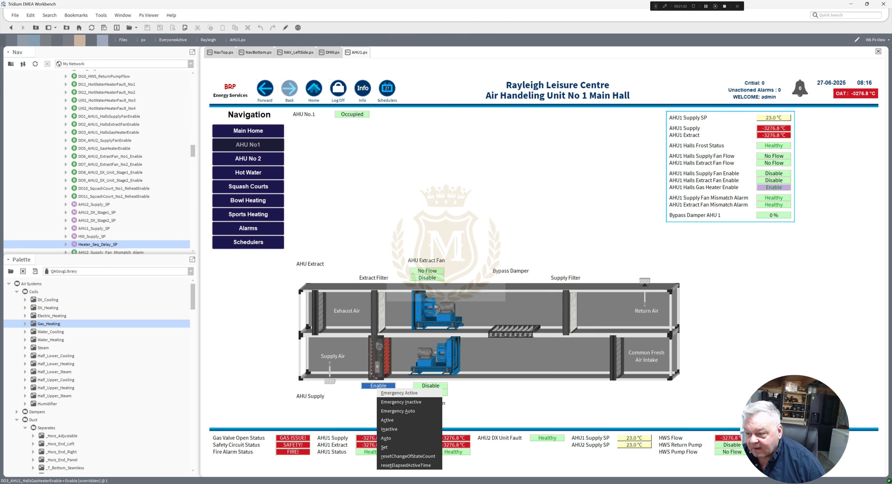
{"action": "left_click", "coordinate": [392, 411]}
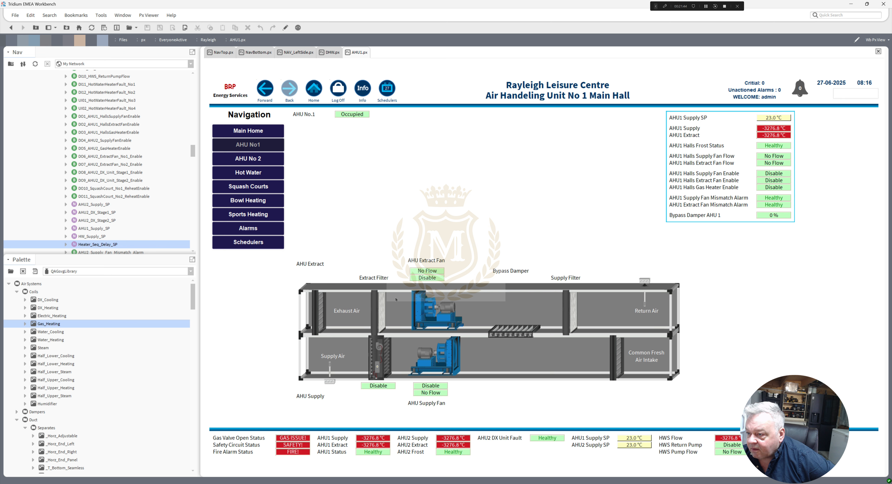
Return to edit mode and set the exhaust air damper picture's binding ord to station:|slot:/Drivers/NiagaraNetwork/Rayleigh/points/DO2_AHU1_HallsExtractFanEnable
{"action": "left_click", "coordinate": [285, 28]}
{"action": "double_click", "coordinate": [394, 278]}
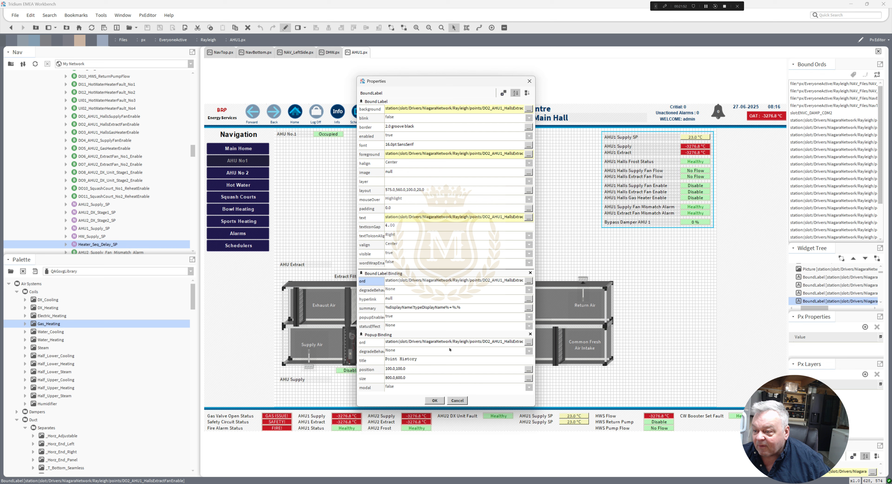
{"action": "left_click", "coordinate": [435, 400]}
{"action": "double_click", "coordinate": [301, 306]}
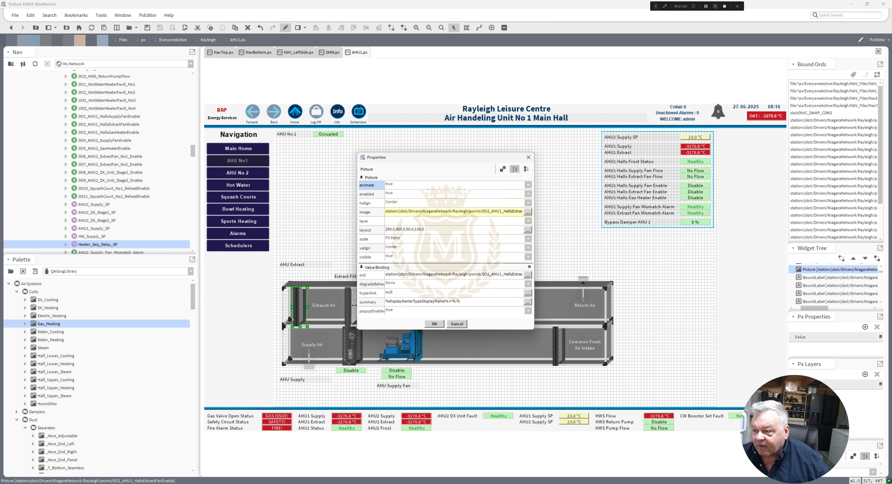
{"action": "double_click", "coordinate": [446, 275]}
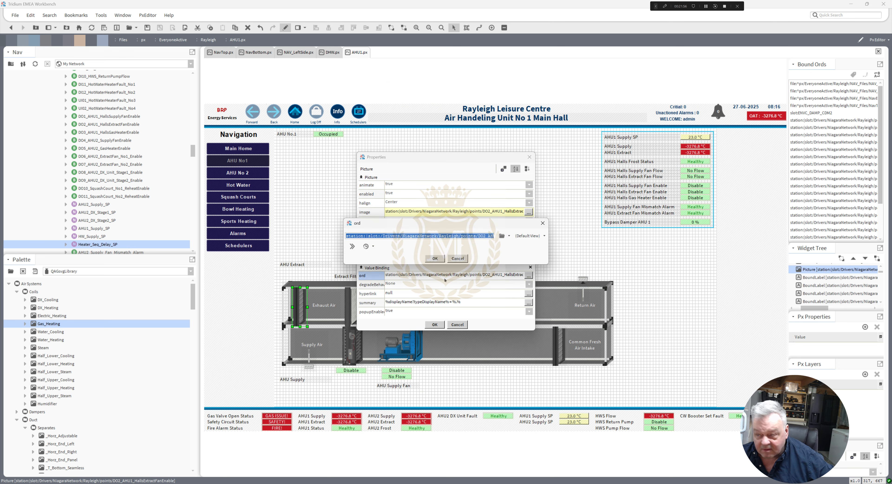
{"action": "type", "text": "station:|slot:/Drivers/NiagaraNetwork/Rayleigh/points/DO2_AHU1_HallsExtractFanEnable"}
{"action": "left_click", "coordinate": [435, 259]}
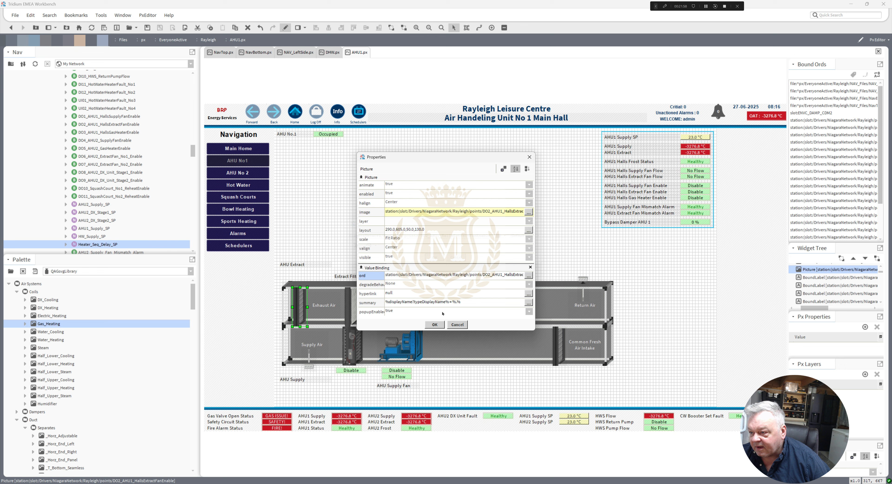
{"action": "left_click", "coordinate": [440, 325]}
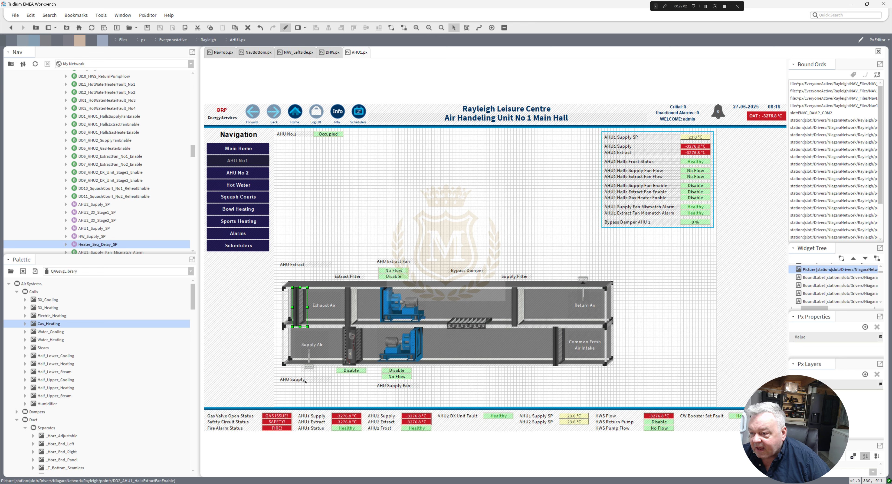
Place a duplicate of the AHU1 Supply temperature value under the supply air sensor, with the AHU Supply label moved and narrowed beneath it
{"action": "left_click_drag", "start_coordinate": [304, 382], "coordinate": [332, 383]}
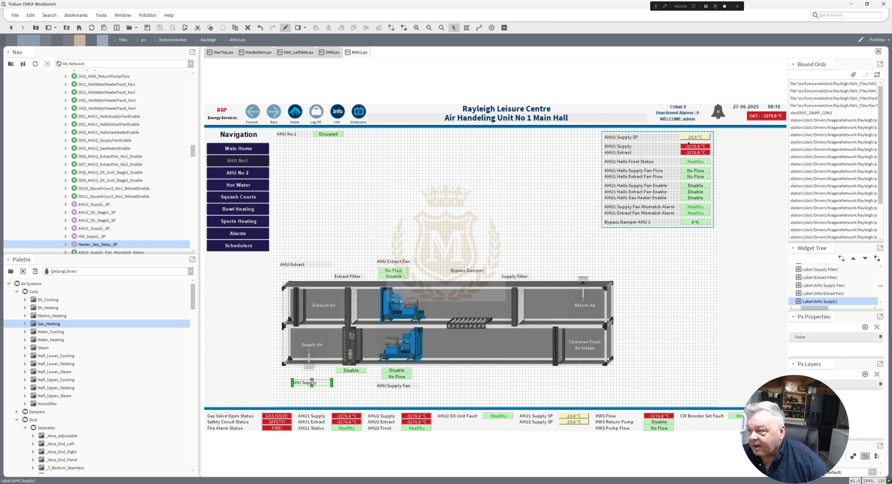
{"action": "left_click", "coordinate": [688, 149]}
{"action": "right_click", "coordinate": [688, 148]}
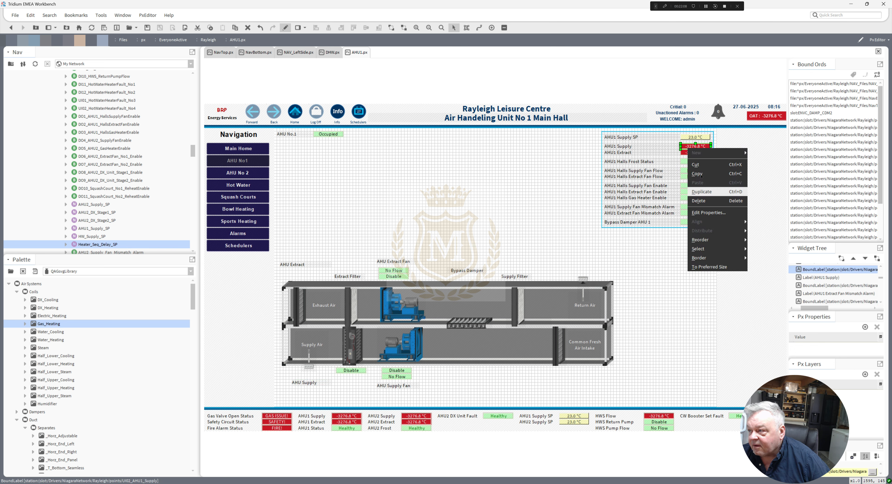
{"action": "left_click", "coordinate": [699, 191]}
{"action": "left_click_drag", "start_coordinate": [693, 149], "coordinate": [308, 376]}
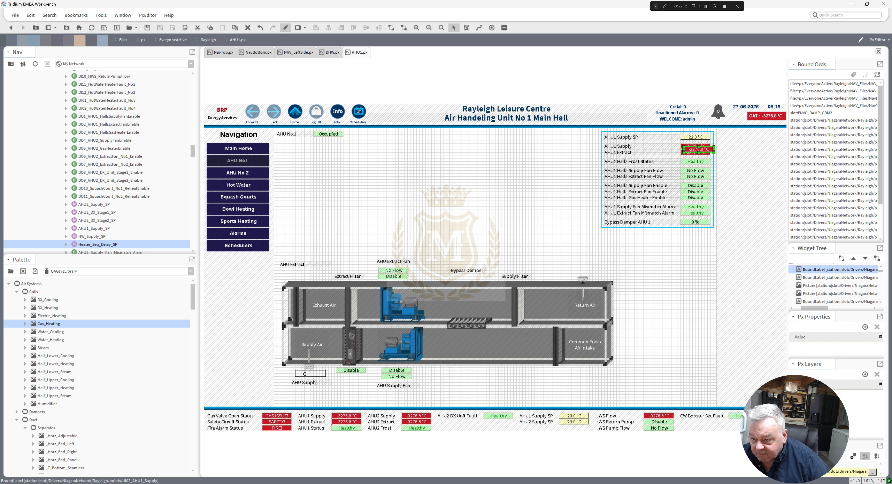
{"action": "left_click", "coordinate": [310, 383]}
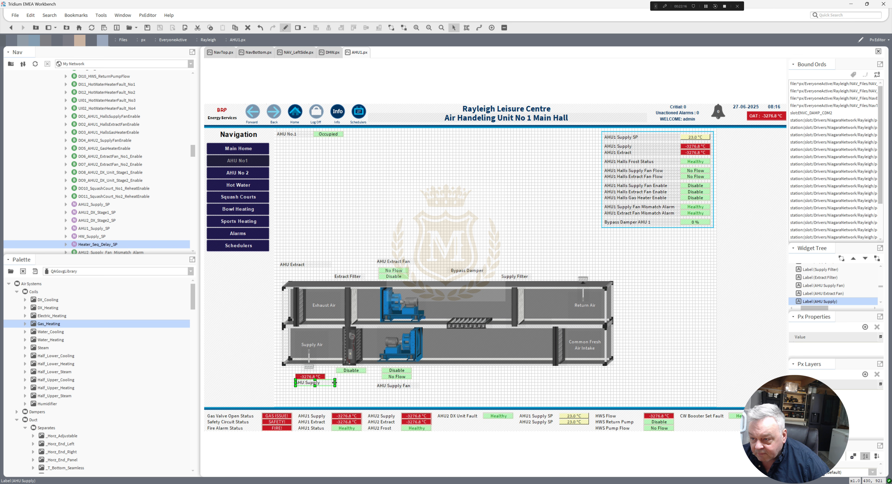
{"action": "left_click_drag", "start_coordinate": [334, 383], "coordinate": [328, 383]}
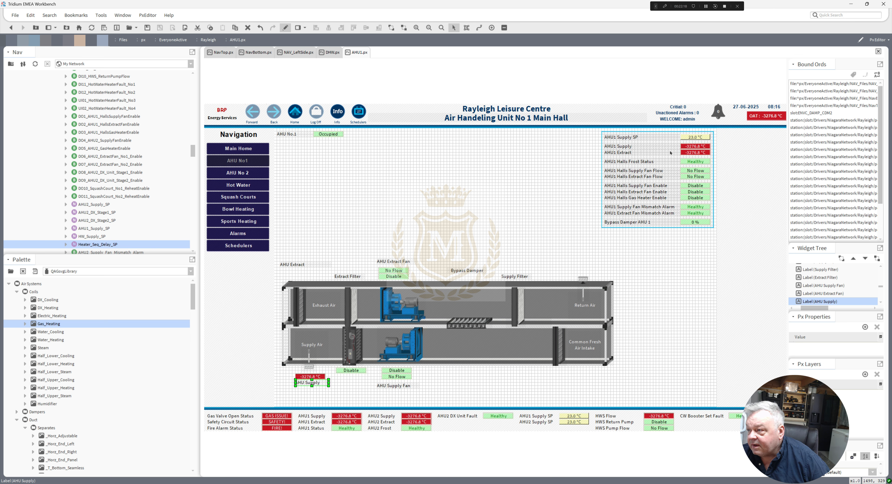
Duplicate the AHU1 Supply SP setpoint button and place the copy below the AHU Supply label
{"action": "right_click", "coordinate": [691, 138]}
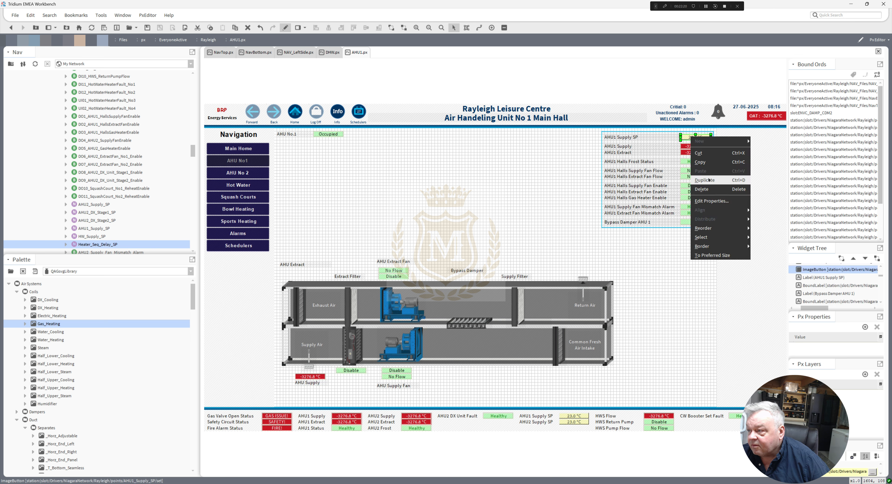
{"action": "left_click", "coordinate": [700, 180]}
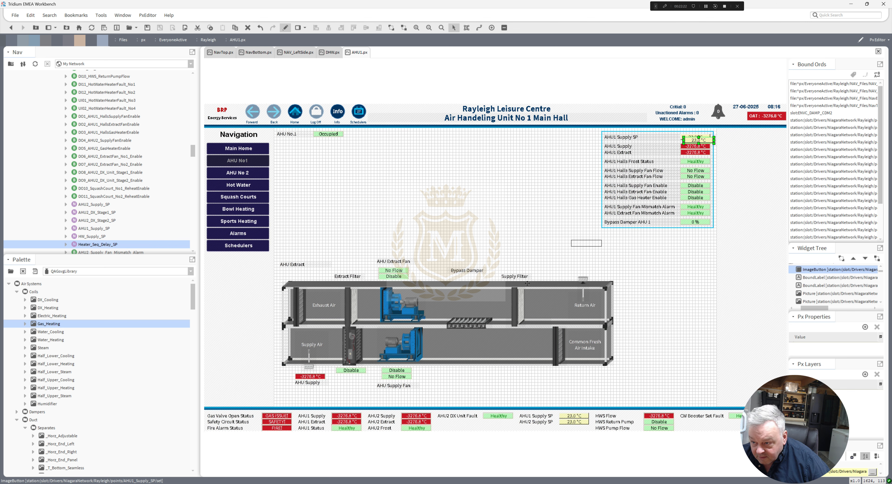
{"action": "left_click", "coordinate": [310, 391]}
{"action": "left_click", "coordinate": [308, 398]}
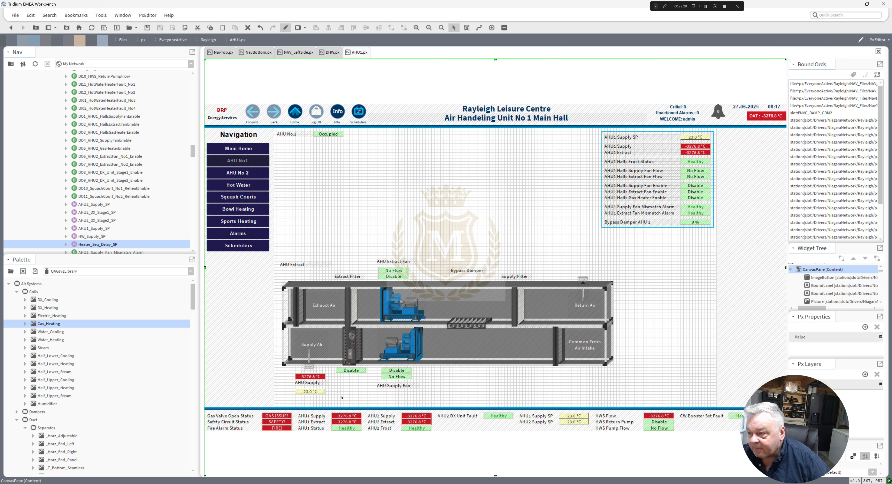
Duplicate the AHU1 Extract temperature value and place the copy above the return air sensor
{"action": "left_click", "coordinate": [696, 154]}
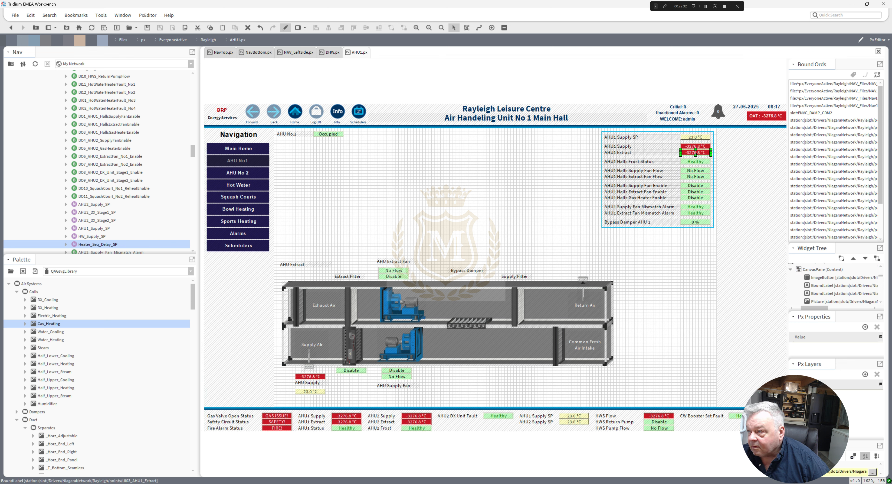
{"action": "right_click", "coordinate": [696, 154]}
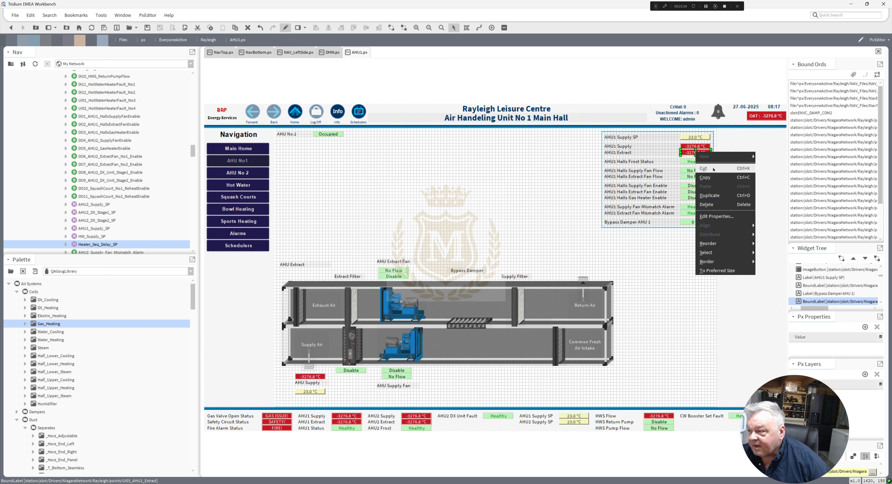
{"action": "left_click", "coordinate": [710, 195]}
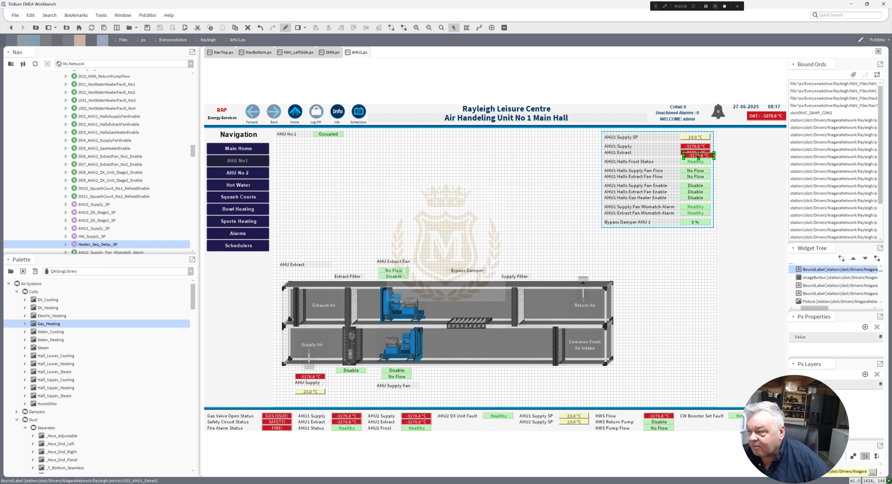
{"action": "left_click_drag", "start_coordinate": [697, 155], "coordinate": [581, 271]}
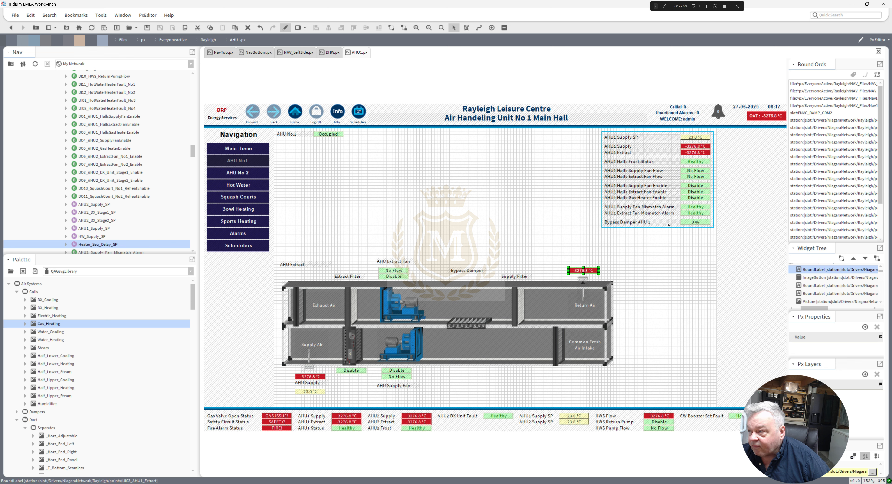
Duplicate the AHU1 bypass damper percentage value and place the copy under the Bypass Damper label
{"action": "right_click", "coordinate": [693, 224]}
{"action": "left_click", "coordinate": [704, 265]}
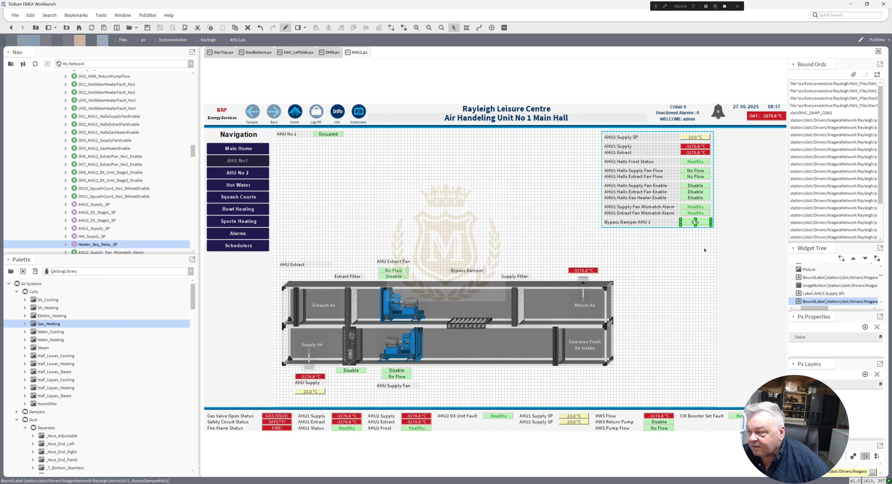
{"action": "left_click_drag", "start_coordinate": [699, 227], "coordinate": [466, 277]}
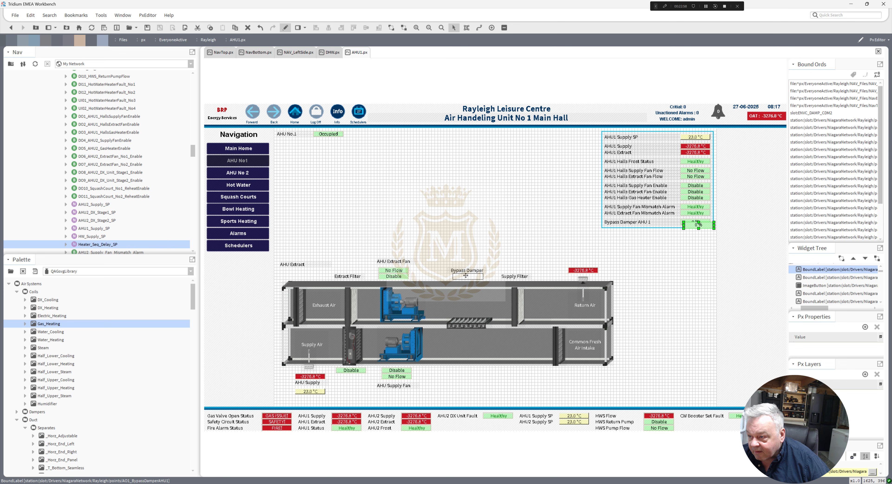
Copy the AO1_BypassDamperAHU1 binding ord from the duplicated bypass damper value label
{"action": "double_click", "coordinate": [466, 277]}
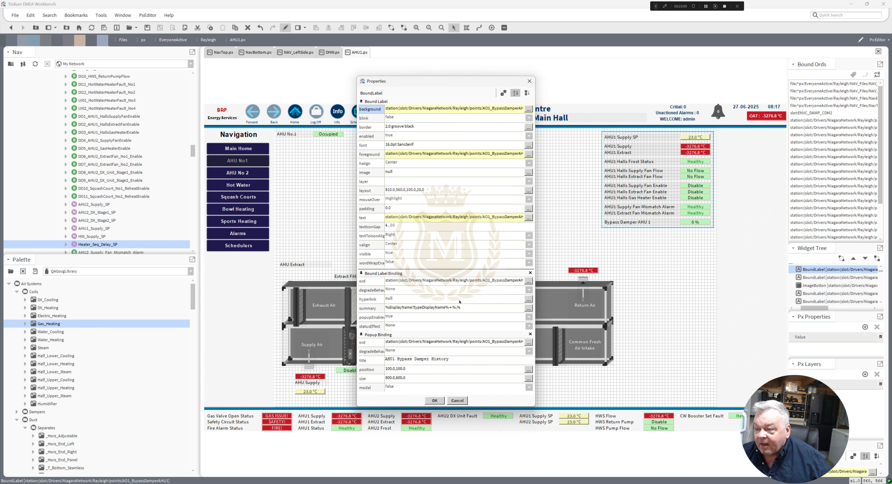
{"action": "left_click", "coordinate": [458, 282]}
{"action": "key", "text": "ctrl+c"}
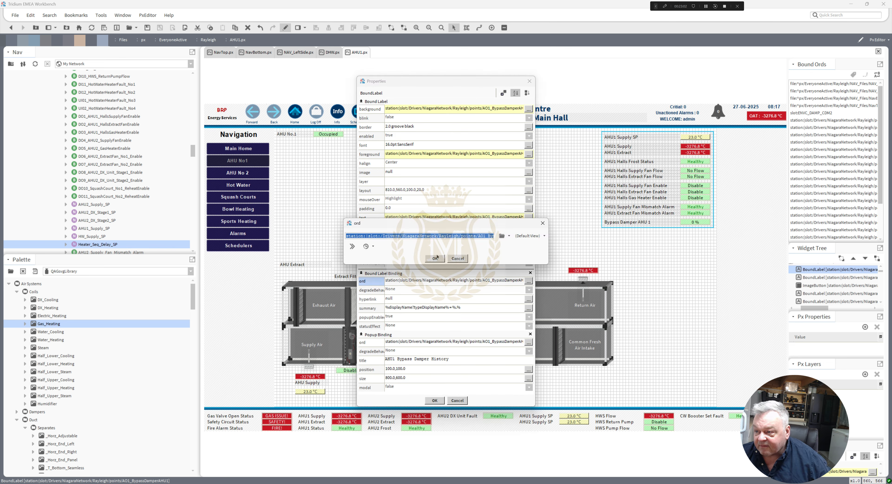
{"action": "left_click", "coordinate": [434, 259]}
{"action": "left_click", "coordinate": [435, 400]}
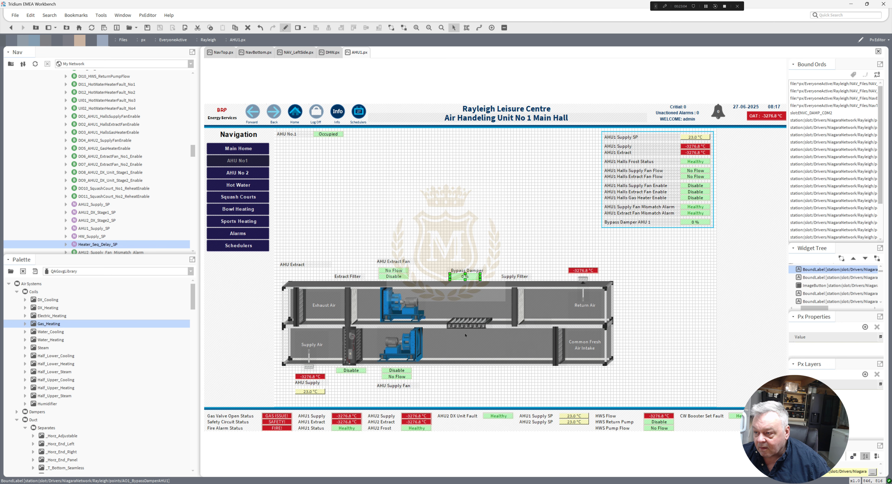
Try to bind the bypass damper picture to AO1_BypassDamperAHU1 and inspect its image animation's true and false values
{"action": "double_click", "coordinate": [467, 325]}
{"action": "left_click", "coordinate": [458, 279]}
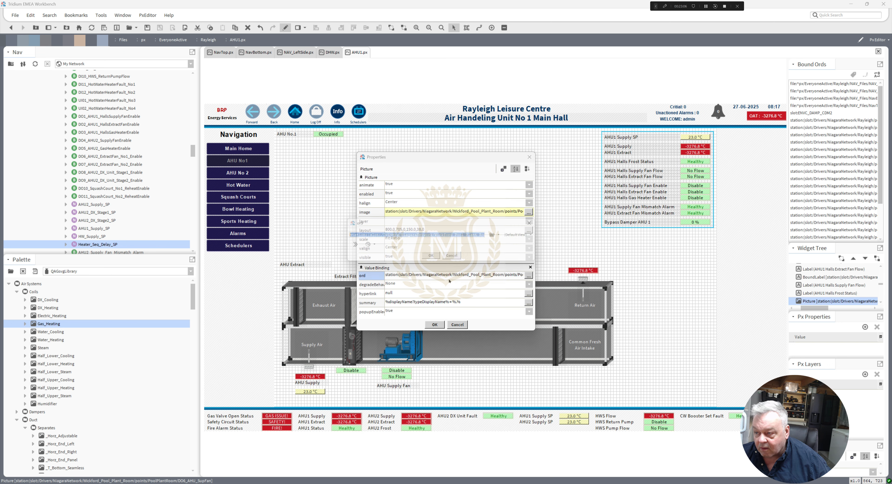
{"action": "key", "text": "ctrl+v"}
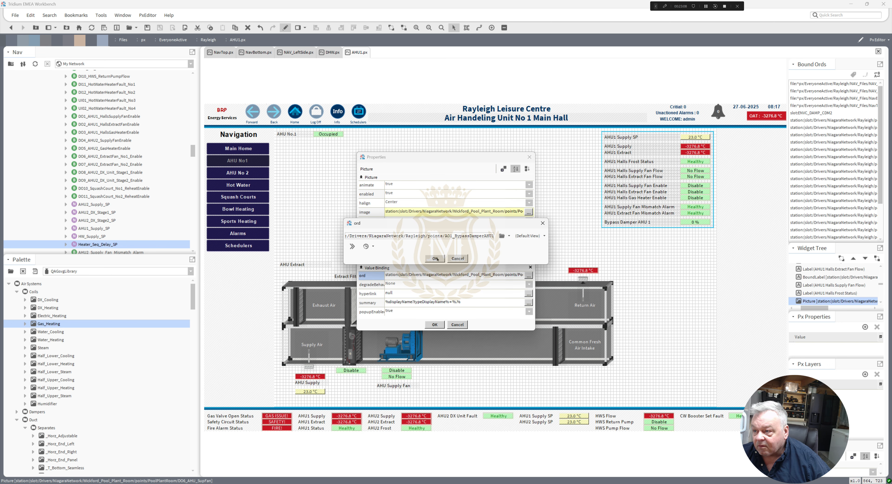
{"action": "left_click", "coordinate": [437, 259]}
{"action": "left_click", "coordinate": [452, 212]}
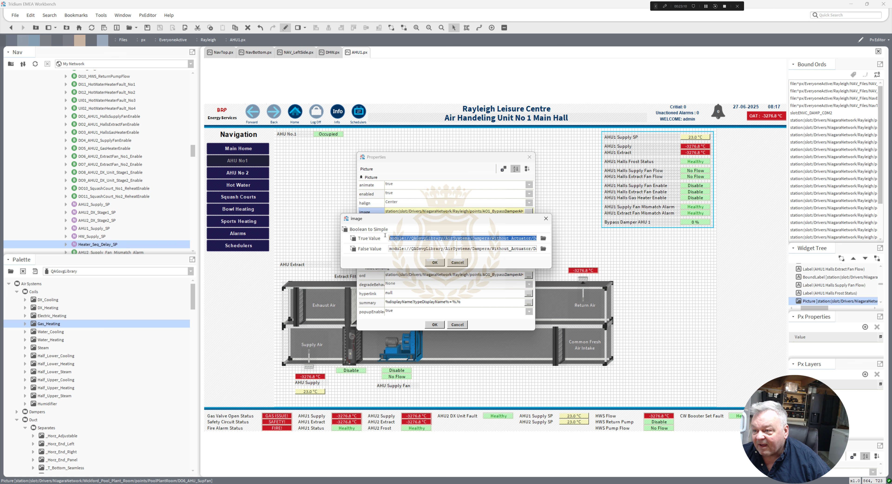
{"action": "left_click", "coordinate": [457, 262]}
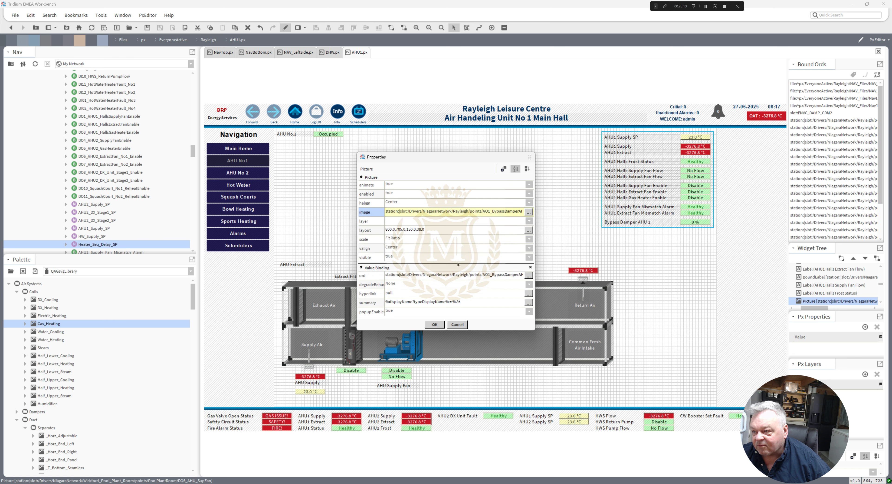
{"action": "left_click", "coordinate": [457, 324]}
Delete the existing bypass damper picture and add a Parallel_Horz damper from the Dampers library to the empty canvas area above the ducts
{"action": "right_click", "coordinate": [464, 326]}
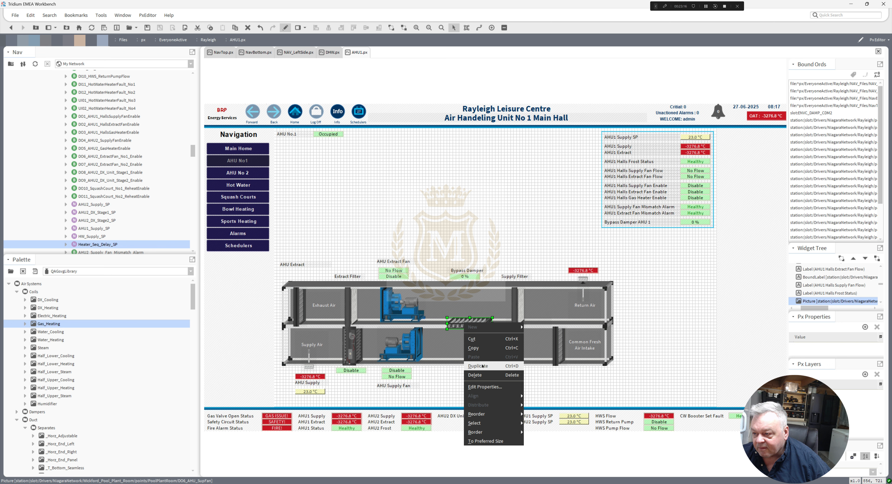
{"action": "left_click", "coordinate": [478, 376]}
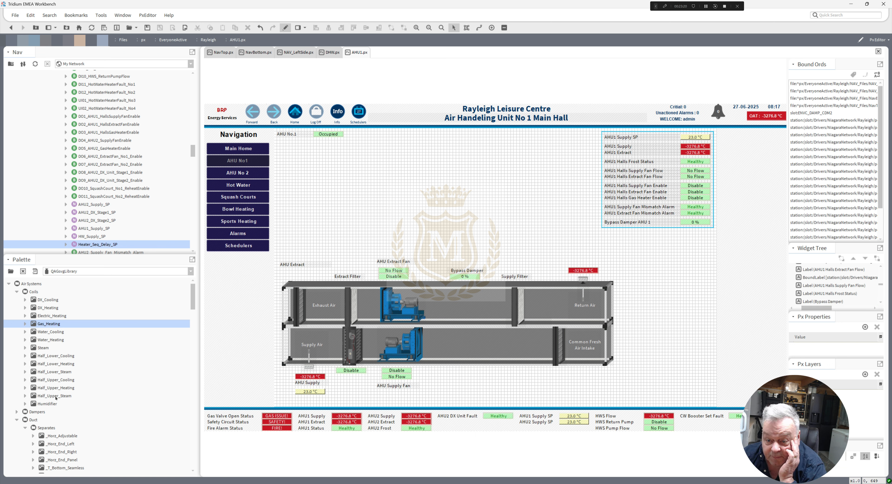
{"action": "left_click", "coordinate": [16, 412]}
{"action": "scroll", "coordinate": [119, 368], "scroll_direction": "down", "scroll_amount": 5}
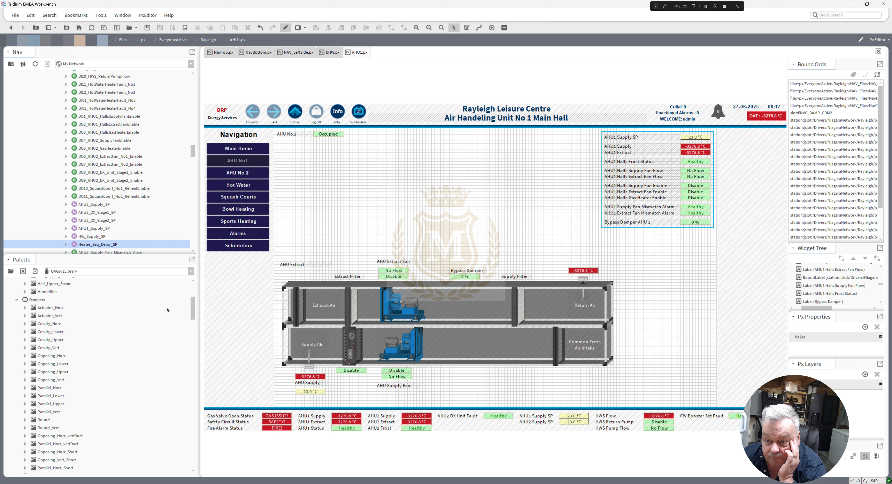
{"action": "left_click_drag", "start_coordinate": [193, 306], "coordinate": [194, 309]}
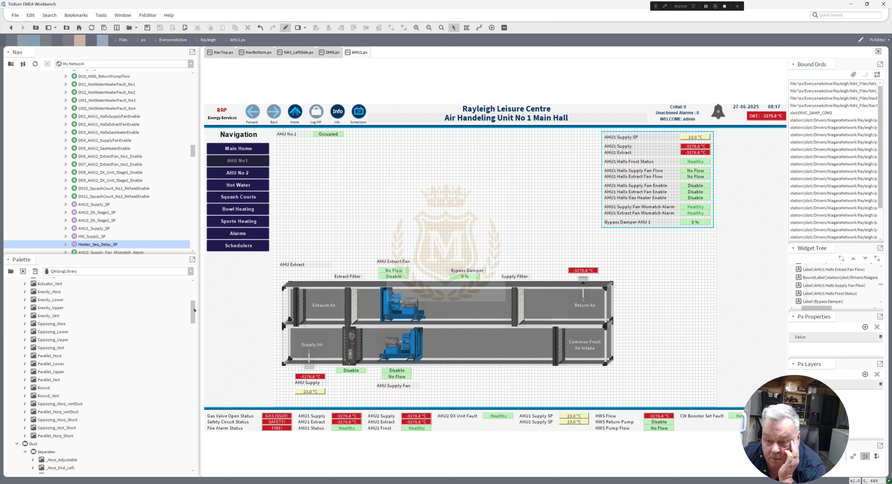
{"action": "scroll", "coordinate": [135, 346], "scroll_direction": "up", "scroll_amount": 1}
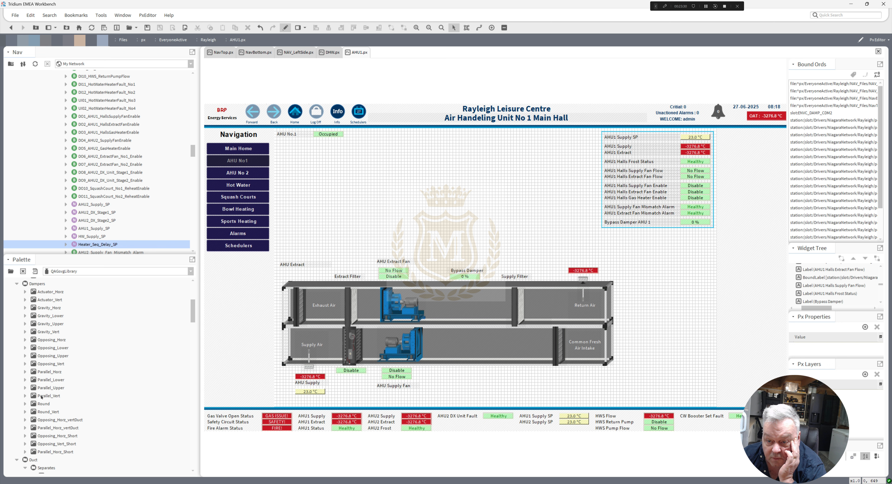
{"action": "left_click_drag", "start_coordinate": [50, 374], "coordinate": [432, 212]}
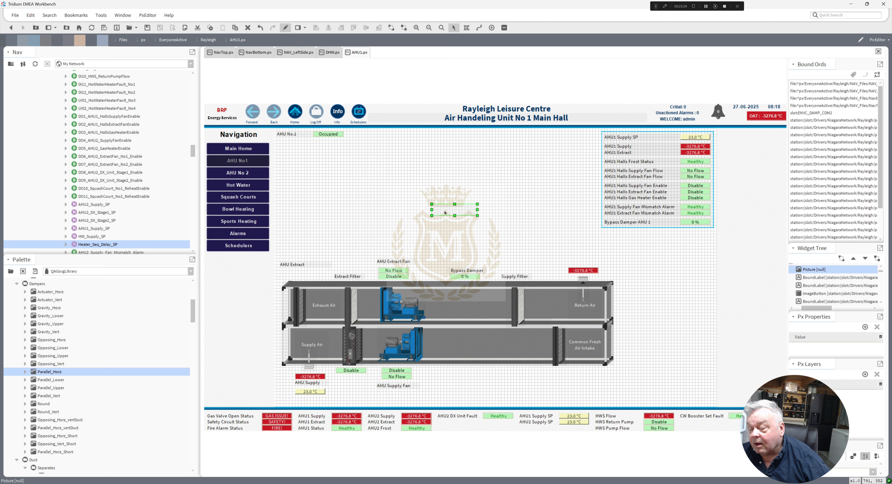
Bind both the new damper picture's value binding ord and its image to the copied AO1_BypassDamperAHU1 point
{"action": "double_click", "coordinate": [445, 212]}
{"action": "double_click", "coordinate": [420, 277]}
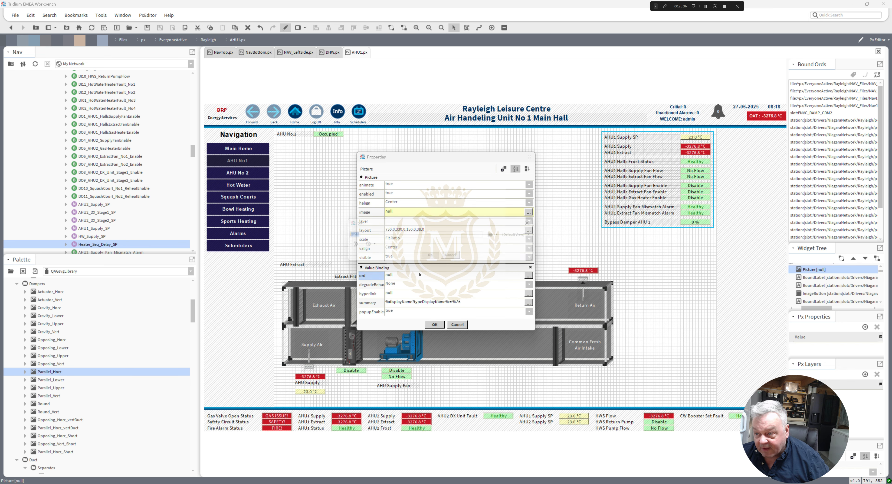
{"action": "key", "text": "ctrl+v"}
{"action": "left_click", "coordinate": [436, 261]}
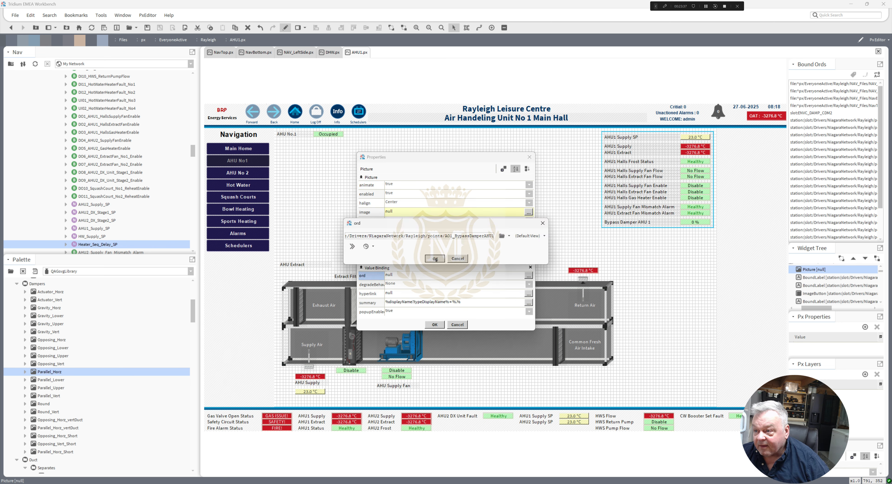
{"action": "double_click", "coordinate": [421, 212]}
{"action": "left_click", "coordinate": [435, 294]}
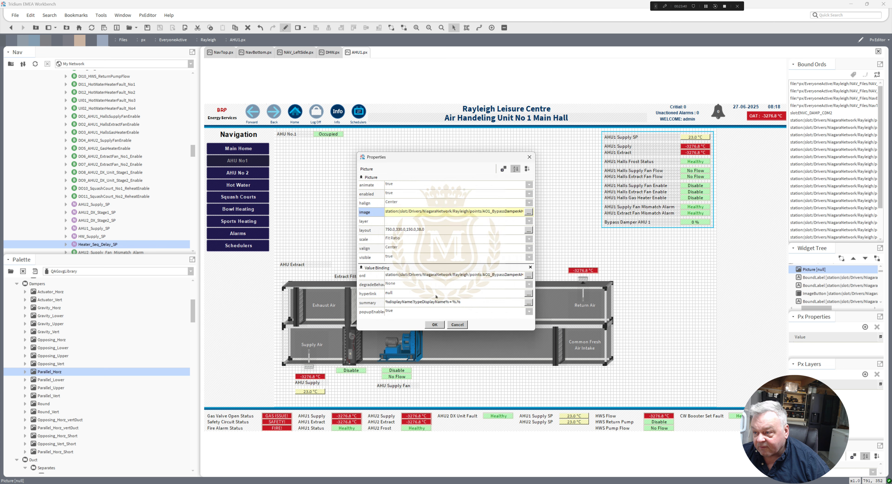
{"action": "left_click", "coordinate": [435, 324]}
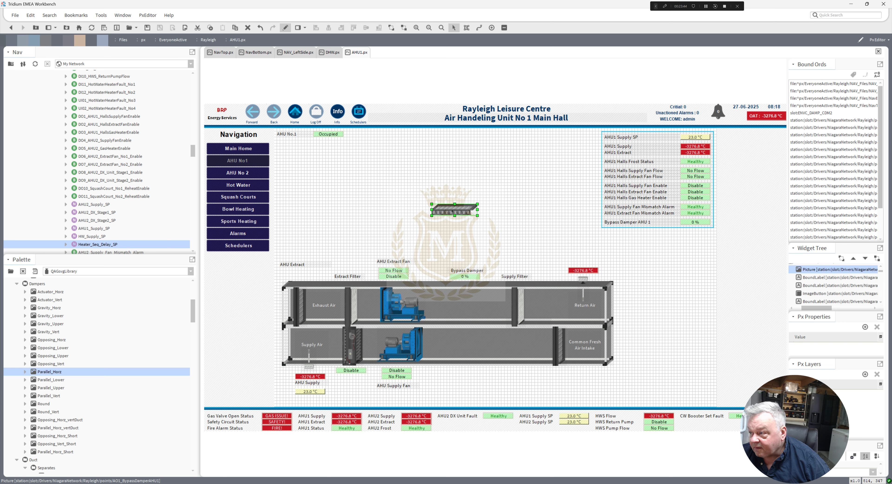
Move the new damper picture onto the divider between the upper and lower ducts, below the Bypass Damper label
{"action": "left_click_drag", "start_coordinate": [454, 212], "coordinate": [477, 326]}
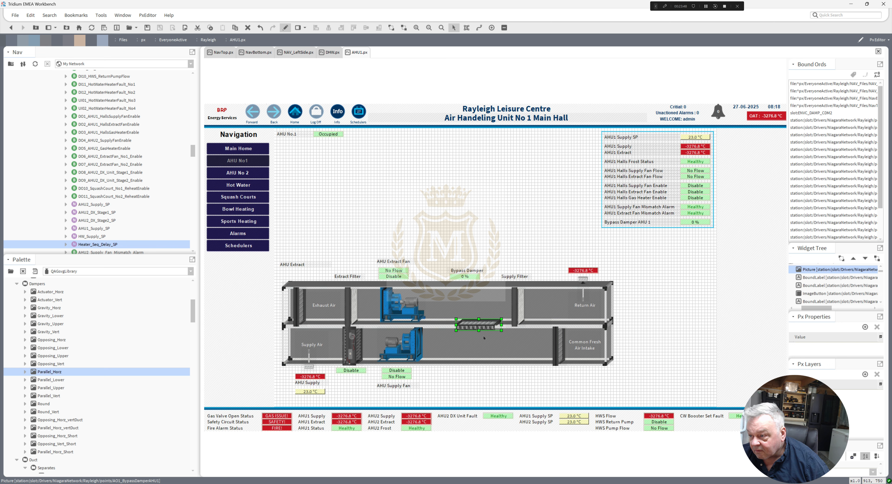
{"action": "left_click", "coordinate": [705, 313]}
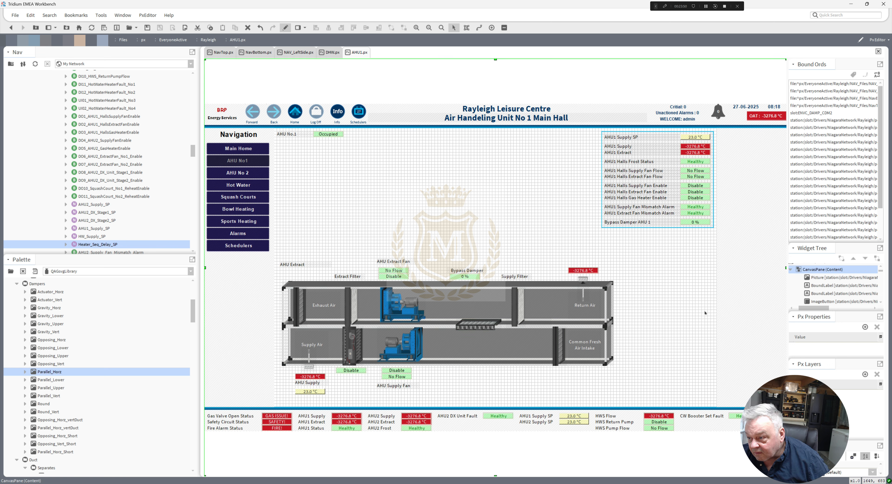
{"action": "left_click", "coordinate": [495, 330]}
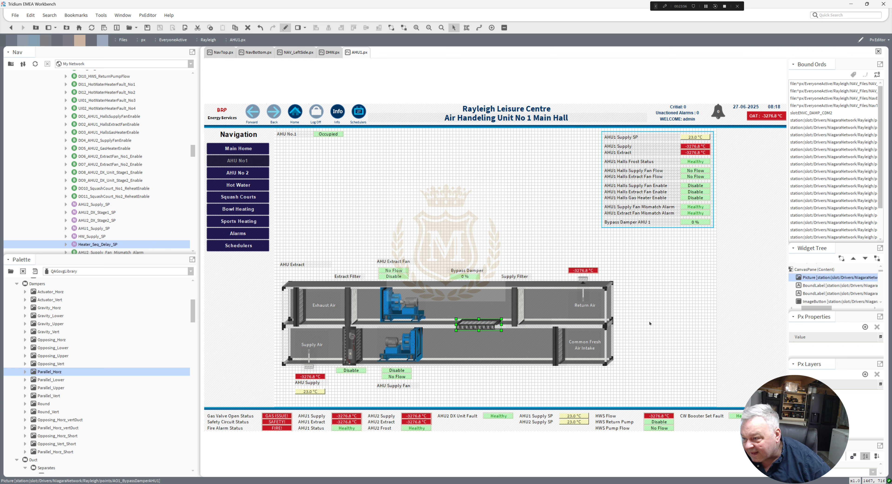
{"action": "left_click", "coordinate": [650, 324]}
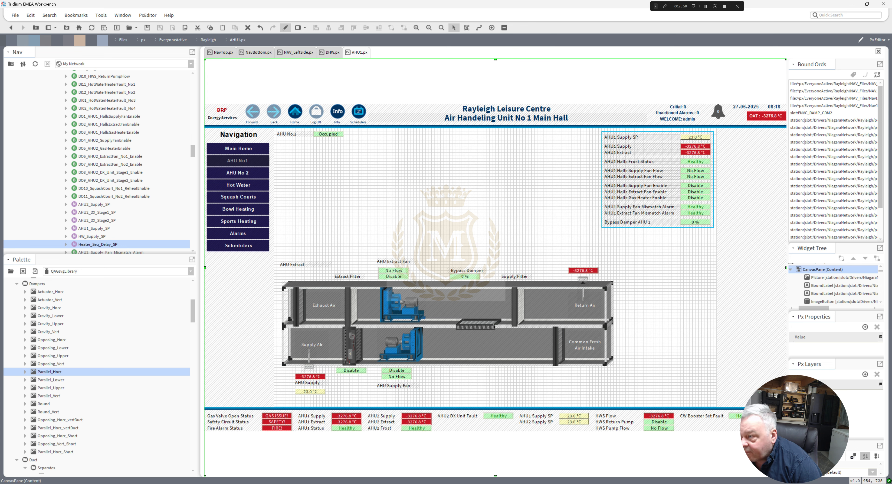
Switch the page to viewing mode and test the damper animation with an emergency override of 100 % on the bypass damper
{"action": "left_click", "coordinate": [285, 29]}
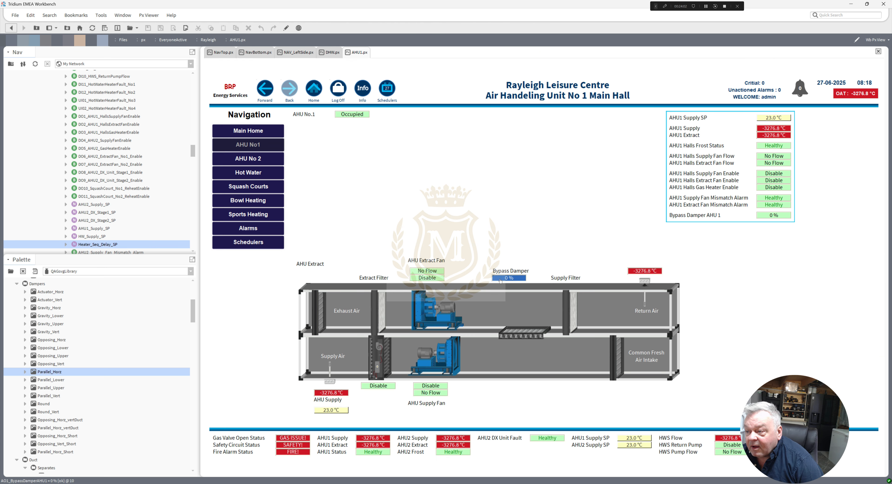
{"action": "right_click", "coordinate": [500, 281]}
{"action": "left_click", "coordinate": [513, 288]}
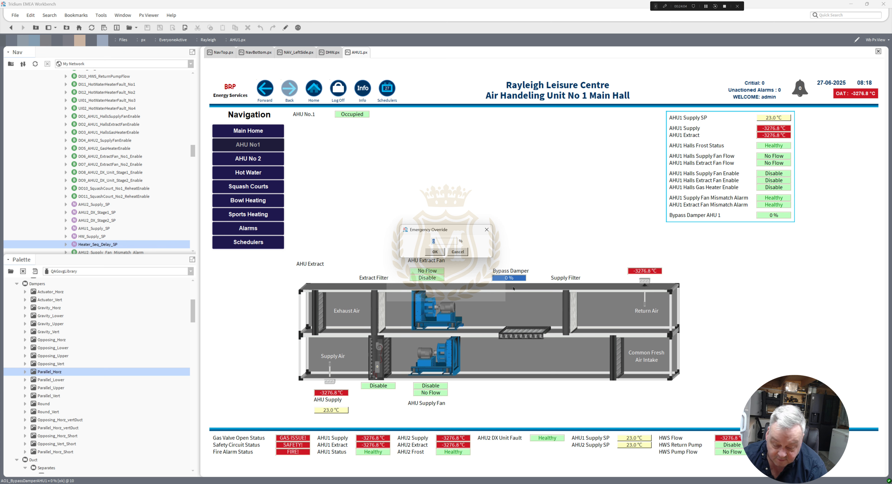
{"action": "type", "text": "100"}
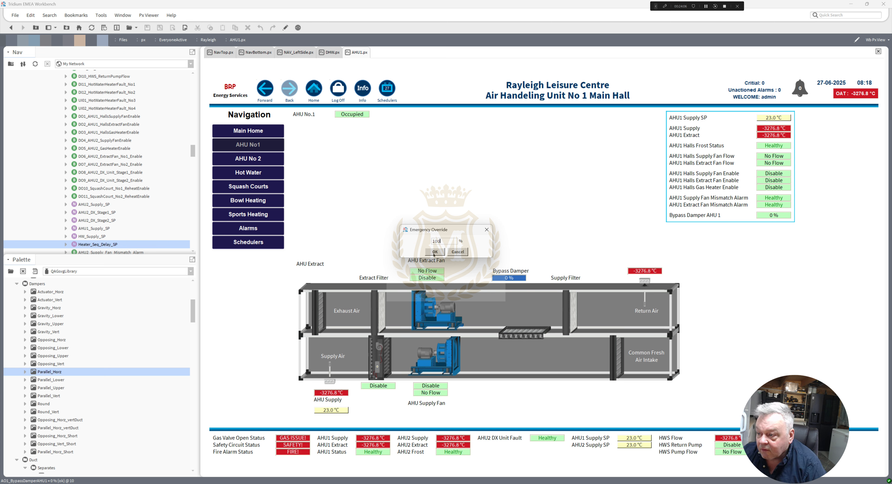
{"action": "left_click", "coordinate": [434, 252]}
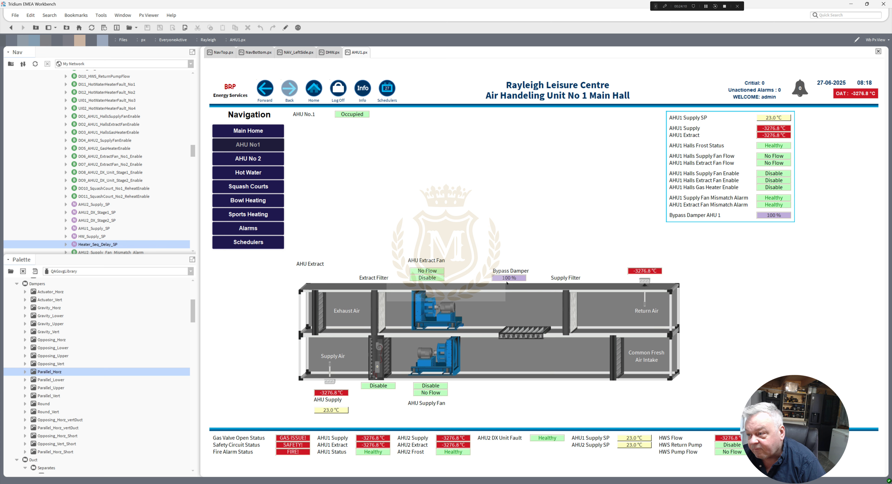
Test the bypass damper with an emergency override of 50 %, and release it with Emergency Auto
{"action": "left_click", "coordinate": [508, 278]}
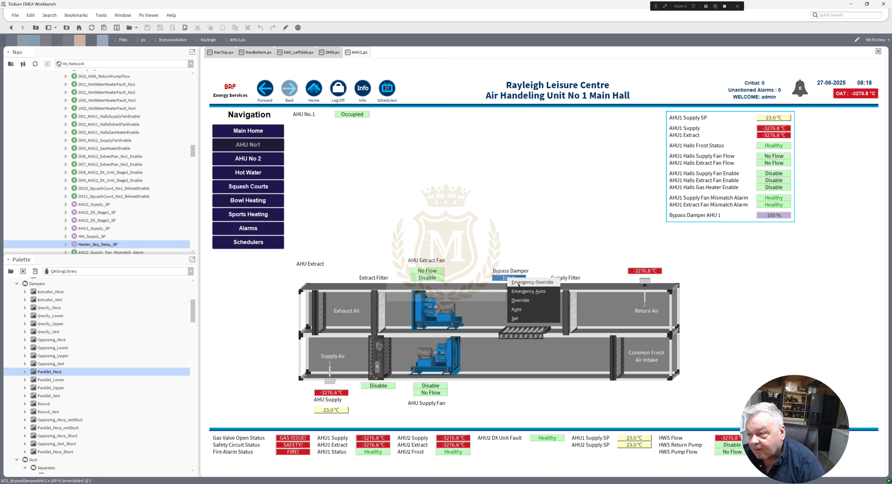
{"action": "type", "text": "50"}
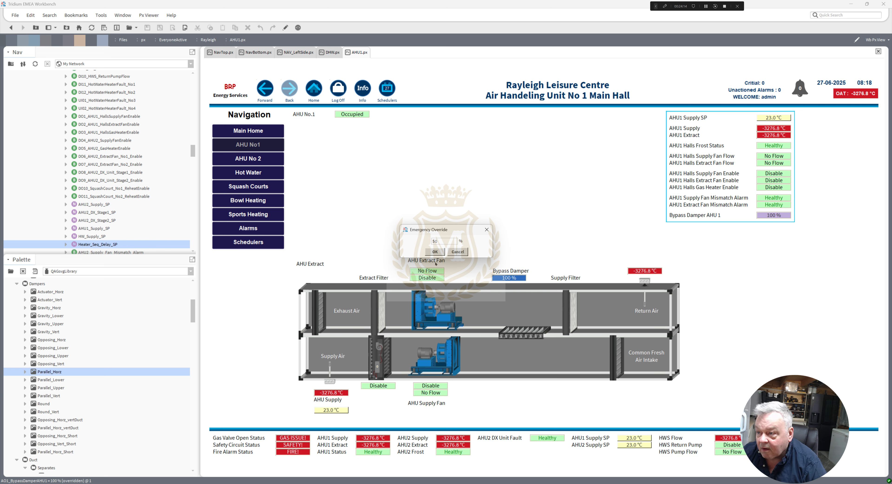
{"action": "left_click", "coordinate": [435, 256]}
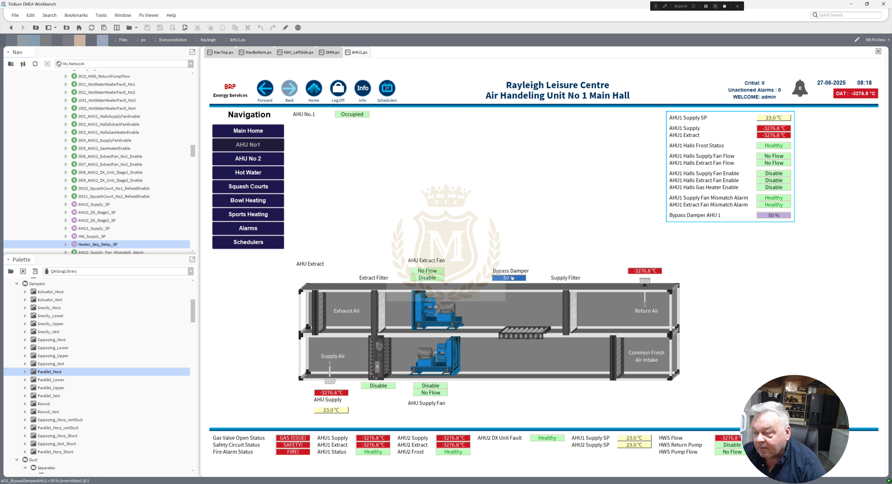
{"action": "right_click", "coordinate": [512, 278]}
{"action": "left_click", "coordinate": [527, 290]}
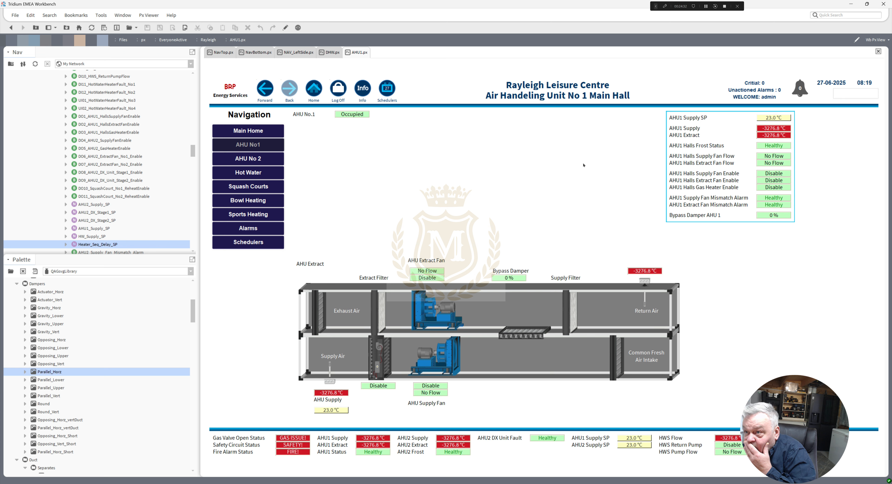
Return the page to edit mode, and shift the AHU Extract Fan label slightly up and the AHU Supply Fan label slightly down
{"action": "left_click", "coordinate": [286, 27]}
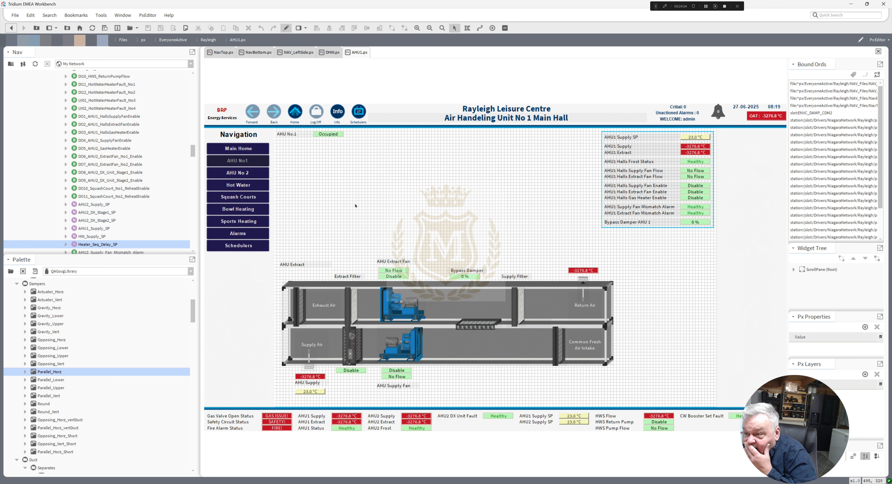
{"action": "left_click_drag", "start_coordinate": [390, 263], "coordinate": [389, 259]}
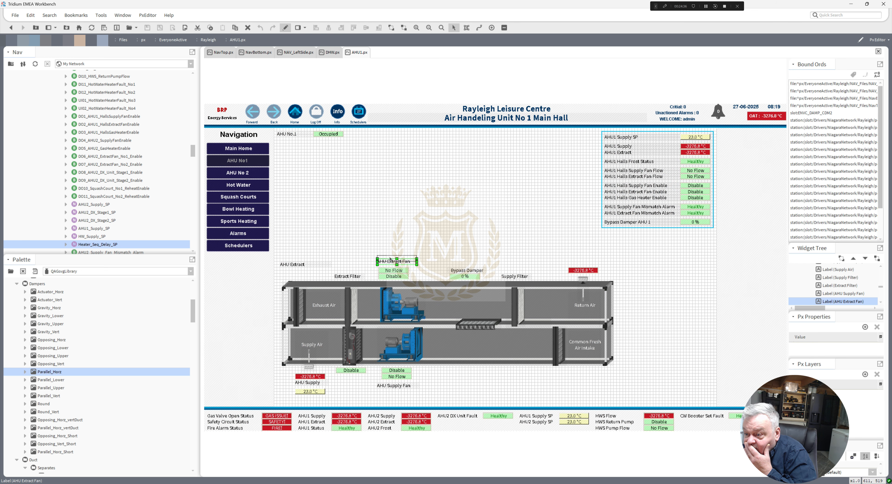
{"action": "left_click_drag", "start_coordinate": [393, 387], "coordinate": [393, 389]}
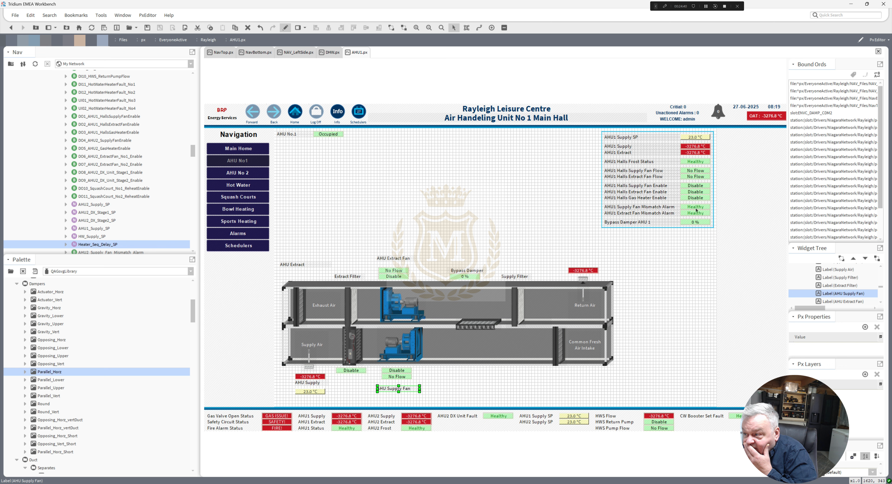
Duplicate the AHU1 Supply Fan Mismatch Alarm value and place the copy between the supply fan's flow status and the AHU Supply Fan label
{"action": "left_click", "coordinate": [696, 208]}
{"action": "right_click", "coordinate": [696, 209]}
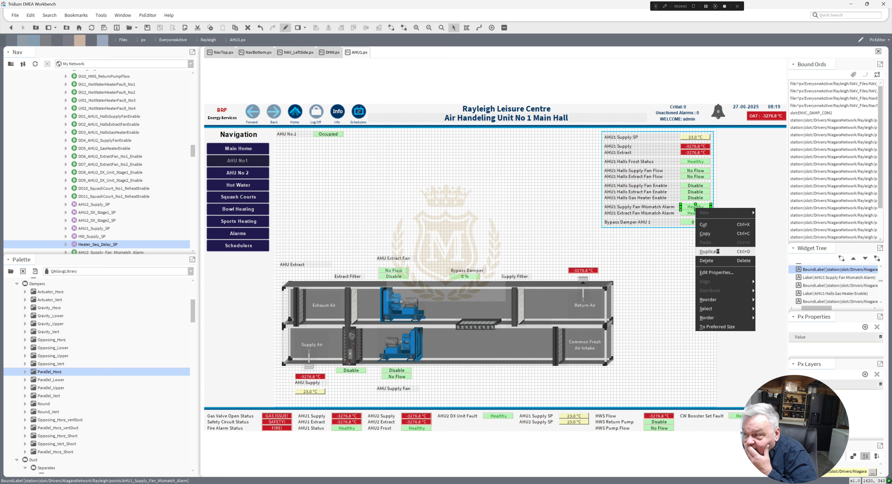
{"action": "left_click", "coordinate": [718, 251]}
{"action": "mouse_move", "coordinate": [700, 211]}
{"action": "left_mouse_down"}
{"action": "mouse_move", "coordinate": [520, 311]}
{"action": "mouse_move", "coordinate": [423, 387]}
{"action": "mouse_move", "coordinate": [399, 383]}
{"action": "left_mouse_up"}
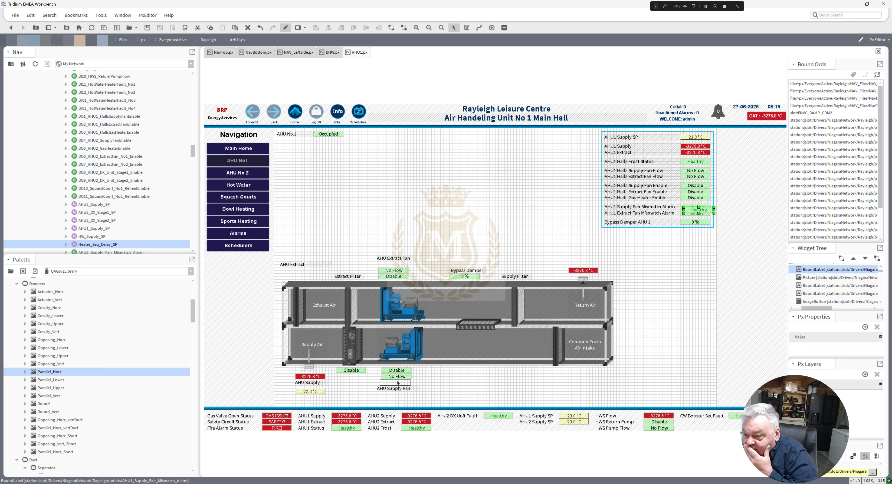
{"action": "key", "text": "Right"}
{"action": "key", "text": "Right"}
{"action": "key", "text": "Right"}
{"action": "key", "text": "Right"}
{"action": "left_click", "coordinate": [453, 386]}
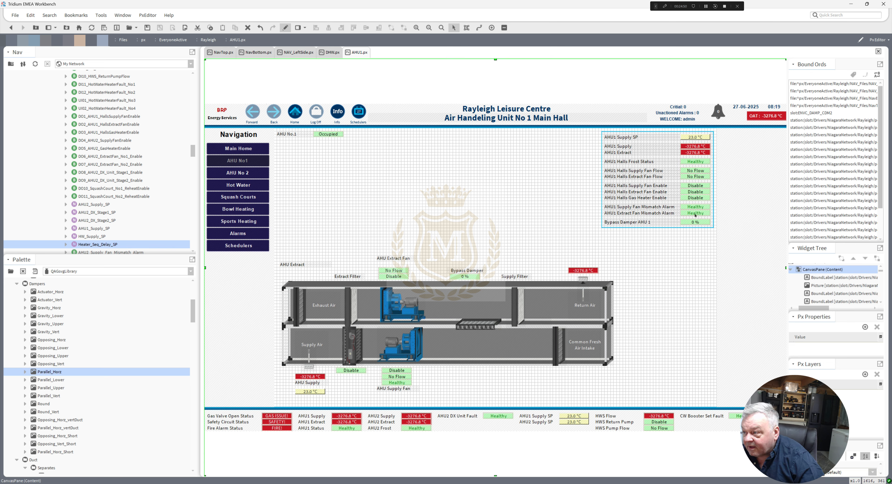
Duplicate the AHU1 Extract Fan Mismatch Alarm value and place the copy between the AHU Extract Fan label and its flow status
{"action": "left_click", "coordinate": [694, 214]}
{"action": "right_click", "coordinate": [695, 213]}
{"action": "left_click", "coordinate": [705, 257]}
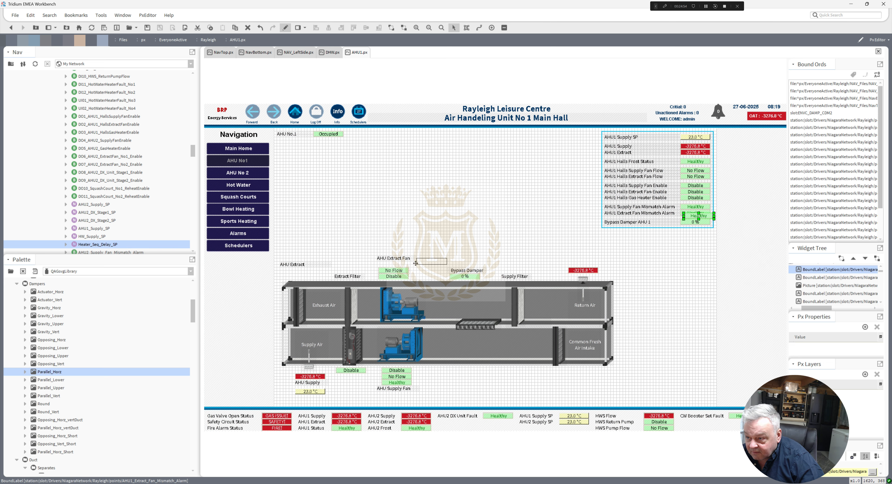
{"action": "left_click_drag", "start_coordinate": [391, 265], "coordinate": [391, 265]}
{"action": "left_click", "coordinate": [439, 251]}
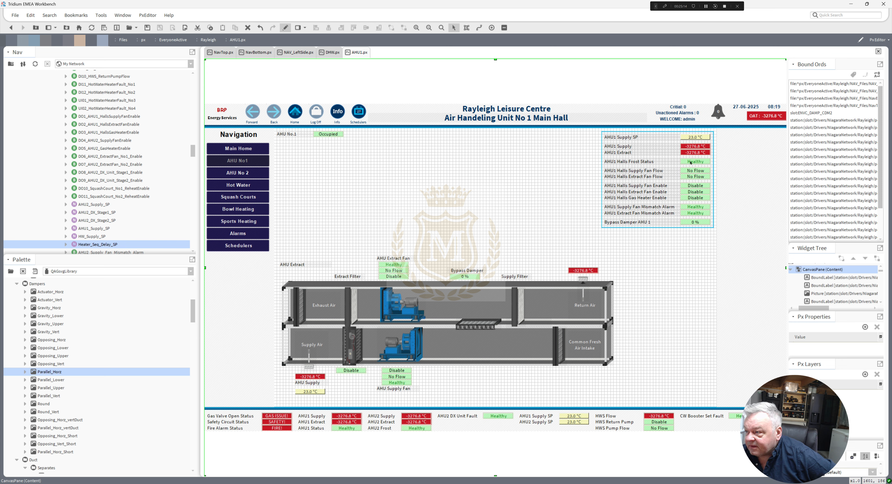
Duplicate the AHU1 Halls Frost Status value and place the copy below the lower duct, near the common fresh air intake
{"action": "left_click", "coordinate": [690, 161]}
{"action": "right_click", "coordinate": [690, 161]}
{"action": "left_click", "coordinate": [695, 178]}
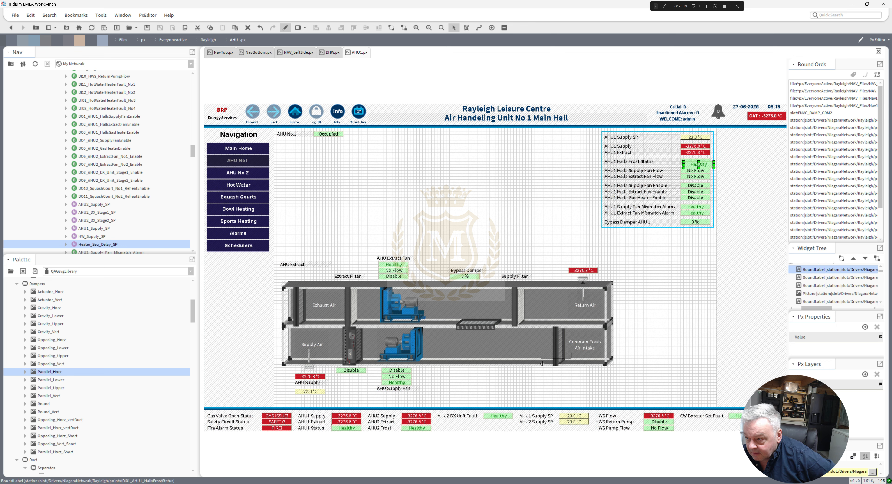
{"action": "left_click", "coordinate": [533, 376]}
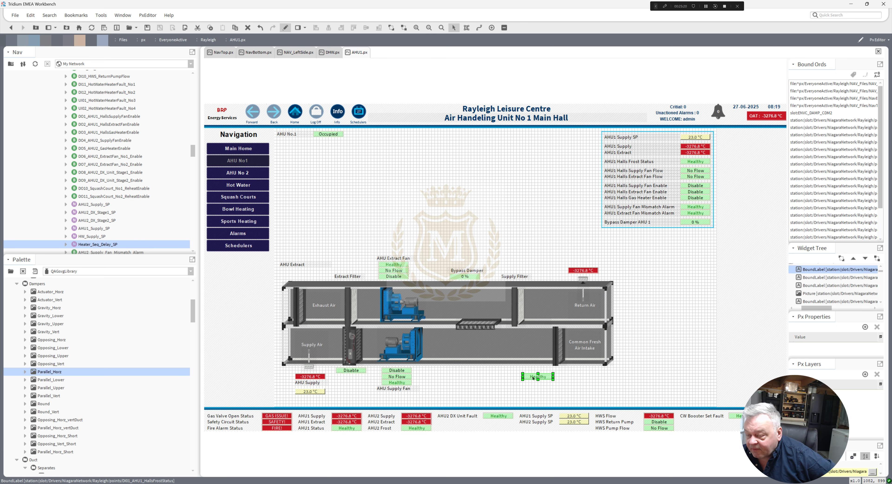
Add the Smoke_Bottom and LowLimit_Bottom sensor pictures from the library to the empty canvas area above the ducts
{"action": "left_click_drag", "start_coordinate": [192, 311], "coordinate": [200, 438]}
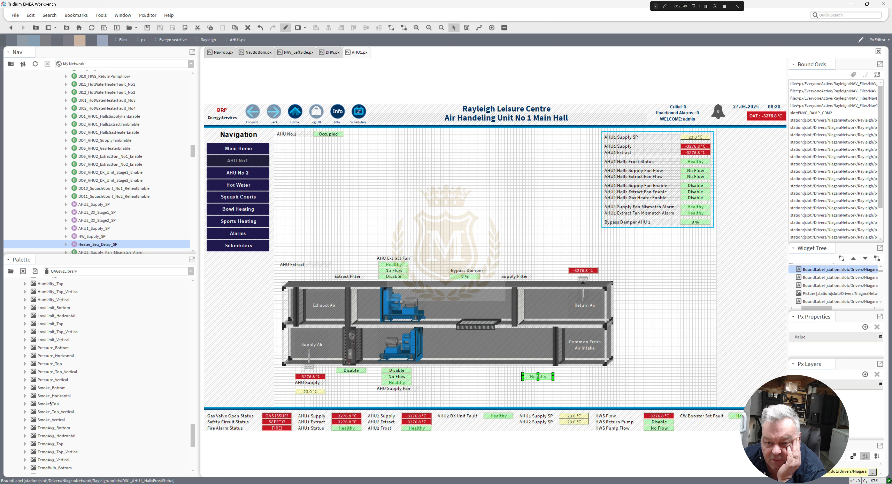
{"action": "left_click", "coordinate": [49, 388]}
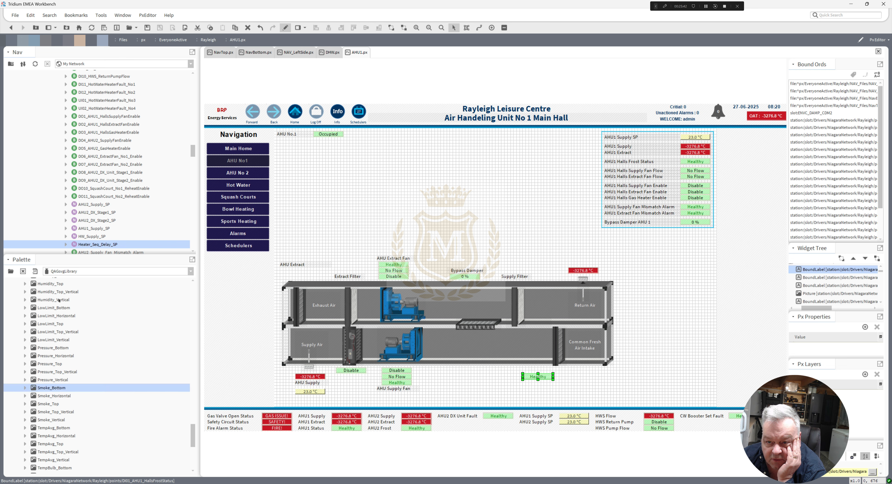
{"action": "left_click_drag", "start_coordinate": [57, 389], "coordinate": [362, 207]}
{"action": "scroll", "coordinate": [69, 346], "scroll_direction": "up", "scroll_amount": 2}
{"action": "left_click", "coordinate": [53, 356]}
{"action": "left_click_drag", "start_coordinate": [53, 356], "coordinate": [465, 217]}
{"action": "left_click", "coordinate": [439, 234]}
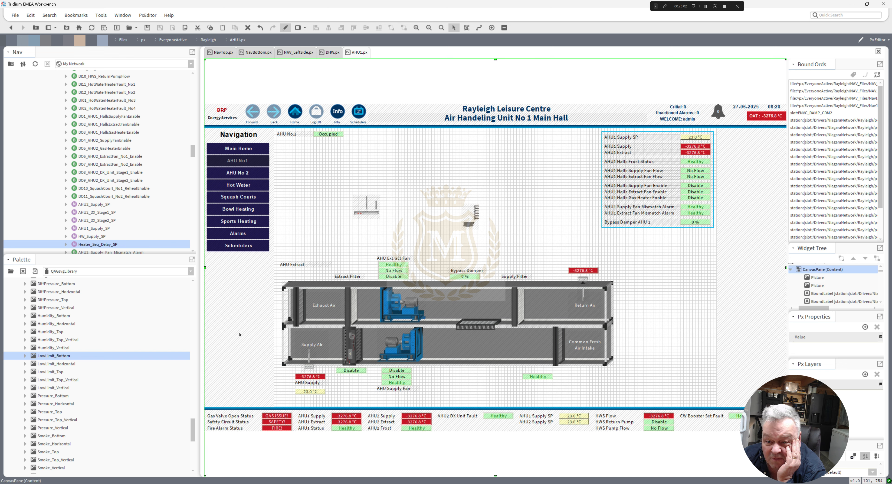
{"action": "scroll", "coordinate": [192, 429], "scroll_direction": "up", "scroll_amount": 4}
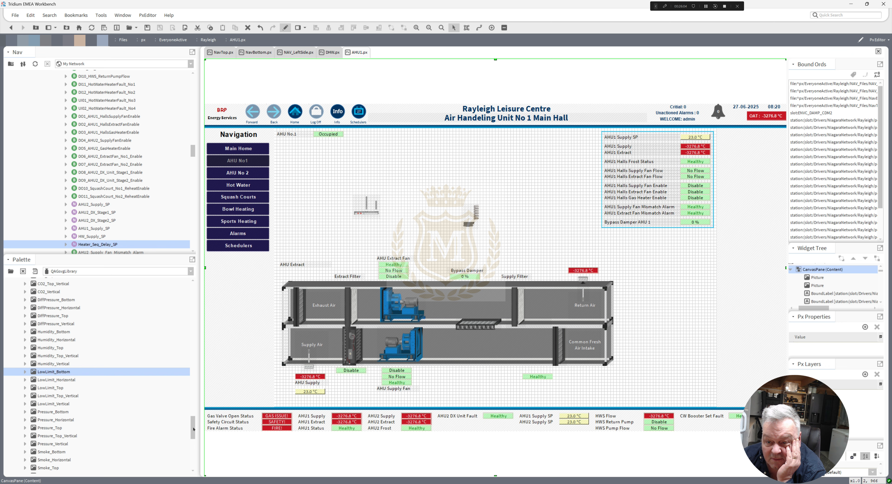
{"action": "scroll", "coordinate": [193, 426], "scroll_direction": "up", "scroll_amount": 1}
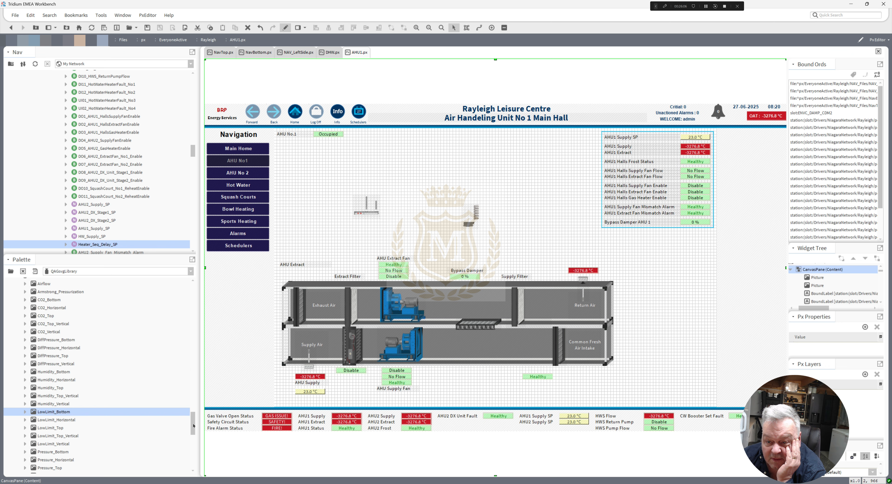
{"action": "scroll", "coordinate": [193, 426], "scroll_direction": "up", "scroll_amount": 1}
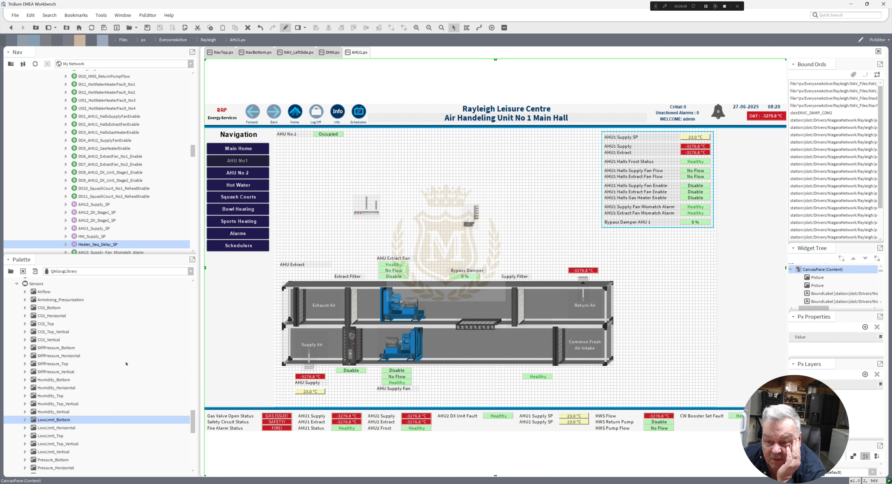
{"action": "left_click_drag", "start_coordinate": [50, 308], "coordinate": [408, 211]}
{"action": "key", "text": "Delete"}
Delete the Smoke_Bottom picture and move the LowLimit_Bottom sensor picture into the lower duct, directly above the frost status value
{"action": "left_click", "coordinate": [366, 211]}
{"action": "key", "text": "Delete"}
{"action": "left_click_drag", "start_coordinate": [468, 226], "coordinate": [536, 366]}
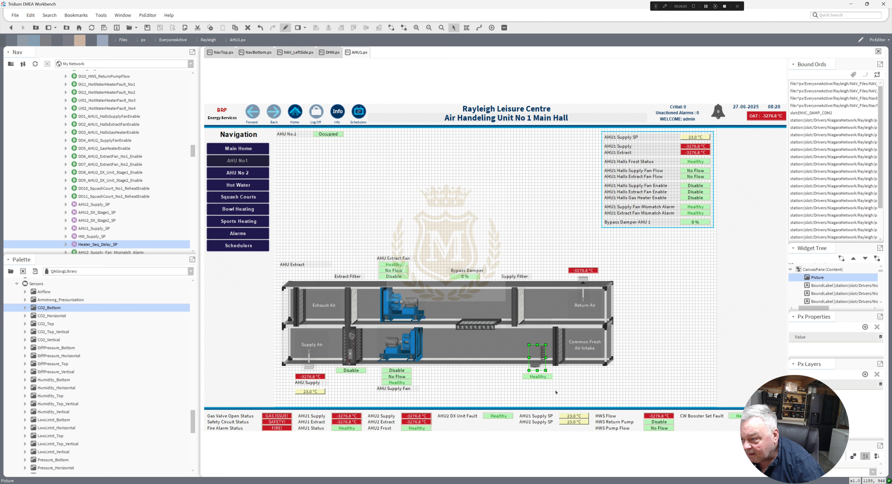
{"action": "key", "text": "Down"}
{"action": "key", "text": "Up"}
Nudge the frost status value upward to sit just beneath the low-limit sensor in the lower duct
{"action": "left_click", "coordinate": [538, 377]}
{"action": "key", "text": "Up"}
{"action": "key", "text": "Up"}
Duplicate the AHU Supply Fan label and place the copy directly below the frost status value
{"action": "left_click", "coordinate": [394, 389]}
{"action": "key", "text": "ctrl+d"}
{"action": "left_click_drag", "start_coordinate": [396, 392], "coordinate": [539, 380]}
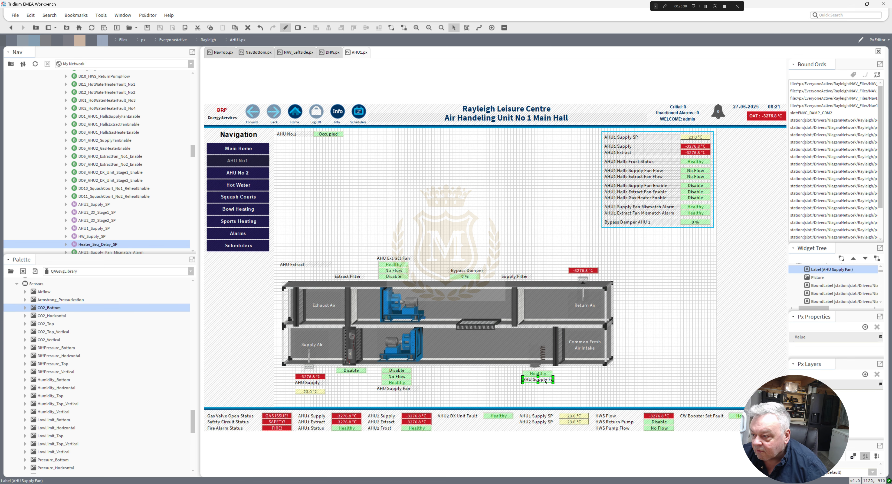
Set the copied label's text to Frost and its horizontal alignment to Center
{"action": "double_click", "coordinate": [553, 380]}
{"action": "type", "text": "Frost"}
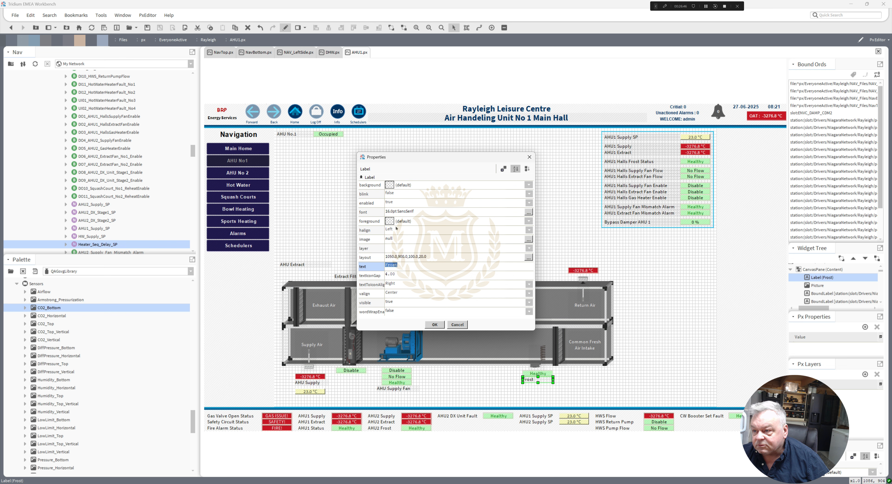
{"action": "left_click", "coordinate": [396, 231]}
{"action": "left_click", "coordinate": [393, 246]}
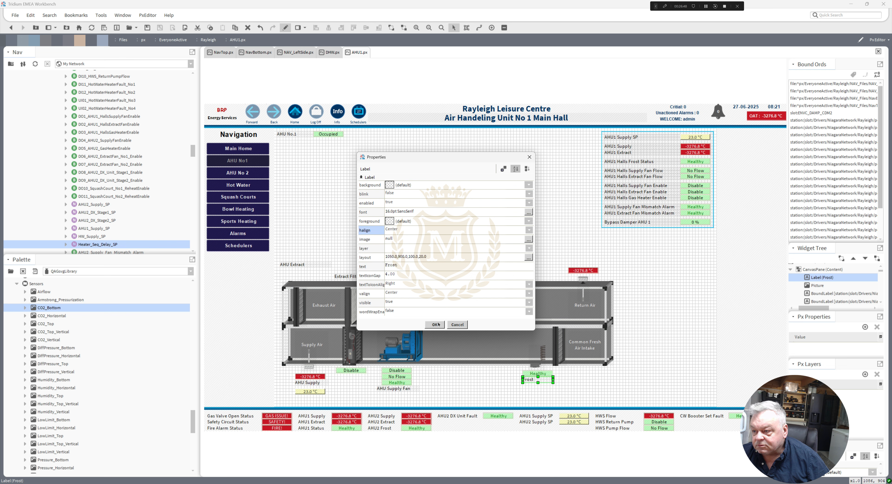
{"action": "left_click", "coordinate": [437, 324]}
{"action": "left_click", "coordinate": [492, 374]}
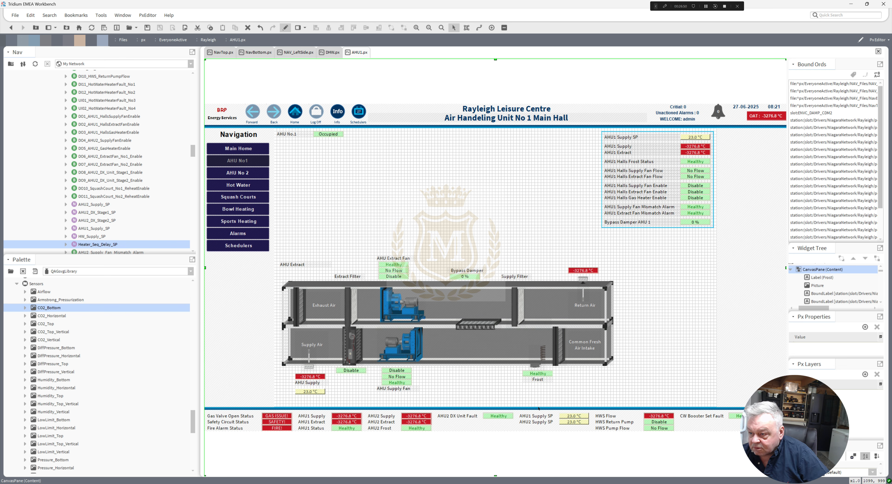
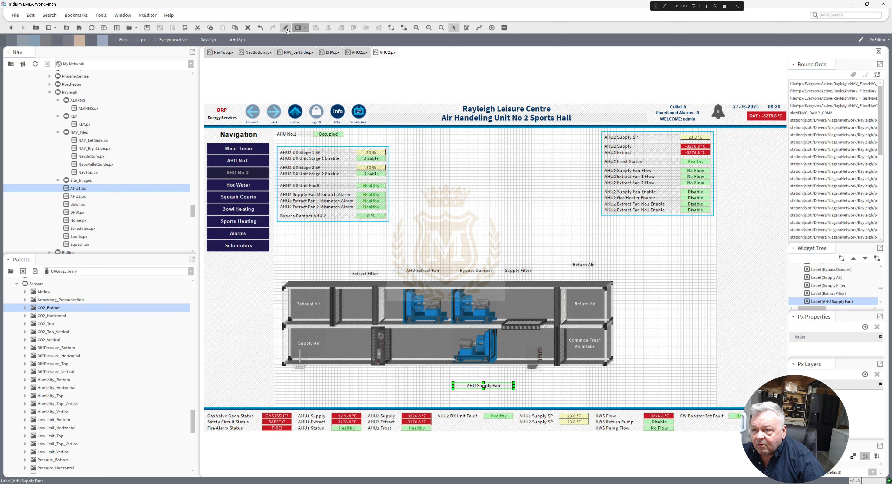
Switch the AHU2 Sports Hall page from editing to view mode
{"action": "left_click", "coordinate": [285, 28]}
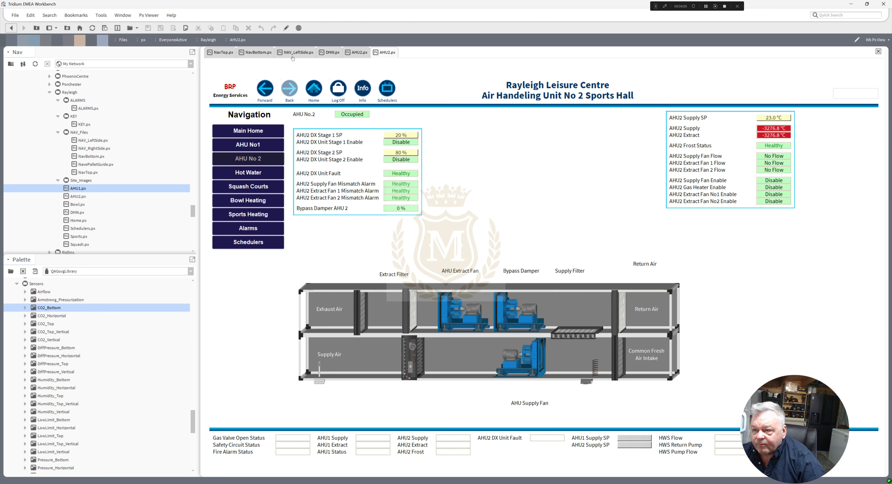
Discard the modified AHU2.px view without saving and reopen AHU2.px in edit mode, keeping AHU1.px open for reference
{"action": "left_click", "coordinate": [255, 146]}
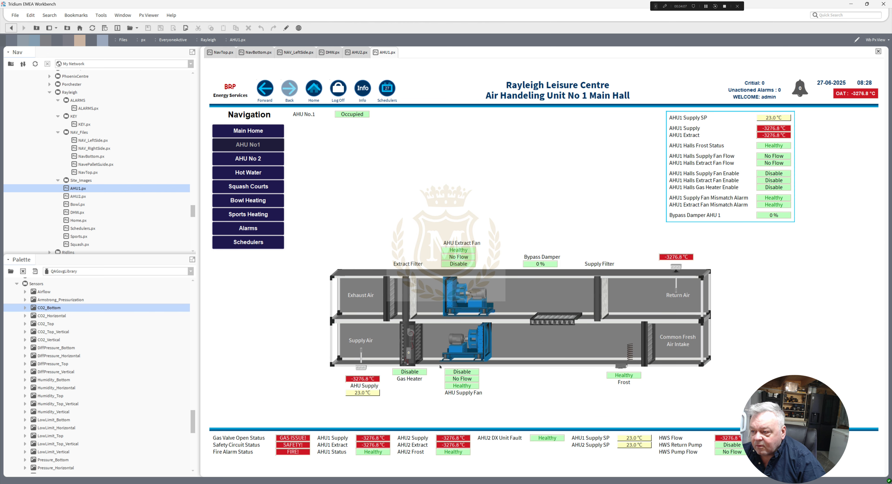
{"action": "left_click", "coordinate": [11, 28]}
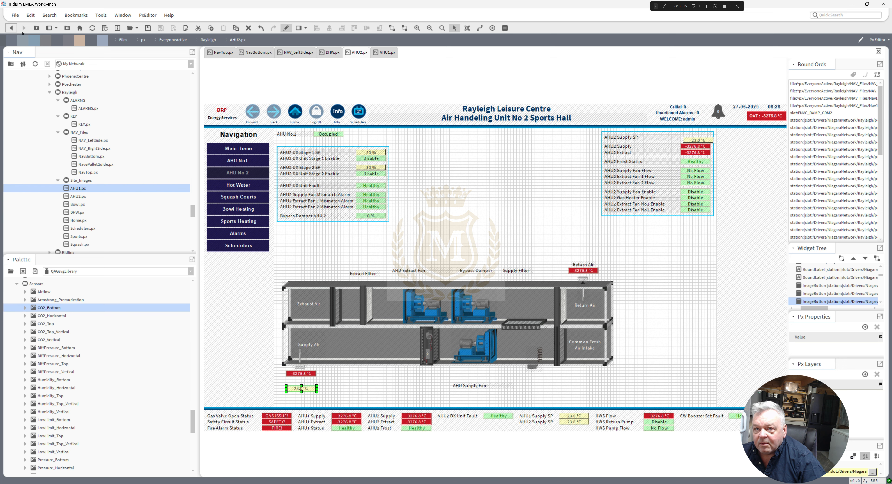
{"action": "left_click", "coordinate": [12, 28]}
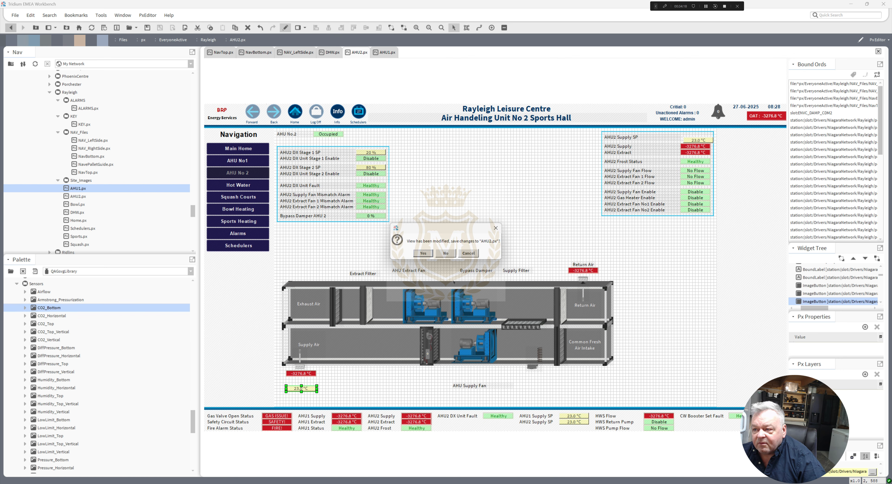
{"action": "left_click", "coordinate": [446, 253]}
{"action": "double_click", "coordinate": [77, 196]}
{"action": "left_click", "coordinate": [286, 28]}
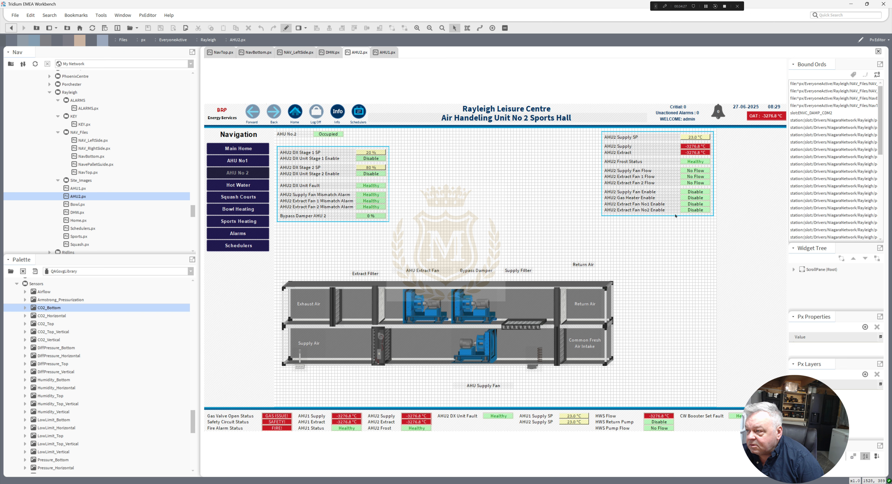
Duplicate the AHU2 Supply Fan Enable value and place the copy directly beneath the supply fan picture
{"action": "right_click", "coordinate": [694, 193]}
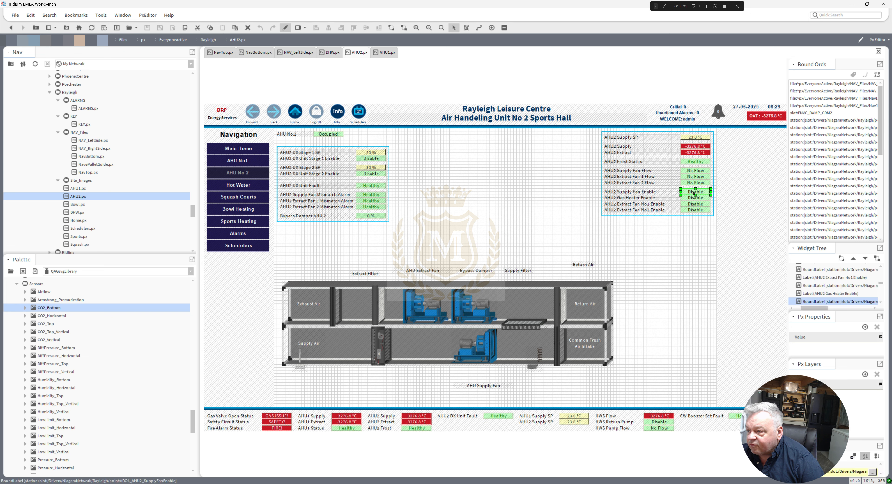
{"action": "left_click", "coordinate": [713, 236]}
{"action": "left_click", "coordinate": [385, 53]}
{"action": "left_click_drag", "start_coordinate": [698, 195], "coordinate": [477, 371]}
{"action": "left_click", "coordinate": [359, 52]}
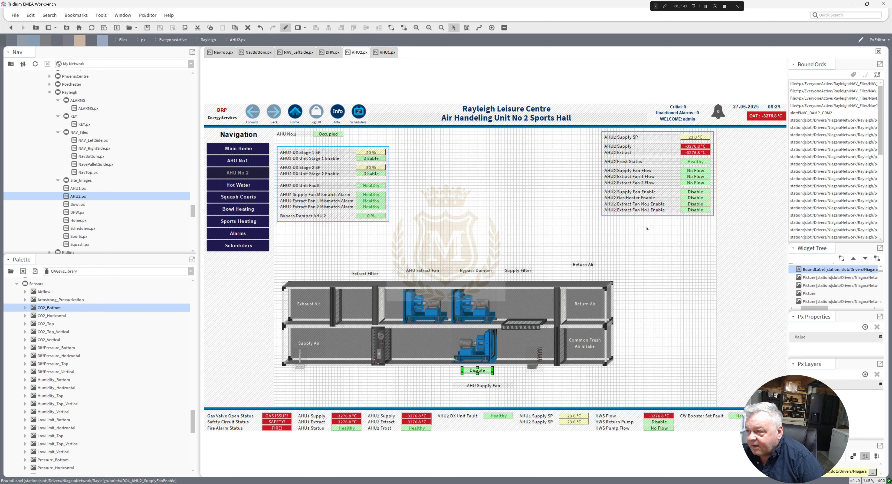
Duplicate the AHU2 Supply Fan Flow value under the fan's Disable value and shift the AHU Supply Fan label down to make room
{"action": "left_click", "coordinate": [696, 170]}
{"action": "key", "text": "ctrl+d"}
{"action": "left_click_drag", "start_coordinate": [696, 172], "coordinate": [476, 378]}
{"action": "left_click_drag", "start_coordinate": [483, 386], "coordinate": [483, 399]}
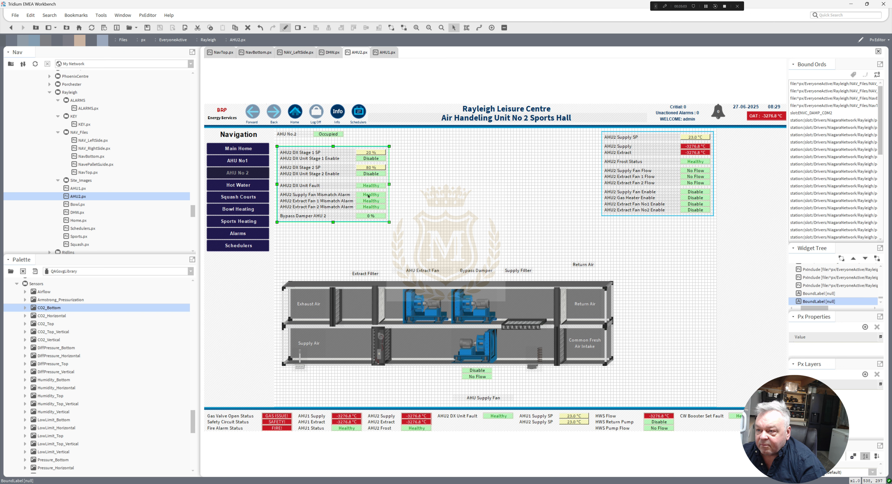
Duplicate the AHU2 Supply Fan Mismatch Alarm value and place the copy beneath the supply fan's No Flow value
{"action": "left_click", "coordinate": [369, 196]}
{"action": "right_click", "coordinate": [369, 195]}
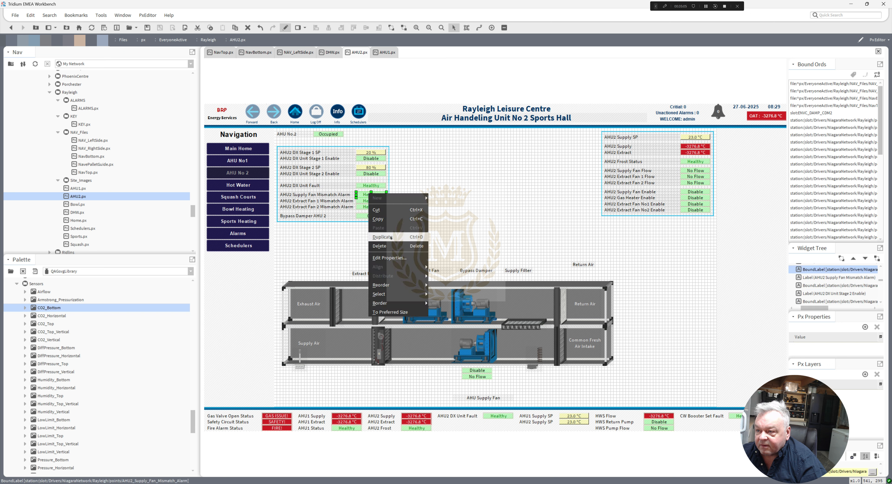
{"action": "left_click", "coordinate": [380, 236]}
{"action": "mouse_move", "coordinate": [374, 200]}
{"action": "left_mouse_down"}
{"action": "mouse_move", "coordinate": [450, 360]}
{"action": "mouse_move", "coordinate": [475, 384]}
{"action": "left_mouse_up"}
Bind the supply fan picture's value binding ord to station:|slot:/Drivers/NiagaraNetwork/Rayleigh/points/DI05_AHU2_SupplyFanFlow
{"action": "double_click", "coordinate": [477, 353]}
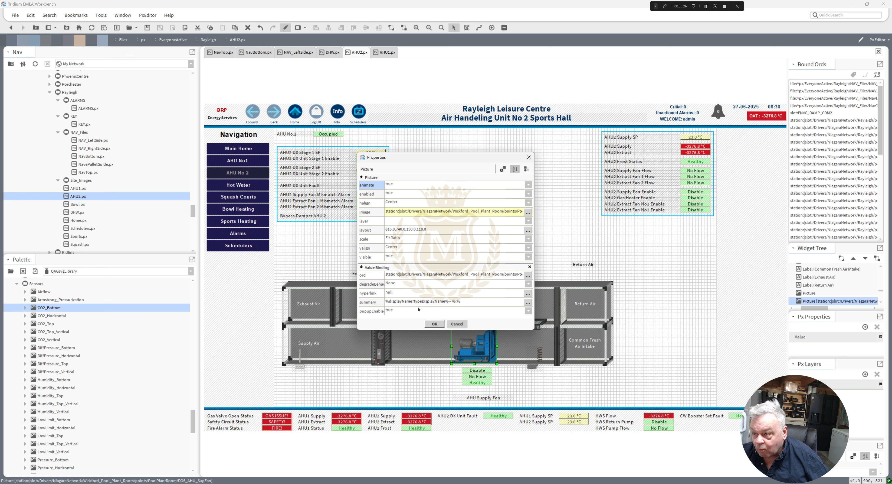
{"action": "double_click", "coordinate": [419, 277]}
{"action": "type", "text": "station:|slot:/Drivers/NiagaraNetwork/Rayleigh/points/DI05_AHU2_SupplyFan"}
{"action": "left_click", "coordinate": [435, 259]}
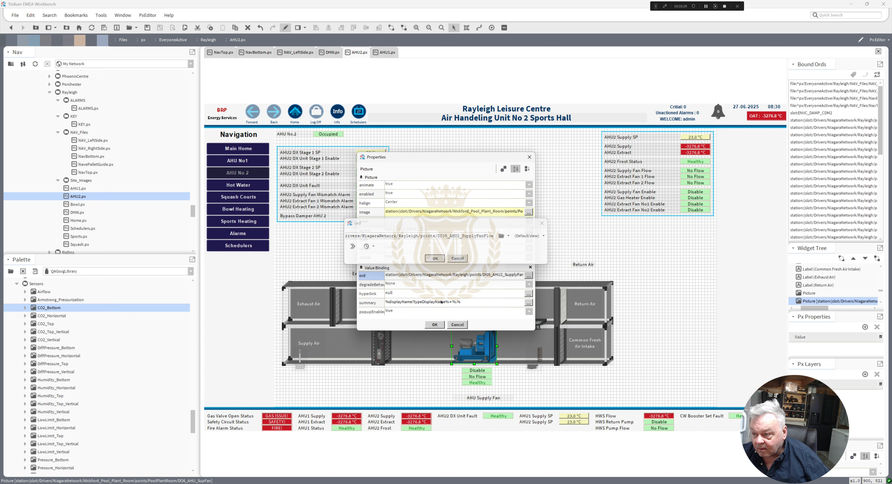
{"action": "left_click", "coordinate": [435, 324]}
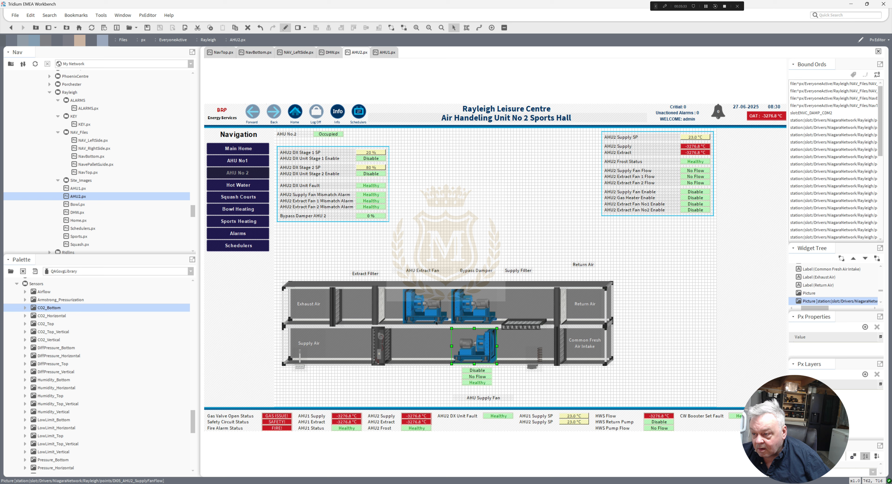
Move the AHU Supply Fan label directly beneath the fan's three status values and centre it on them
{"action": "left_click", "coordinate": [485, 395]}
{"action": "mouse_move", "coordinate": [485, 393]}
{"action": "left_mouse_down"}
{"action": "mouse_move", "coordinate": [482, 383]}
{"action": "mouse_move", "coordinate": [498, 389]}
{"action": "left_mouse_up"}
{"action": "left_click_drag", "start_coordinate": [450, 389], "coordinate": [456, 389]}
Reposition the Bypass Damper, Supply Filter, Return Air and Extract Filter labels above their components on the air handling unit
{"action": "left_click_drag", "start_coordinate": [517, 271], "coordinate": [507, 195]}
{"action": "left_click_drag", "start_coordinate": [477, 269], "coordinate": [521, 270]}
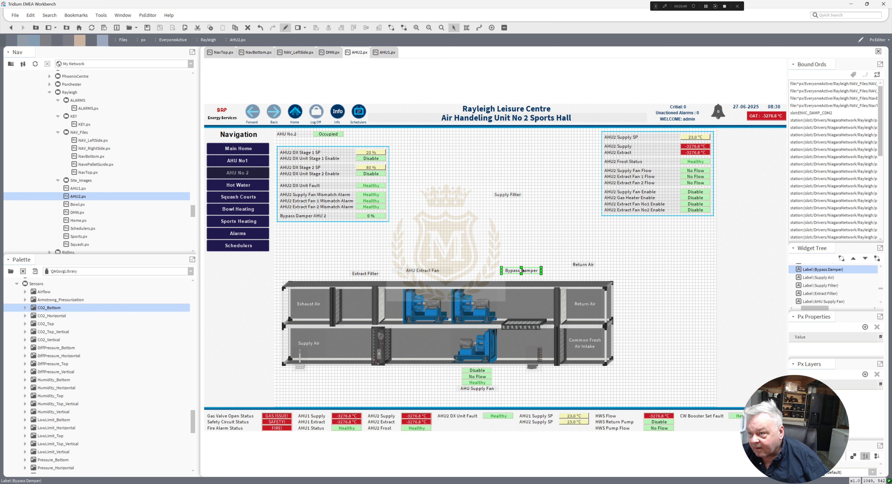
{"action": "left_click", "coordinate": [386, 52]}
{"action": "left_click", "coordinate": [359, 53]}
{"action": "left_click_drag", "start_coordinate": [508, 195], "coordinate": [583, 265]}
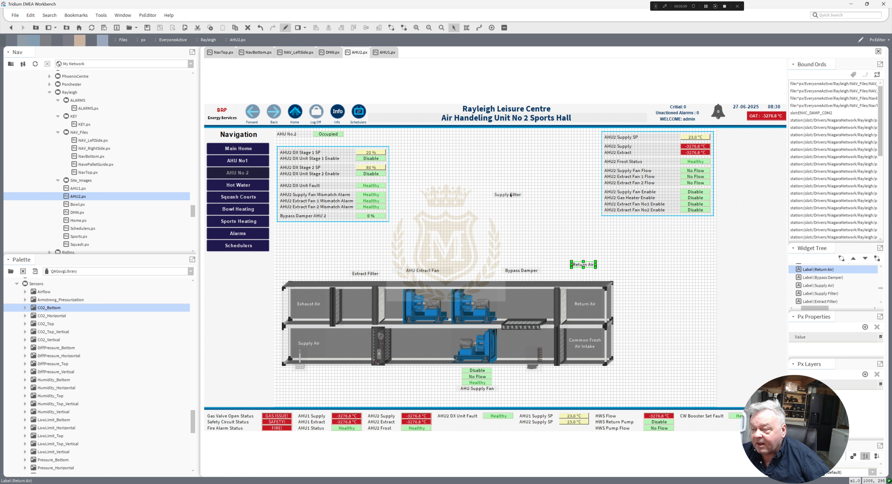
{"action": "left_click_drag", "start_coordinate": [510, 195], "coordinate": [594, 270]}
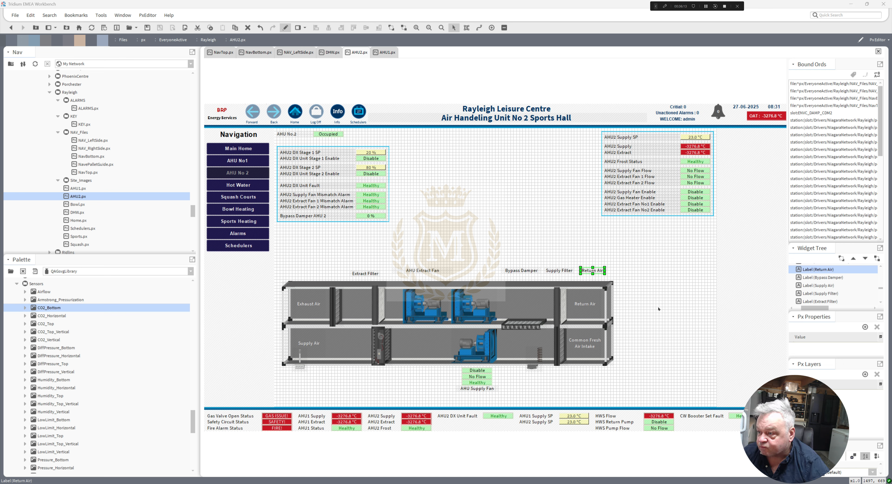
{"action": "left_click_drag", "start_coordinate": [366, 273], "coordinate": [377, 271]}
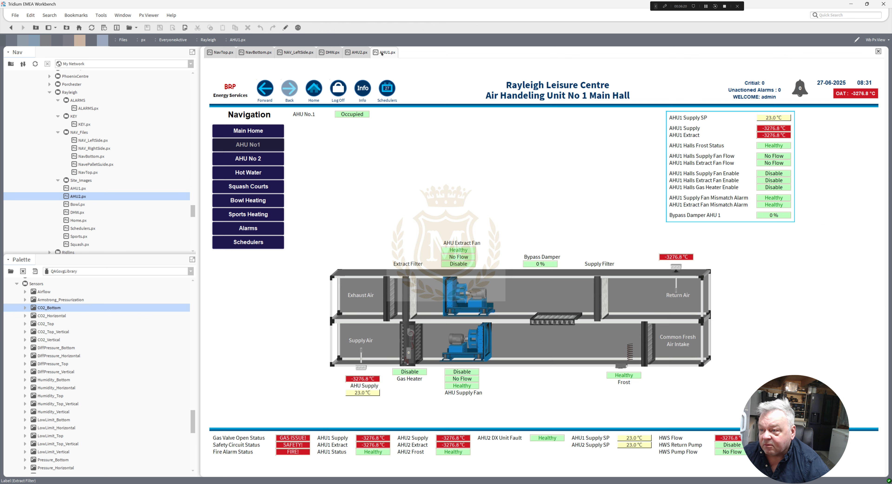
Change the AHU Extract Fan label's text to "AHU Extract Fan No 1", with a line break after "Extract"
{"action": "left_click", "coordinate": [381, 54]}
{"action": "left_click", "coordinate": [359, 52]}
{"action": "double_click", "coordinate": [461, 273]}
{"action": "left_click", "coordinate": [434, 266]}
{"action": "key", "text": "End"}
{"action": "type", "text": "N"}
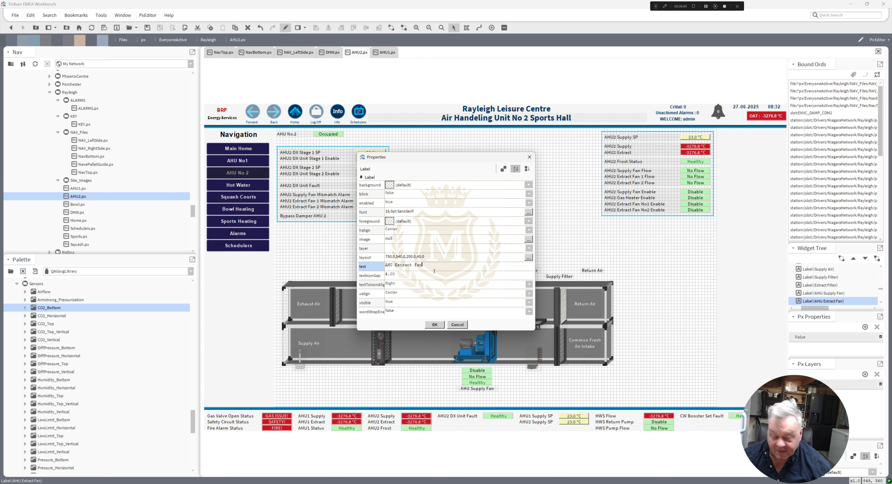
{"action": "type", "text": " No "}
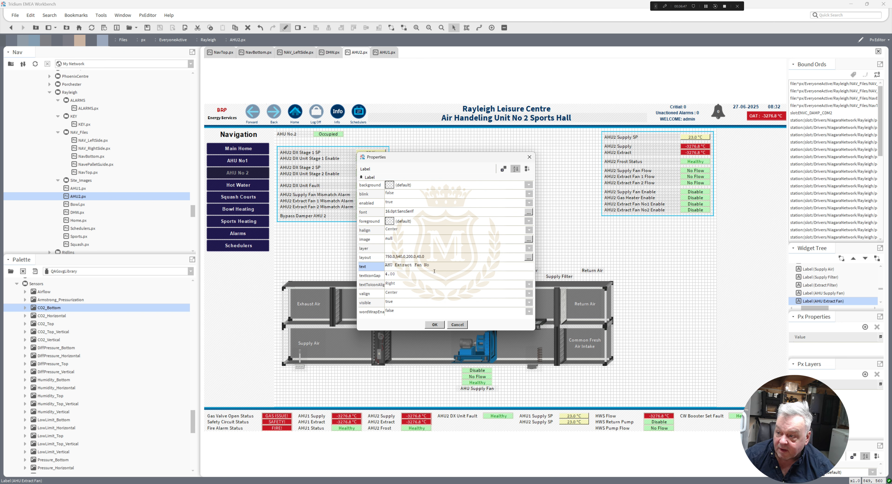
{"action": "type", "text": "1"}
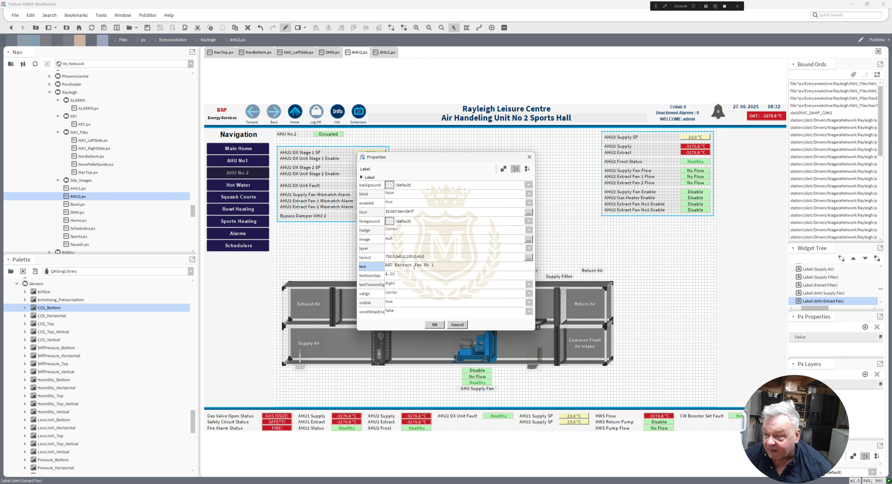
{"action": "left_click", "coordinate": [415, 266]}
{"action": "key", "text": "BackSpace"}
{"action": "key", "text": "Return"}
{"action": "left_click", "coordinate": [435, 325]}
Duplicate the AHU Extract Fan No 1 label, place the copy above the other extract fan and open the copy's properties
{"action": "left_click_drag", "start_coordinate": [431, 271], "coordinate": [450, 271]}
{"action": "key", "text": "ctrl+d"}
{"action": "left_click_drag", "start_coordinate": [472, 271], "coordinate": [423, 256]}
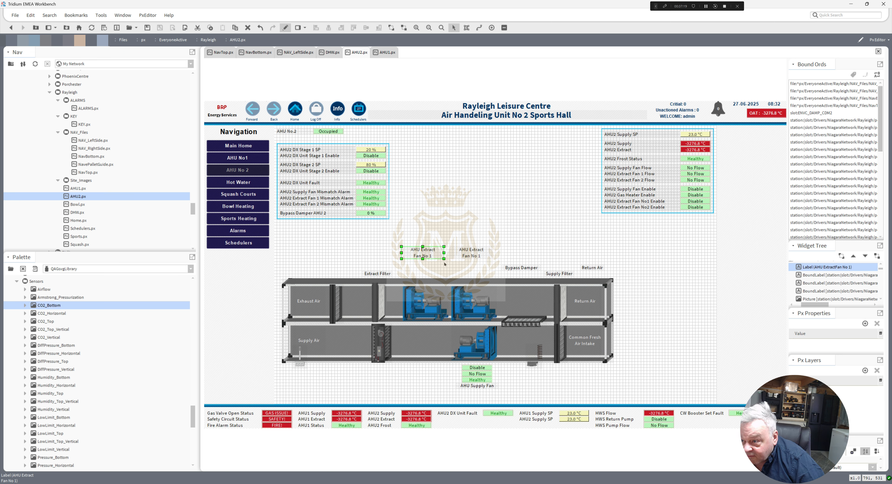
{"action": "double_click", "coordinate": [422, 255]}
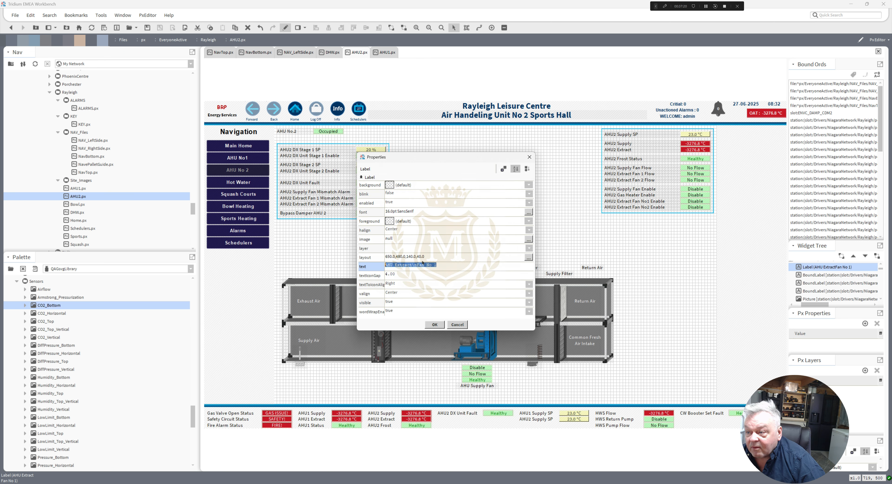
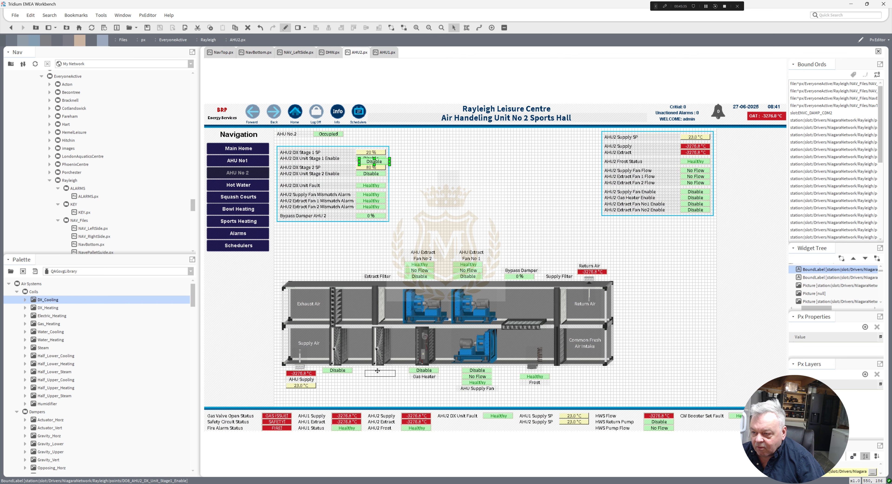
Place the duplicated DX Unit Stage 1 Enable value under the right DX coil, with a duplicate of the DX Stage 1 SP below it
{"action": "left_click", "coordinate": [377, 371]}
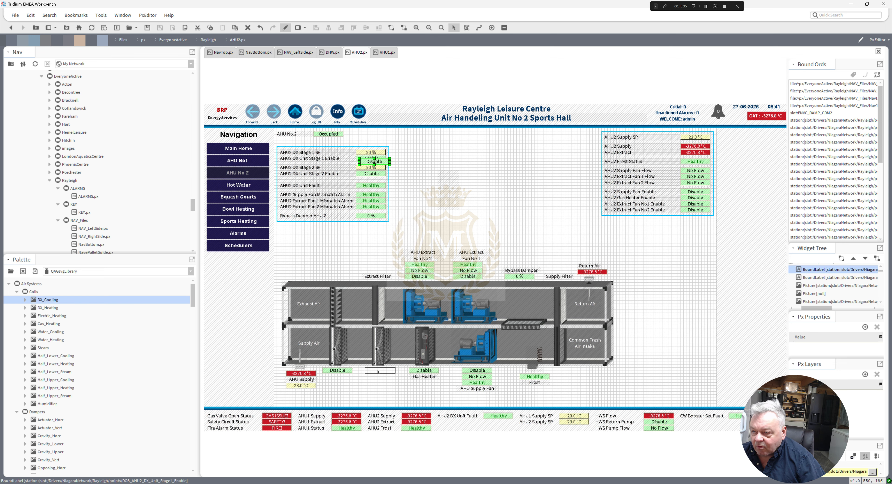
{"action": "left_click", "coordinate": [367, 155]}
{"action": "right_click", "coordinate": [368, 155]}
{"action": "key", "text": "Escape"}
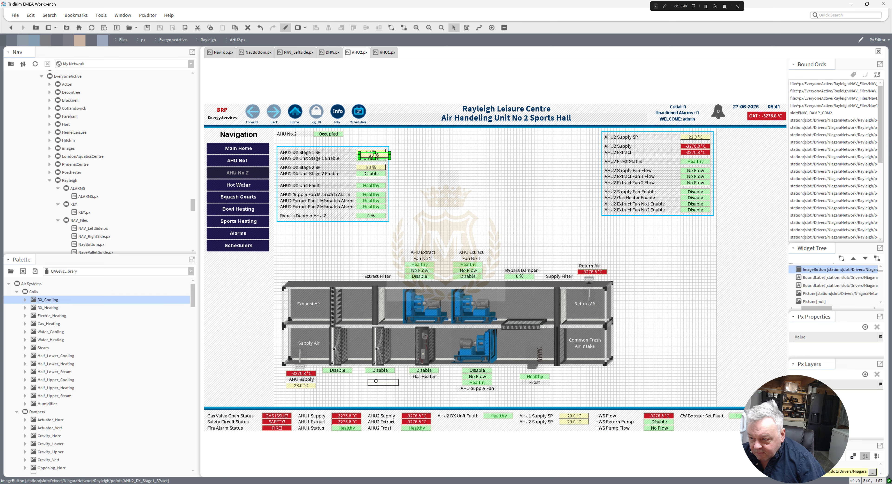
{"action": "left_click", "coordinate": [376, 381]}
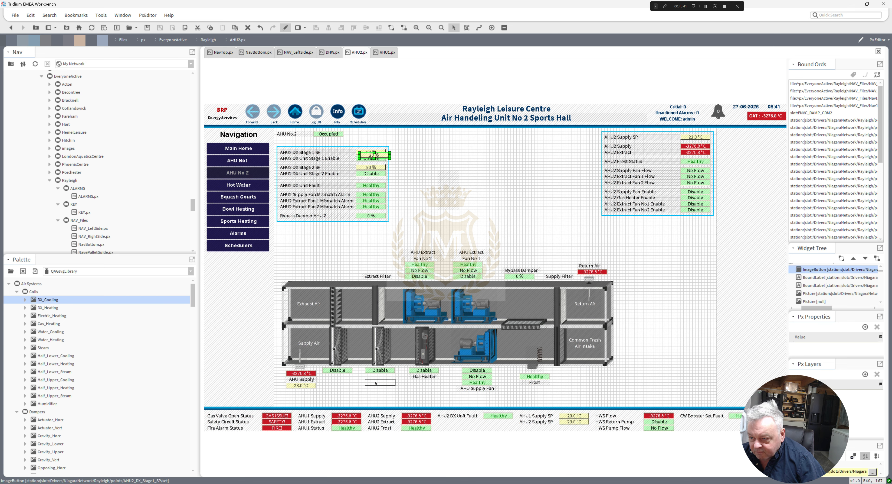
Duplicate the AHU2 DX Stage 2 SP value and place the copy below the left DX coil's Disable value
{"action": "right_click", "coordinate": [367, 169]}
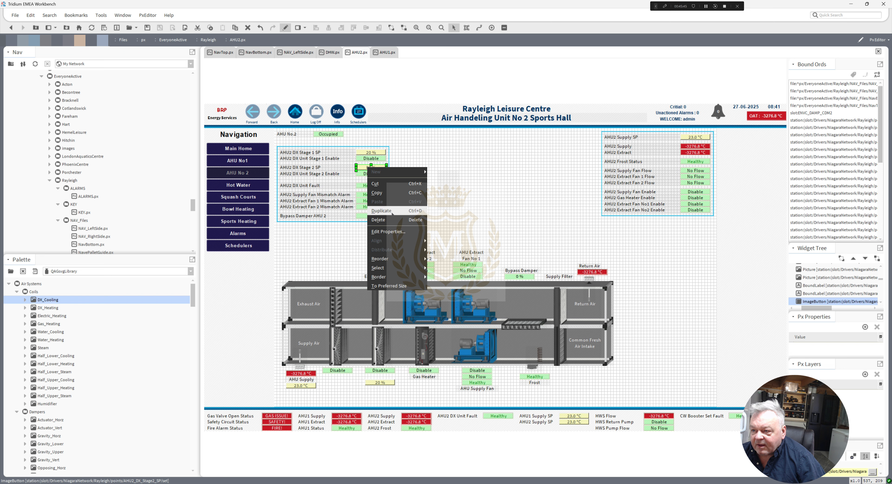
{"action": "left_click", "coordinate": [378, 182]}
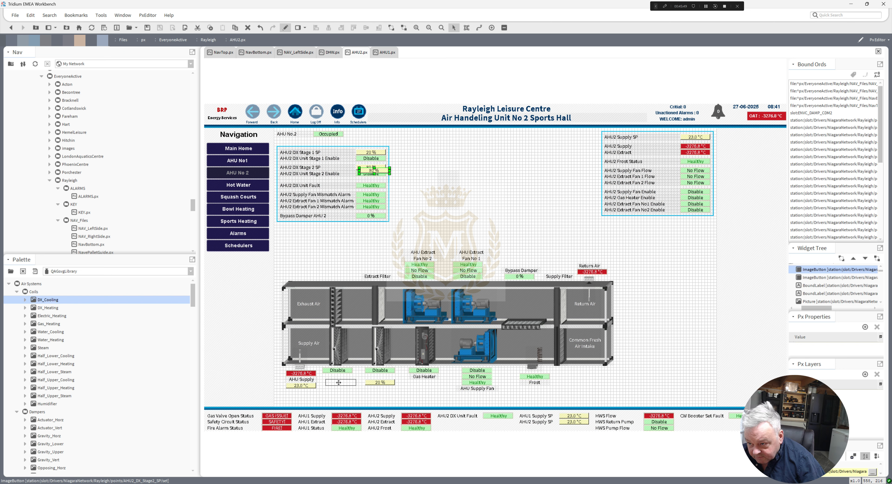
{"action": "left_click_drag", "start_coordinate": [339, 384], "coordinate": [338, 384]}
Lower the 20 % set point level with the 80 % one and nudge both DX coil Disable values down into line
{"action": "left_click_drag", "start_coordinate": [380, 383], "coordinate": [380, 385]}
{"action": "left_click_drag", "start_coordinate": [338, 371], "coordinate": [337, 373]}
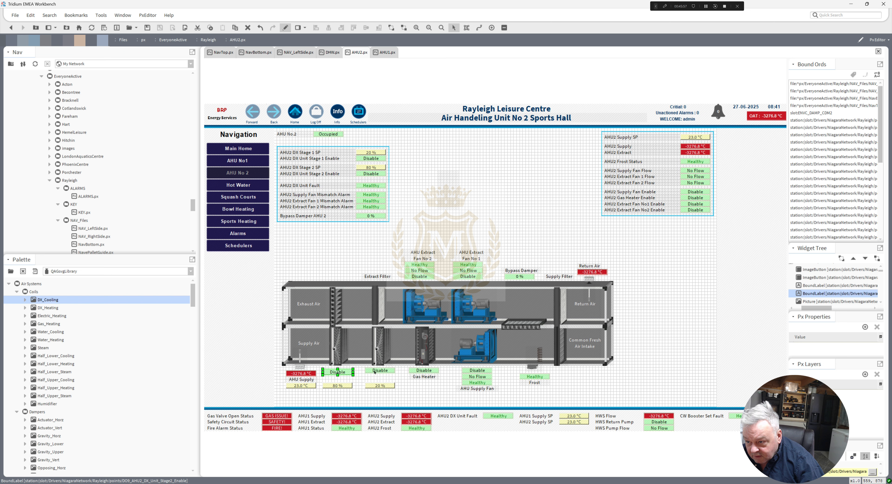
{"action": "key", "text": "Down"}
{"action": "left_click", "coordinate": [380, 370]}
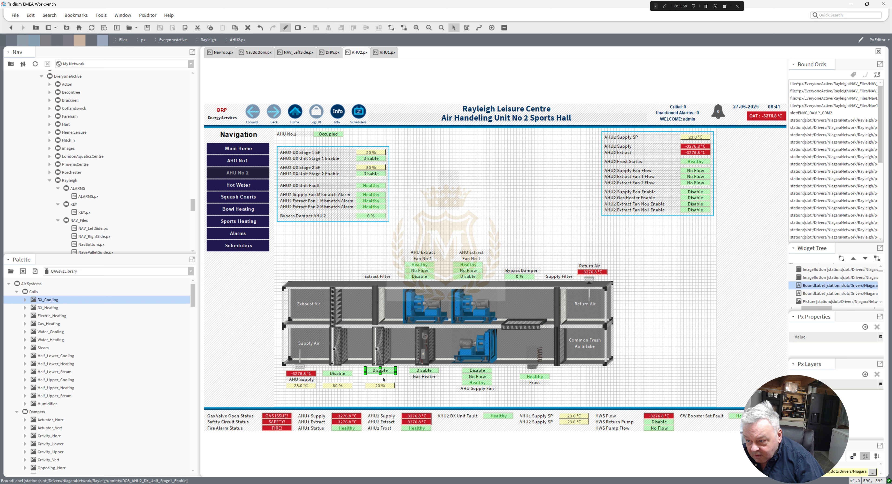
{"action": "key", "text": "Down"}
{"action": "key", "text": "Down"}
{"action": "key", "text": "Down"}
{"action": "key", "text": "Down"}
{"action": "key", "text": "Down"}
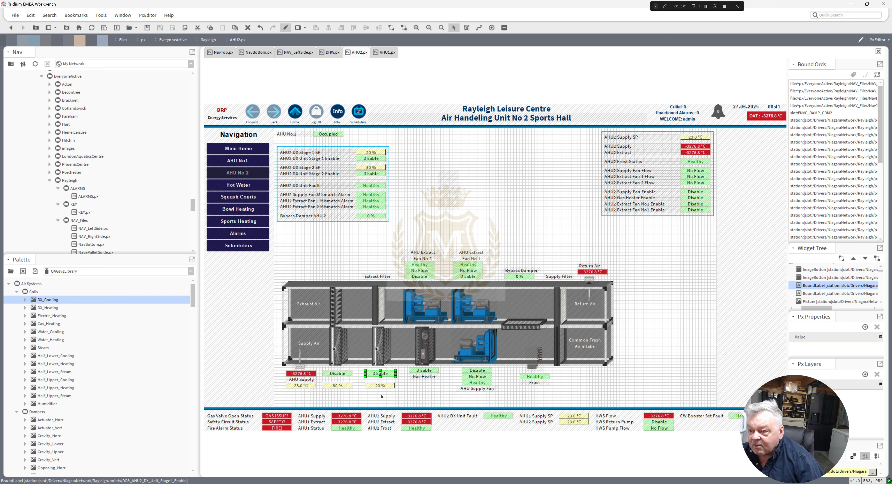
Copy the ord of the DX Unit Stage 2 Enable value into the left DX coil picture's value binding
{"action": "double_click", "coordinate": [338, 374]}
{"action": "double_click", "coordinate": [364, 344]}
{"action": "key", "text": "ctrl+c"}
{"action": "left_click", "coordinate": [457, 259]}
{"action": "left_click", "coordinate": [457, 401]}
{"action": "double_click", "coordinate": [340, 348]}
{"action": "double_click", "coordinate": [367, 276]}
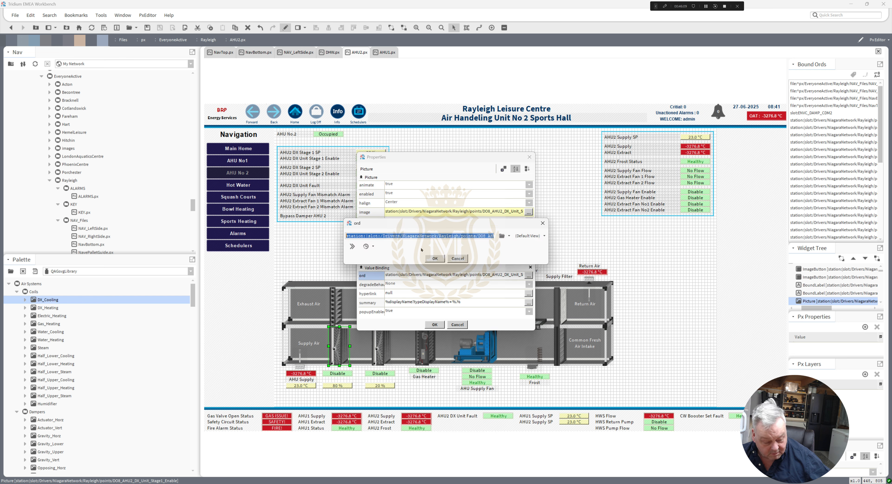
{"action": "key", "text": "ctrl+v"}
{"action": "left_click", "coordinate": [435, 259]}
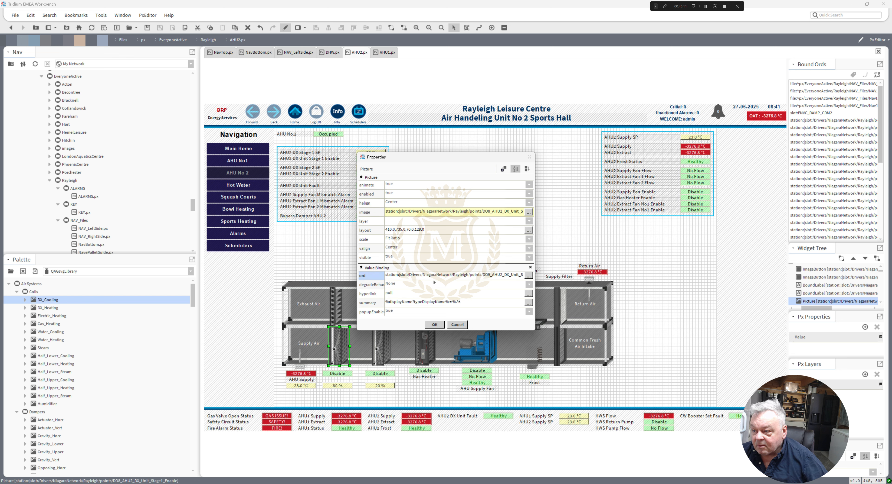
{"action": "left_click", "coordinate": [434, 325]}
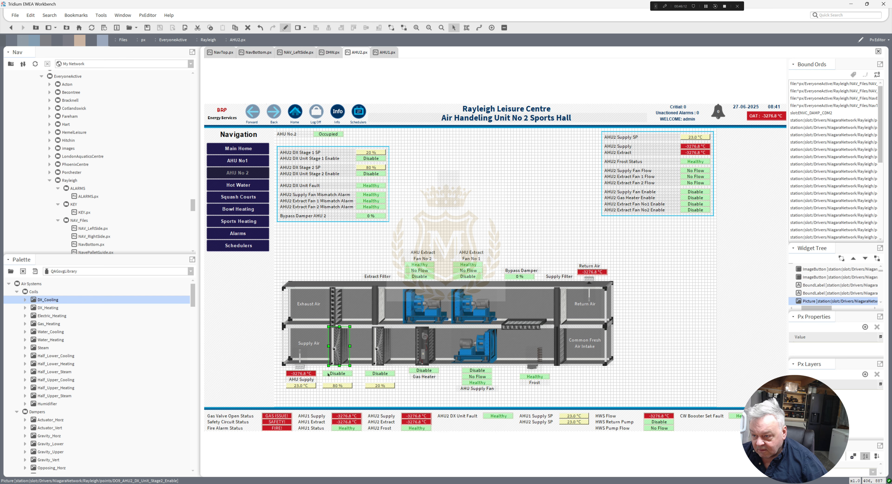
Duplicate the AHU Supply label, place the copy between the left DX coil's Disable and 80 % values, and set its text to DX Stage 2
{"action": "left_click", "coordinate": [305, 382]}
{"action": "right_click", "coordinate": [306, 381]}
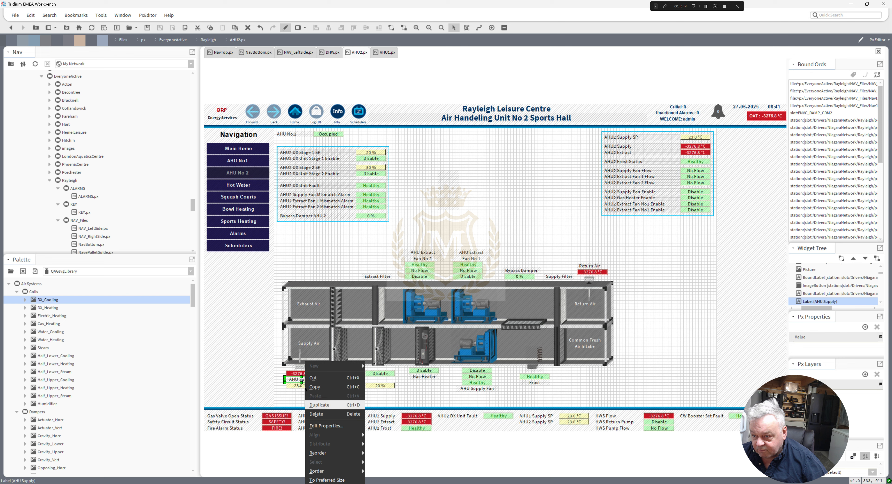
{"action": "left_click", "coordinate": [322, 405]}
{"action": "left_click_drag", "start_coordinate": [300, 385], "coordinate": [335, 382]}
{"action": "double_click", "coordinate": [335, 382]}
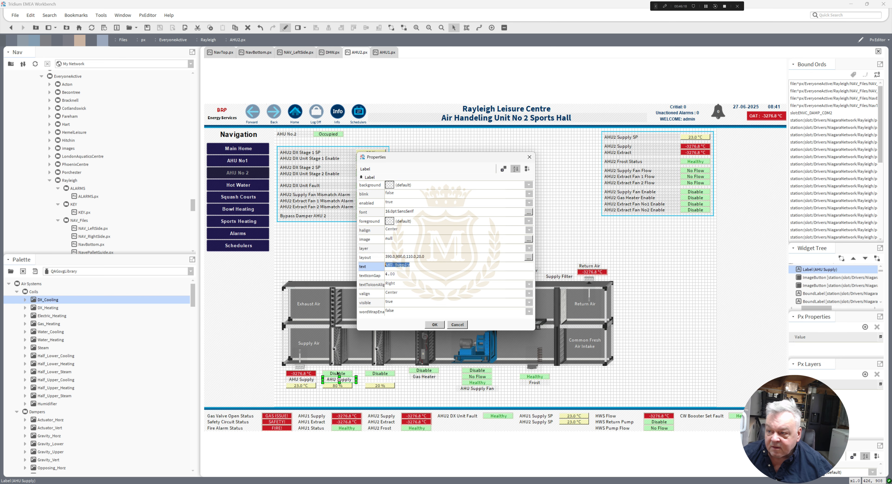
{"action": "type", "text": "DX "}
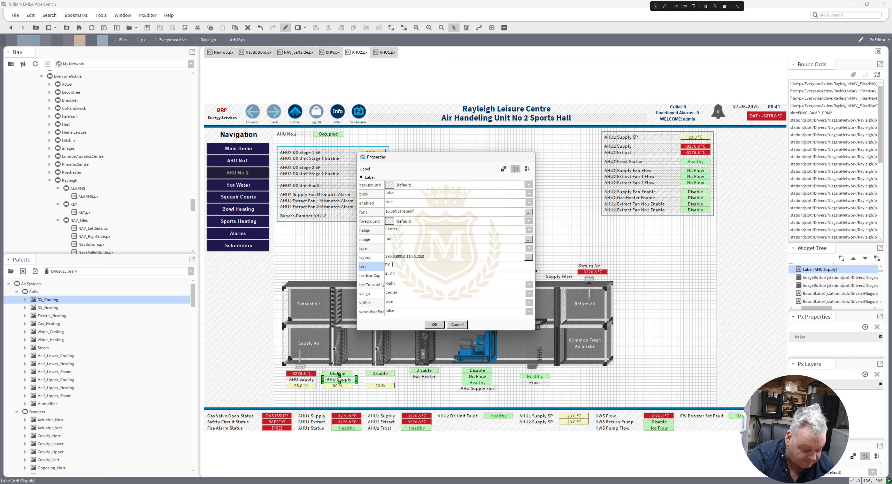
{"action": "type", "text": "Stage 2"}
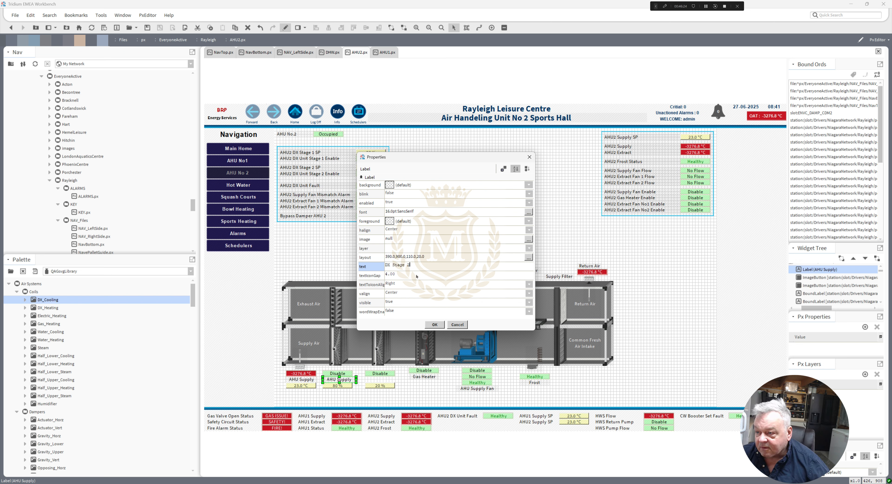
{"action": "key", "text": "ctrl+a"}
{"action": "left_click", "coordinate": [438, 325]}
Duplicate the DX Stage 2 label, place the copy between the right DX coil's Disable and 20 % values, and change its text to DX Stage 1
{"action": "right_click", "coordinate": [338, 381]}
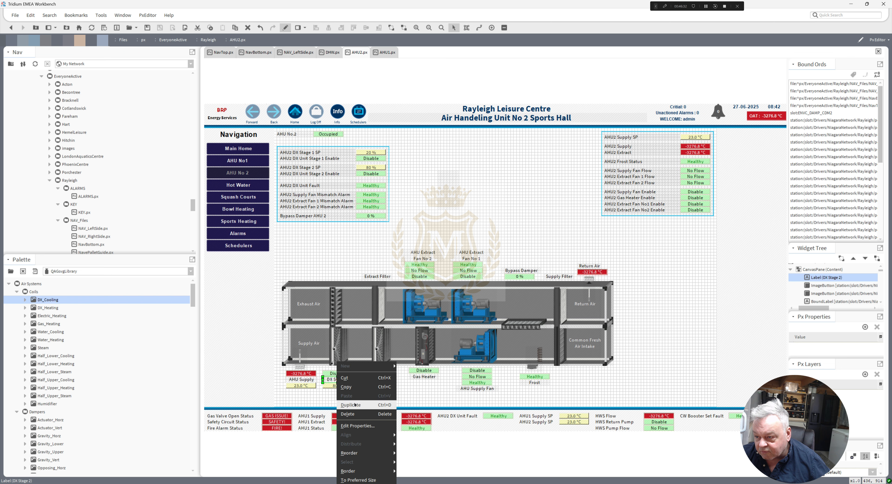
{"action": "left_click", "coordinate": [343, 392]}
{"action": "left_click_drag", "start_coordinate": [374, 382], "coordinate": [376, 379]}
{"action": "double_click", "coordinate": [376, 379]}
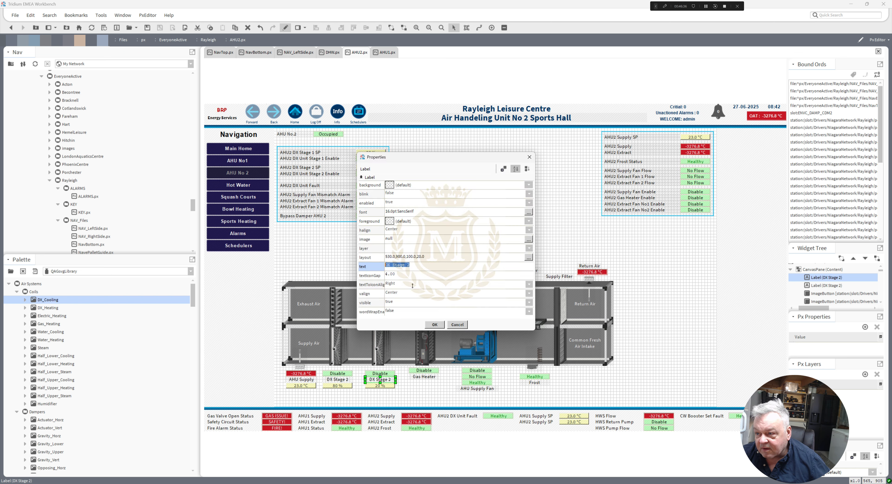
{"action": "double_click", "coordinate": [408, 266]}
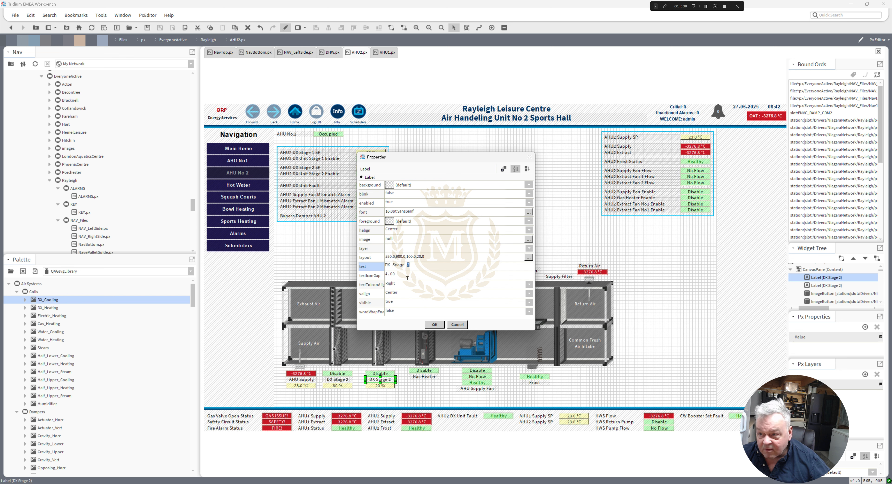
{"action": "type", "text": "1"}
{"action": "left_click", "coordinate": [435, 324]}
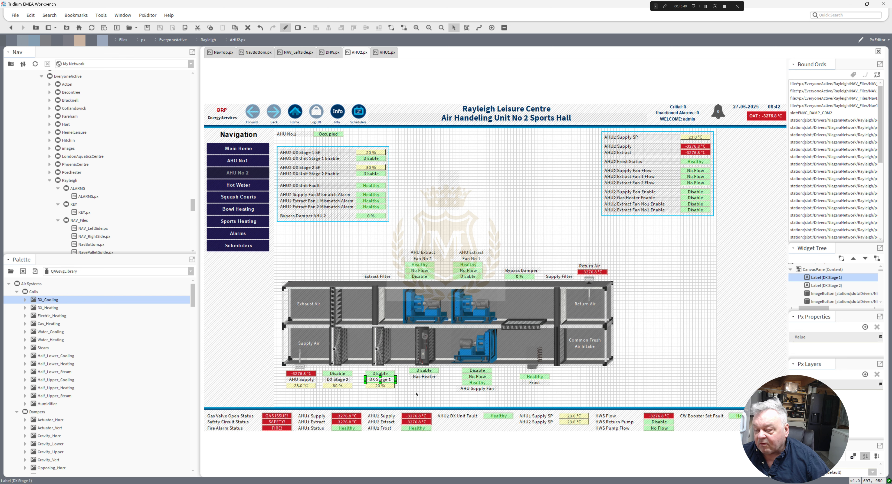
{"action": "left_click", "coordinate": [415, 393]}
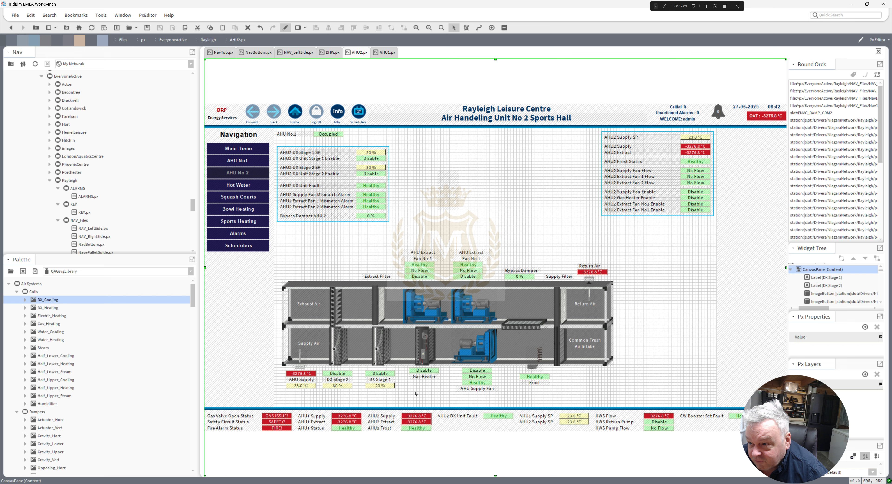
Duplicate the AHU2 DX Unit Fault value and place the copy below the 20 % set point under the right DX coil
{"action": "left_click", "coordinate": [443, 191]}
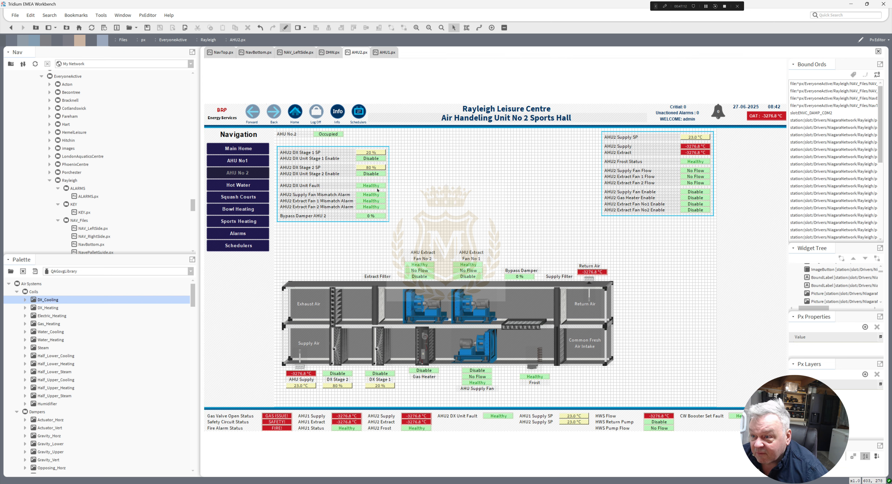
{"action": "right_click", "coordinate": [367, 184]}
{"action": "left_click", "coordinate": [381, 228]}
{"action": "left_click_drag", "start_coordinate": [374, 189], "coordinate": [380, 398]}
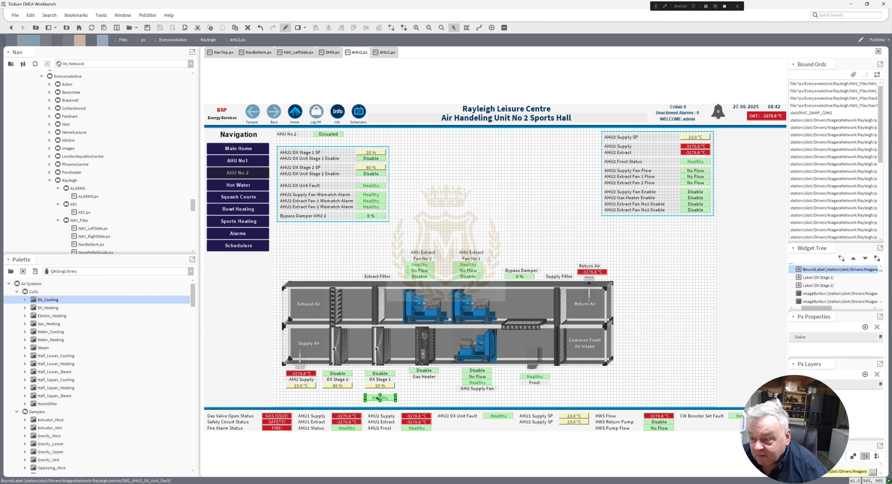
Duplicate the right DX coil picture, place the copy in the empty area above the air handling unit, and check its image mapping
{"action": "right_click", "coordinate": [379, 350]}
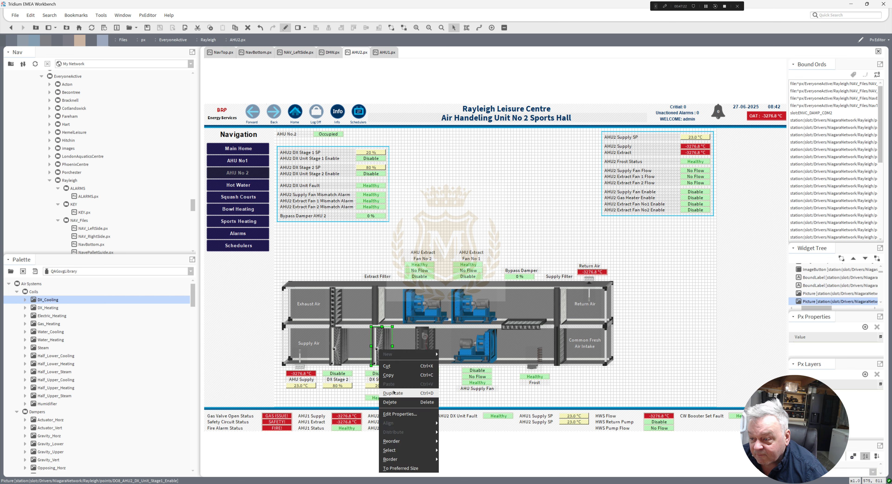
{"action": "left_click", "coordinate": [394, 394]}
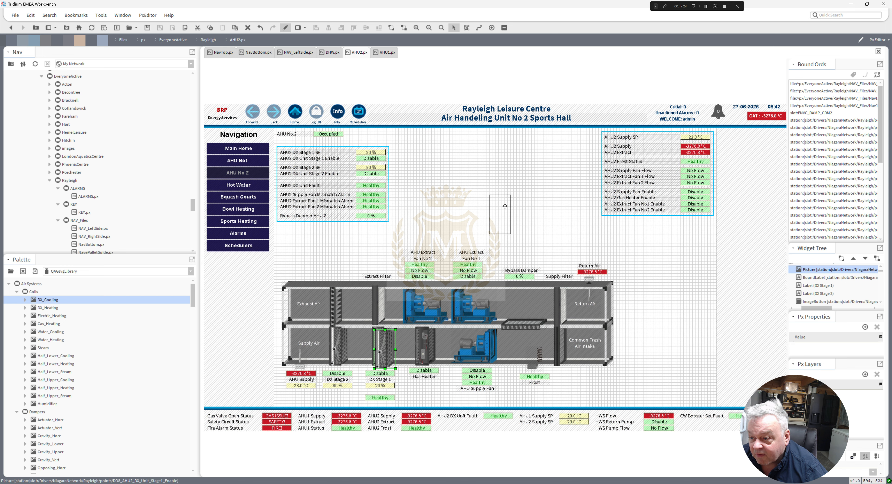
{"action": "left_click", "coordinate": [510, 176]}
{"action": "double_click", "coordinate": [506, 190]}
{"action": "left_click", "coordinate": [528, 211]}
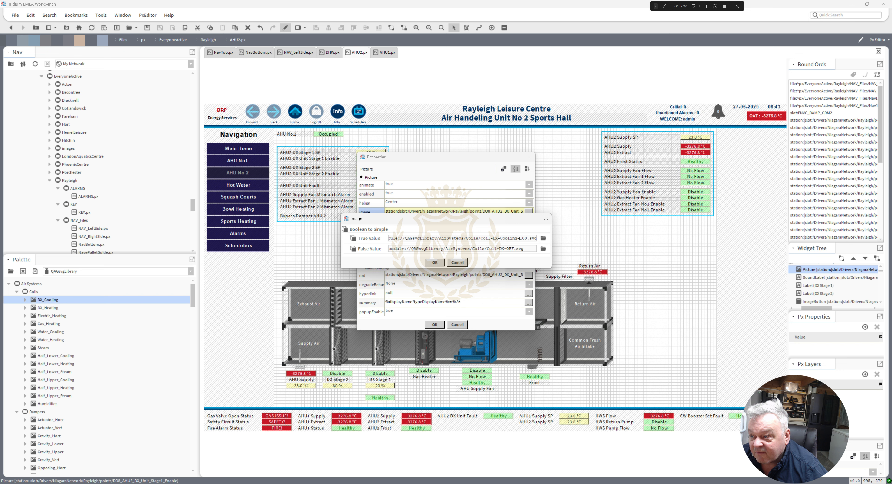
{"action": "left_click", "coordinate": [435, 262]}
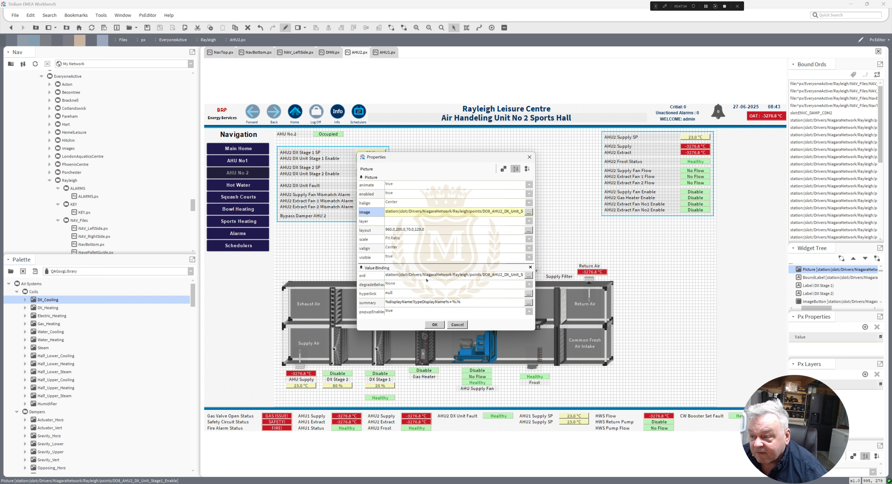
{"action": "left_click", "coordinate": [434, 325]}
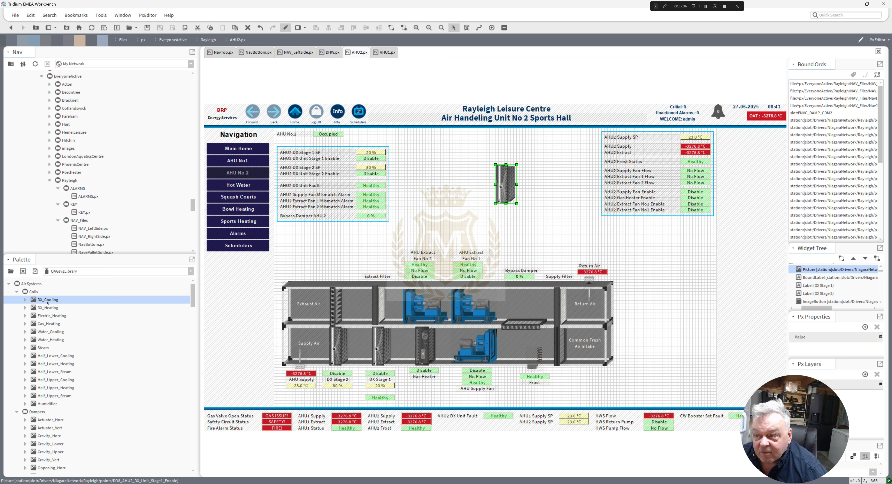
Add a DX_Cooling picture beside the duplicated coil and set the duplicate's True Value image to module://QAGsvgLibrary/AirSystems/Coils/Coil-DX-Cooling-50.svg
{"action": "left_click_drag", "start_coordinate": [48, 299], "coordinate": [429, 176]}
{"action": "double_click", "coordinate": [505, 183]}
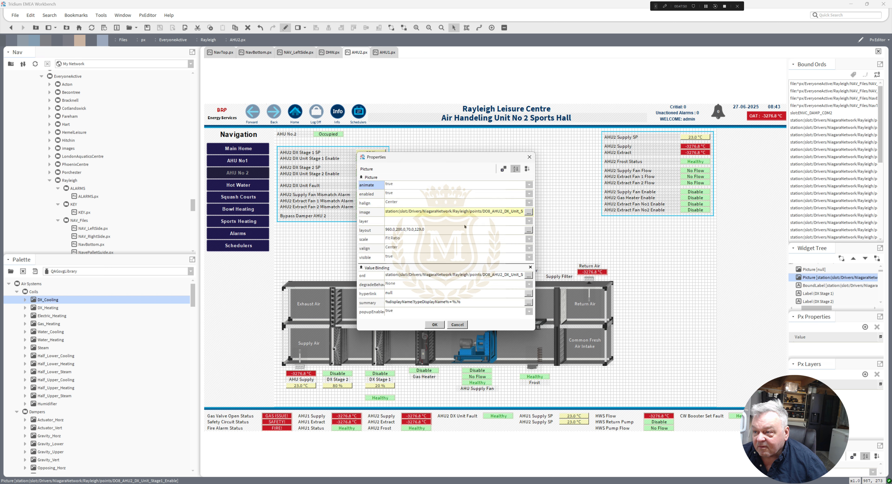
{"action": "left_click", "coordinate": [461, 212]}
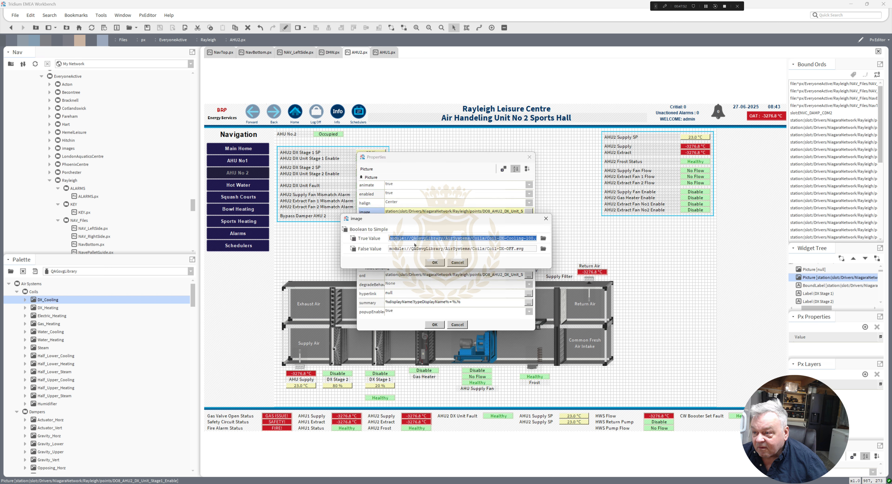
{"action": "left_click_drag", "start_coordinate": [389, 239], "coordinate": [566, 249]}
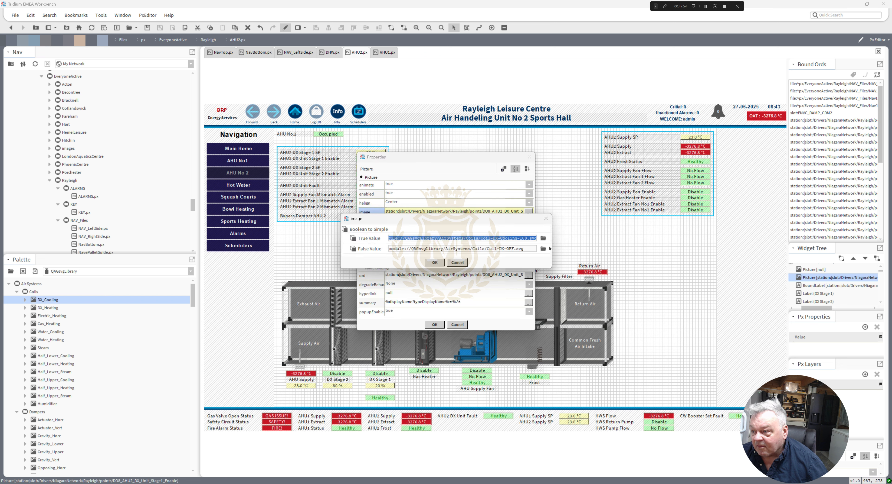
{"action": "type", "text": "module://QAGsvgLibrary/AirSystems/Coils/Coil-DX-Cooling-50.svg"}
{"action": "left_click", "coordinate": [435, 263]}
{"action": "key", "text": "Return"}
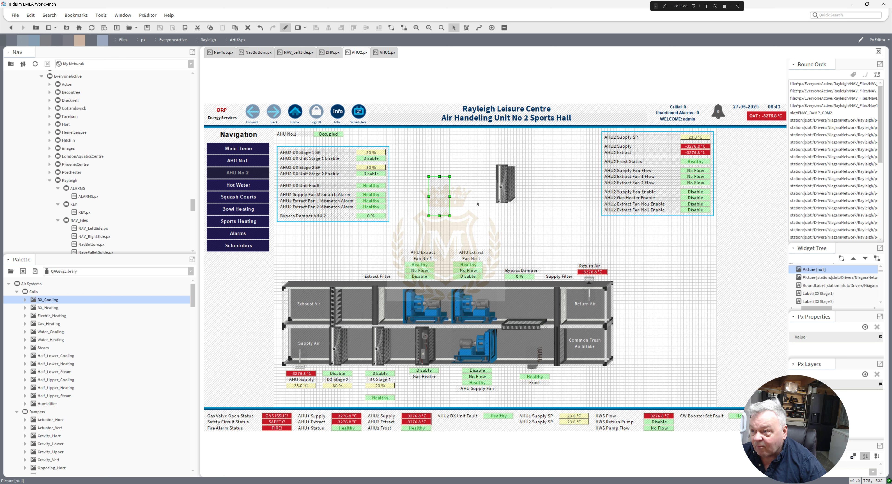
Move the left DX coil picture out of the unit next to the duplicated coil and delete the right DX coil picture
{"action": "double_click", "coordinate": [337, 361]}
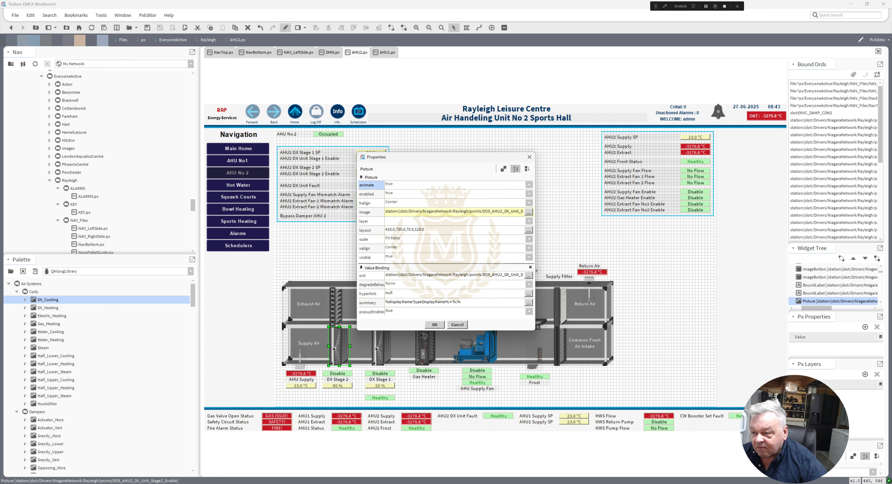
{"action": "left_click", "coordinate": [447, 212]}
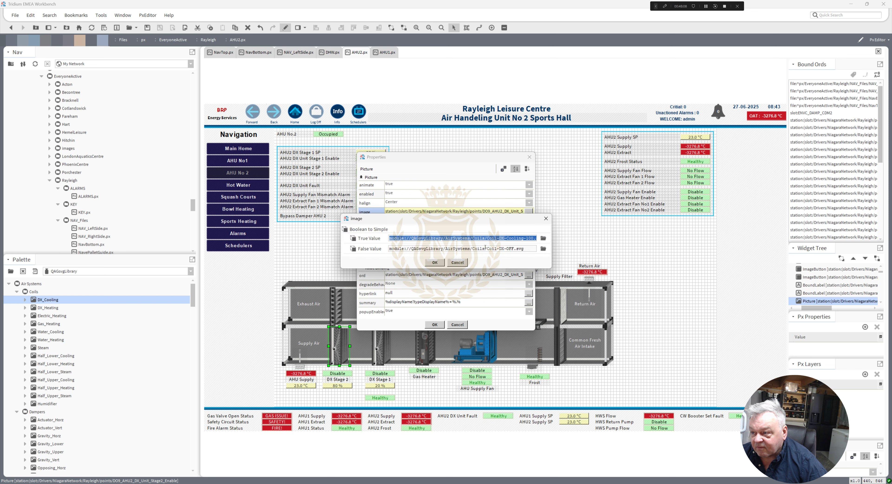
{"action": "left_click", "coordinate": [435, 263]}
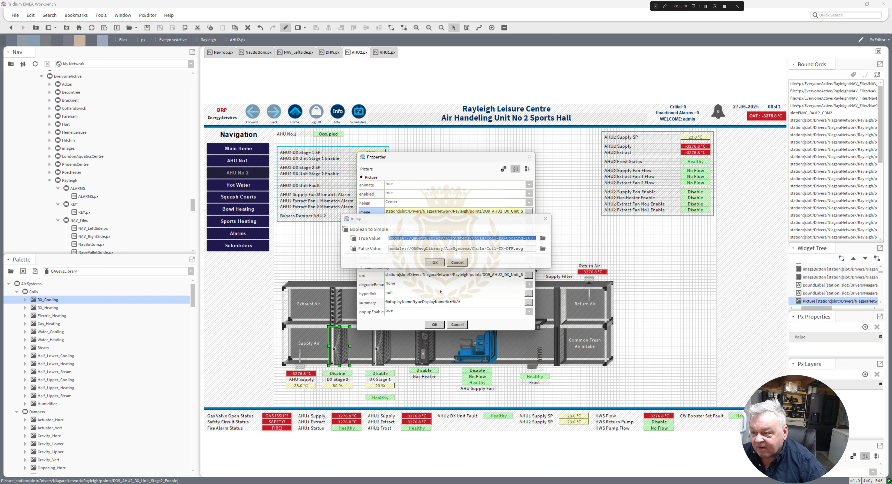
{"action": "left_click", "coordinate": [435, 325]}
{"action": "left_click_drag", "start_coordinate": [340, 355], "coordinate": [478, 190]}
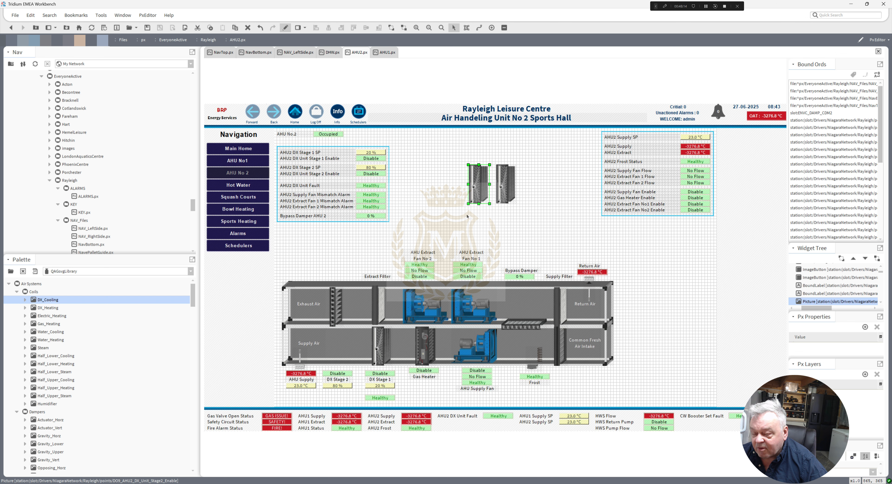
{"action": "left_click", "coordinate": [379, 353]}
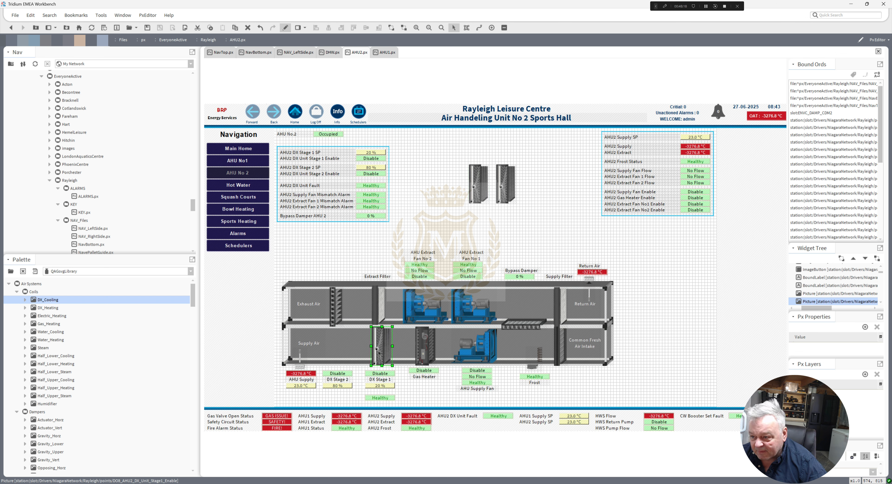
{"action": "key", "text": "Delete"}
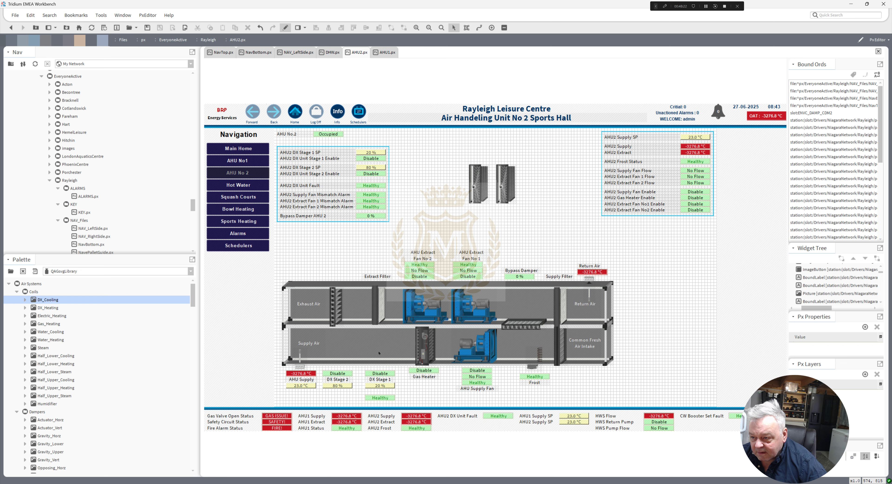
Prefix the text format of the right Disable value, bound to DX Unit Stage 1, with "Stage 1" before the output value
{"action": "double_click", "coordinate": [377, 375]}
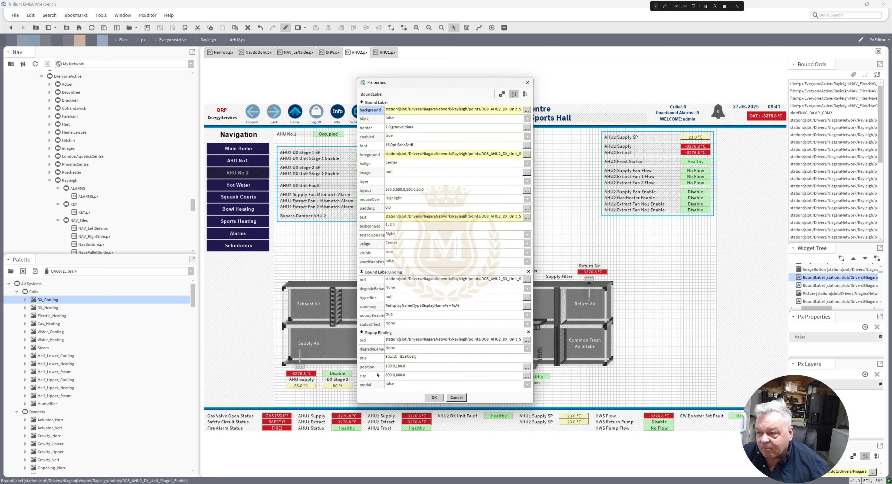
{"action": "left_click", "coordinate": [403, 218]}
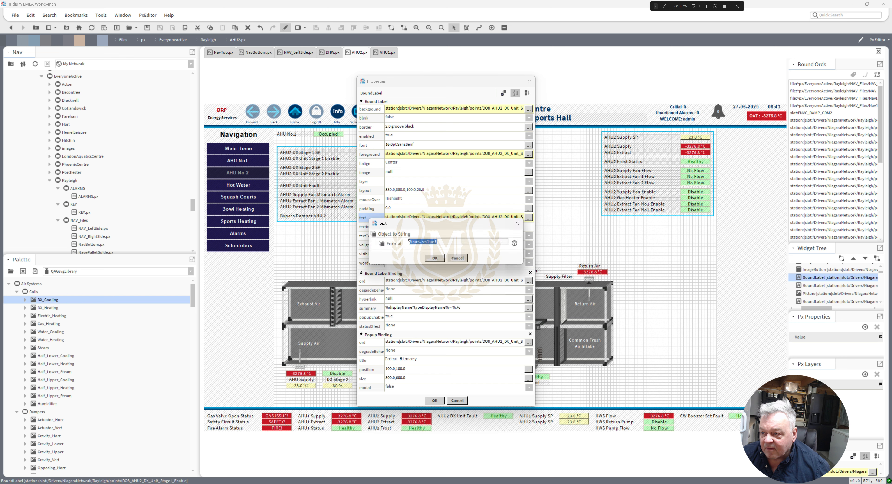
{"action": "left_click", "coordinate": [409, 242]}
{"action": "type", "text": "Stag"}
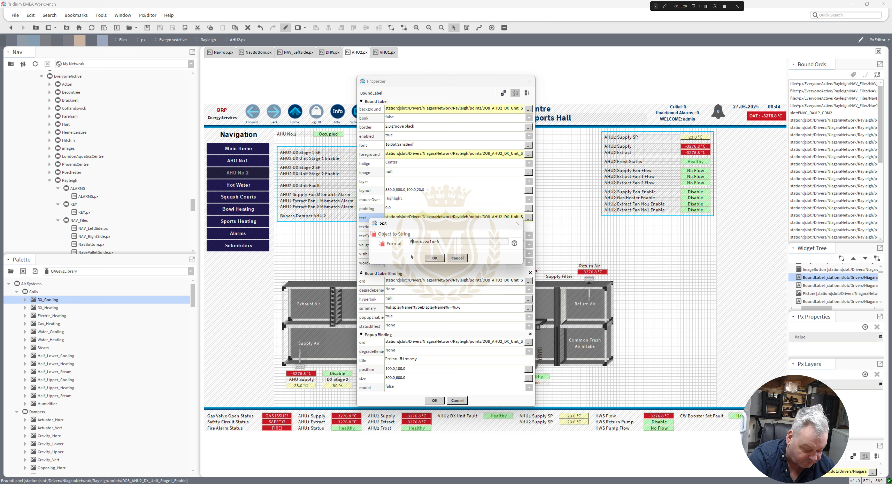
{"action": "type", "text": "e 1"}
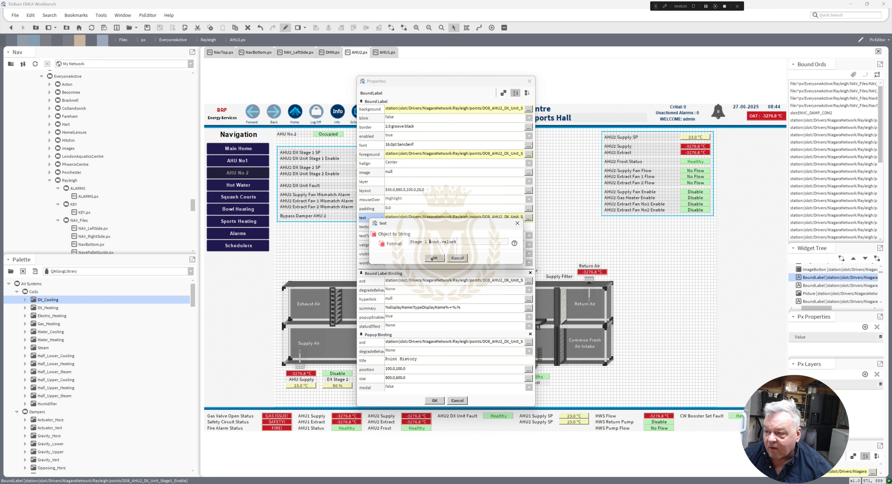
{"action": "left_click", "coordinate": [436, 259]}
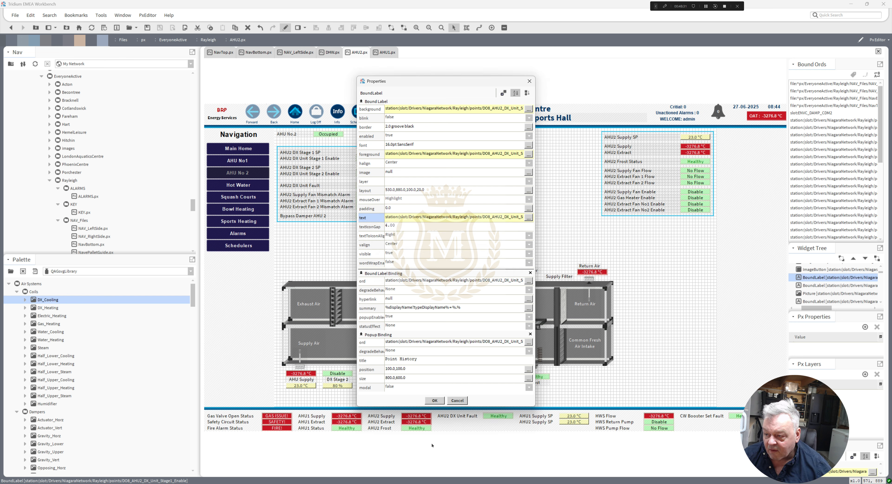
{"action": "left_click", "coordinate": [434, 400]}
Prefix the text format of the left Disable value, bound to DX Unit Stage 2, with "Stage 2" before the output value
{"action": "double_click", "coordinate": [335, 374]}
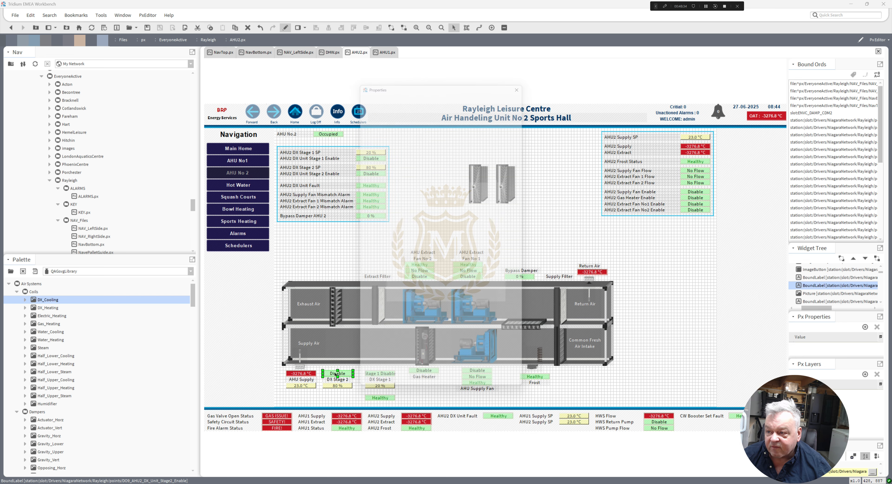
{"action": "left_click", "coordinate": [405, 215]}
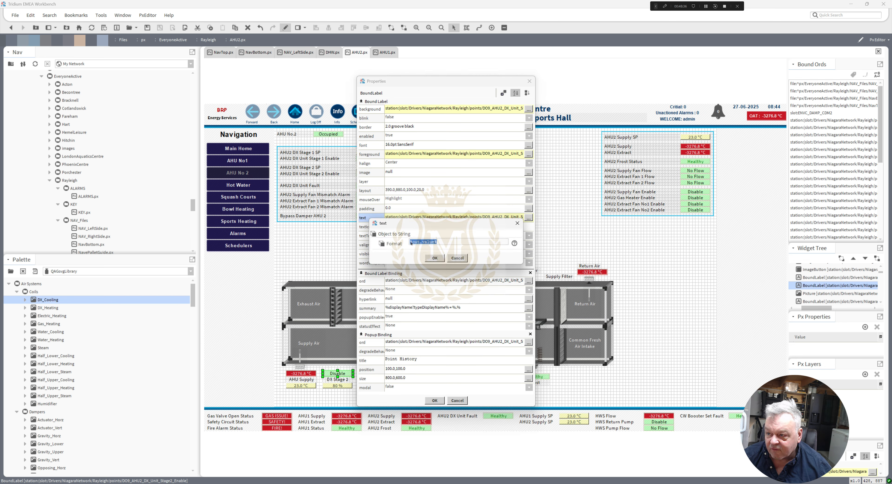
{"action": "type", "text": "Stage 2"}
{"action": "left_click", "coordinate": [435, 259]}
{"action": "left_click", "coordinate": [434, 401]}
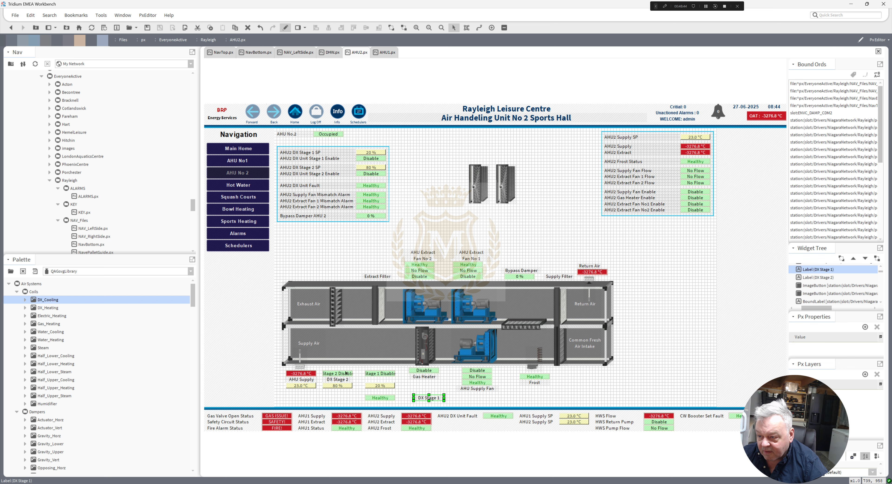
Move the DX Stage 1 and DX Stage 2 labels out of the value columns into the empty space below Gas Heater
{"action": "left_click_drag", "start_coordinate": [402, 393], "coordinate": [423, 399]}
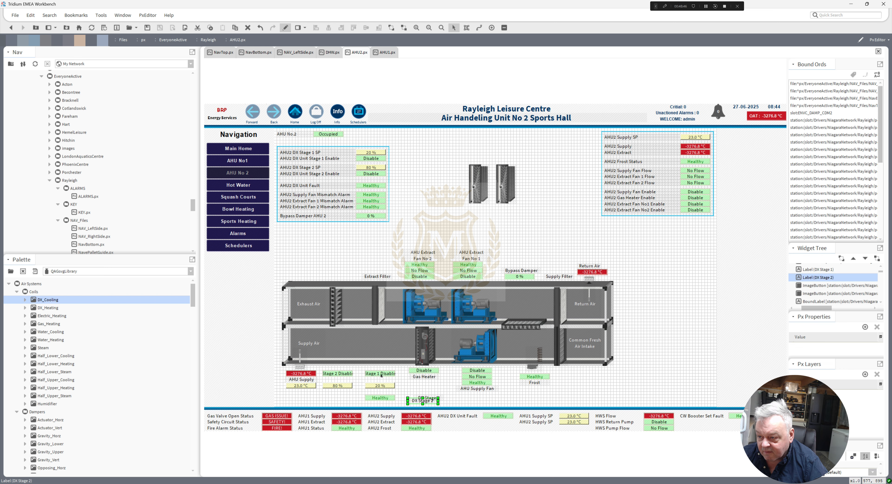
Stack the Stage 1 and Stage 2 statuses and their setpoints in one column above the Healthy value, and delete the DX Stage labels
{"action": "left_click", "coordinate": [341, 374]}
{"action": "left_click_drag", "start_coordinate": [388, 379], "coordinate": [469, 400]}
{"action": "left_click_drag", "start_coordinate": [380, 386], "coordinate": [380, 379]}
{"action": "left_click_drag", "start_coordinate": [464, 401], "coordinate": [370, 376]}
{"action": "left_click", "coordinate": [425, 399]}
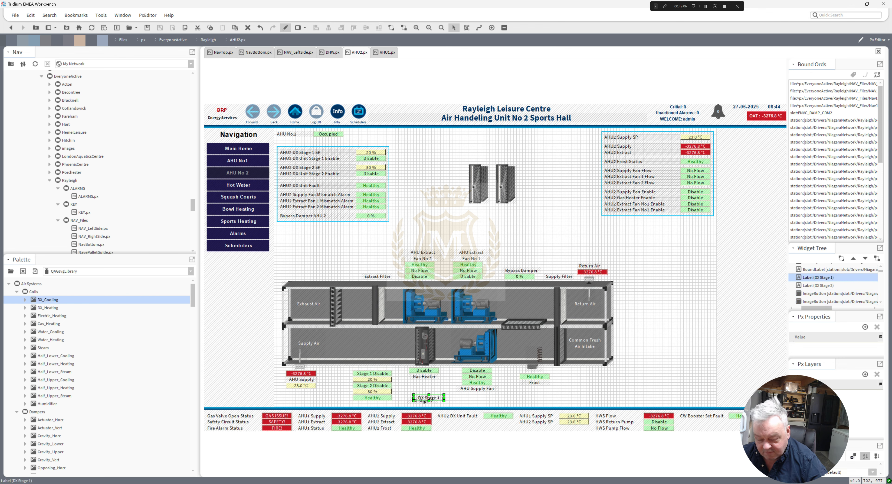
{"action": "key", "text": "Delete"}
Place the Stage 1 DX coil picture in the supply air duct between the supply air section and the gas heater
{"action": "left_click_drag", "start_coordinate": [501, 185], "coordinate": [380, 346]}
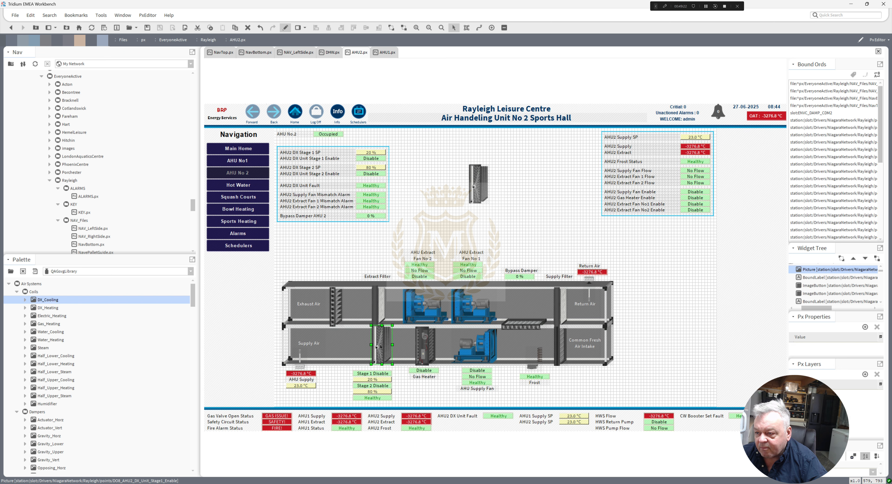
{"action": "key", "text": "Left"}
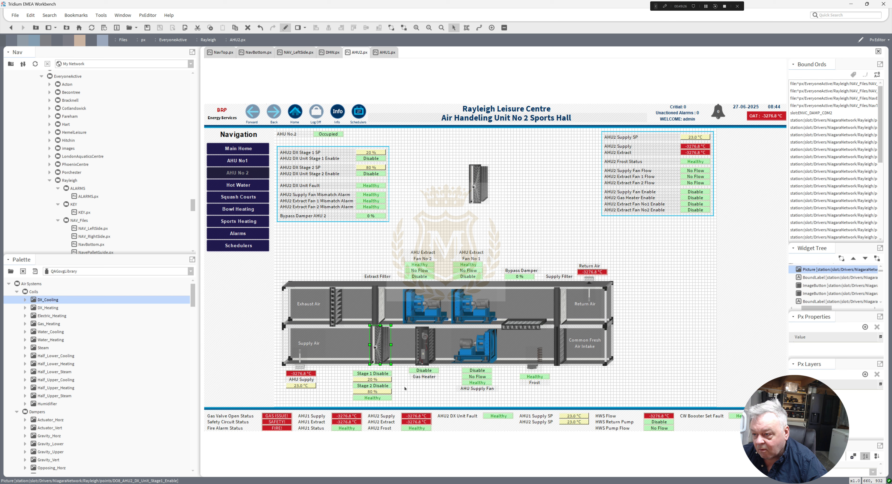
{"action": "left_click", "coordinate": [405, 386]}
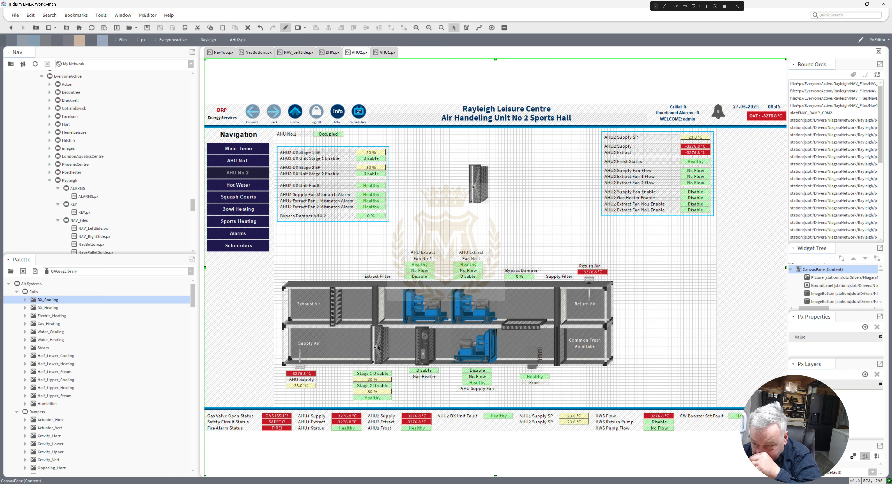
{"action": "left_click", "coordinate": [378, 346]}
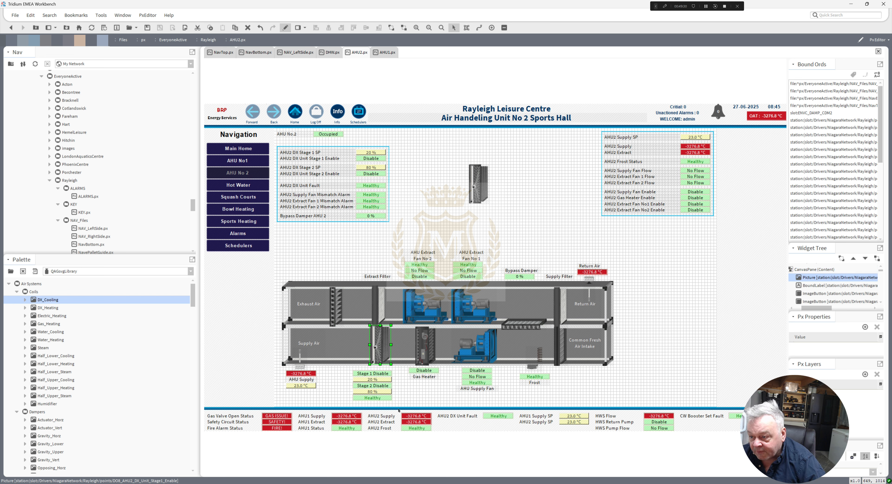
Shift the whole column of DX stage values sideways to centre it beneath the DX coil in the duct
{"action": "left_click_drag", "start_coordinate": [398, 406], "coordinate": [347, 368]}
{"action": "key", "text": "Right"}
{"action": "key", "text": "Right"}
{"action": "key", "text": "Right"}
{"action": "key", "text": "Right"}
{"action": "key", "text": "Right"}
{"action": "key", "text": "Right"}
{"action": "key", "text": "Right"}
{"action": "key", "text": "Right"}
{"action": "key", "text": "Right"}
{"action": "key", "text": "Right"}
{"action": "key", "text": "Right"}
{"action": "key", "text": "Right"}
{"action": "key", "text": "Right"}
{"action": "key", "text": "Right"}
{"action": "key", "text": "Right"}
{"action": "key", "text": "Right"}
{"action": "key", "text": "Right"}
{"action": "key", "text": "Right"}
{"action": "key", "text": "Right"}
{"action": "key", "text": "Right"}
Reorder the Stage 2 DX coil picture to the top and place it exactly over the Stage 1 coil in the duct
{"action": "left_click_drag", "start_coordinate": [474, 188], "coordinate": [416, 219]}
{"action": "right_click", "coordinate": [416, 218]}
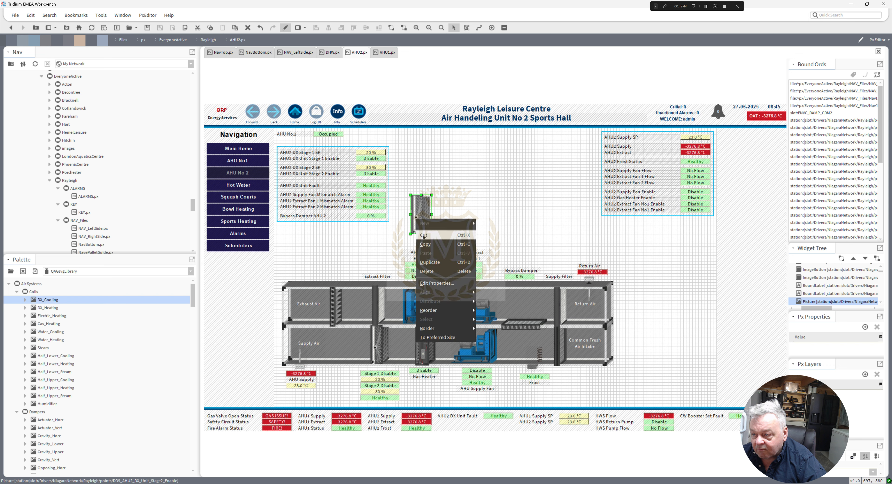
{"action": "mouse_move", "coordinate": [436, 311]}
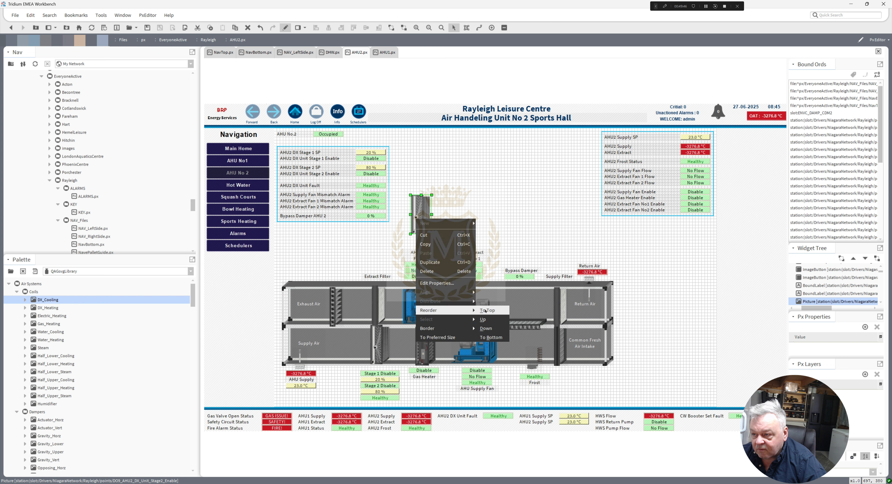
{"action": "left_click", "coordinate": [488, 310]}
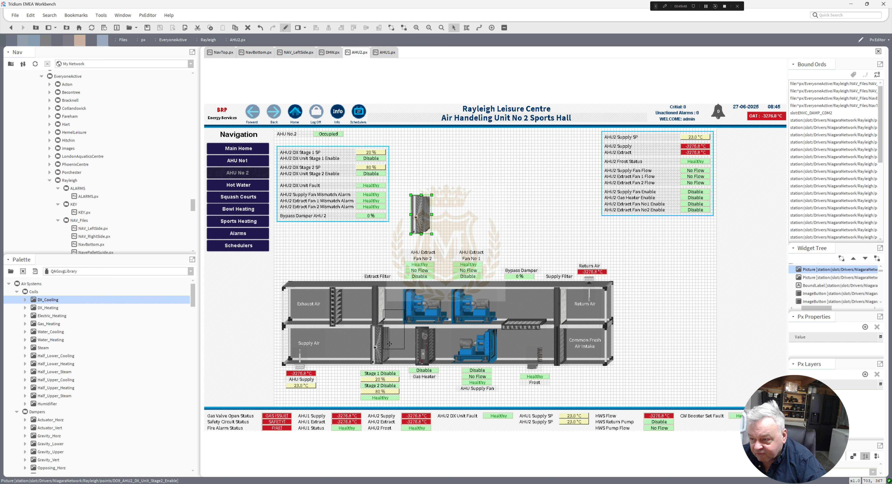
{"action": "left_click", "coordinate": [380, 346]}
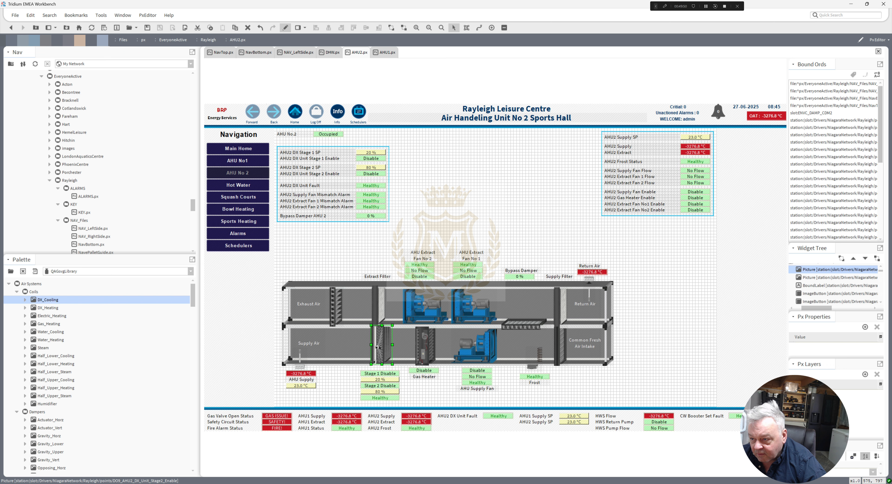
{"action": "key", "text": "Left"}
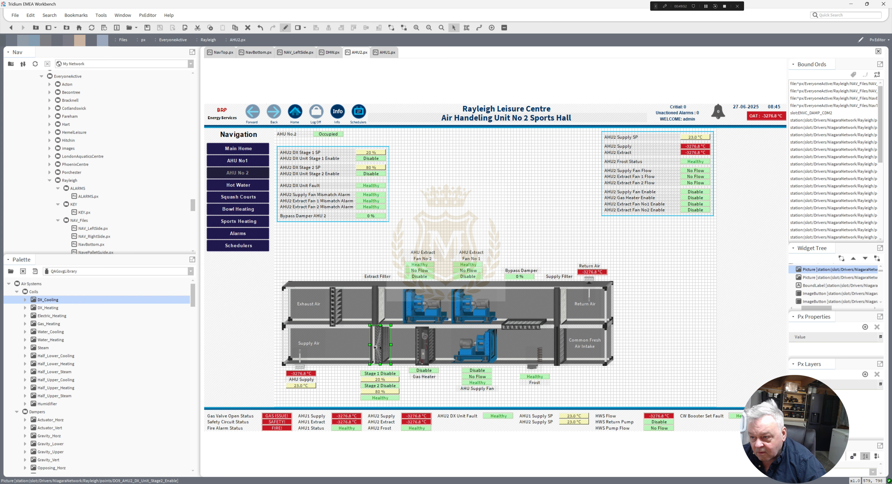
Animate the Stage 2 coil picture's visible property from its Stage 2 Enable binding, with true value true and false value false
{"action": "double_click", "coordinate": [380, 348]}
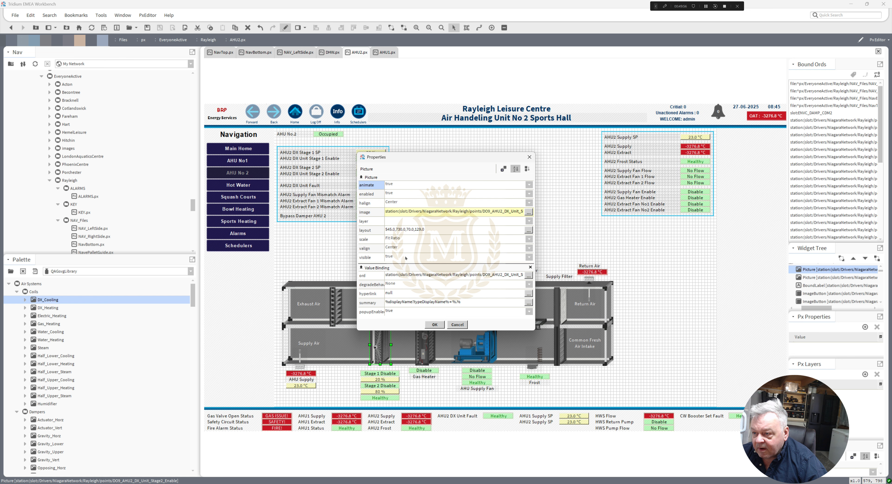
{"action": "right_click", "coordinate": [407, 259]}
{"action": "left_click", "coordinate": [417, 261]}
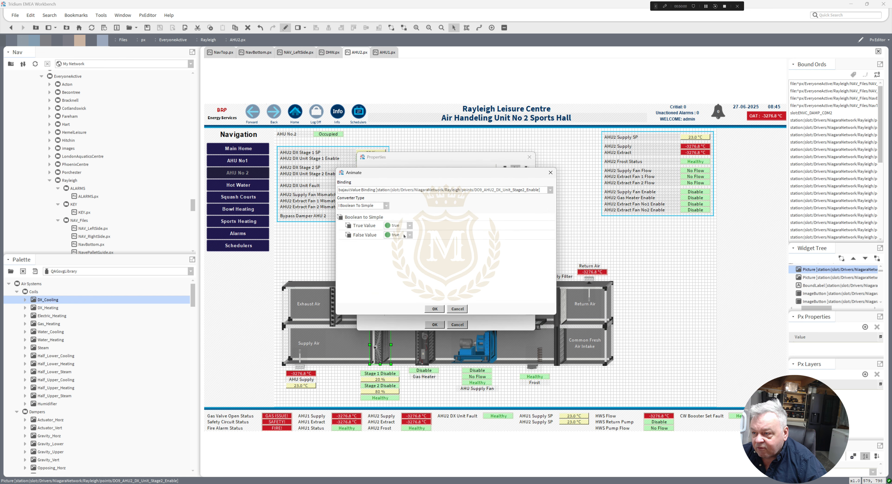
{"action": "left_click", "coordinate": [409, 235]}
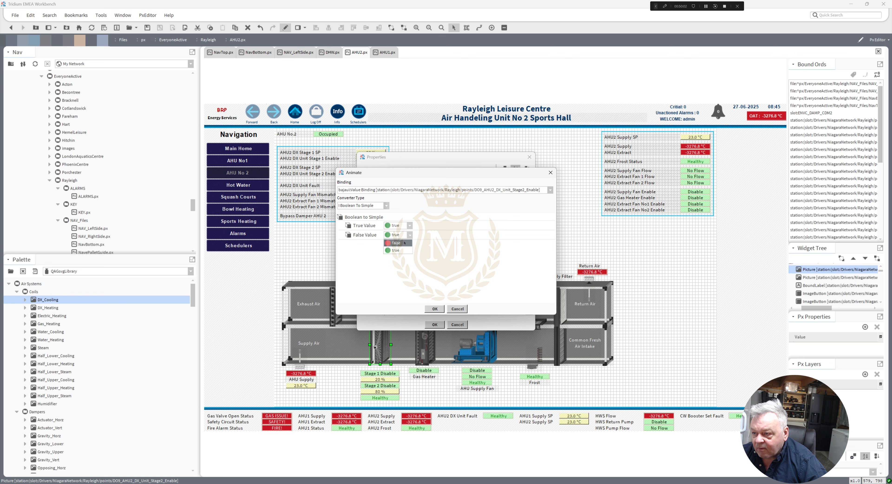
{"action": "left_click", "coordinate": [396, 250]}
{"action": "left_click", "coordinate": [435, 310]}
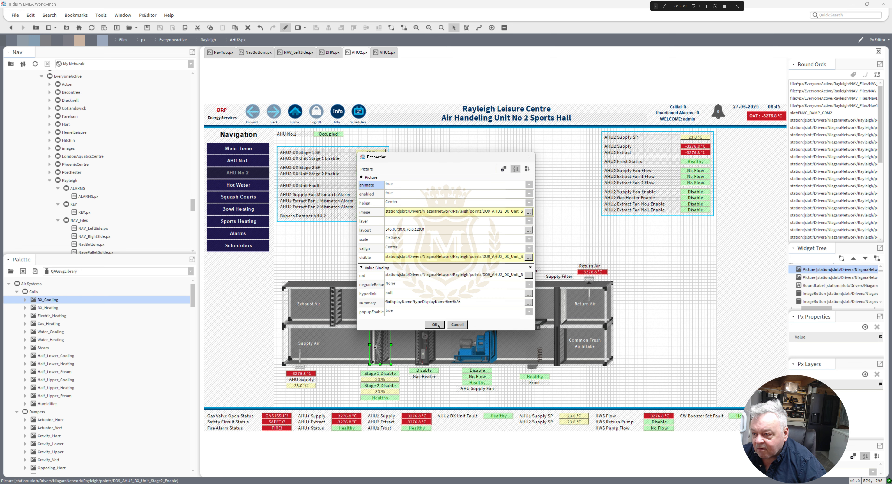
{"action": "left_click", "coordinate": [437, 325]}
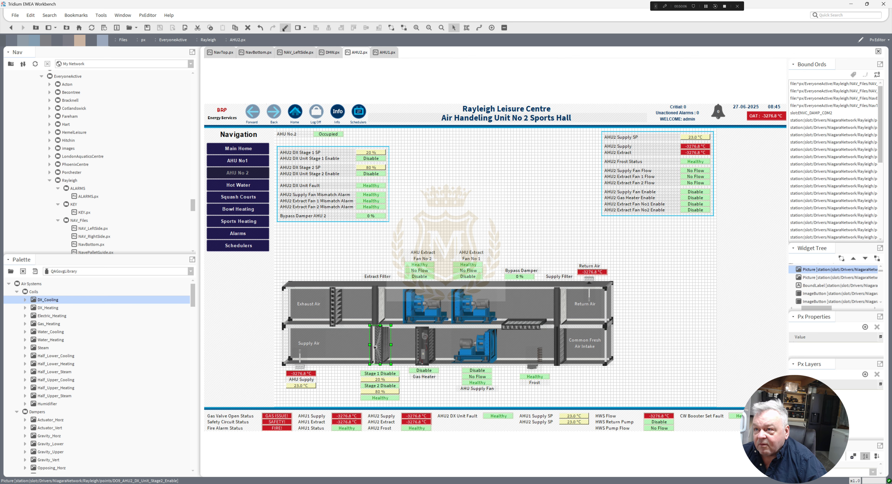
Switch the graphic to view mode and override DX Stage 1 and Stage 2 to Enable to check the coil pictures
{"action": "left_click", "coordinate": [284, 28]}
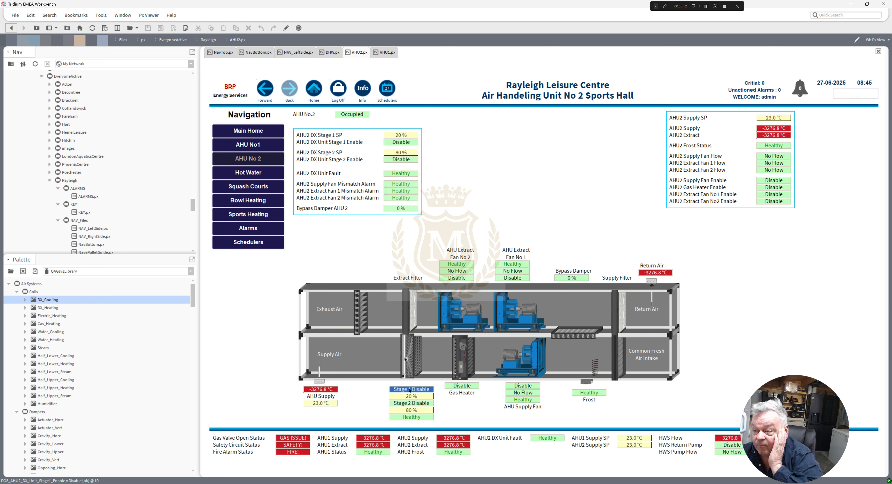
{"action": "right_click", "coordinate": [409, 391]}
{"action": "left_click", "coordinate": [426, 393]}
{"action": "right_click", "coordinate": [421, 404]}
{"action": "left_click", "coordinate": [426, 407]}
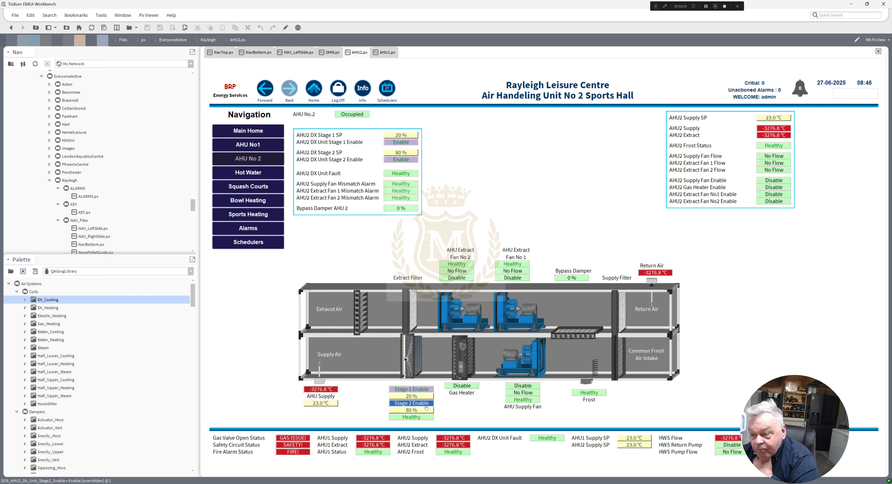
Release the override on DX Stage 2 and on DX Stage 1 while checking the coil pictures
{"action": "right_click", "coordinate": [421, 404]}
{"action": "left_click", "coordinate": [430, 453]}
{"action": "right_click", "coordinate": [420, 390]}
{"action": "left_click", "coordinate": [429, 439]}
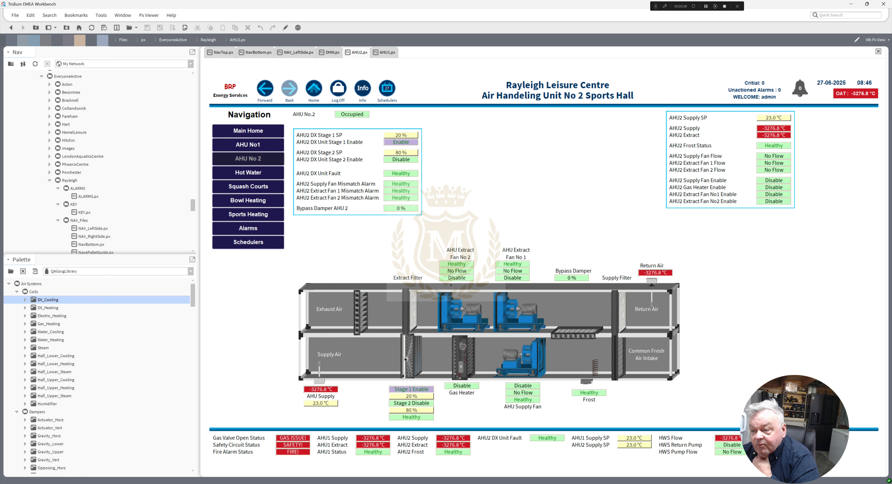
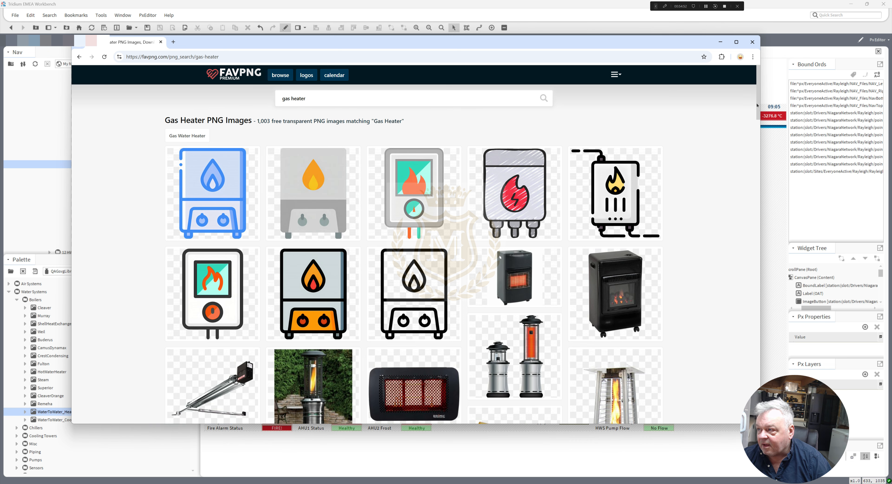
Download the Infrared Heater Gas Heater Radiant Heating Patio Heaters PNG from the gas heater image results
{"action": "left_click_drag", "start_coordinate": [756, 105], "coordinate": [756, 129]}
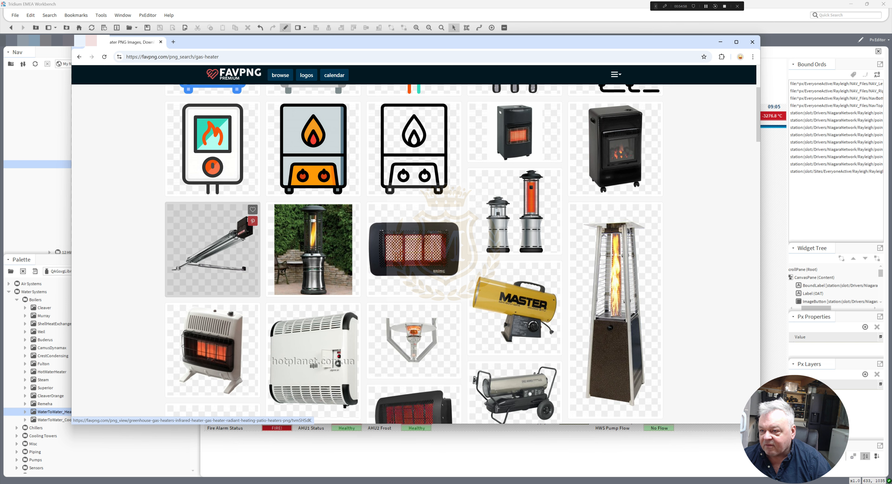
{"action": "left_click", "coordinate": [198, 257]}
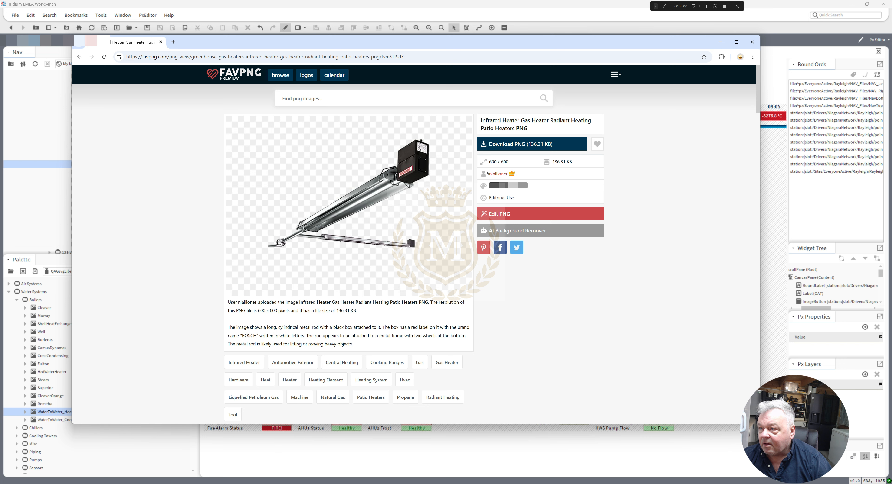
{"action": "left_click", "coordinate": [508, 146]}
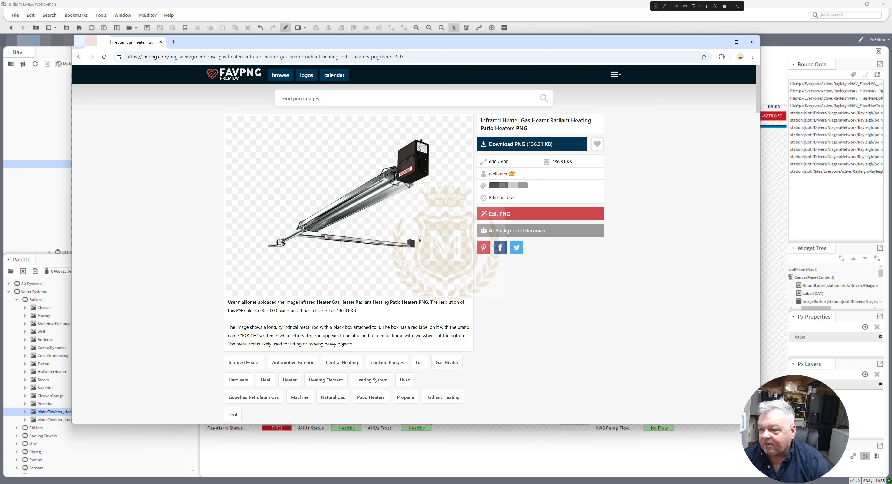
{"action": "left_click", "coordinate": [527, 145]}
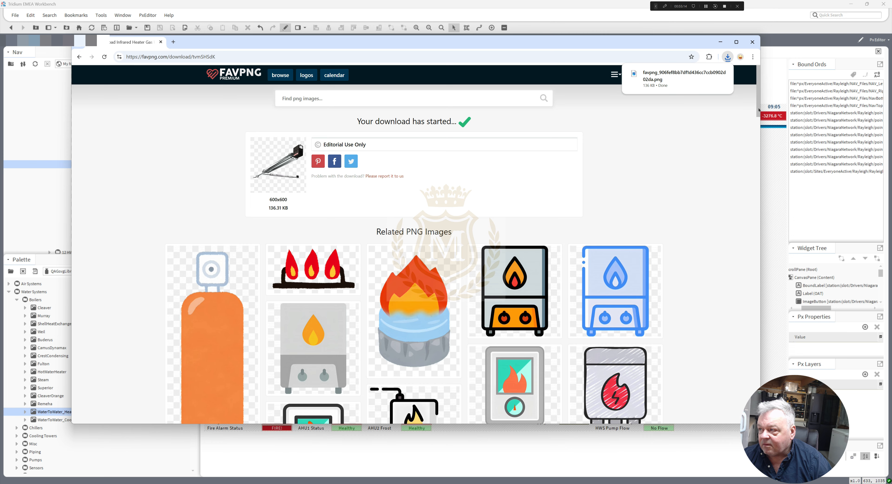
Look through the related heater images, search the site for "overhead heater", and close the browser
{"action": "scroll", "coordinate": [755, 154], "scroll_direction": "down", "scroll_amount": 7}
{"action": "scroll", "coordinate": [767, 156], "scroll_direction": "down", "scroll_amount": 10}
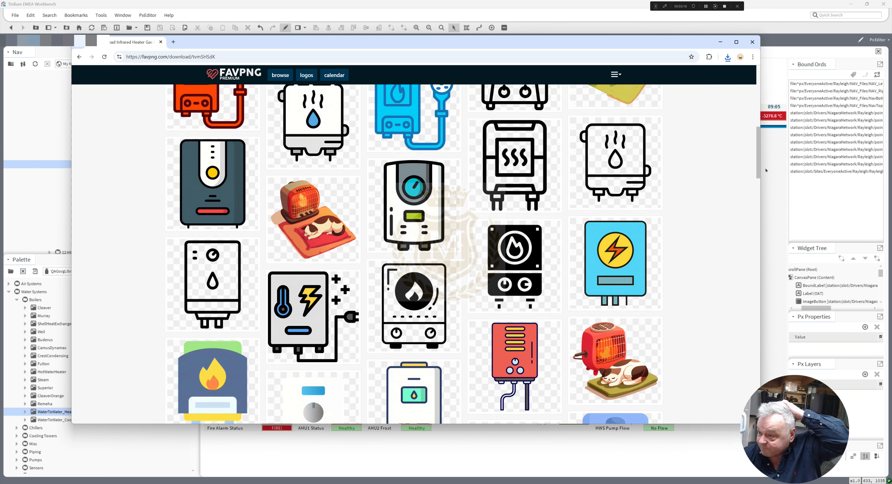
{"action": "scroll", "coordinate": [767, 218], "scroll_direction": "down", "scroll_amount": 10}
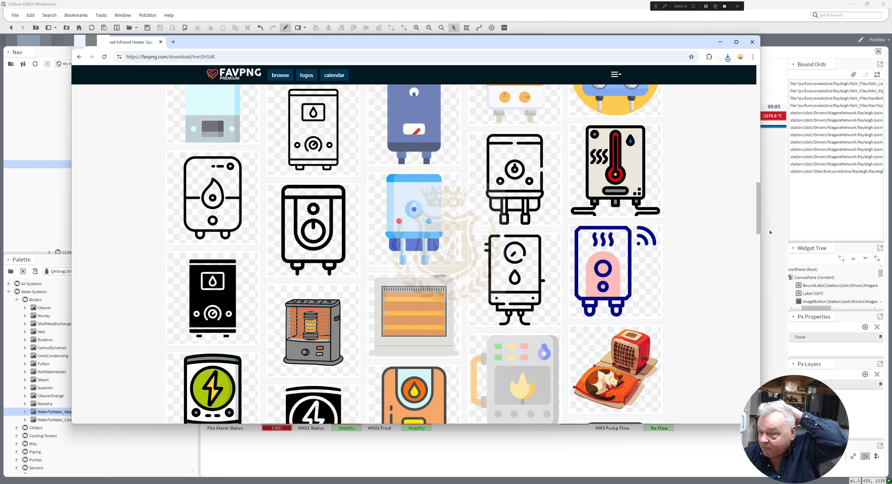
{"action": "left_click_drag", "start_coordinate": [770, 277], "coordinate": [737, 96]}
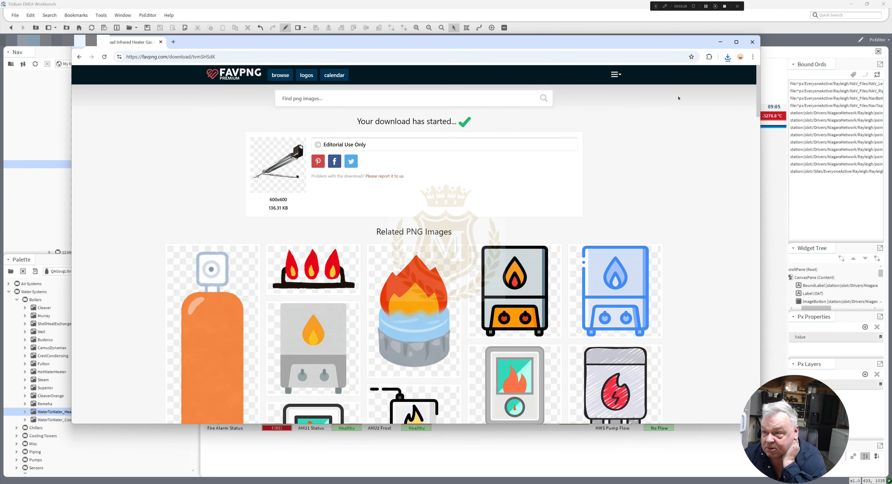
{"action": "left_click", "coordinate": [301, 100]}
{"action": "type", "text": "ove"}
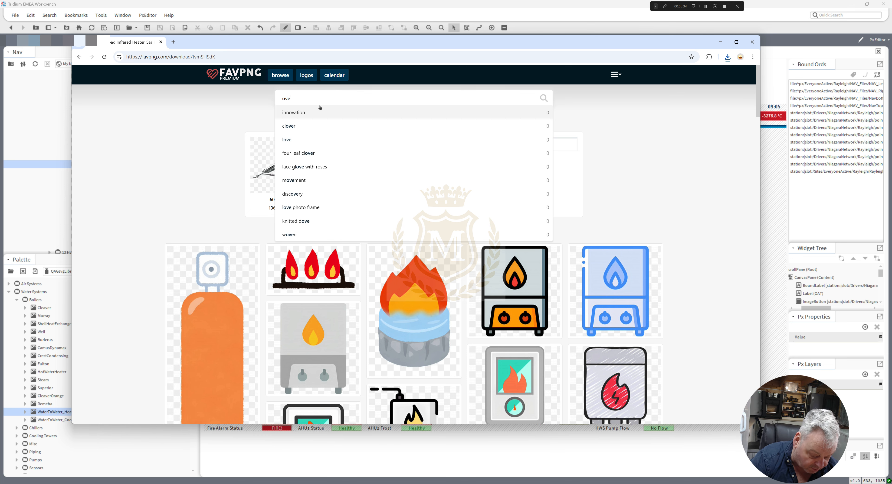
{"action": "type", "text": "rhead he"}
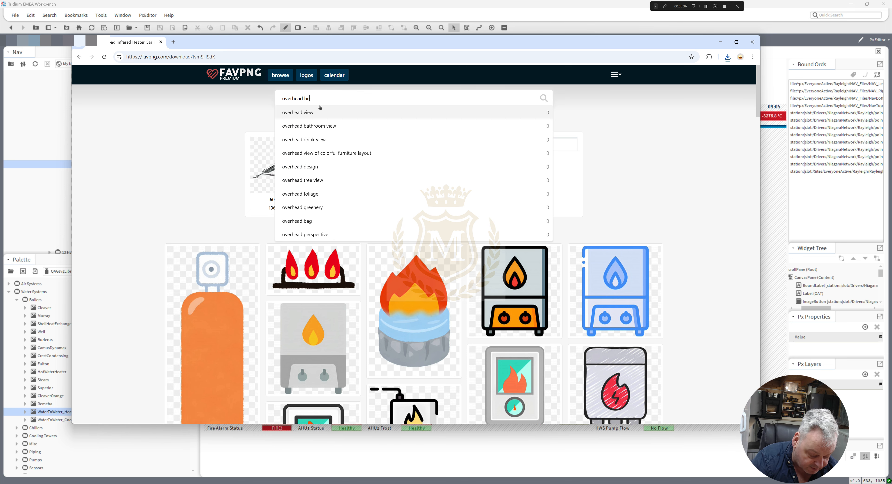
{"action": "type", "text": "ater"}
{"action": "key", "text": "Return"}
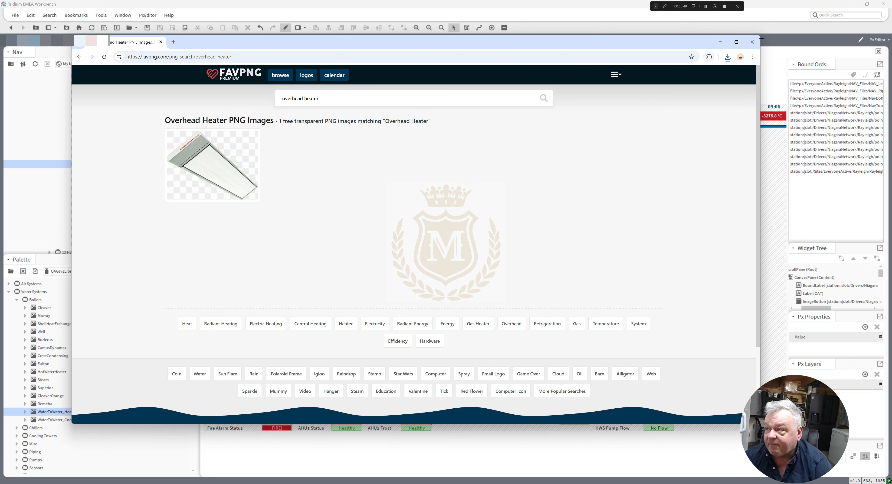
{"action": "left_click", "coordinate": [752, 42]}
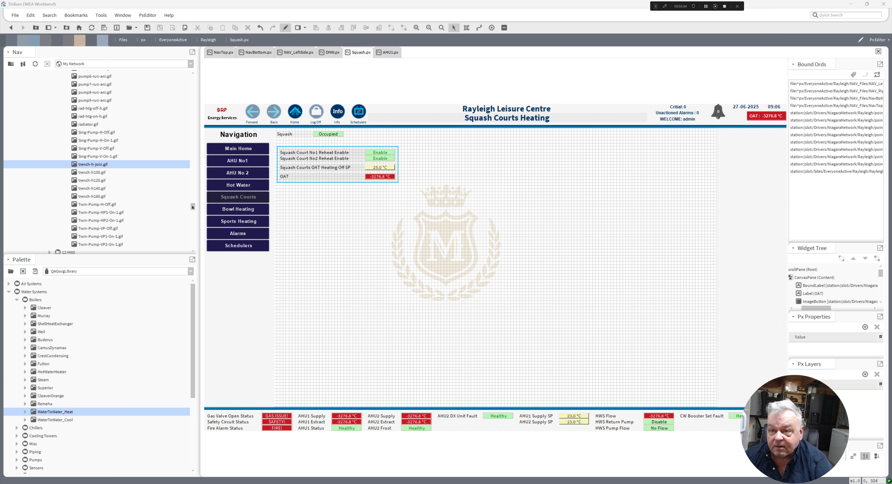
Open the local Downloads folder at C: > Users > Office > Downloads, saving the changes to Squash.px
{"action": "left_click_drag", "start_coordinate": [192, 207], "coordinate": [203, 60]}
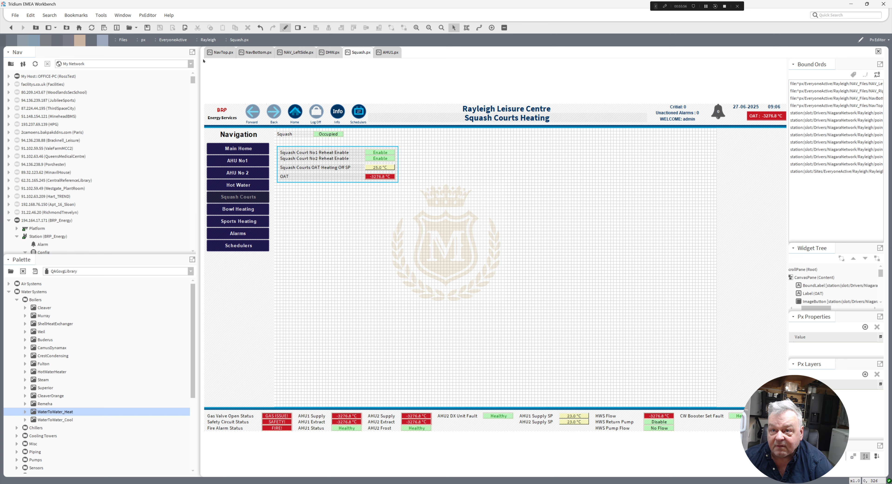
{"action": "left_click", "coordinate": [8, 77]}
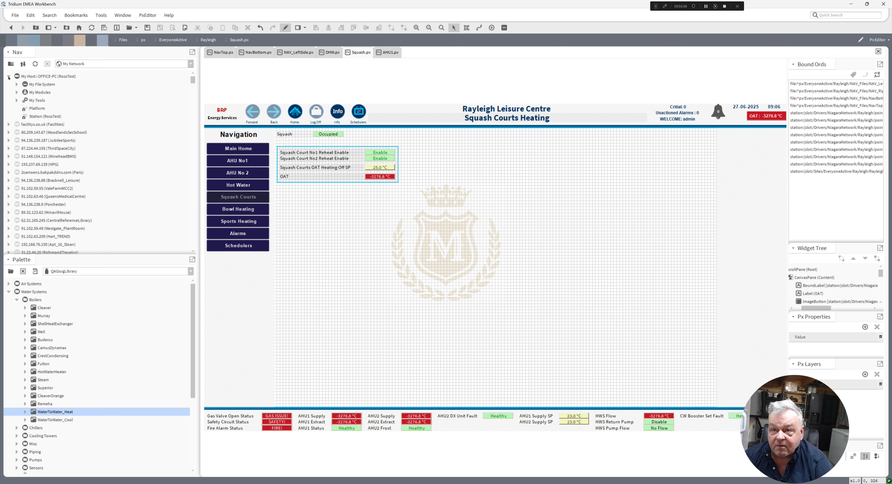
{"action": "left_click", "coordinate": [17, 85]}
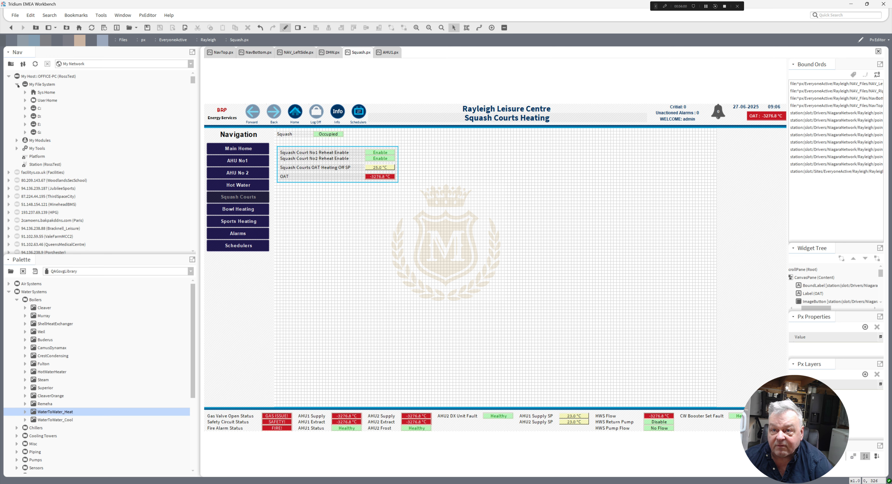
{"action": "left_click", "coordinate": [25, 108]}
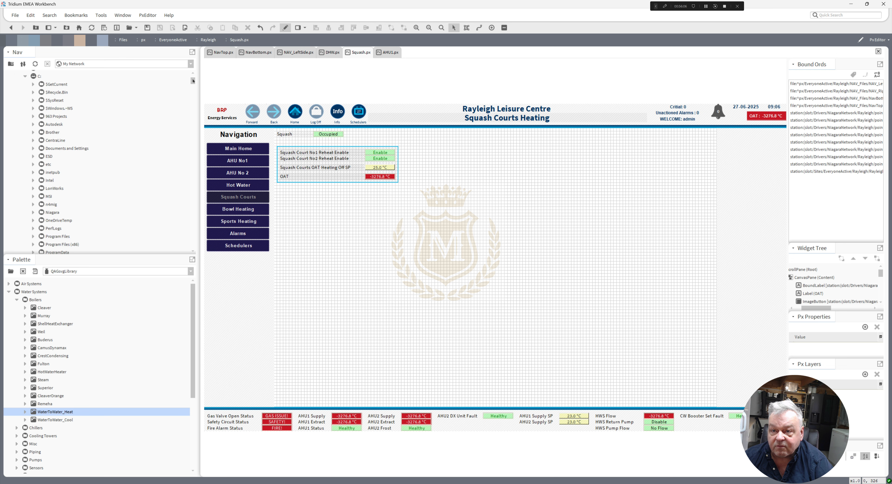
{"action": "left_click_drag", "start_coordinate": [192, 81], "coordinate": [195, 87]}
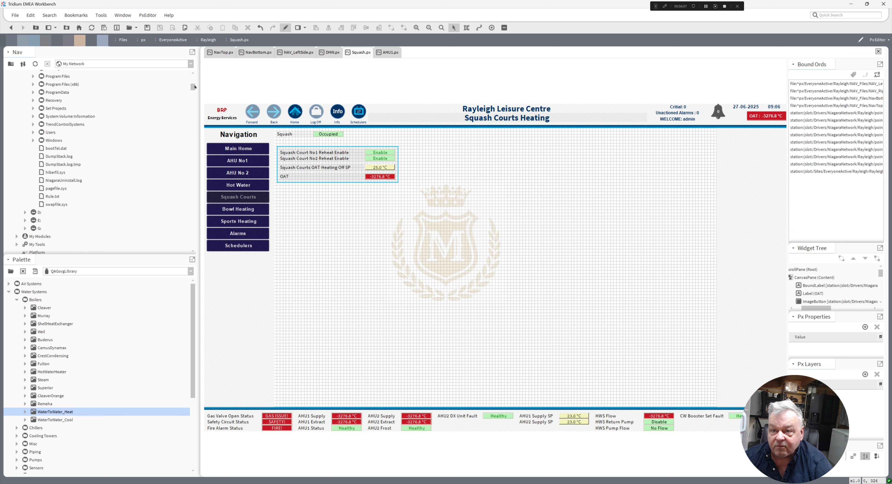
{"action": "left_click", "coordinate": [34, 133]}
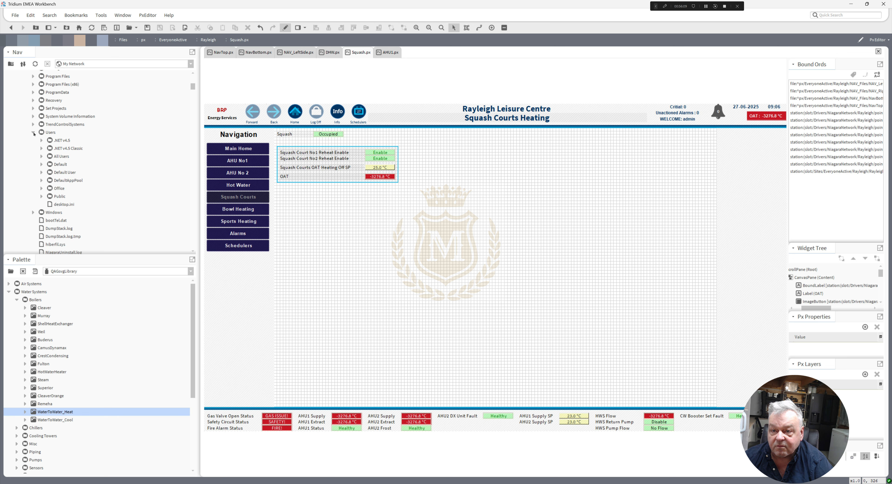
{"action": "left_click", "coordinate": [41, 189]}
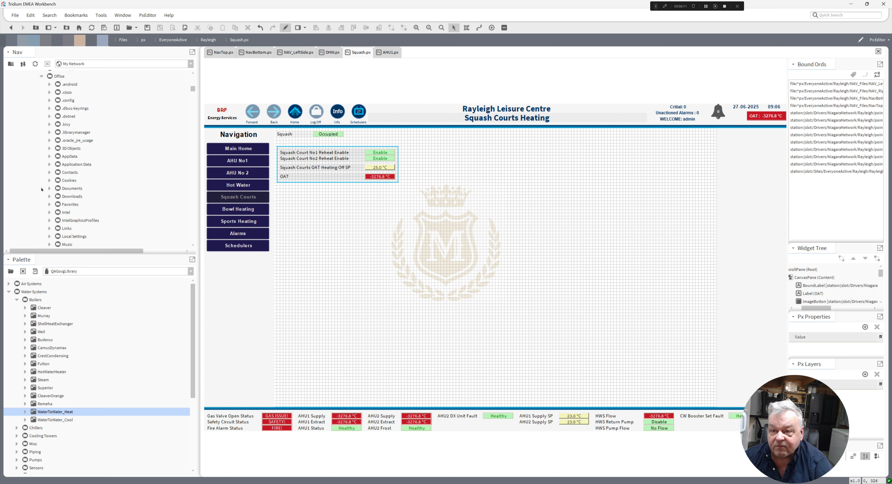
{"action": "left_click", "coordinate": [68, 198]}
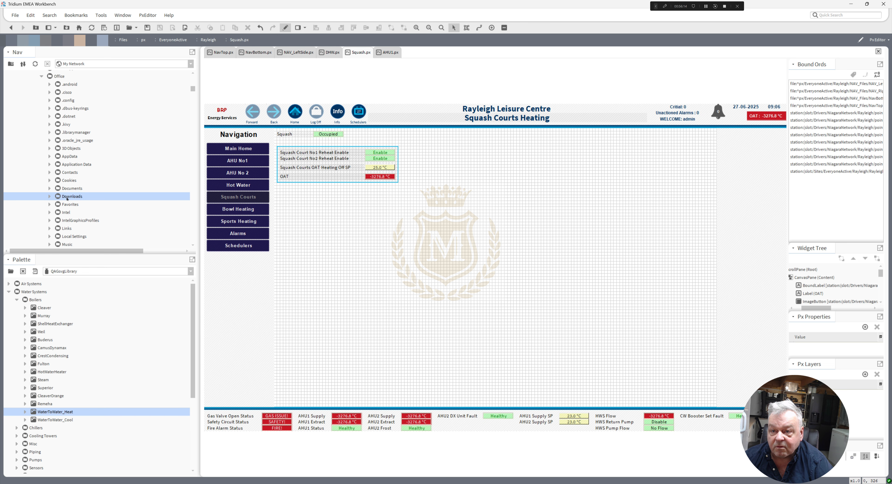
{"action": "double_click", "coordinate": [69, 197]}
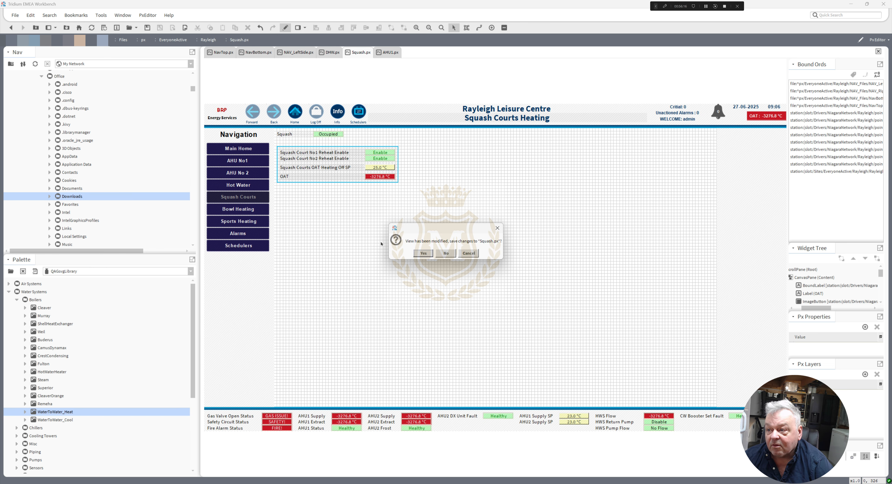
{"action": "left_click", "coordinate": [423, 253]}
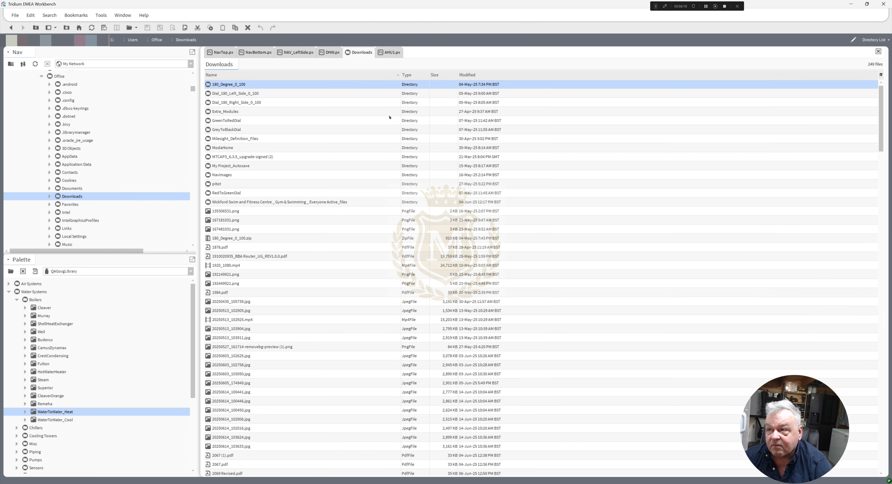
Sort the Downloads files by modified date, newest first, and rename the newly downloaded heater PNG to OverheadGasHeater.png
{"action": "left_click", "coordinate": [467, 76]}
{"action": "left_click", "coordinate": [467, 75]}
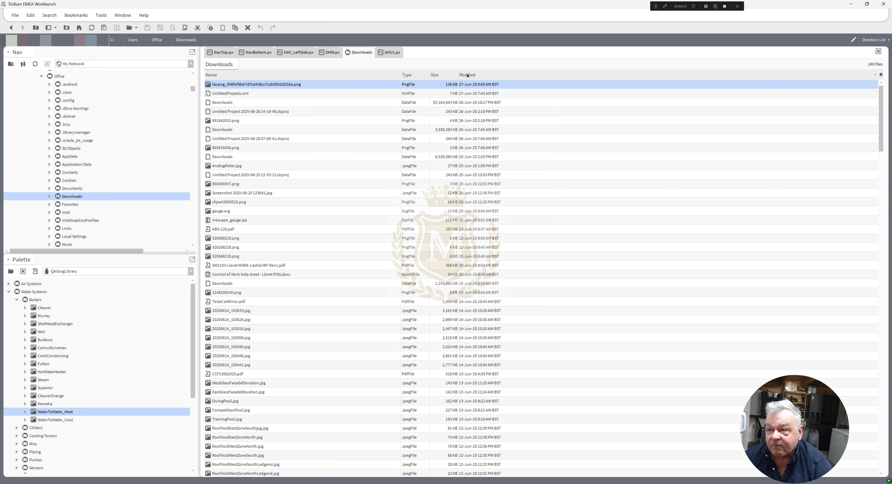
{"action": "right_click", "coordinate": [258, 85]}
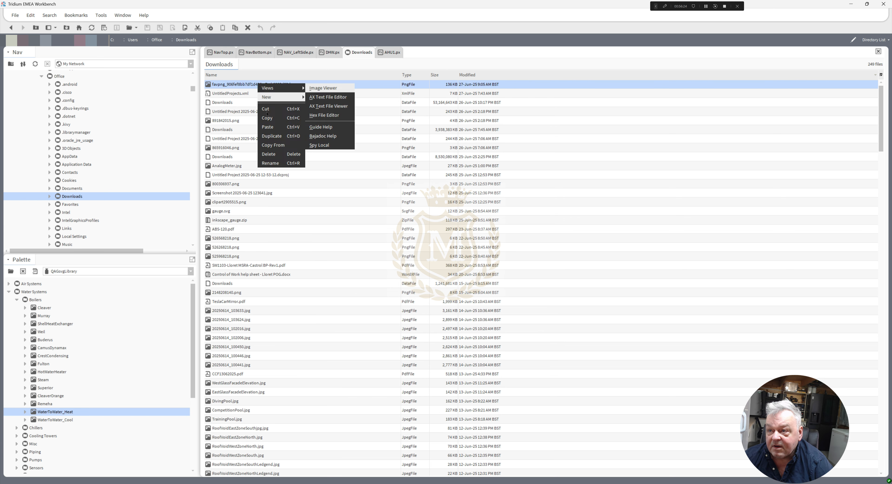
{"action": "left_click", "coordinate": [279, 162]}
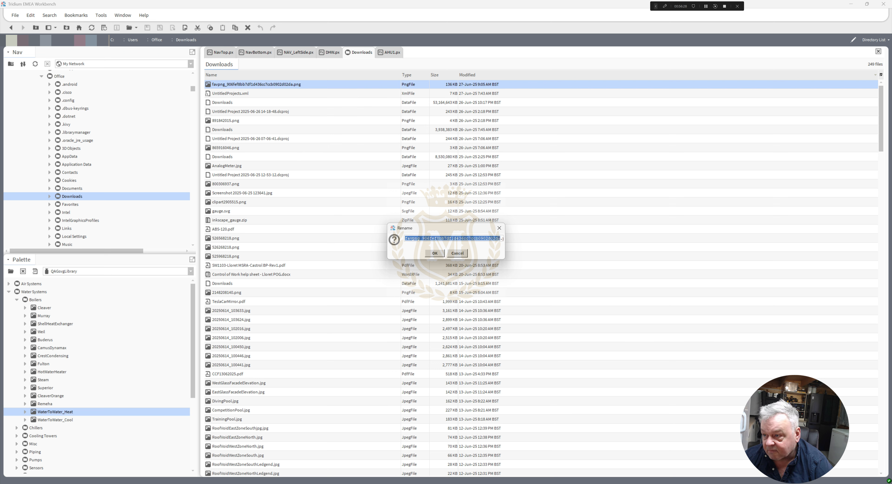
{"action": "type", "text": "Ov"}
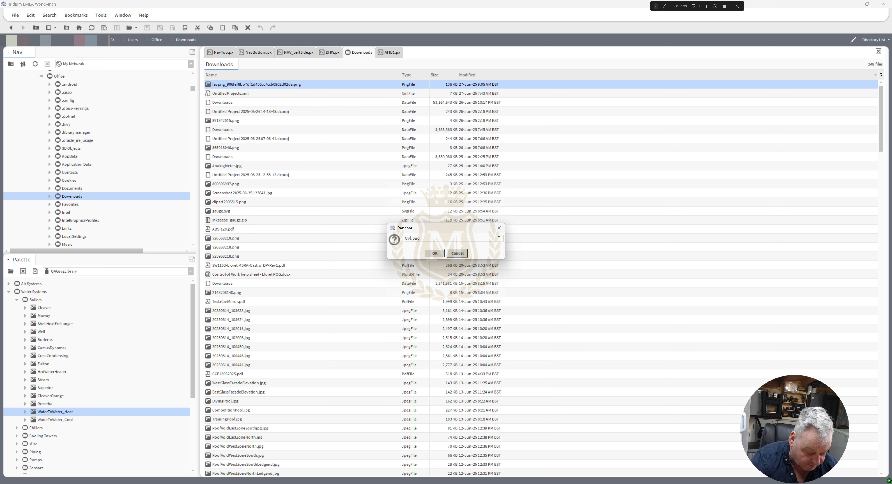
{"action": "type", "text": "erhead"}
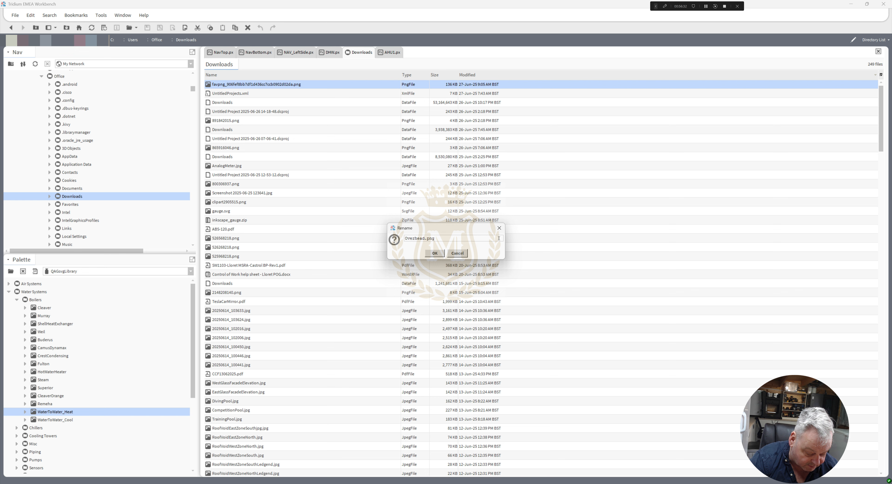
{"action": "type", "text": "GasHeat"}
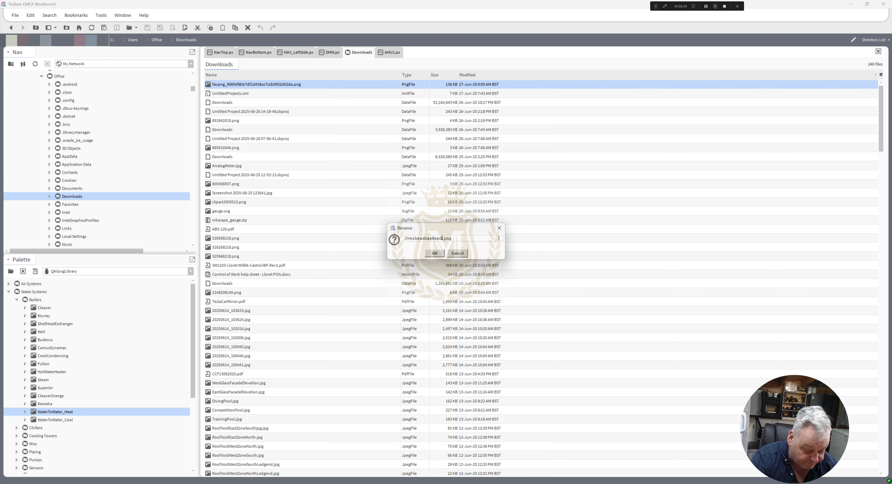
{"action": "type", "text": "er"}
{"action": "left_click", "coordinate": [434, 252]}
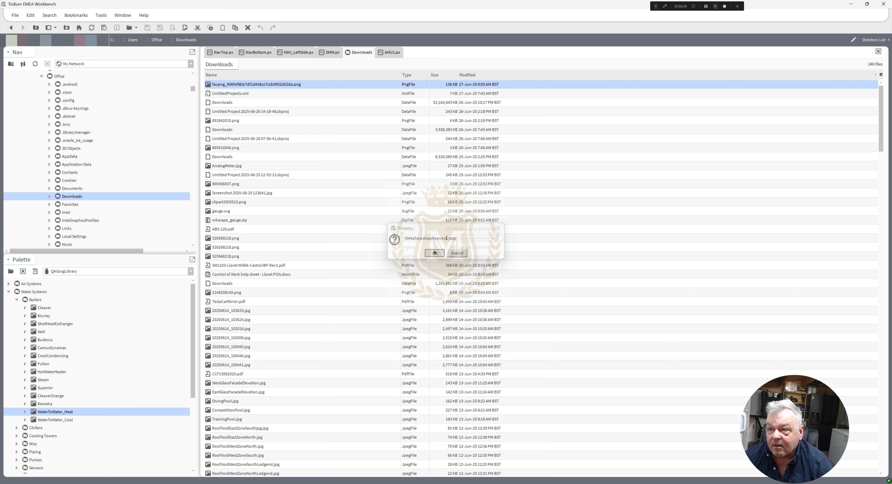
Sort the files newest first again and copy OverheadGasHeater.png into Rayleigh's Site_Images folder
{"action": "left_click", "coordinate": [472, 76]}
{"action": "left_click", "coordinate": [473, 76]}
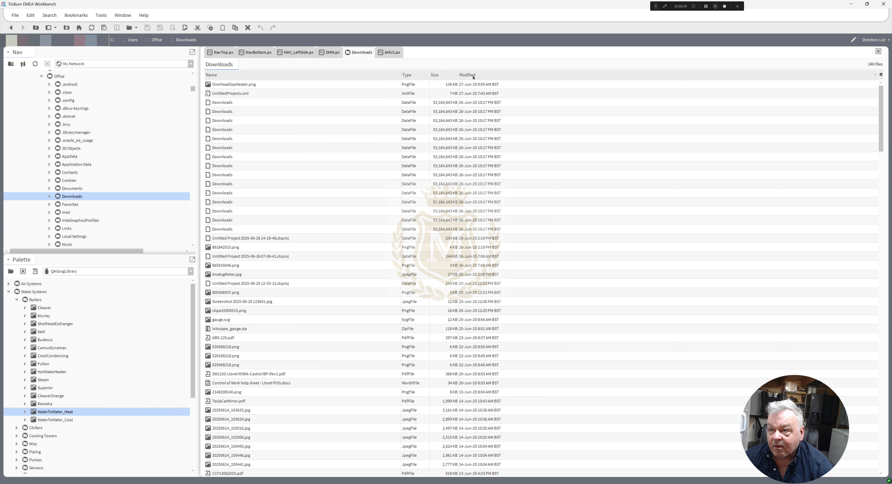
{"action": "right_click", "coordinate": [228, 86]}
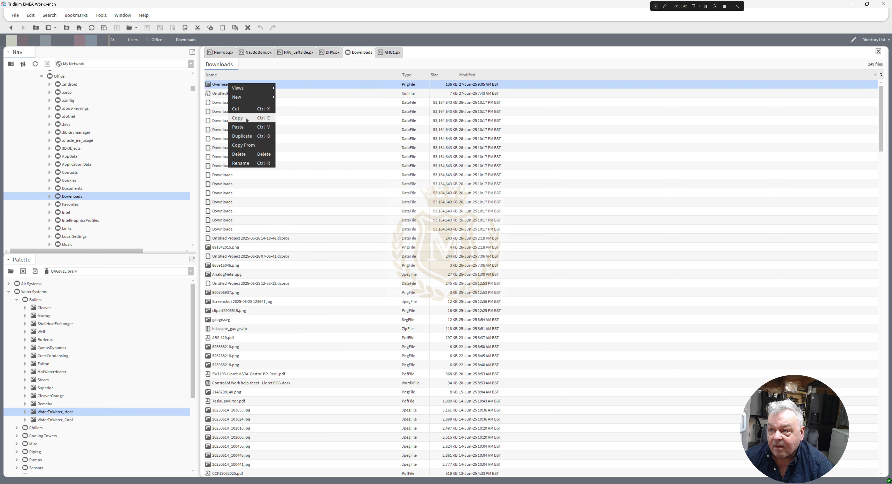
{"action": "left_click", "coordinate": [247, 120]}
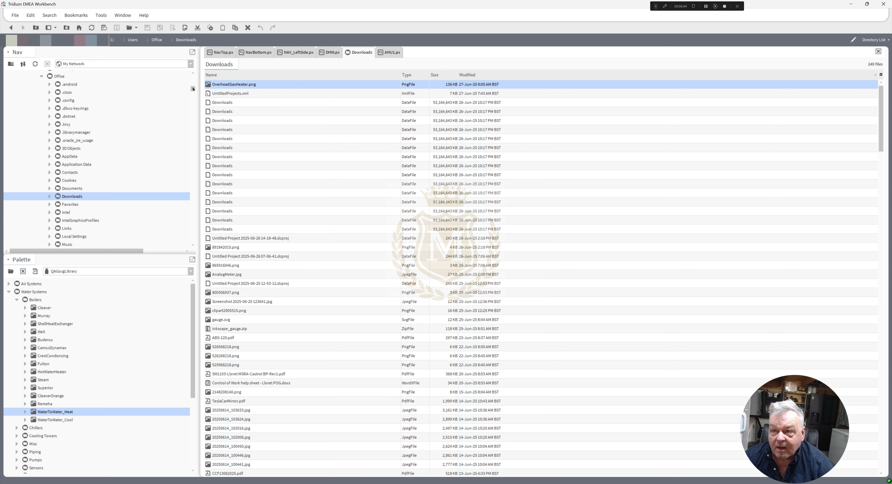
{"action": "left_click_drag", "start_coordinate": [192, 89], "coordinate": [186, 226]}
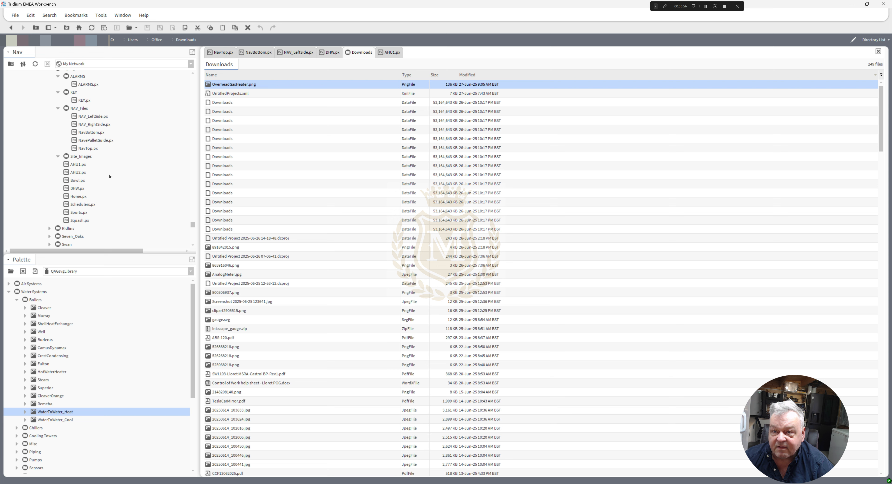
{"action": "right_click", "coordinate": [76, 158]}
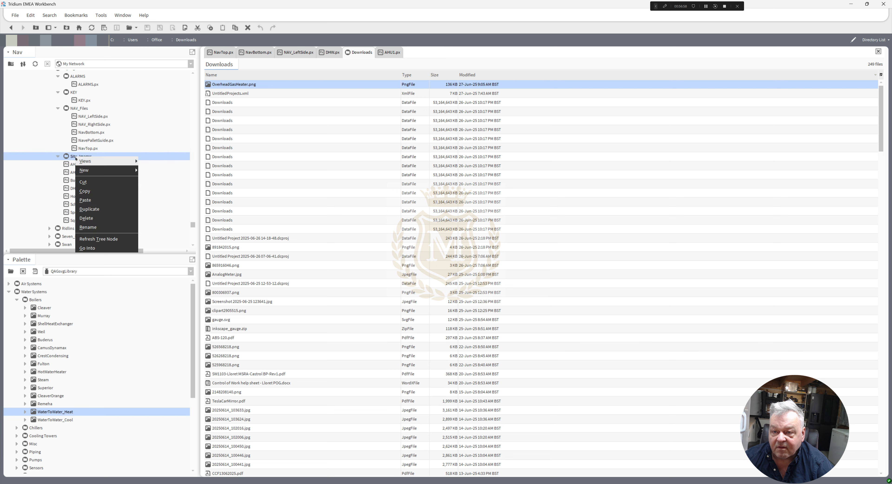
{"action": "left_click", "coordinate": [85, 201]}
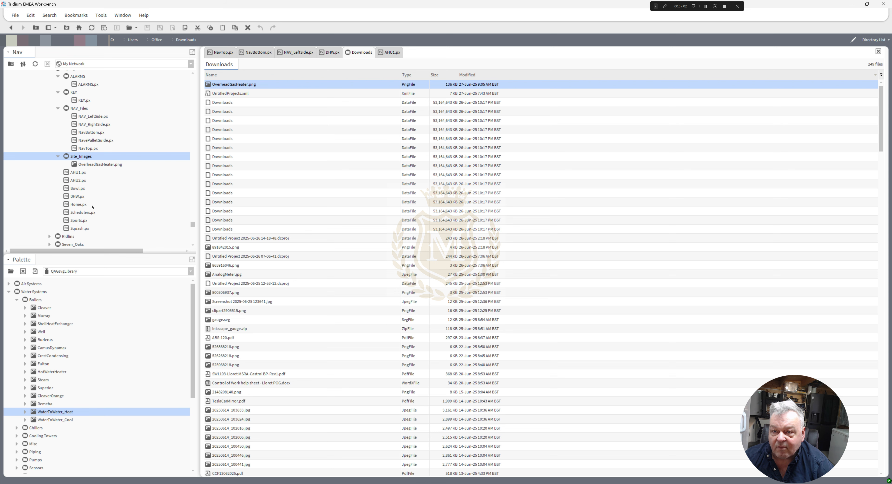
Reopen Squash.px in edit mode and place OverheadGasHeater.png on the canvas below the reheat values box
{"action": "left_click", "coordinate": [79, 221]}
{"action": "double_click", "coordinate": [79, 229]}
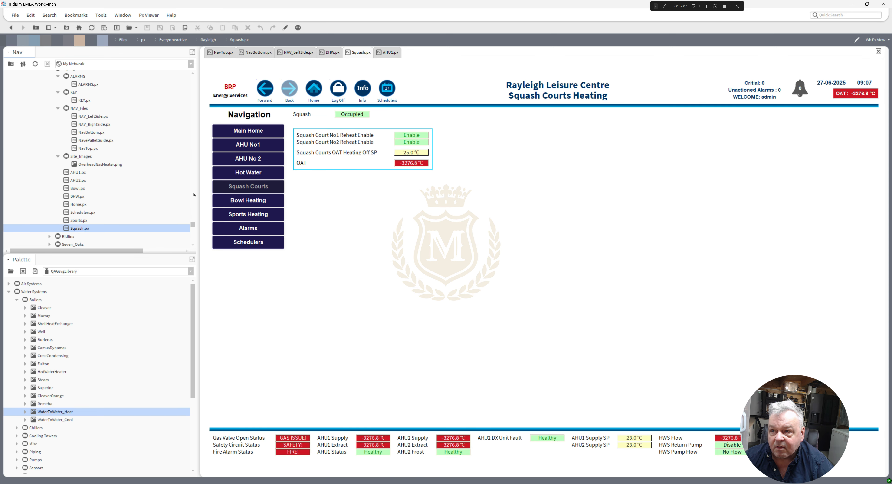
{"action": "left_click", "coordinate": [286, 28]}
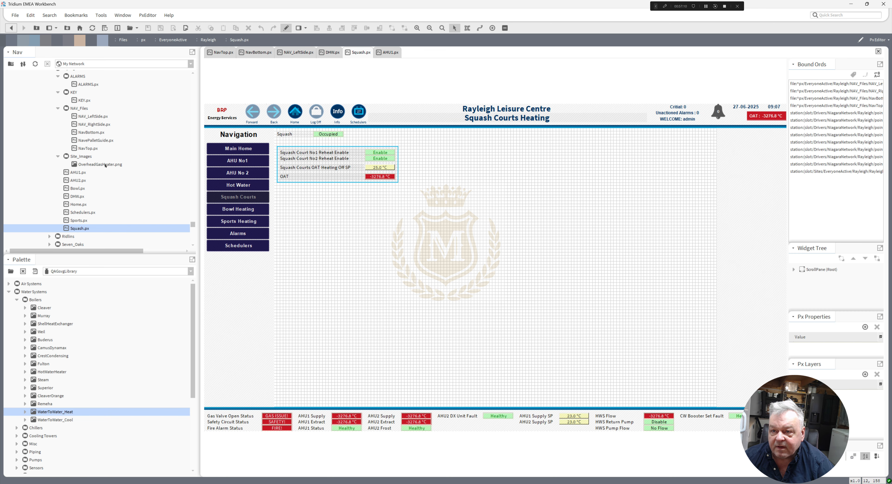
{"action": "left_click_drag", "start_coordinate": [105, 165], "coordinate": [389, 235]}
{"action": "left_click_drag", "start_coordinate": [446, 278], "coordinate": [474, 211]}
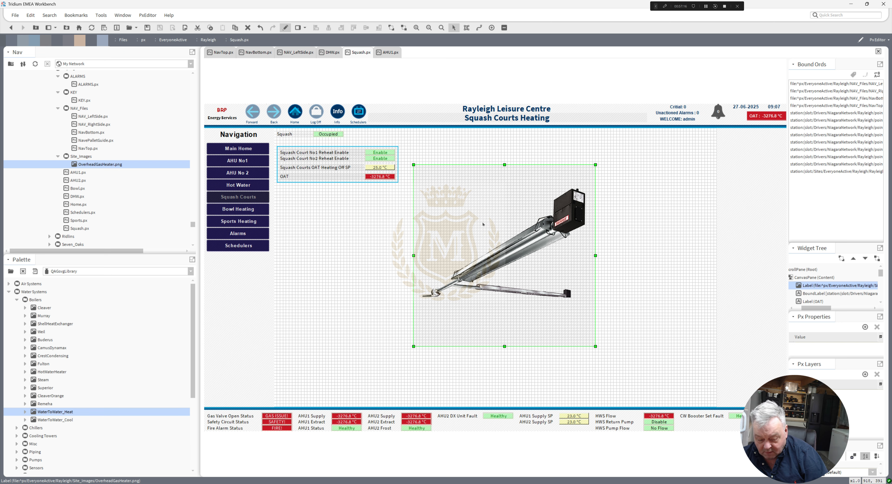
{"action": "left_click_drag", "start_coordinate": [483, 224], "coordinate": [359, 251]}
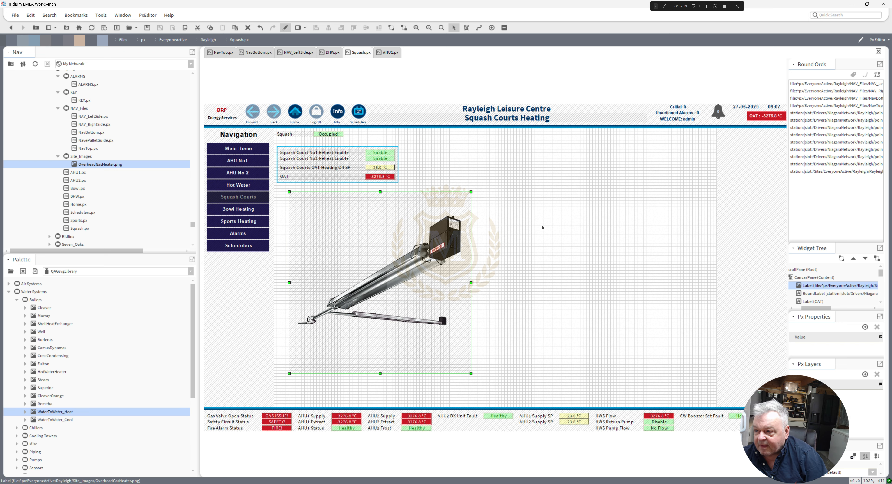
Add a new Picture to the empty canvas area beside the heater image and copy the image path from the heater label's properties
{"action": "right_click", "coordinate": [545, 210]}
{"action": "mouse_move", "coordinate": [565, 214]}
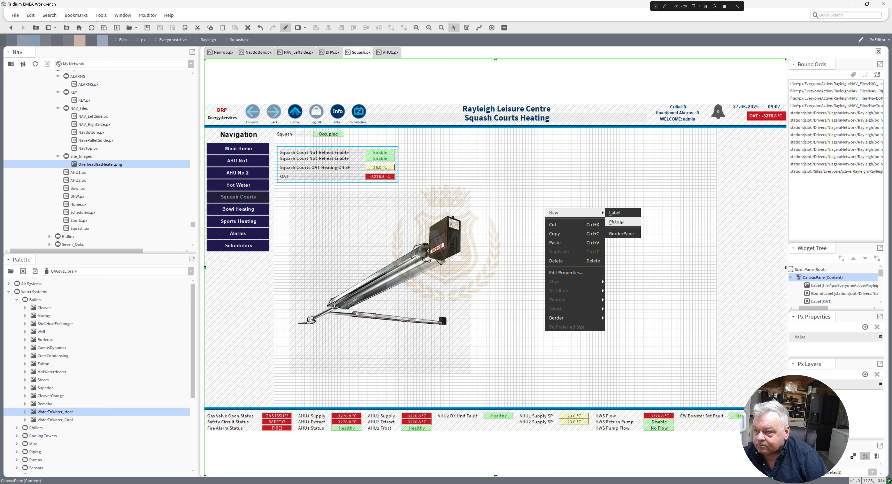
{"action": "left_click", "coordinate": [620, 223]}
{"action": "double_click", "coordinate": [433, 243]}
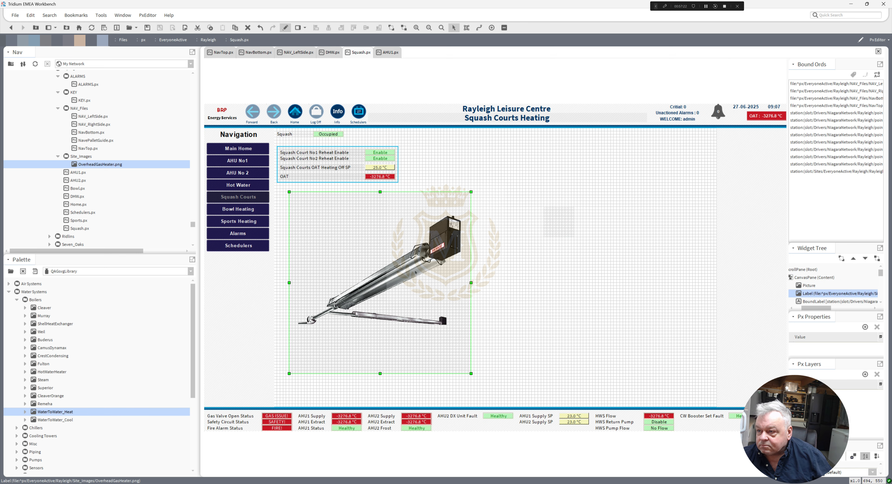
{"action": "left_click", "coordinate": [433, 240]}
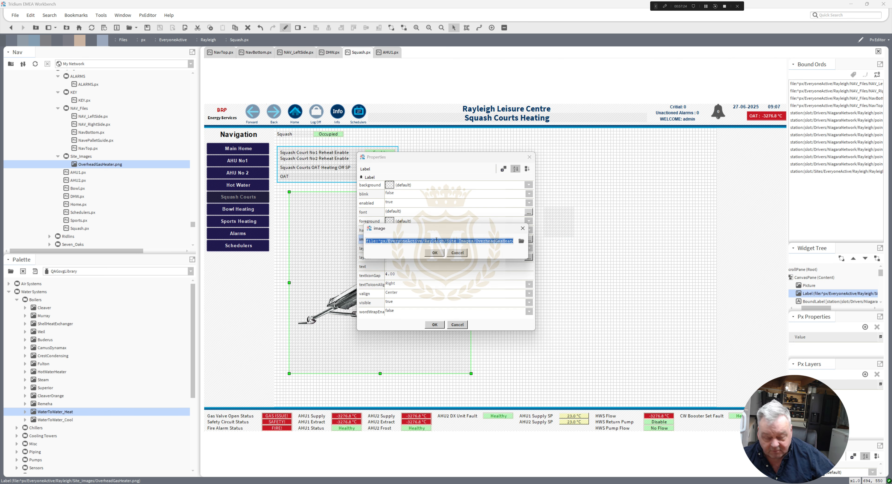
{"action": "key", "text": "Return"}
{"action": "left_click", "coordinate": [434, 324]}
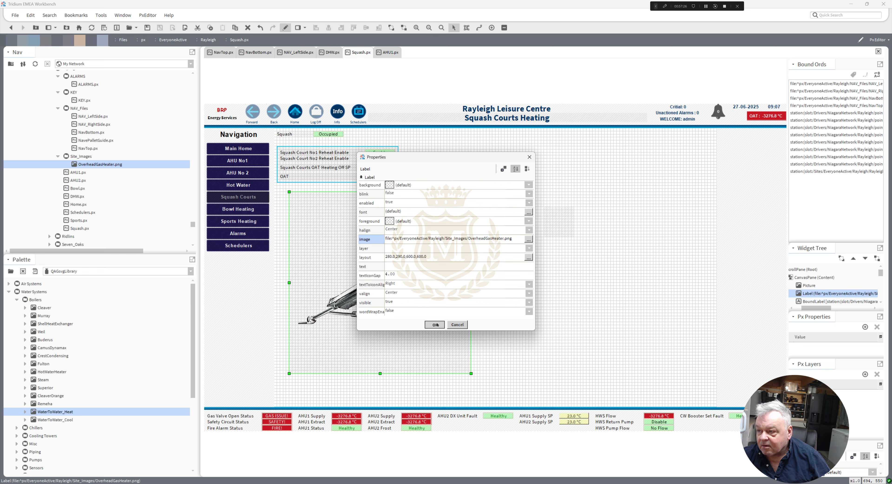
Set the new Picture's image to file:^px/EveryoneActive/Rayleigh/Site_Images/OverheadGasHeater.png and delete the large heater label
{"action": "left_click", "coordinate": [558, 225]}
{"action": "double_click", "coordinate": [559, 224]}
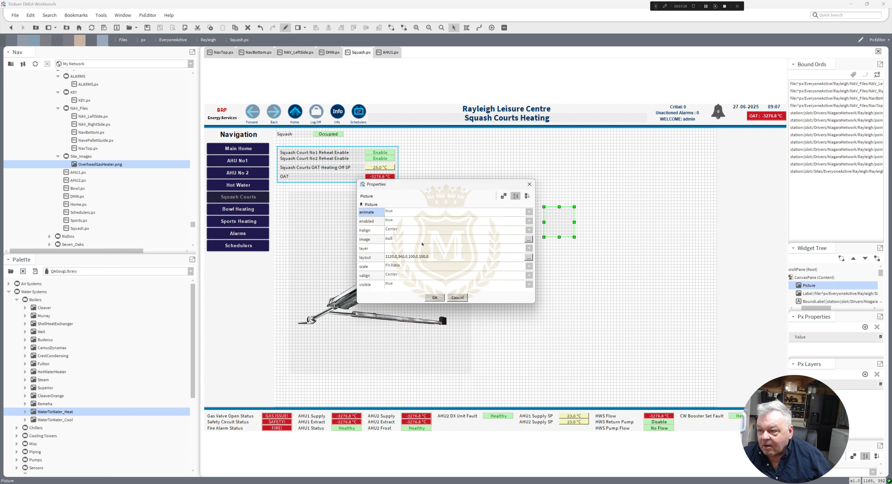
{"action": "left_click", "coordinate": [411, 241]}
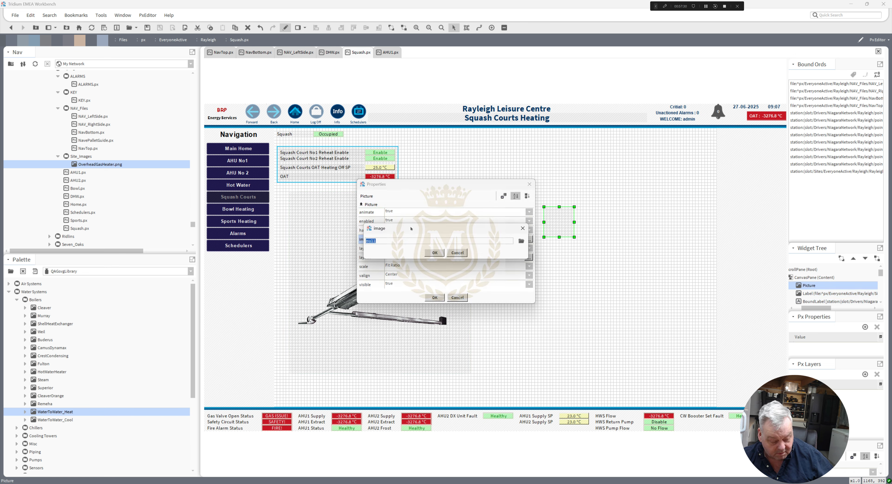
{"action": "left_click", "coordinate": [434, 253]}
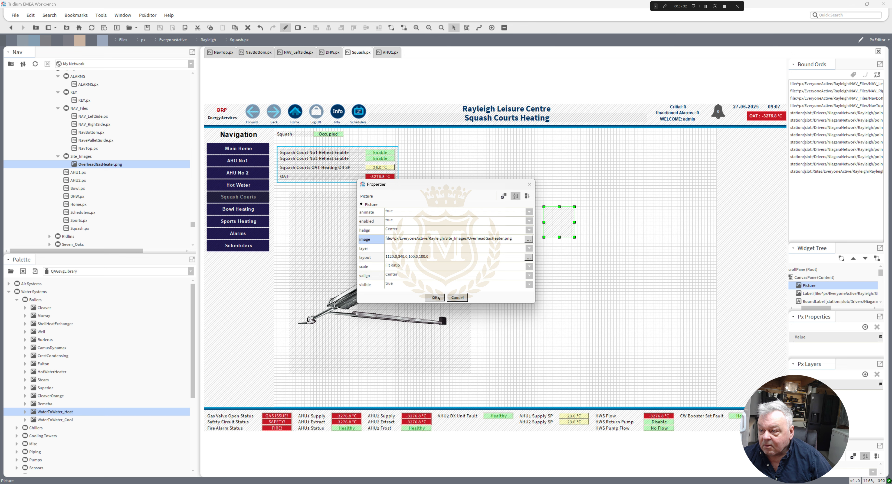
{"action": "left_click", "coordinate": [438, 298]}
{"action": "left_click", "coordinate": [376, 307]}
{"action": "key", "text": "Delete"}
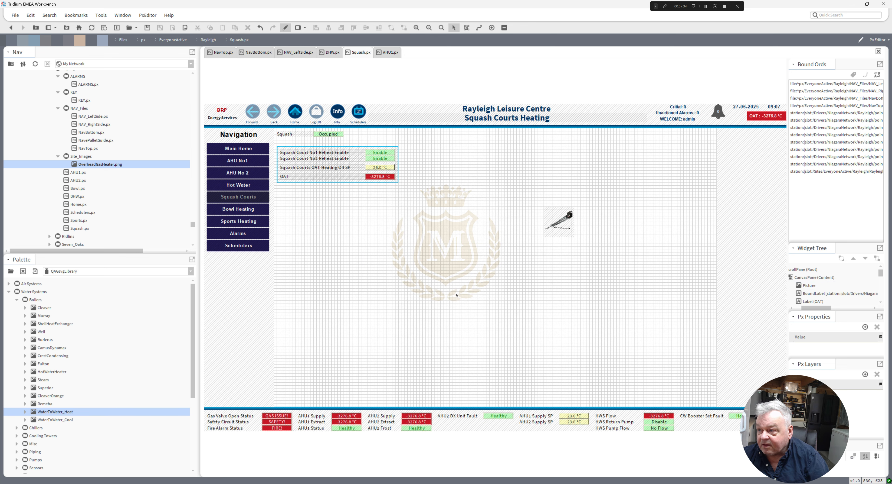
Enlarge the overhead heater picture to fill the Squash Courts canvas between the navigation column and the far edge, below the header
{"action": "left_click", "coordinate": [550, 230]}
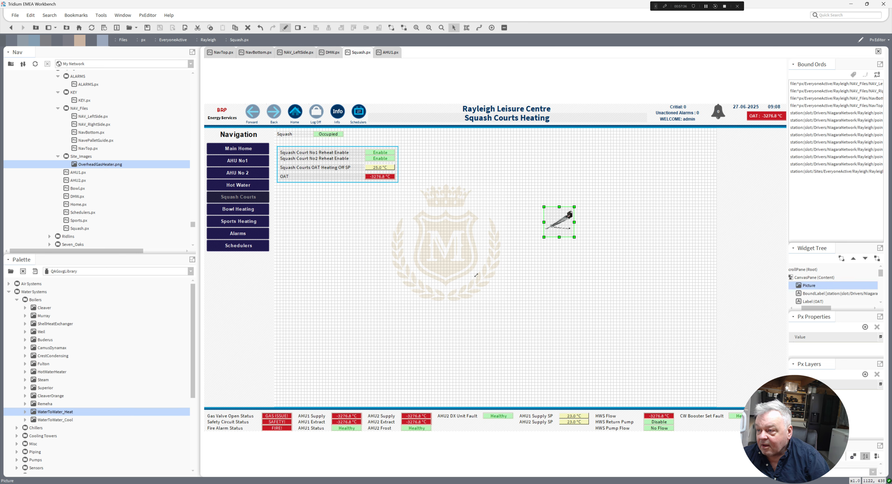
{"action": "left_click_drag", "start_coordinate": [476, 275], "coordinate": [314, 386]}
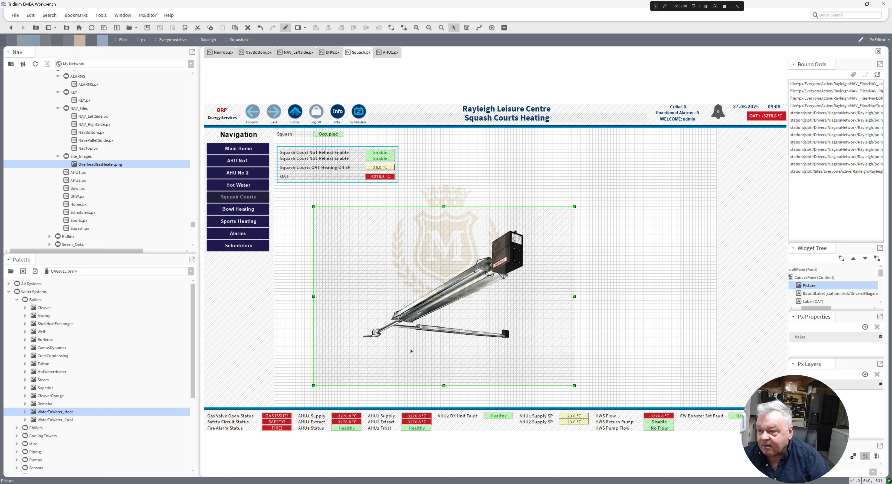
{"action": "left_click_drag", "start_coordinate": [515, 342], "coordinate": [581, 288]}
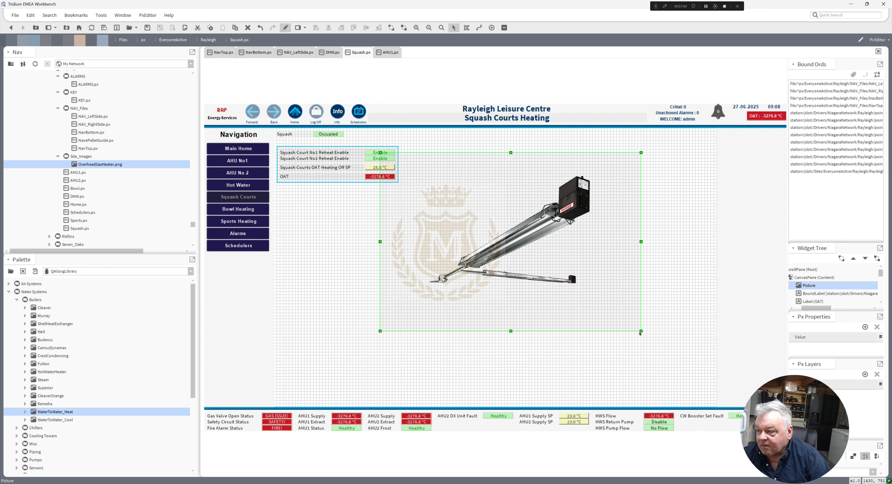
{"action": "left_click_drag", "start_coordinate": [697, 363], "coordinate": [738, 392]}
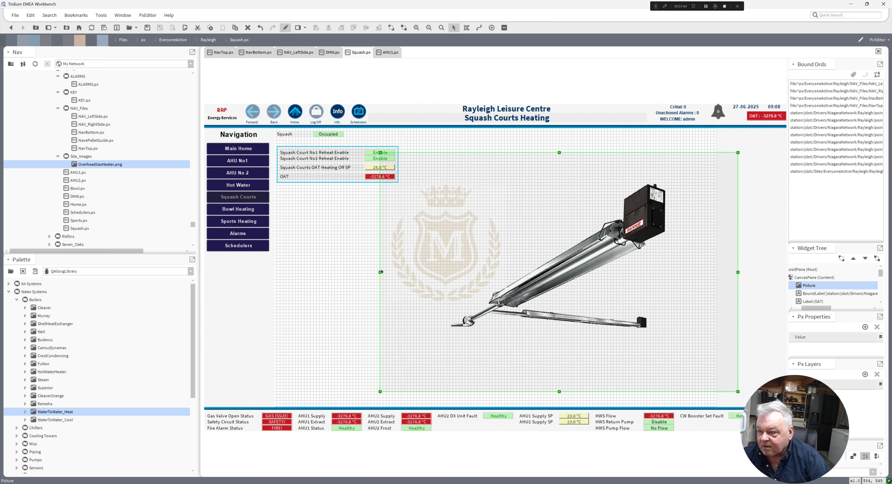
{"action": "left_click_drag", "start_coordinate": [380, 272], "coordinate": [286, 272]}
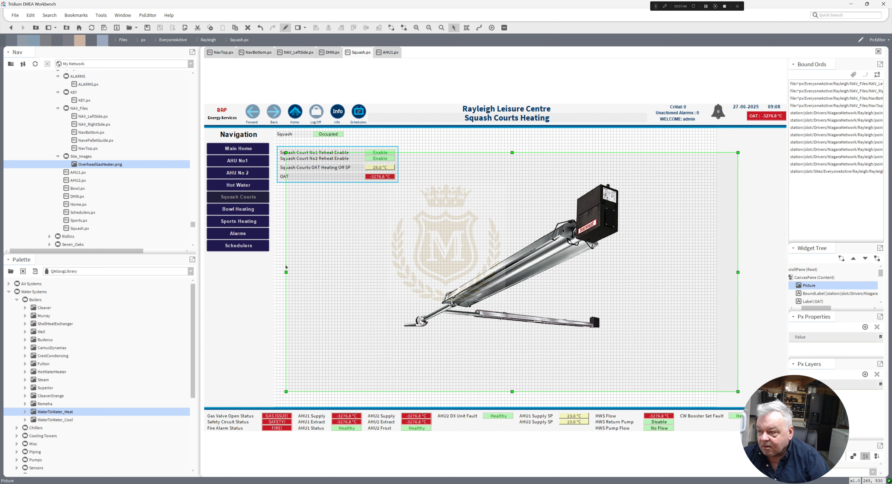
{"action": "left_click_drag", "start_coordinate": [511, 346], "coordinate": [500, 344]}
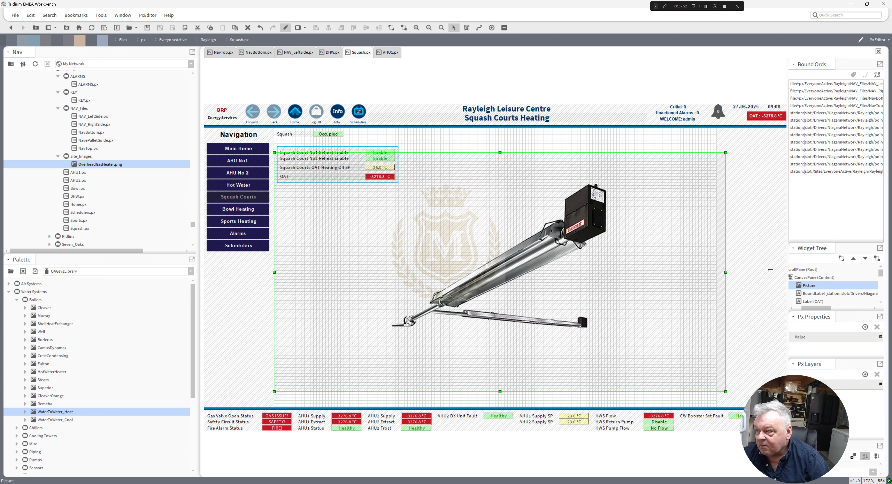
{"action": "left_click_drag", "start_coordinate": [770, 270], "coordinate": [783, 271]}
Save the changes to Squash.px and inspect NAV_RightSide.px in edit mode, returning it to view mode
{"action": "left_click", "coordinate": [747, 146]}
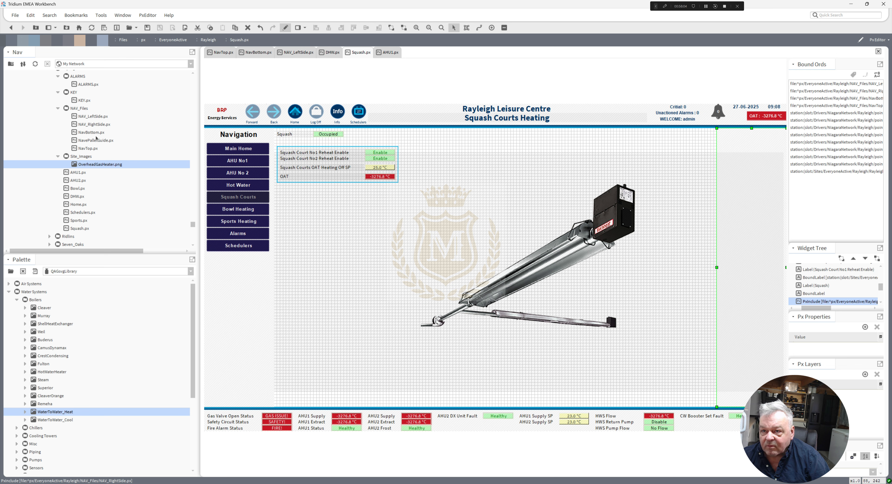
{"action": "left_click", "coordinate": [93, 125]}
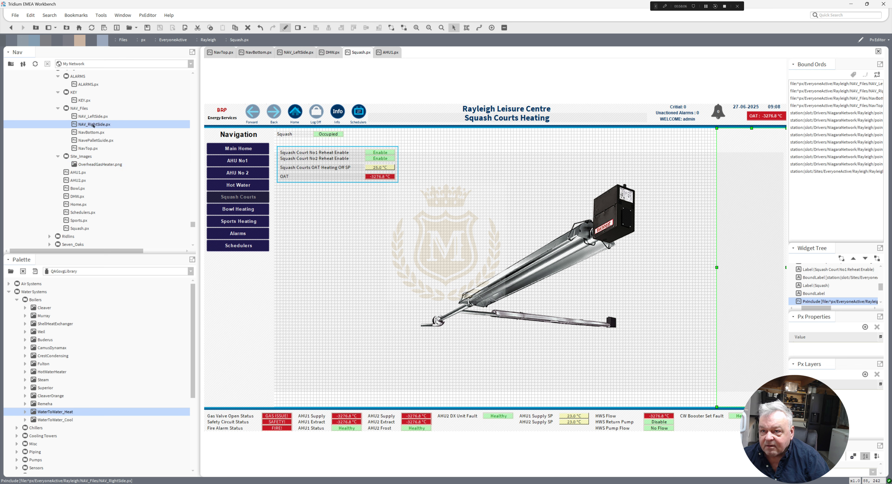
{"action": "double_click", "coordinate": [94, 125]}
{"action": "left_click", "coordinate": [423, 253]}
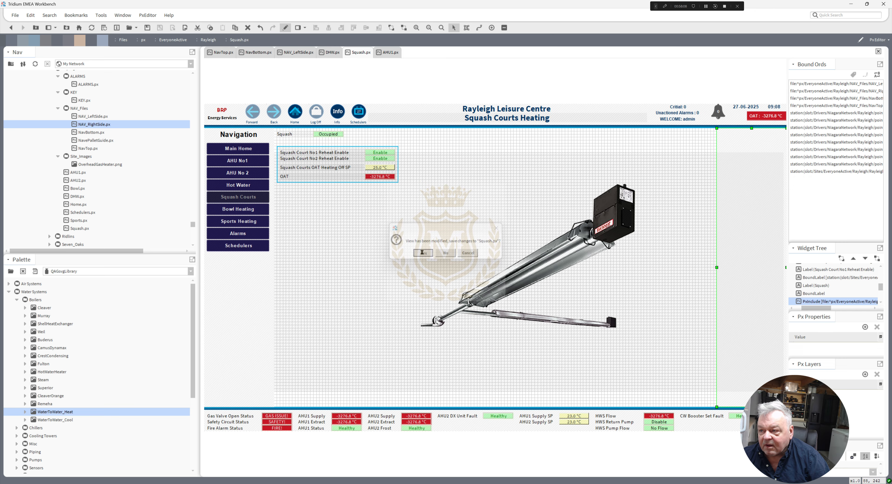
{"action": "left_click", "coordinate": [285, 27]}
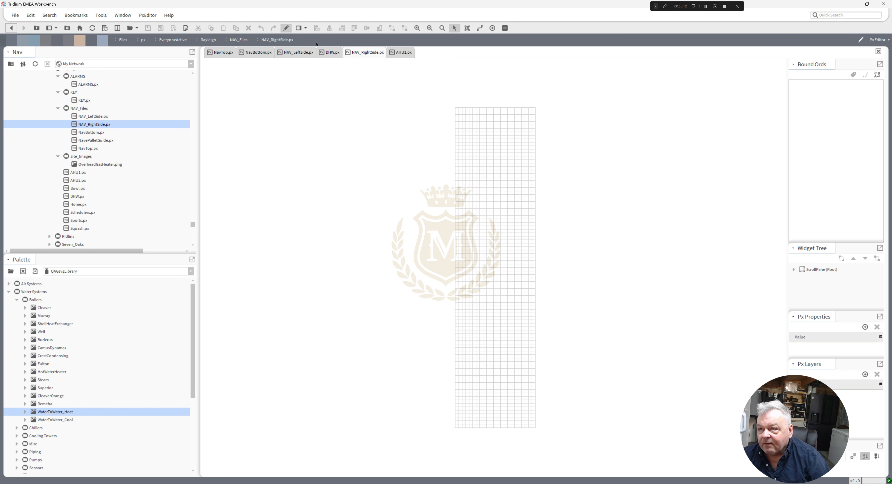
{"action": "left_click", "coordinate": [286, 30]}
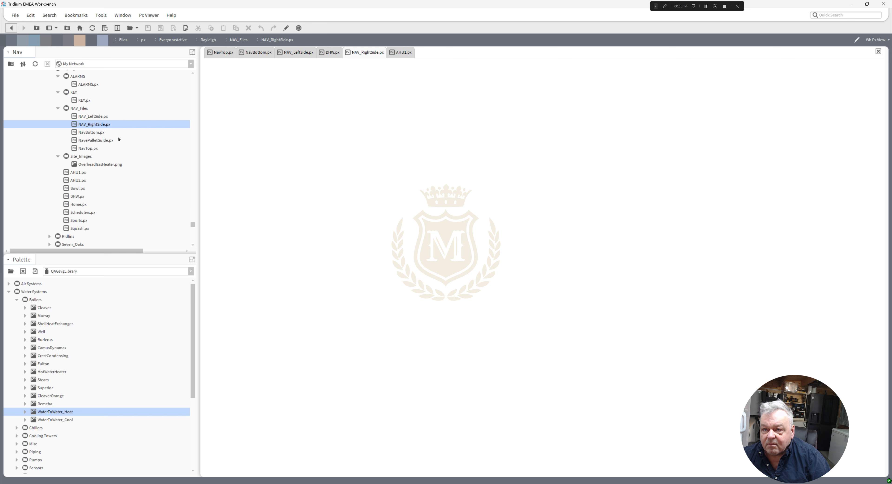
Reopen Squash.px in edit mode, copy the overhead heater picture and return to view mode
{"action": "double_click", "coordinate": [79, 229]}
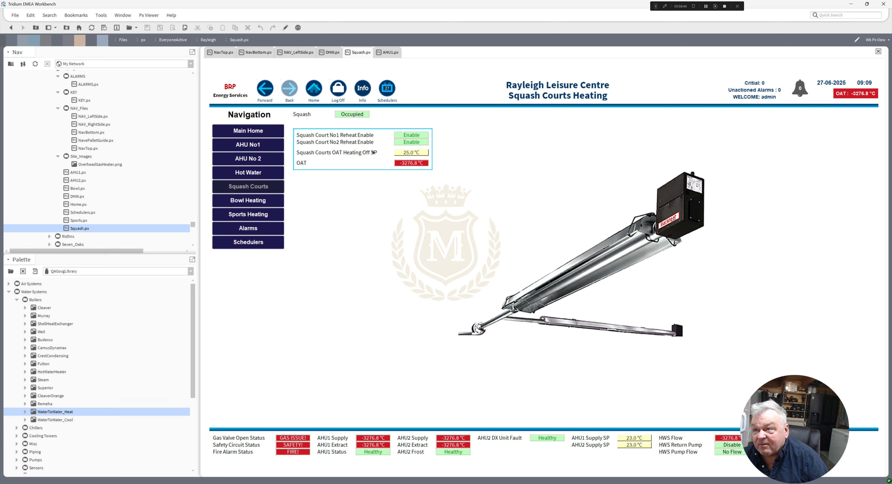
{"action": "left_click", "coordinate": [285, 27]}
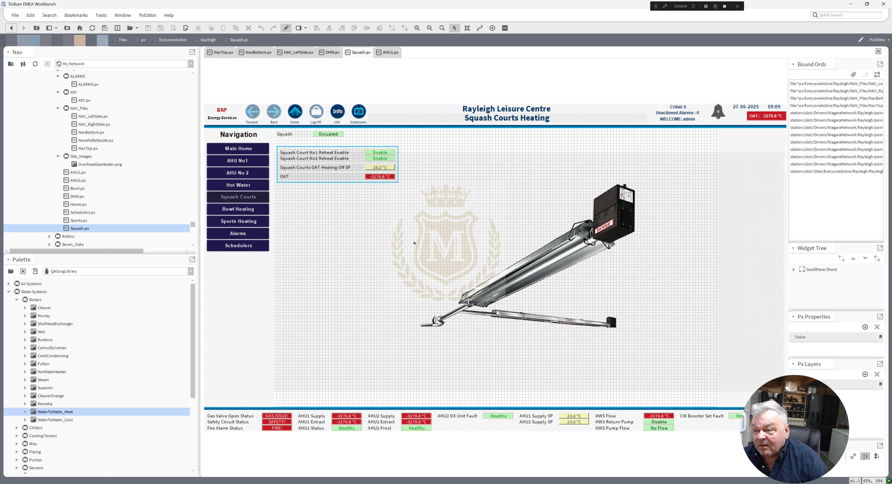
{"action": "left_click", "coordinate": [414, 244]}
{"action": "right_click", "coordinate": [414, 243]}
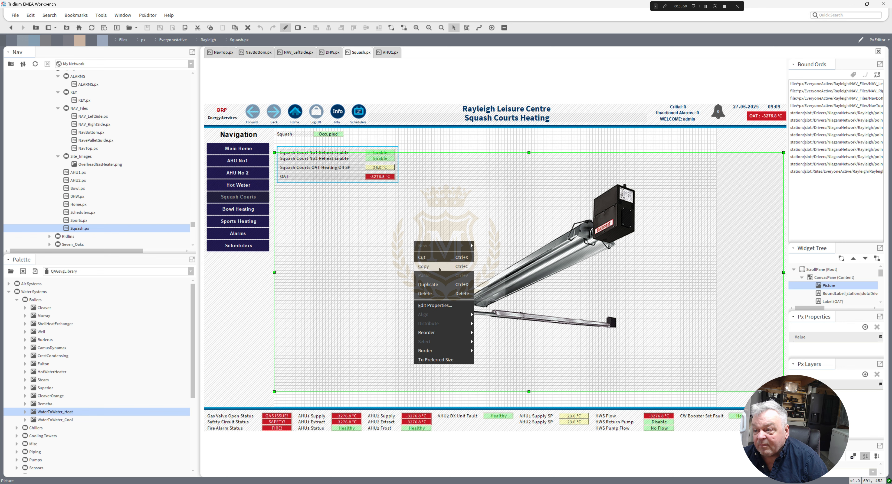
{"action": "left_click", "coordinate": [425, 267]}
{"action": "left_click", "coordinate": [285, 28]}
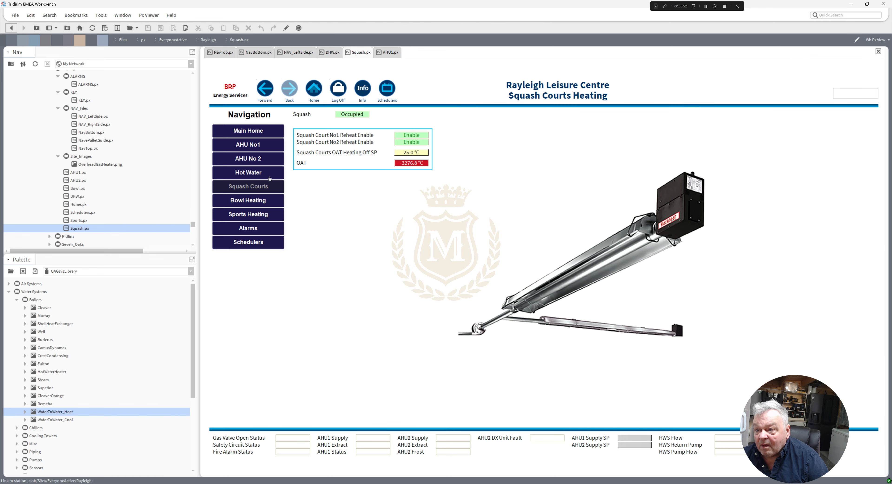
Paste the heater picture into the Bowl Hall Heating page and place its upper corner just under the Bowl Hall label
{"action": "left_click", "coordinate": [249, 204]}
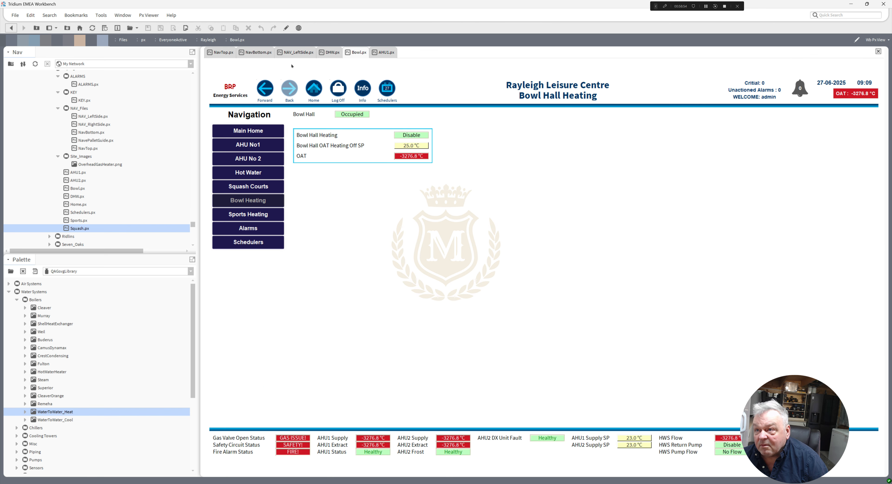
{"action": "left_click", "coordinate": [285, 28]}
{"action": "right_click", "coordinate": [355, 189]}
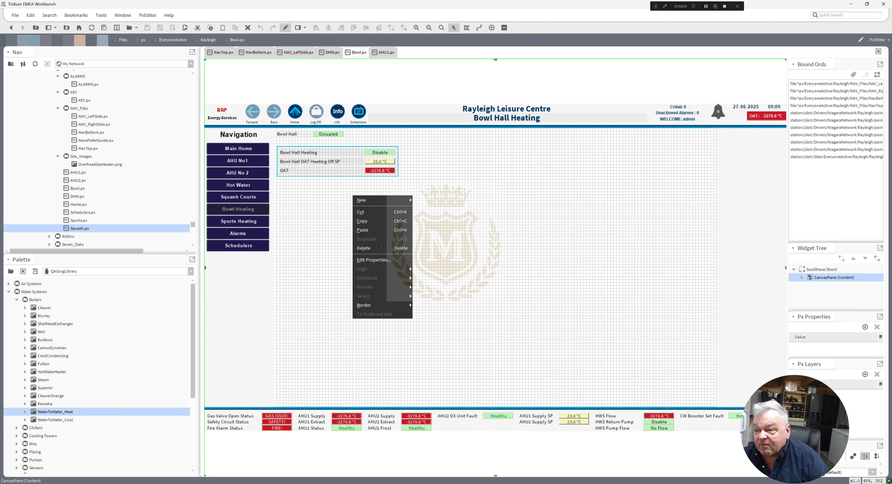
{"action": "left_click", "coordinate": [376, 230]}
{"action": "left_click_drag", "start_coordinate": [432, 289], "coordinate": [383, 237]}
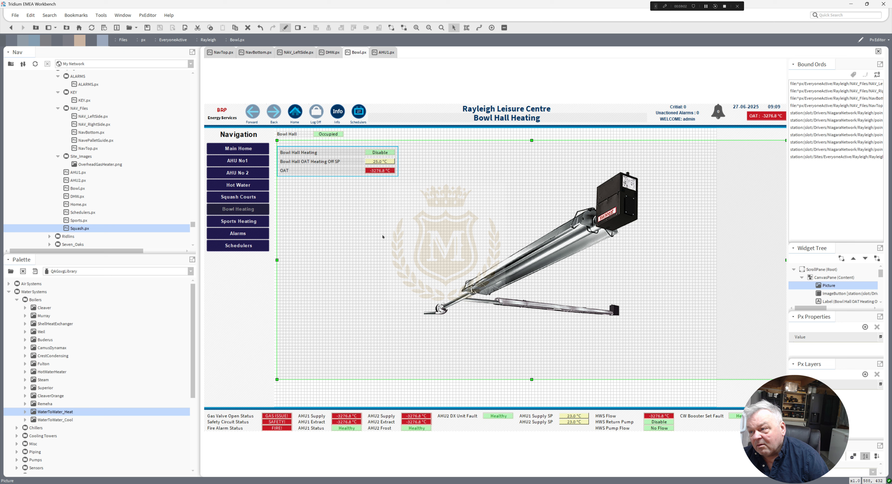
Reorder the Bowl Hall heater picture to the bottom of the page's widgets and leave edit mode
{"action": "right_click", "coordinate": [382, 238]}
{"action": "mouse_move", "coordinate": [415, 327]}
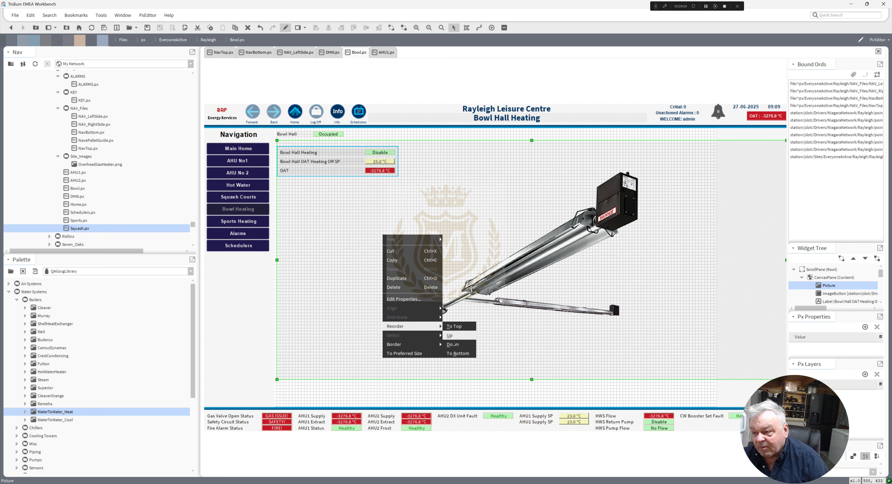
{"action": "left_click", "coordinate": [458, 353]}
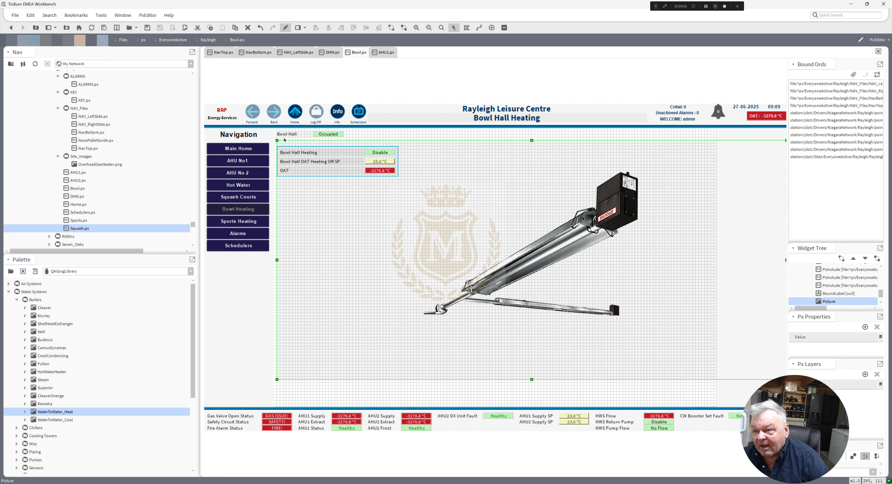
{"action": "left_click", "coordinate": [286, 28]}
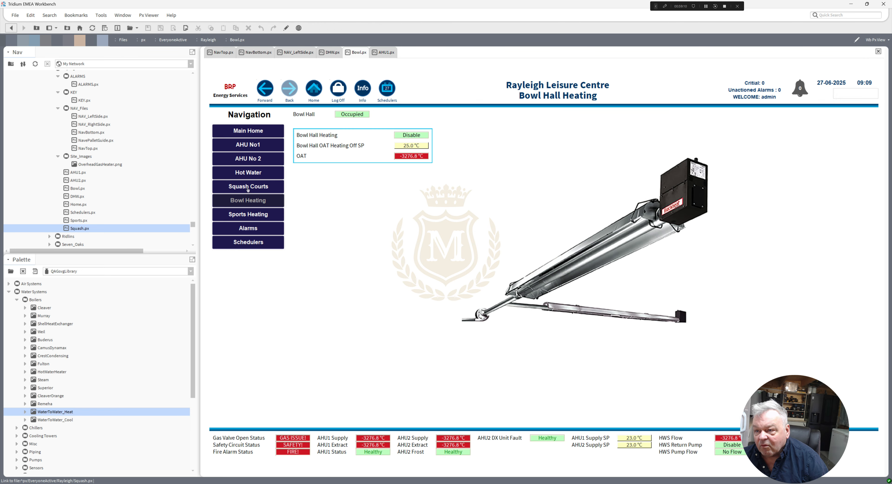
On the Squash Courts page, move the heater picture up to just under the Squash label and reorder it to the bottom
{"action": "left_click", "coordinate": [248, 186]}
{"action": "left_click", "coordinate": [287, 28]}
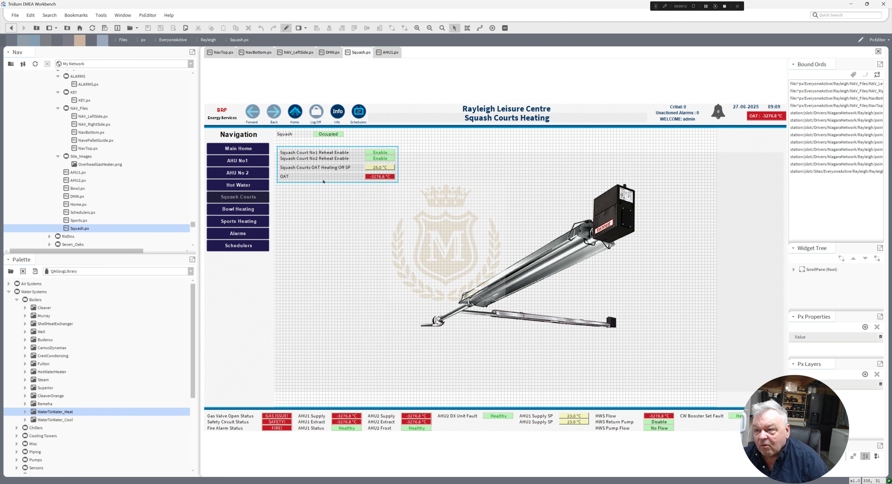
{"action": "left_click_drag", "start_coordinate": [343, 241], "coordinate": [347, 229]}
{"action": "right_click", "coordinate": [346, 228]}
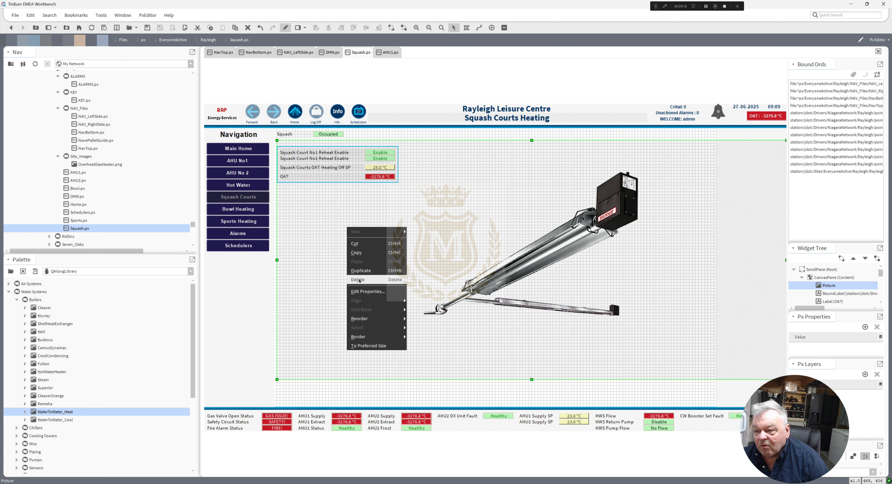
{"action": "mouse_move", "coordinate": [375, 320]}
{"action": "left_click", "coordinate": [417, 345]}
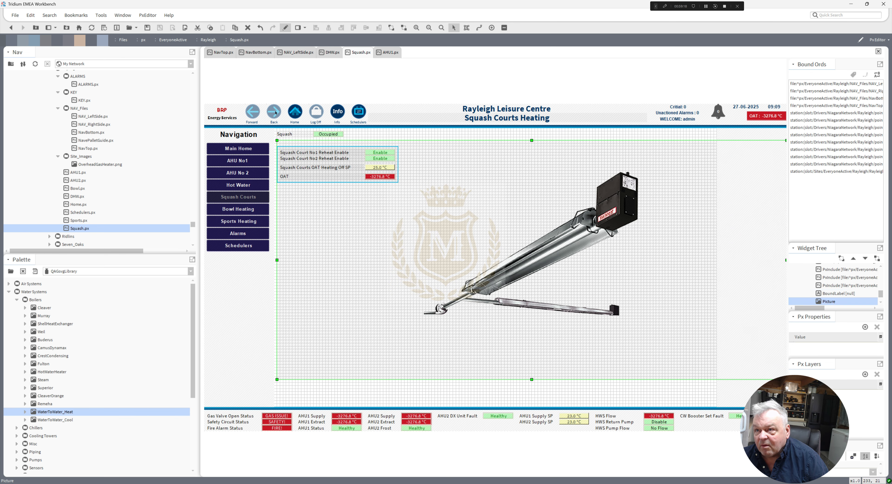
{"action": "left_click", "coordinate": [285, 29]}
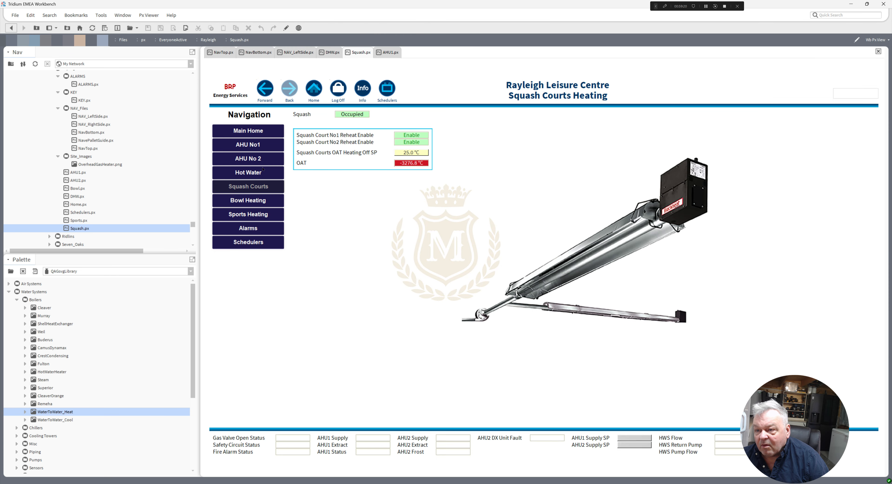
Paste the heater picture into the Sports Hall Heating page and place its upper corner just under the Sports Hall label
{"action": "left_click", "coordinate": [248, 198]}
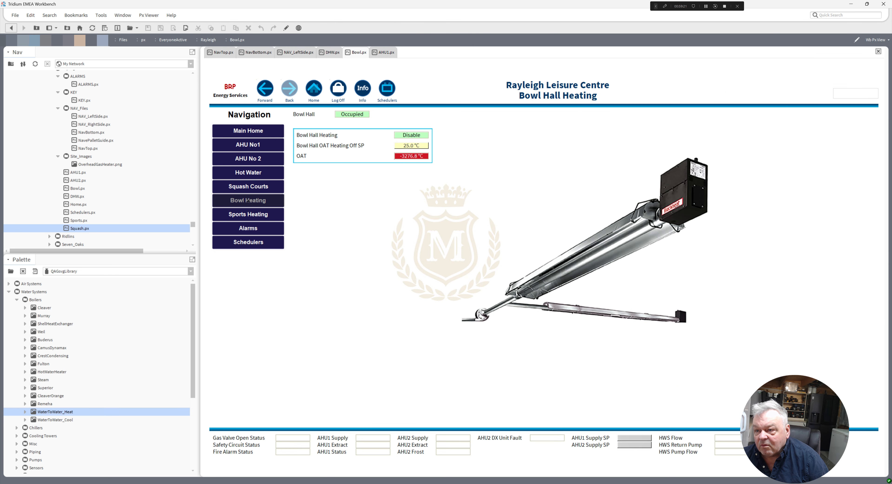
{"action": "left_click", "coordinate": [249, 216]}
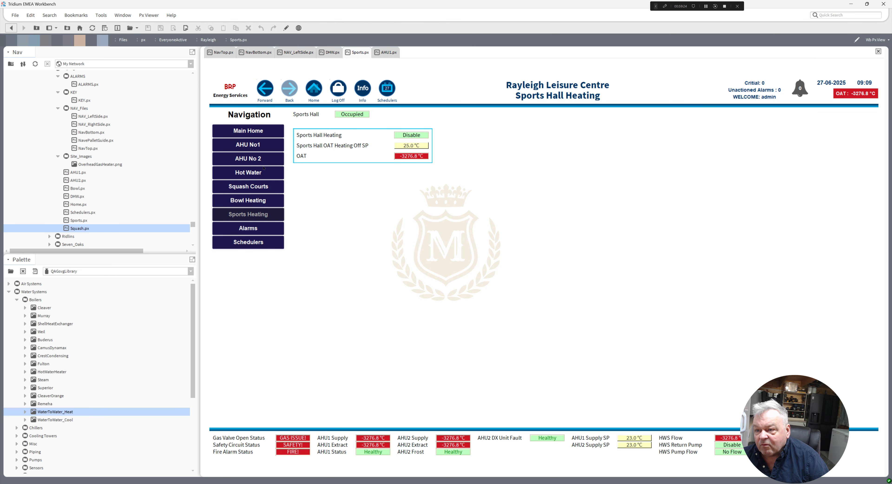
{"action": "left_click", "coordinate": [286, 28]}
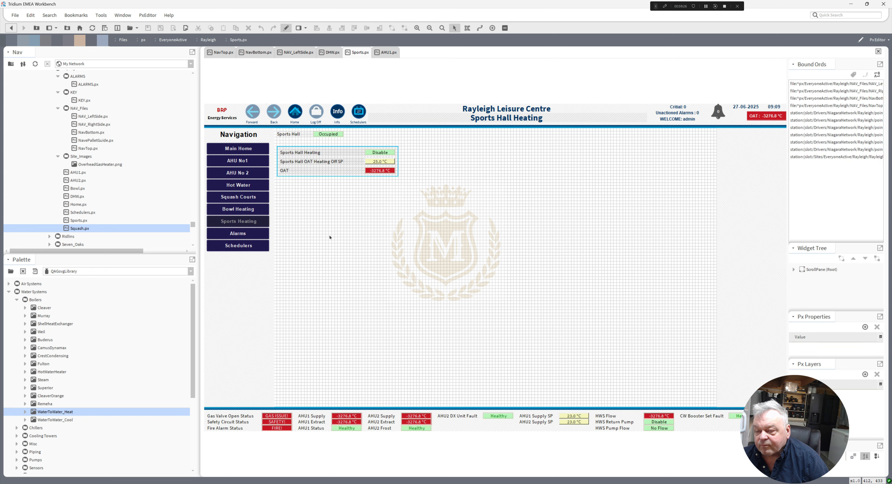
{"action": "right_click", "coordinate": [329, 236]}
{"action": "left_click", "coordinate": [358, 270]}
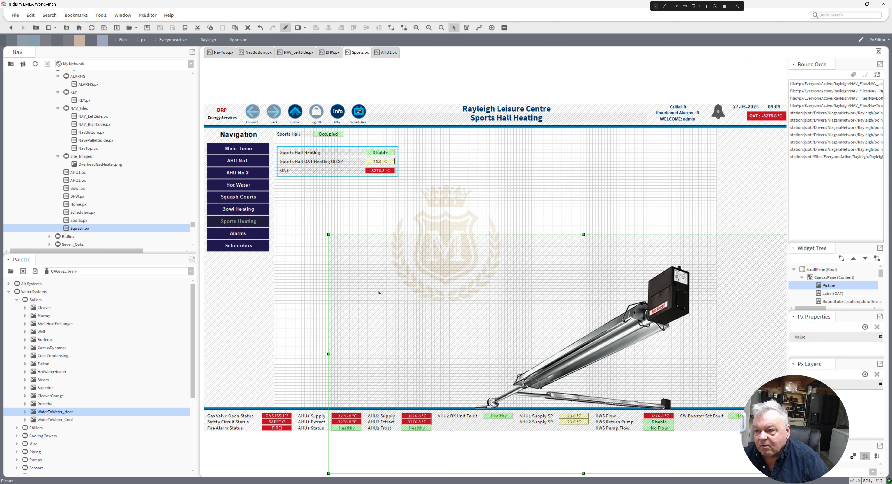
{"action": "left_click_drag", "start_coordinate": [329, 181], "coordinate": [277, 87]}
Reorder the Sports Hall heater picture to the bottom of the page's widgets and leave edit mode
{"action": "right_click", "coordinate": [335, 226]}
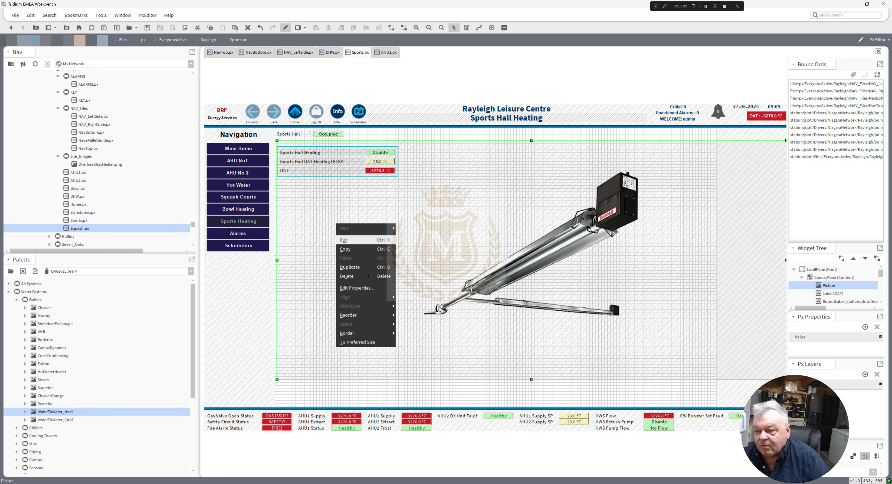
{"action": "mouse_move", "coordinate": [381, 315]}
{"action": "left_click", "coordinate": [412, 343]}
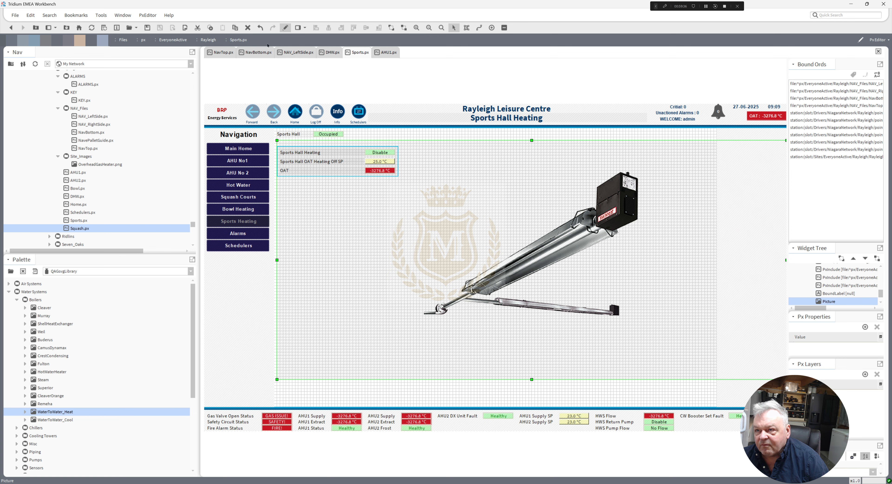
{"action": "left_click", "coordinate": [285, 27]}
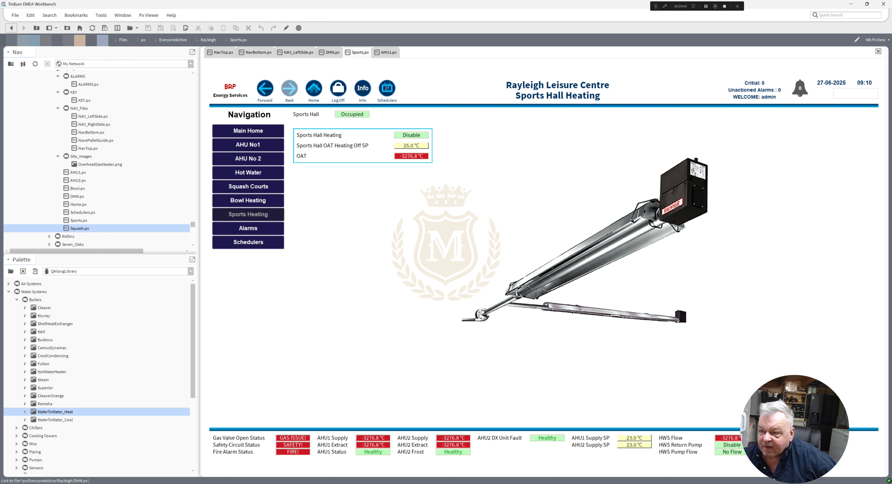
Review the Bowl Heating, Squash Courts, Hot Water and AHU No 2 pages in view mode
{"action": "left_click", "coordinate": [249, 201]}
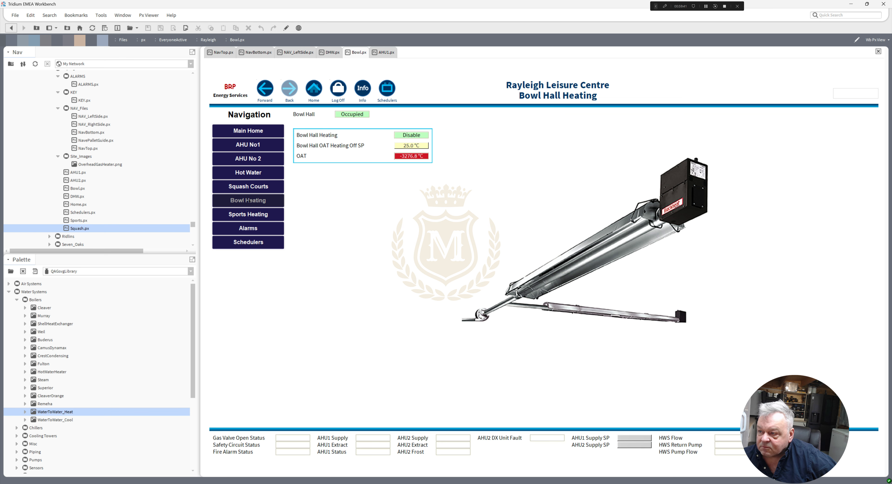
{"action": "left_click", "coordinate": [248, 187]}
{"action": "left_click", "coordinate": [249, 173]}
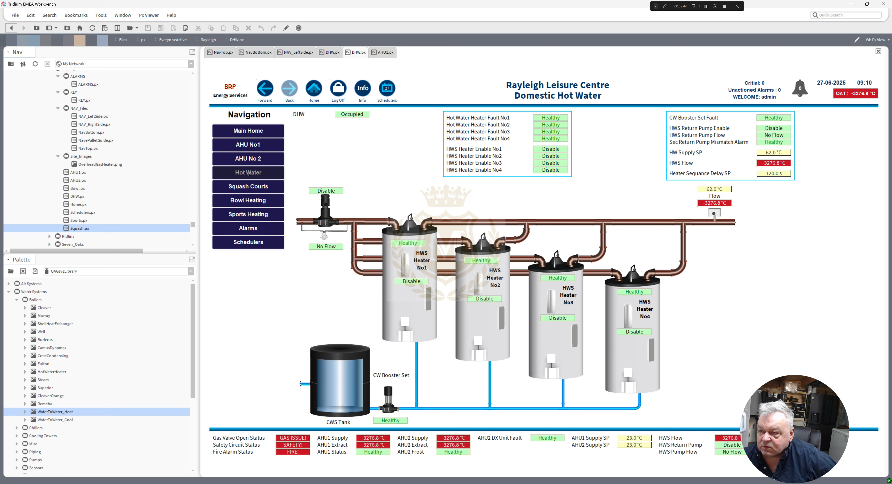
{"action": "left_click", "coordinate": [248, 159]}
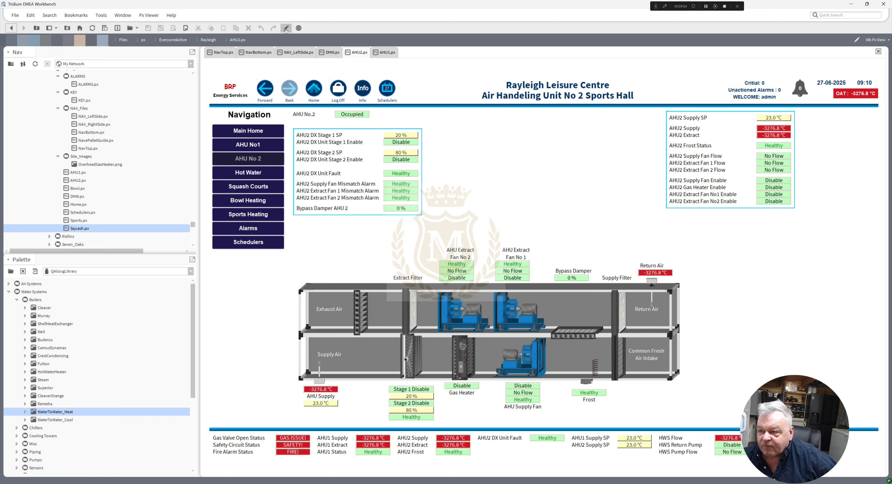
{"action": "left_click", "coordinate": [286, 30]}
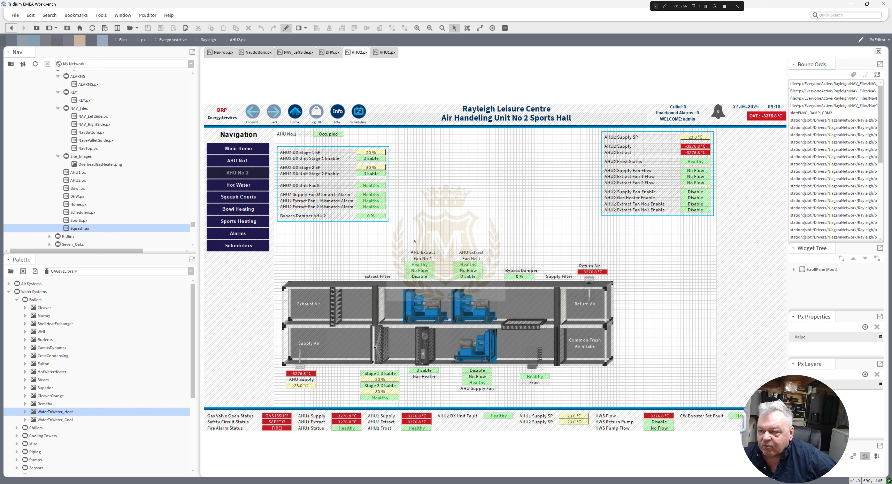
{"action": "left_click_drag", "start_coordinate": [414, 242], "coordinate": [268, 135]}
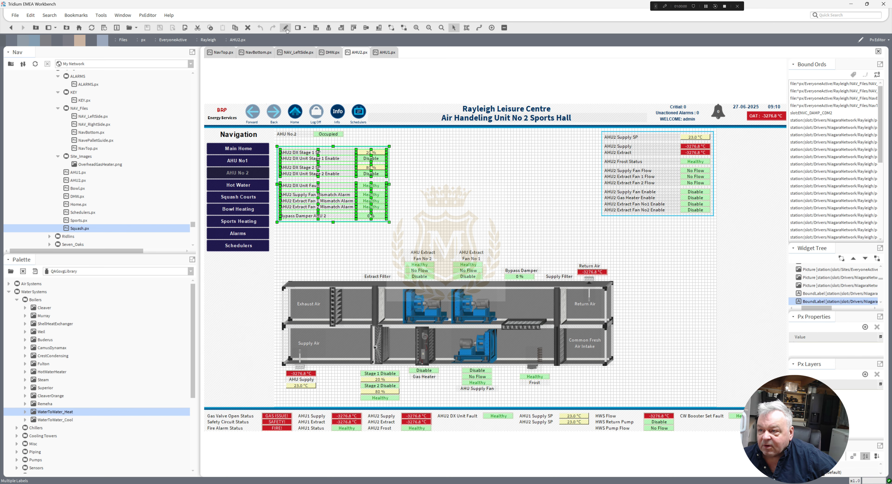
{"action": "left_click", "coordinate": [285, 28]}
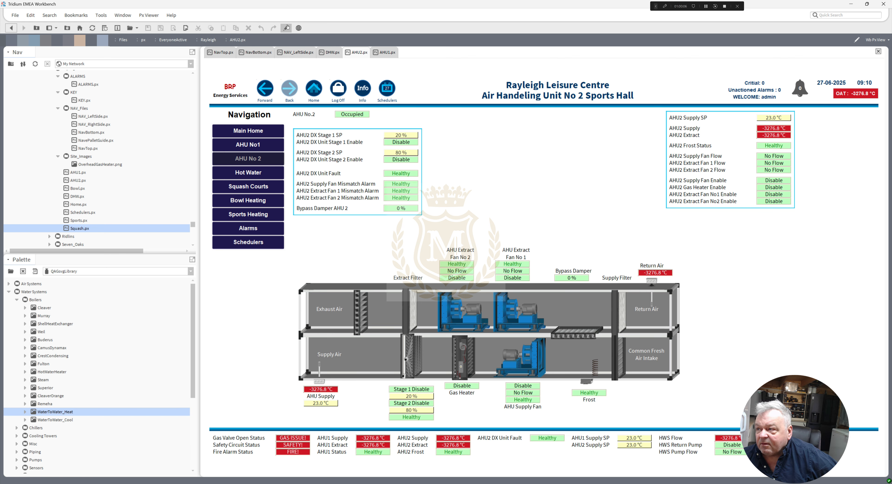
In edit mode on the AHU No 2 page, move the whole AHU2 supply and extract status table beside the DX table, aligning their lower edges
{"action": "left_click", "coordinate": [286, 27]}
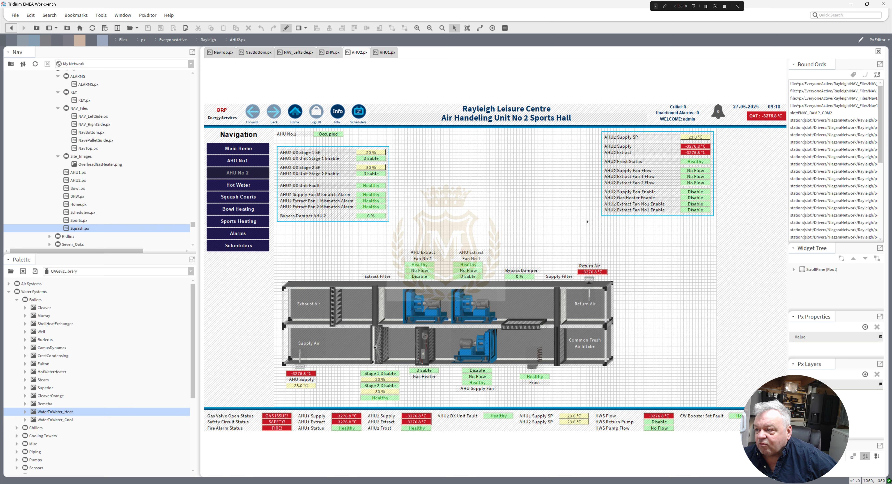
{"action": "left_click_drag", "start_coordinate": [586, 222], "coordinate": [726, 126]}
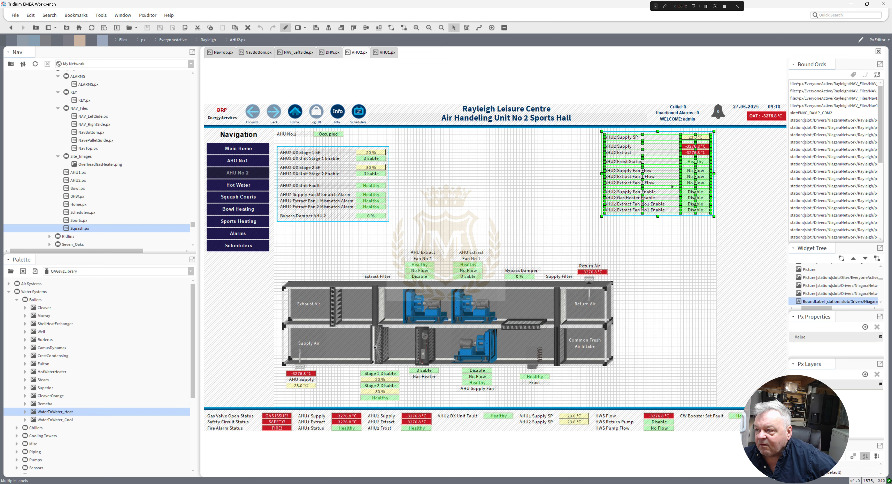
{"action": "left_click_drag", "start_coordinate": [667, 190], "coordinate": [465, 200]}
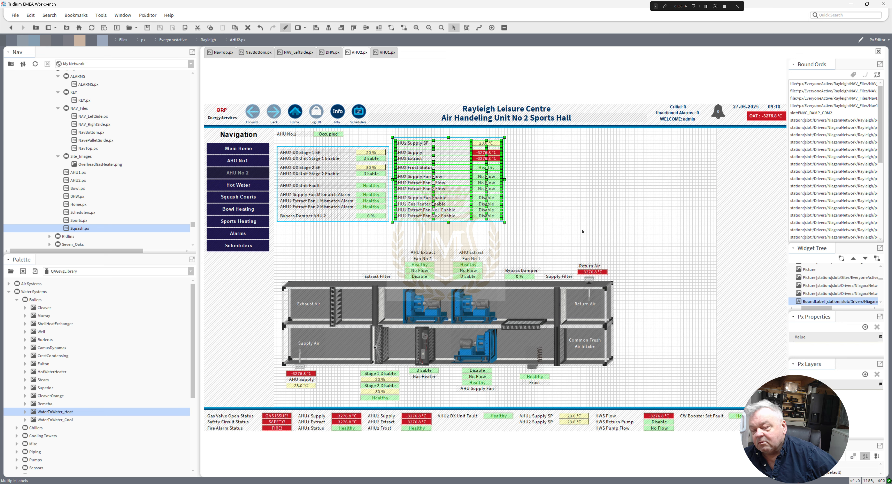
Nudge the AHU2 supply and extract status table horizontally until its outer edge sits beneath the alarm bell, and leave edit mode
{"action": "key", "text": "Right"}
{"action": "key", "text": "Right"}
{"action": "key", "text": "Right"}
{"action": "key", "text": "Right"}
{"action": "key", "text": "Right"}
{"action": "key", "text": "Right"}
{"action": "key", "text": "Right"}
{"action": "key", "text": "Right"}
{"action": "key", "text": "Right"}
{"action": "key", "text": "Right"}
{"action": "key", "text": "Right"}
{"action": "key", "text": "Right"}
{"action": "key", "text": "Right"}
{"action": "key", "text": "Right"}
{"action": "key", "text": "Right"}
{"action": "key", "text": "Right"}
{"action": "key", "text": "Right"}
{"action": "key", "text": "Right"}
{"action": "key", "text": "Right"}
{"action": "key", "text": "Right"}
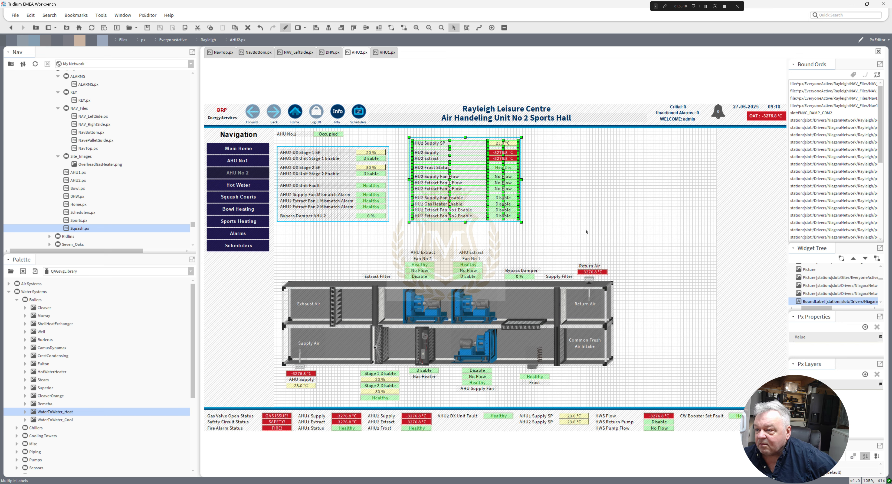
{"action": "key", "text": "Right"}
{"action": "key", "text": "Right"}
{"action": "key", "text": "Right"}
{"action": "key", "text": "Right"}
{"action": "key", "text": "Right"}
{"action": "key", "text": "Right"}
{"action": "key", "text": "Right"}
{"action": "key", "text": "Right"}
{"action": "key", "text": "Right"}
{"action": "key", "text": "Right"}
{"action": "key", "text": "Right"}
{"action": "key", "text": "Right"}
{"action": "key", "text": "Right"}
{"action": "key", "text": "Right"}
{"action": "key", "text": "Right"}
{"action": "key", "text": "Right"}
{"action": "key", "text": "Right"}
{"action": "key", "text": "Right"}
{"action": "key", "text": "Right"}
{"action": "key", "text": "Right"}
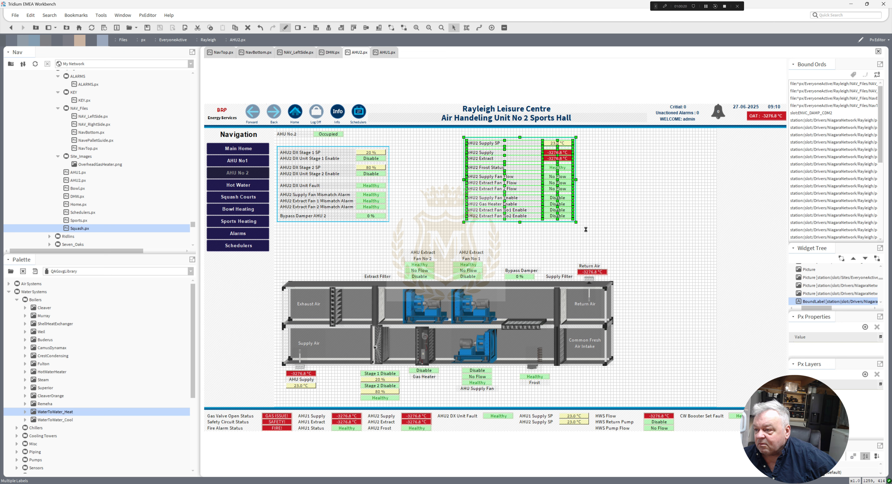
{"action": "key", "text": "Right"}
{"action": "key", "text": "Right"}
{"action": "key", "text": "Right"}
{"action": "key", "text": "Right"}
{"action": "key", "text": "Right"}
{"action": "key", "text": "Right"}
{"action": "key", "text": "Right"}
{"action": "key", "text": "Right"}
{"action": "key", "text": "Right"}
{"action": "key", "text": "Right"}
{"action": "key", "text": "Right"}
{"action": "key", "text": "Right"}
{"action": "key", "text": "Right"}
{"action": "key", "text": "Right"}
{"action": "key", "text": "Right"}
{"action": "key", "text": "Right"}
{"action": "key", "text": "Right"}
{"action": "key", "text": "Right"}
{"action": "key", "text": "Right"}
{"action": "key", "text": "Right"}
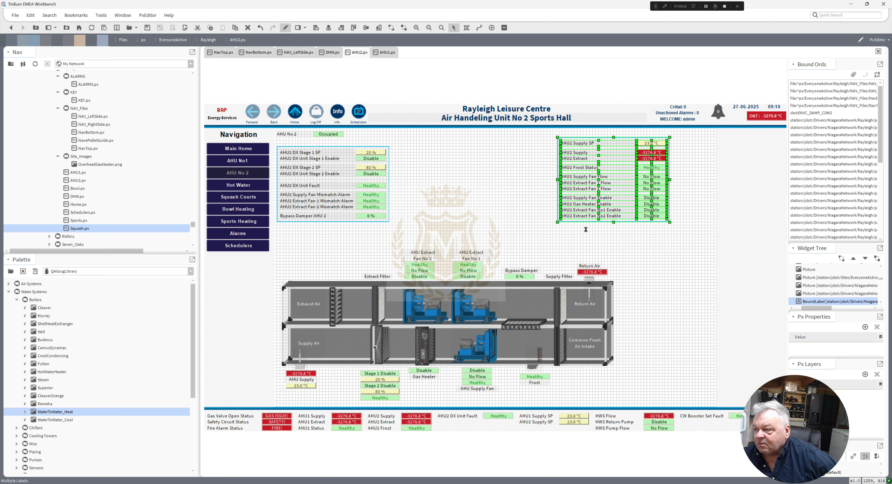
{"action": "key", "text": "Right"}
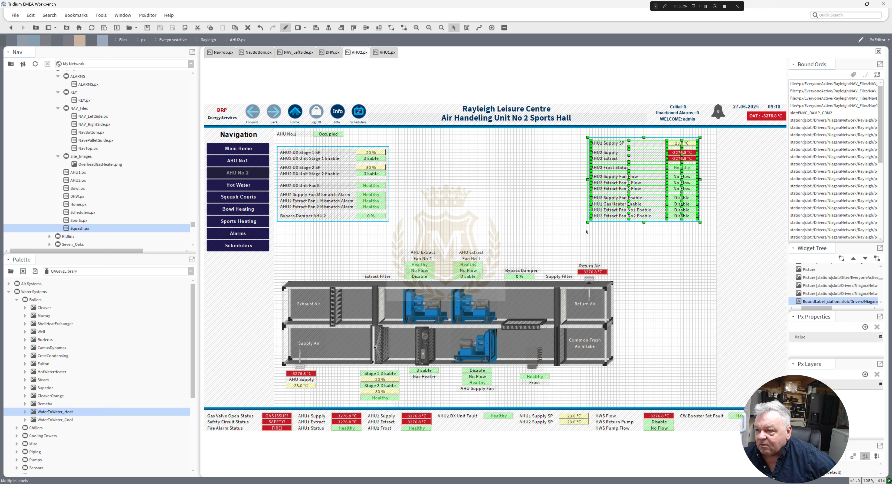
{"action": "key", "text": "Right"}
{"action": "key", "text": "Right"}
{"action": "key", "text": "Right"}
{"action": "key", "text": "Right"}
{"action": "key", "text": "Right"}
{"action": "key", "text": "Right"}
{"action": "key", "text": "Right"}
{"action": "key", "text": "Right"}
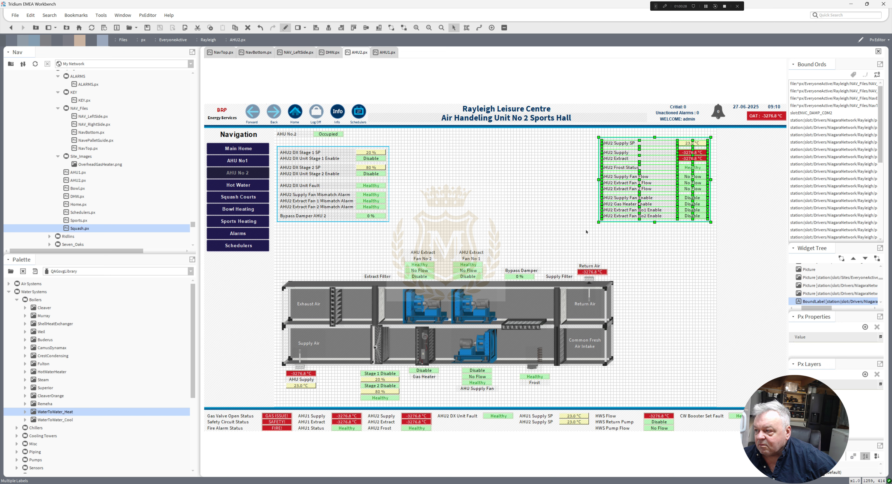
{"action": "key", "text": "Right"}
{"action": "key", "text": "Right"}
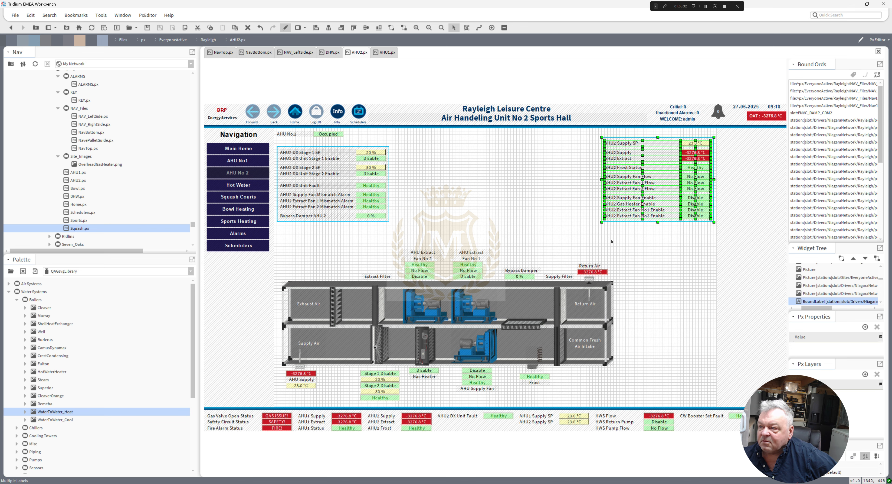
{"action": "left_click", "coordinate": [611, 242]}
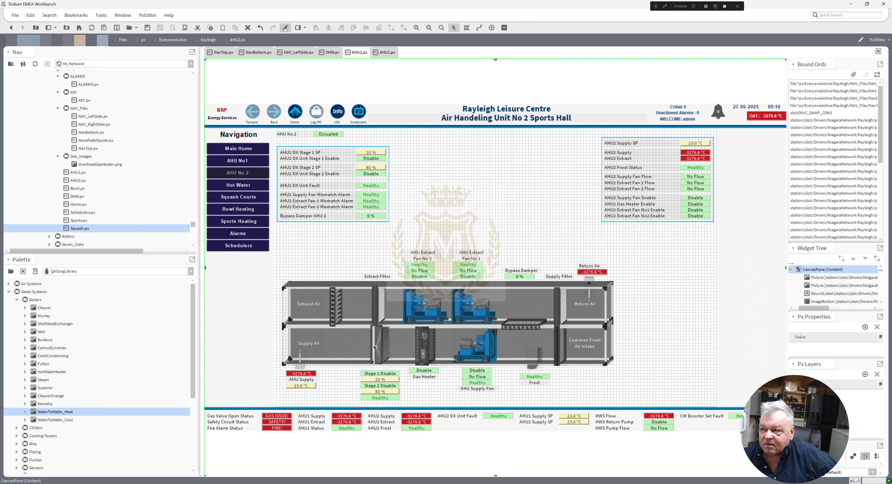
{"action": "left_click", "coordinate": [285, 28]}
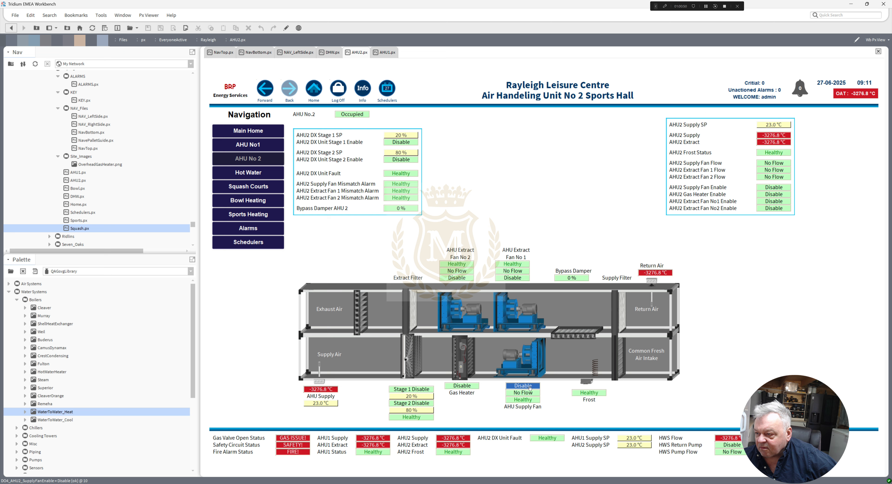
Override both the AHU Supply Fan enable point and its flow point on the AHU No 2 page with Emergency Active
{"action": "right_click", "coordinate": [530, 388]}
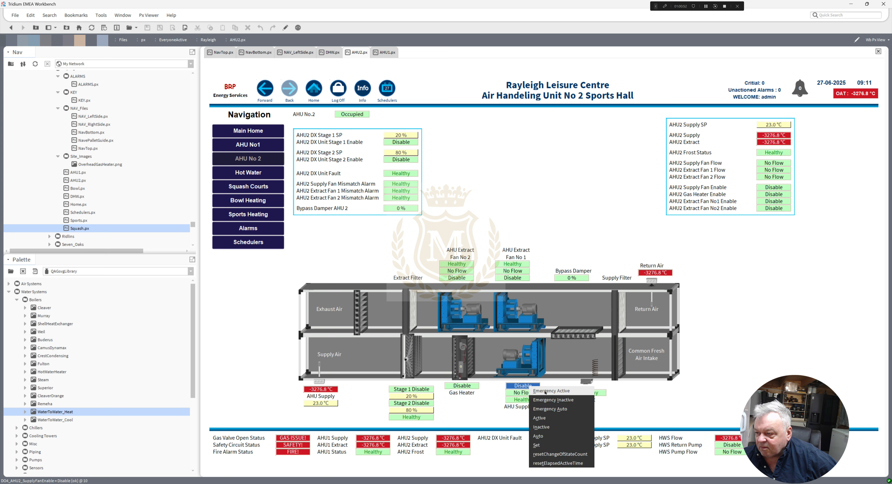
{"action": "left_click", "coordinate": [545, 393]}
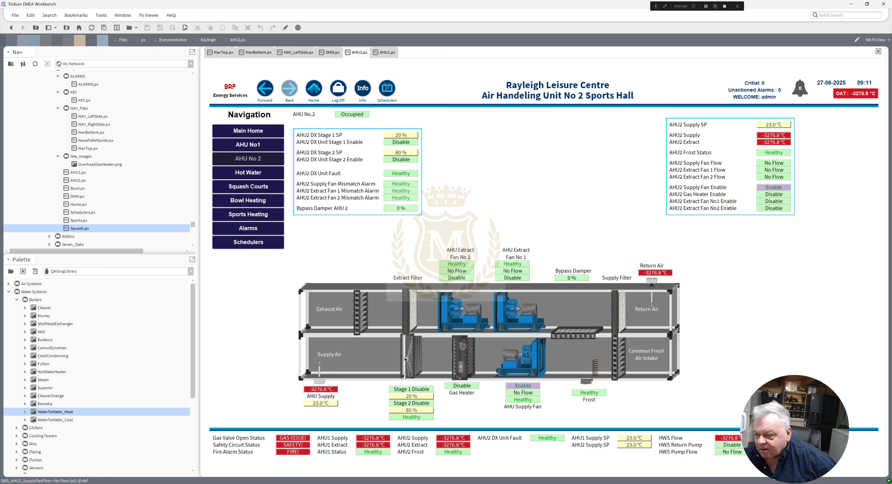
{"action": "right_click", "coordinate": [524, 393]}
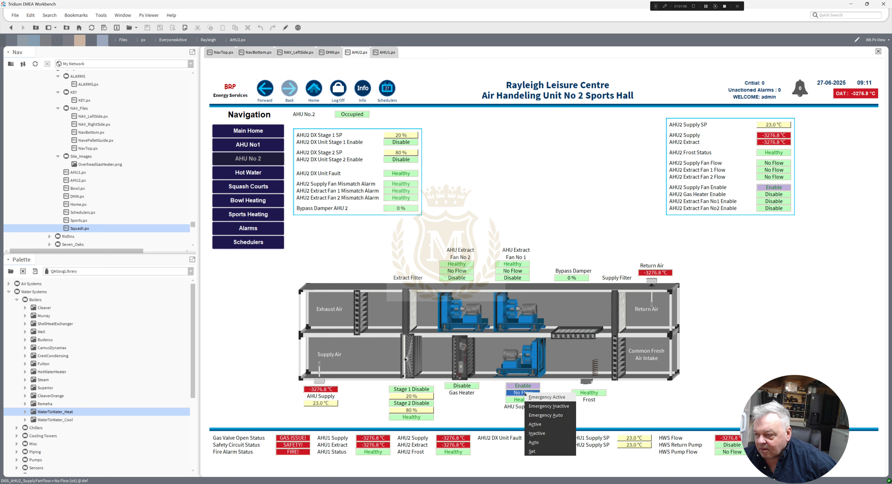
{"action": "left_click", "coordinate": [541, 398]}
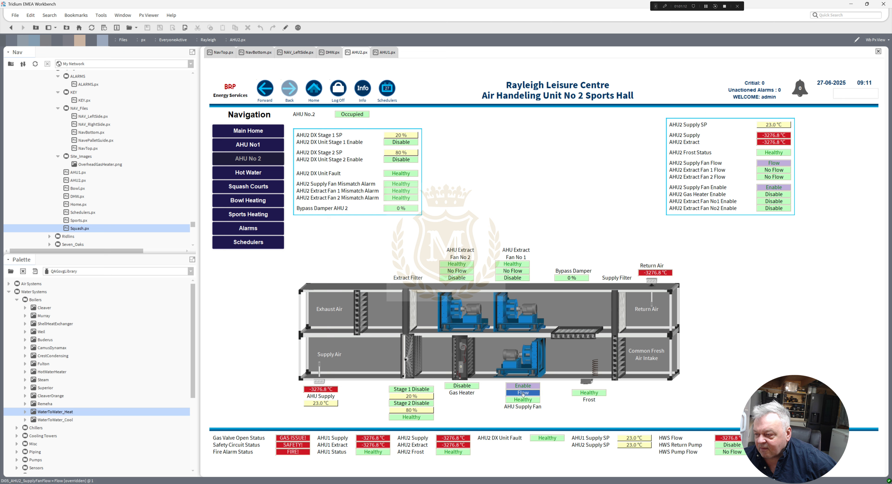
Release the AHU Supply Fan flow and enable overrides by setting both points to Emergency Auto
{"action": "right_click", "coordinate": [524, 394]}
{"action": "left_click", "coordinate": [543, 416]}
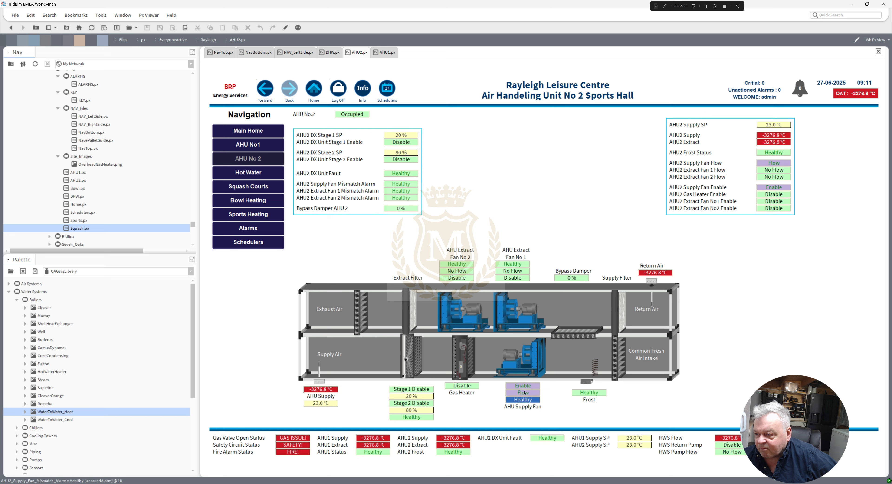
{"action": "right_click", "coordinate": [522, 386]}
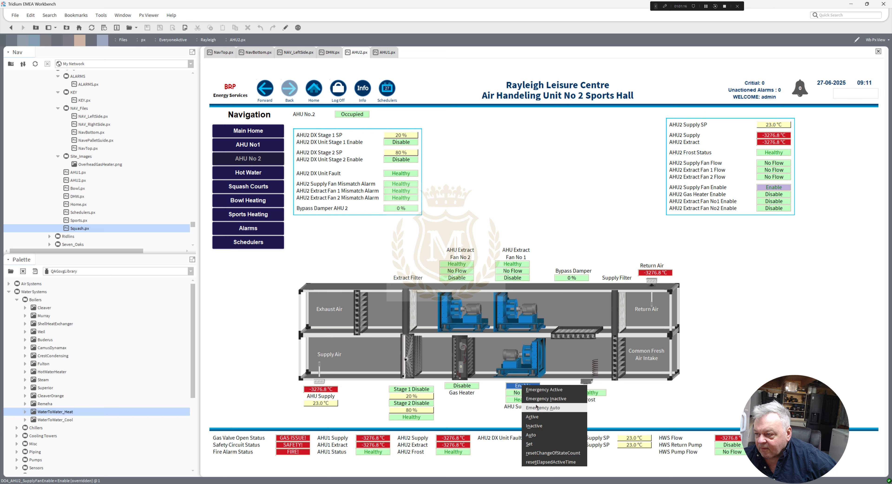
{"action": "left_click", "coordinate": [541, 408]}
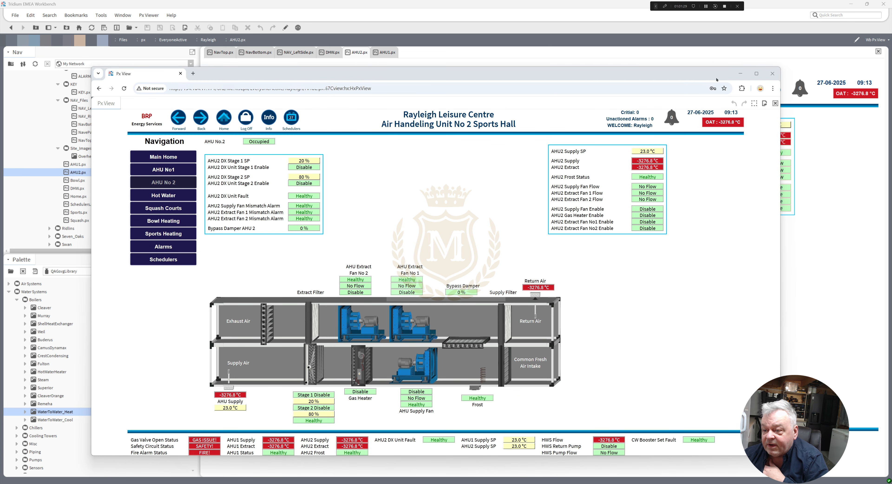
Maximise the web browser view and review the Hot Water, AHU No 1, Squash Courts, Bowl Heating and Sports Heating pages
{"action": "left_click", "coordinate": [756, 74]}
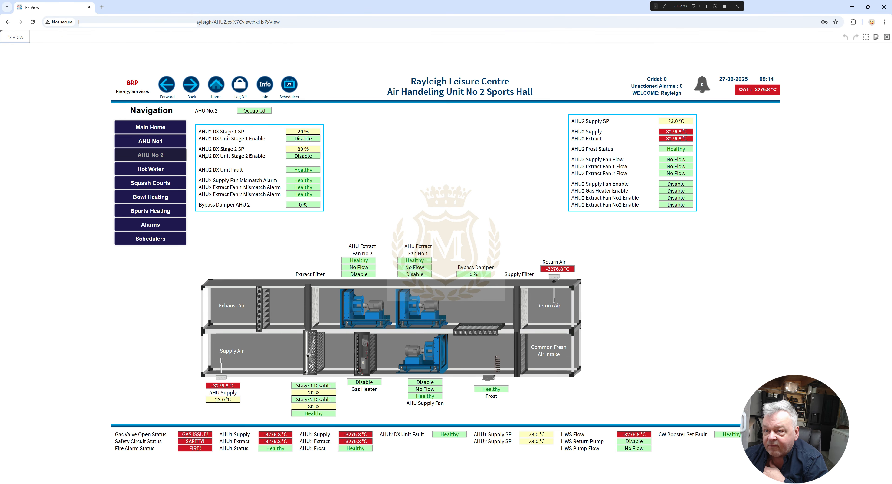
{"action": "left_click", "coordinate": [153, 171]}
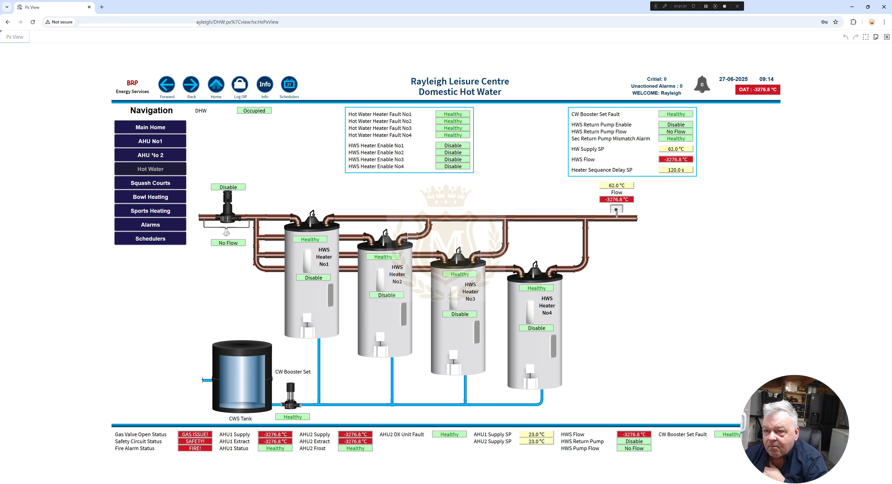
{"action": "left_click", "coordinate": [152, 142]}
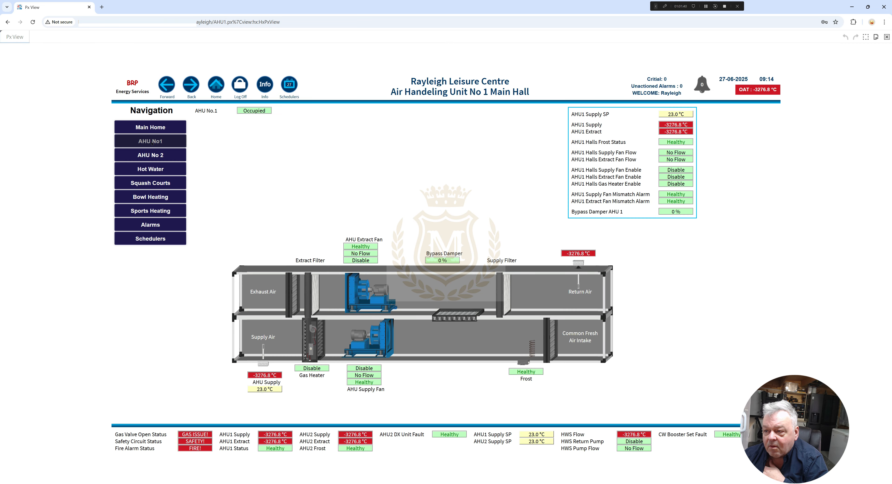
{"action": "left_click", "coordinate": [150, 184]}
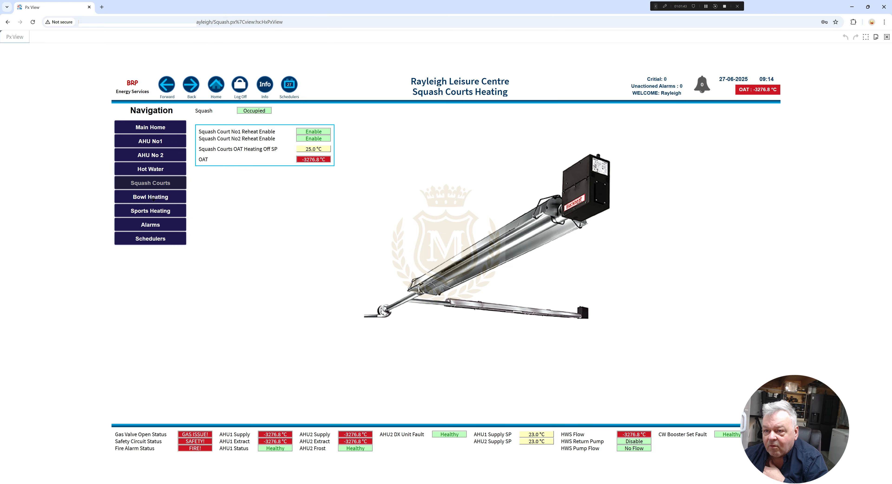
{"action": "left_click", "coordinate": [153, 199]}
{"action": "left_click", "coordinate": [151, 211]}
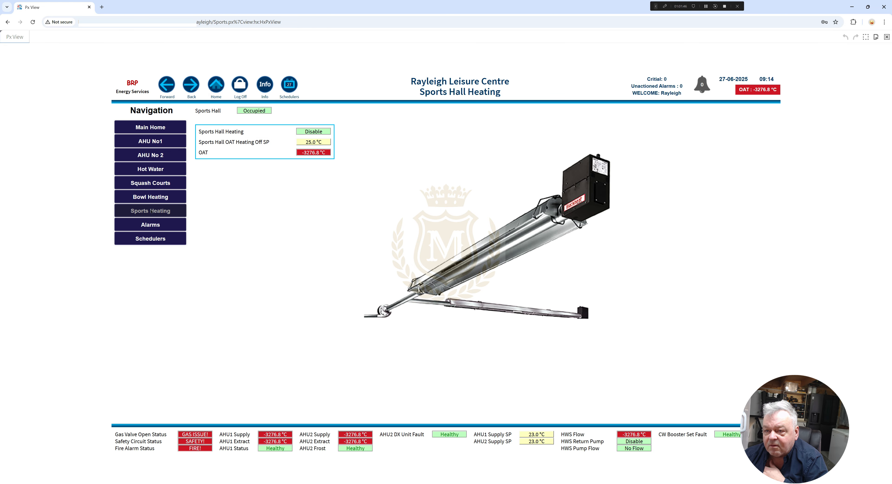
On the AHU No 2 page in the browser, override the AHU Supply Fan flow point with Emergency Active
{"action": "left_click", "coordinate": [150, 156]}
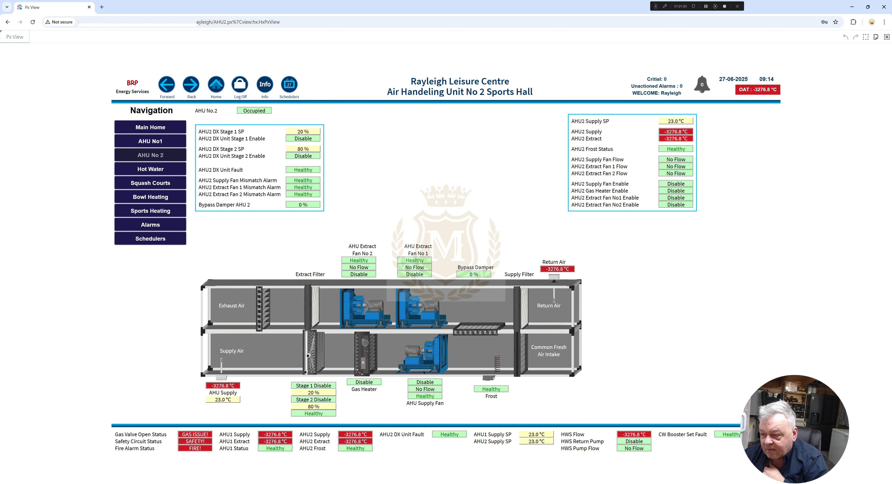
{"action": "right_click", "coordinate": [424, 391]}
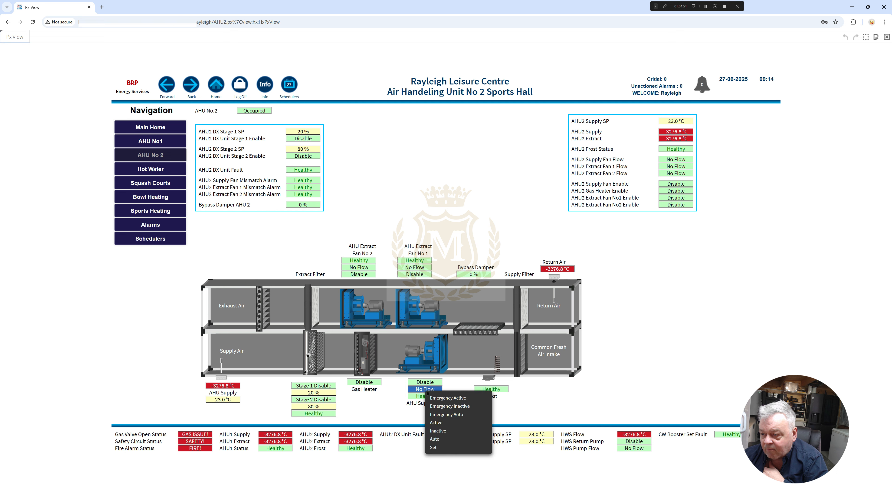
{"action": "left_click", "coordinate": [440, 399]}
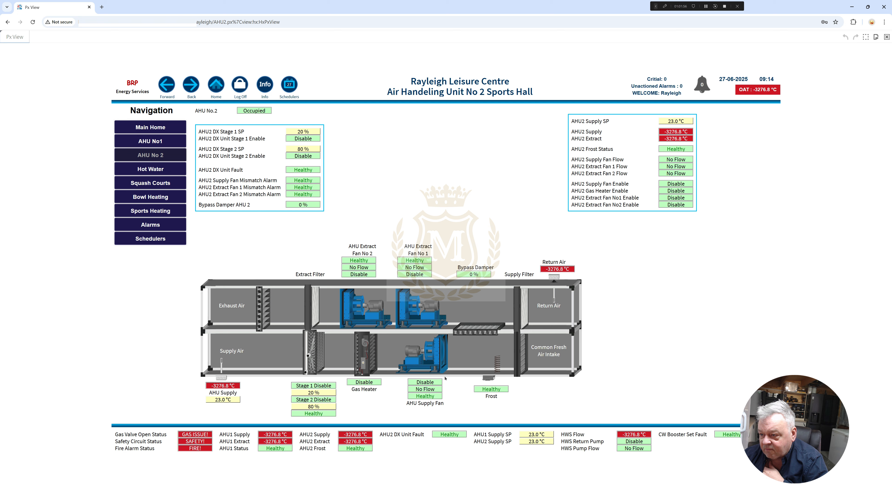
{"action": "right_click", "coordinate": [429, 389]}
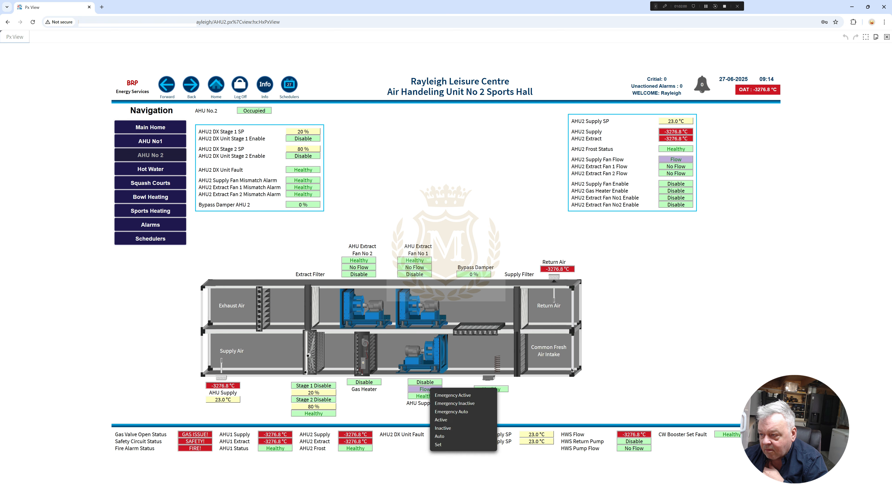
{"action": "left_click", "coordinate": [627, 368]}
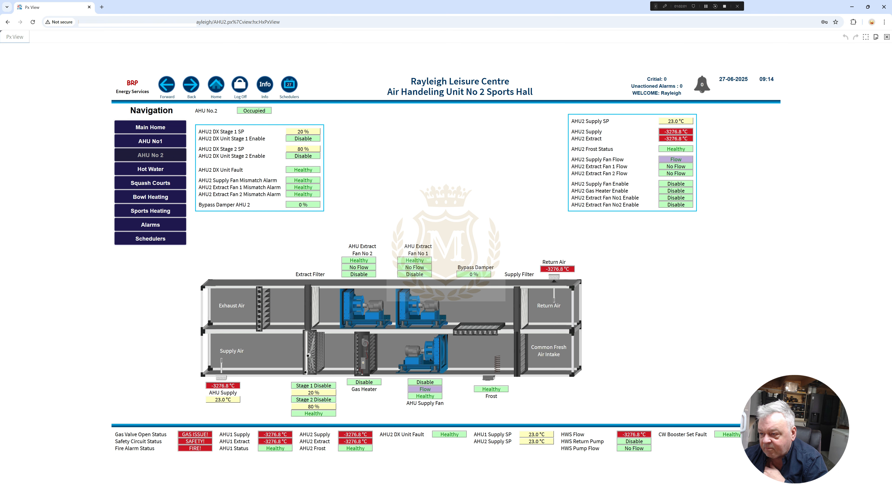
Override the AHU Extract Fan No 1 flow point to Flow and set the Extract Fan No 2 flow point to Emergency Inactive
{"action": "mouse_move", "coordinate": [436, 367]}
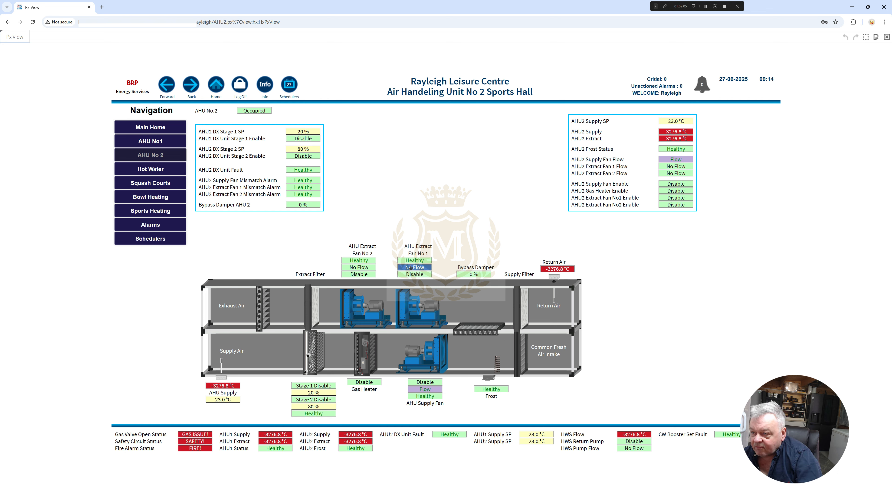
{"action": "right_click", "coordinate": [410, 268]}
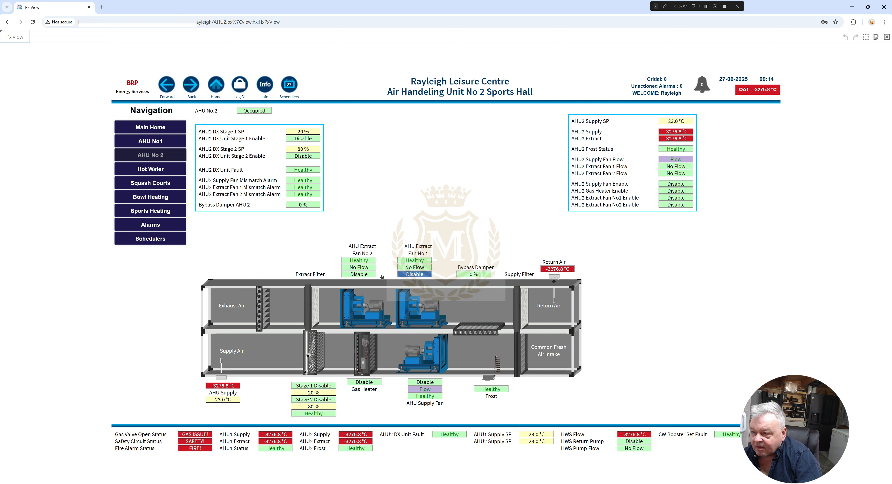
{"action": "right_click", "coordinate": [361, 271]}
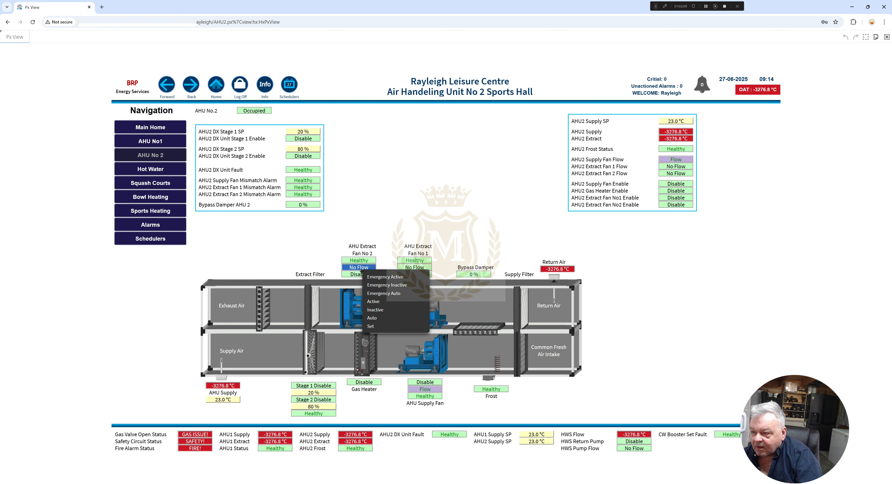
{"action": "left_click", "coordinate": [376, 285]}
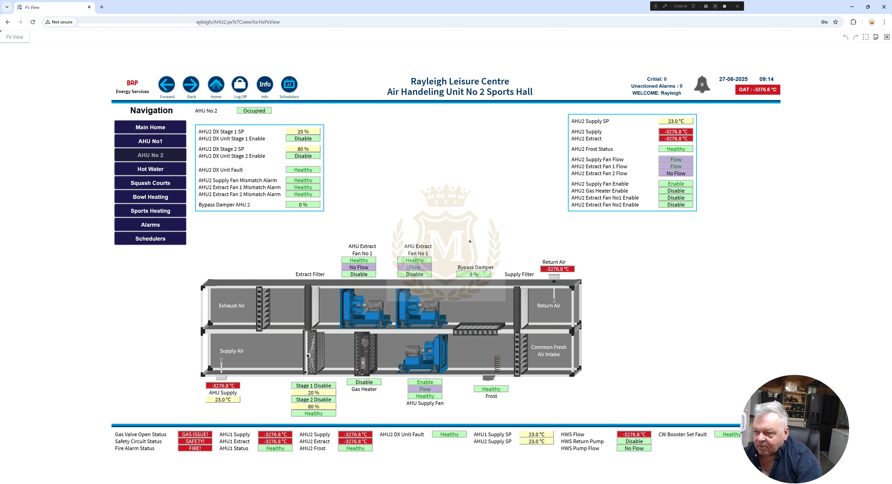
Override the AHU Extract Fan No 2 flow point with Emergency Active
{"action": "right_click", "coordinate": [366, 267]}
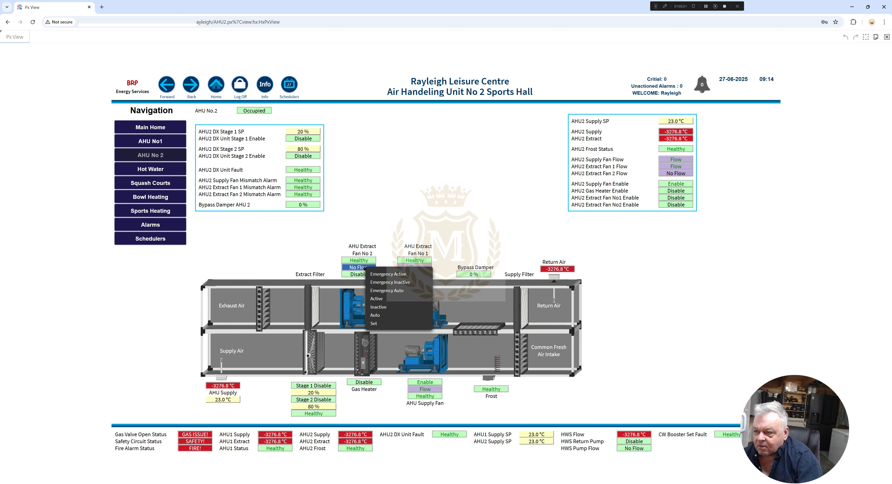
{"action": "left_click", "coordinate": [381, 275]}
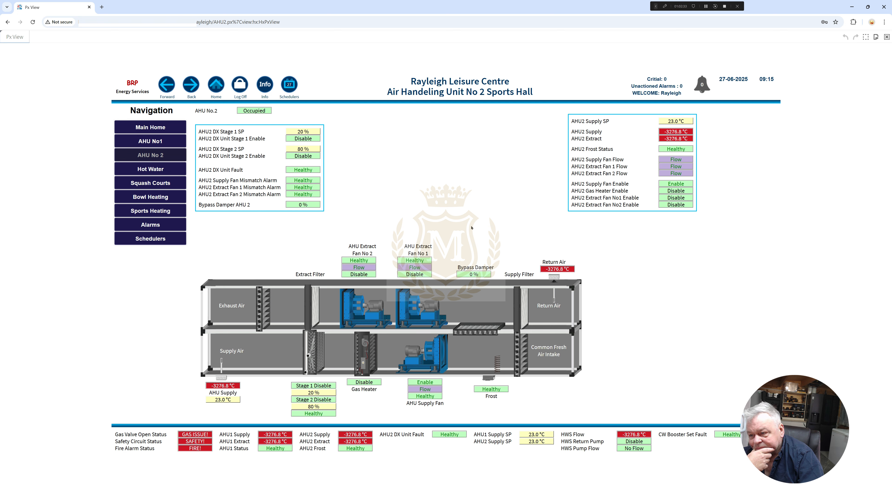
Release the flow overrides on AHU Extract Fan No 2, Extract Fan No 1 and the Supply Fan with Emergency Auto
{"action": "right_click", "coordinate": [364, 268]}
{"action": "left_click", "coordinate": [384, 291]}
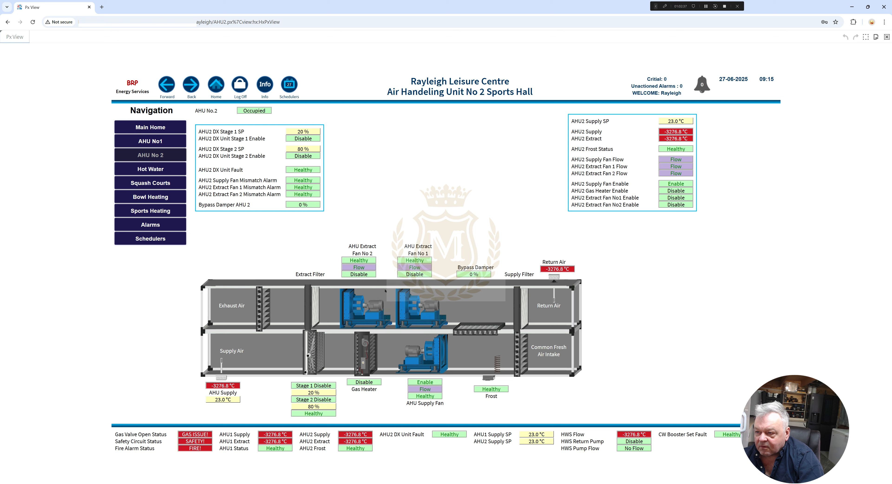
{"action": "right_click", "coordinate": [409, 272]}
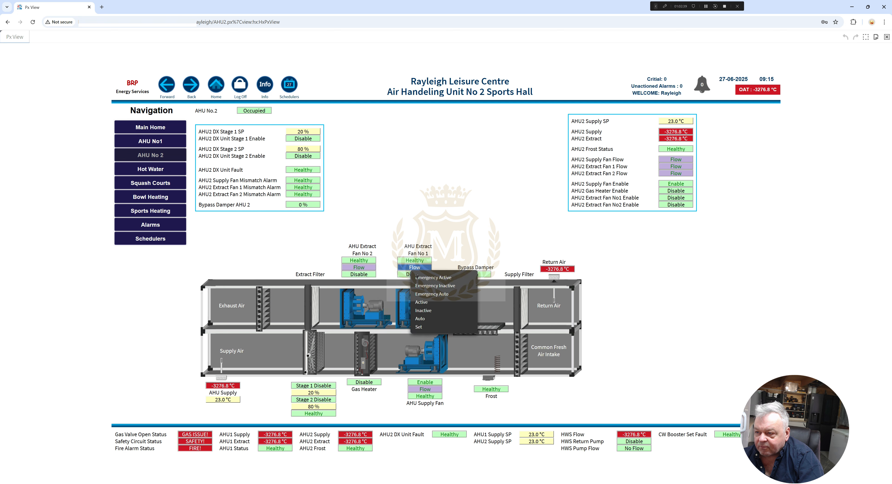
{"action": "left_click", "coordinate": [421, 296]}
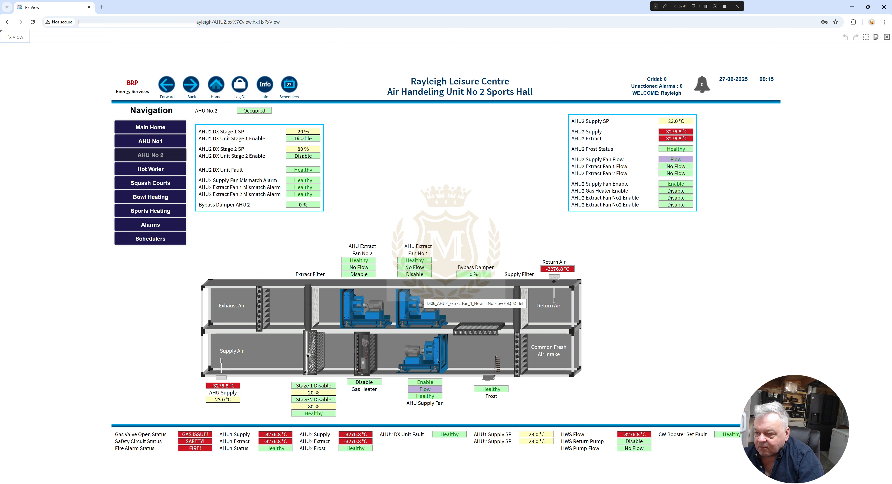
{"action": "right_click", "coordinate": [425, 390]}
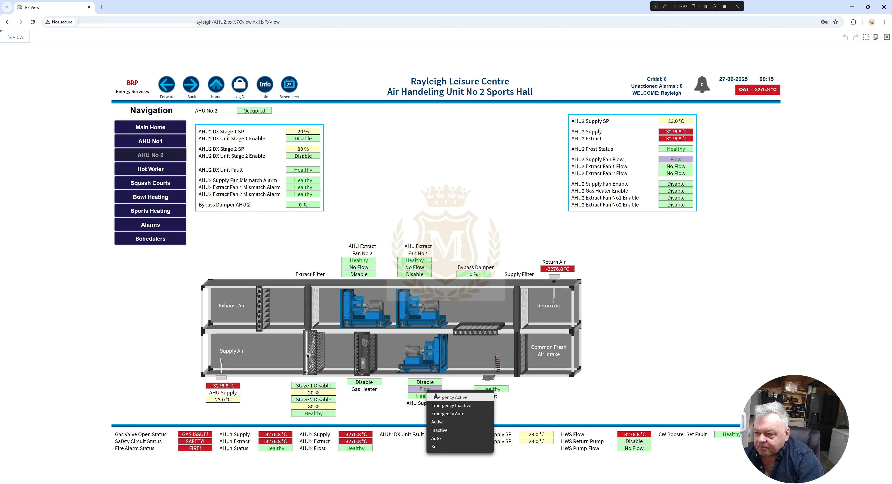
{"action": "left_click", "coordinate": [444, 414]}
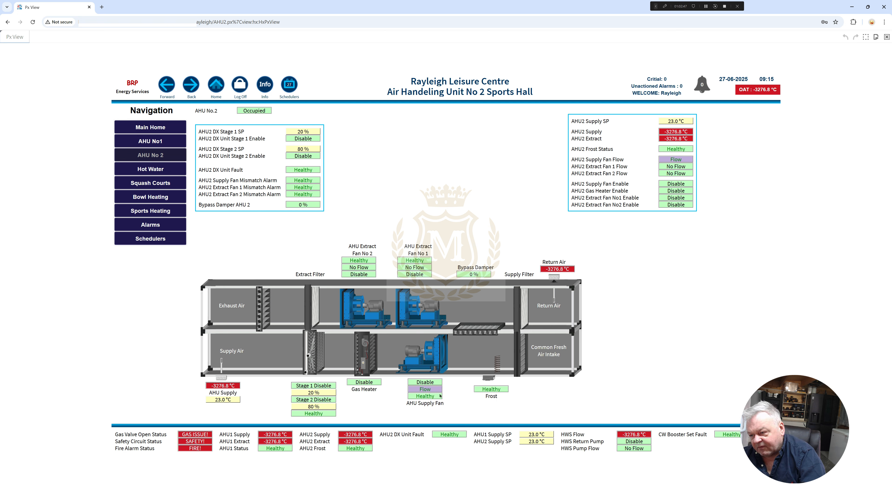
{"action": "left_click", "coordinate": [434, 397]}
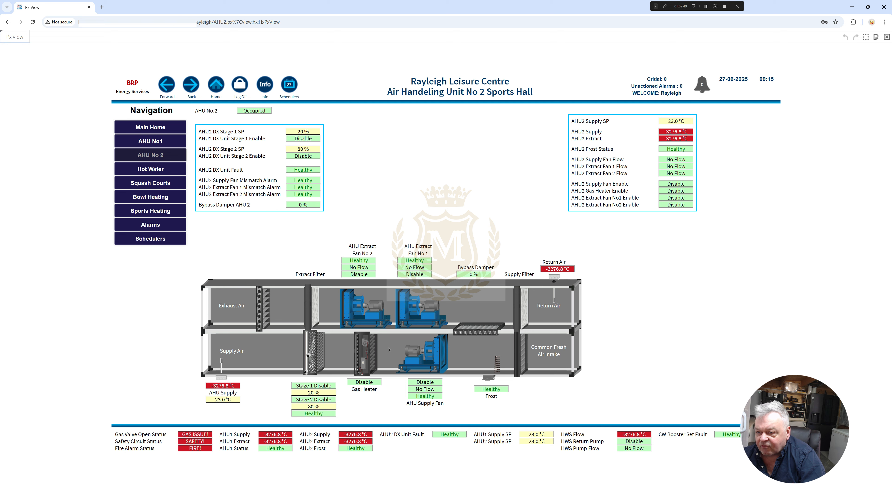
Test the DX Stage 1 enable point by overriding it with Emergency Active and releasing it with Emergency Auto
{"action": "right_click", "coordinate": [319, 389]}
{"action": "left_click", "coordinate": [338, 397]}
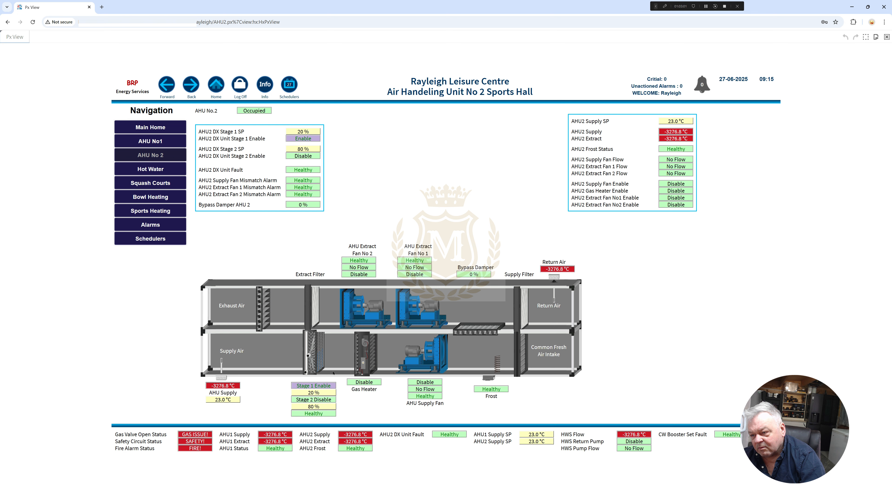
{"action": "right_click", "coordinate": [322, 388]}
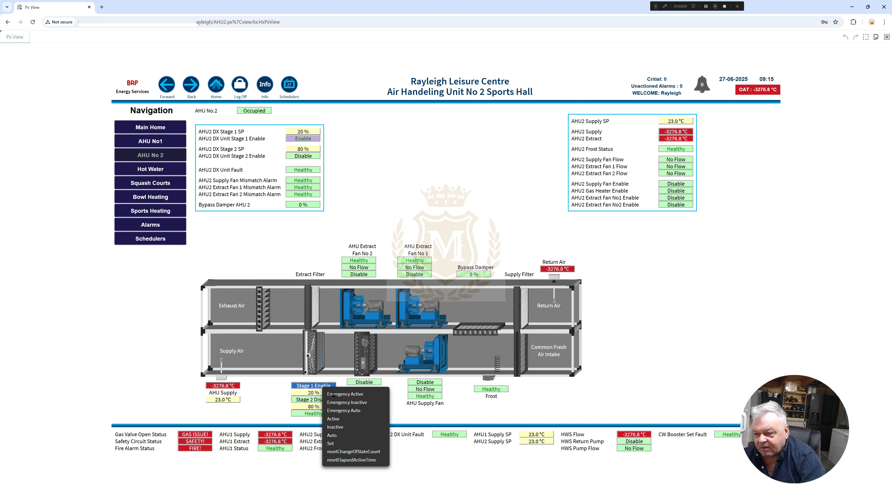
{"action": "left_click", "coordinate": [339, 412]}
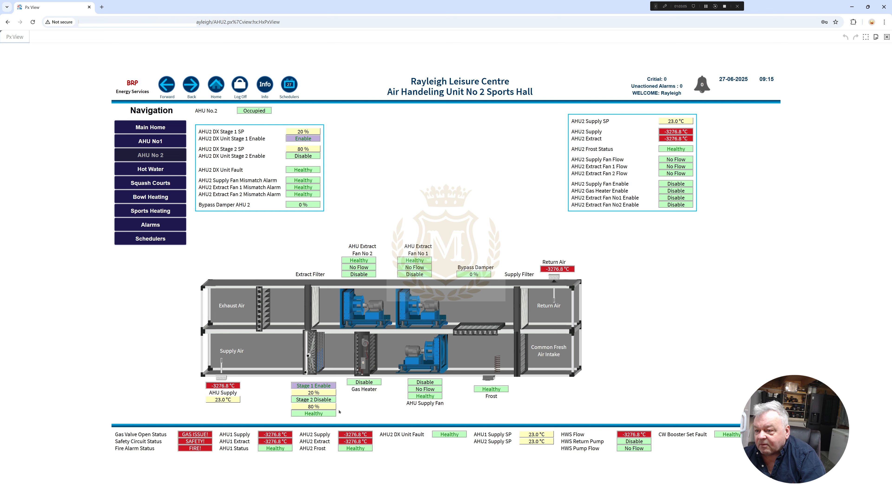